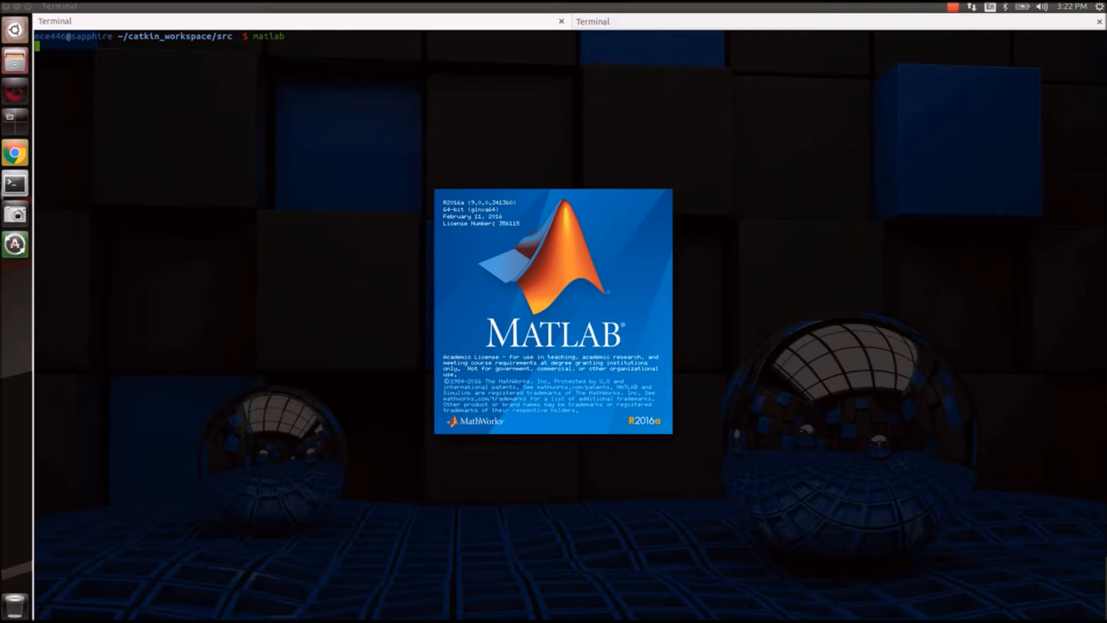
Launch Simulink with the simulink command and create a new blank untitled model.
type("simulink")
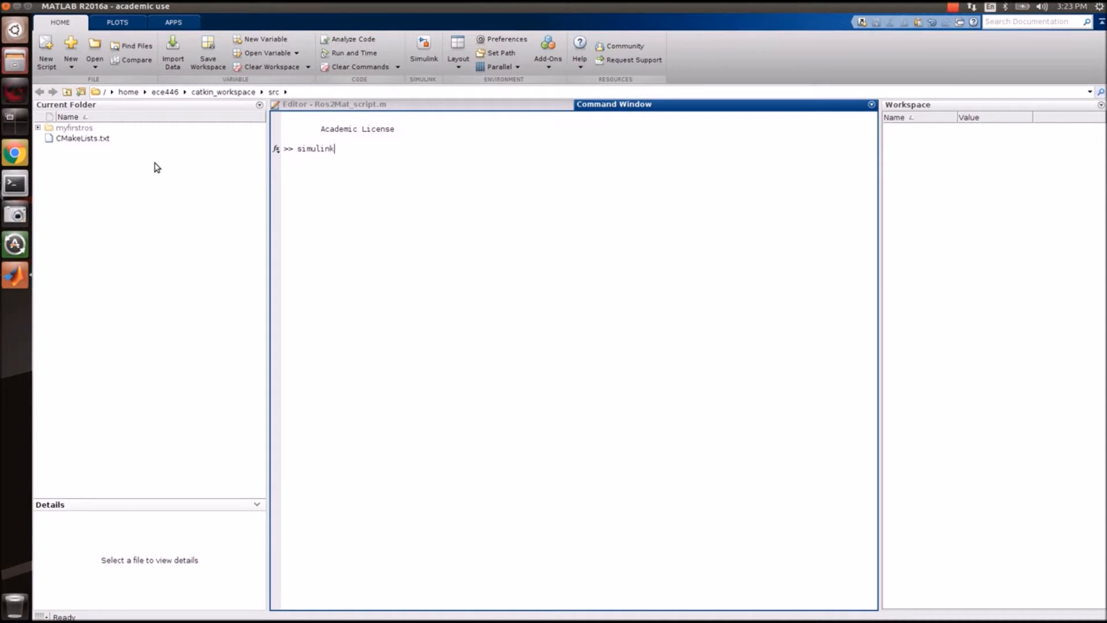
key("Return")
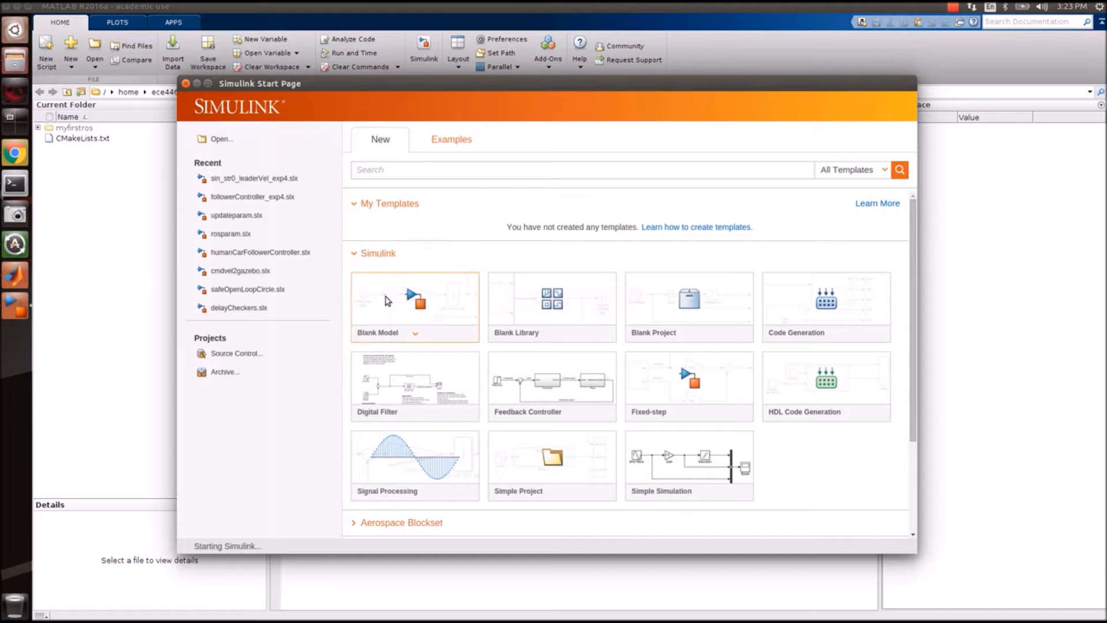
left_click(386, 300)
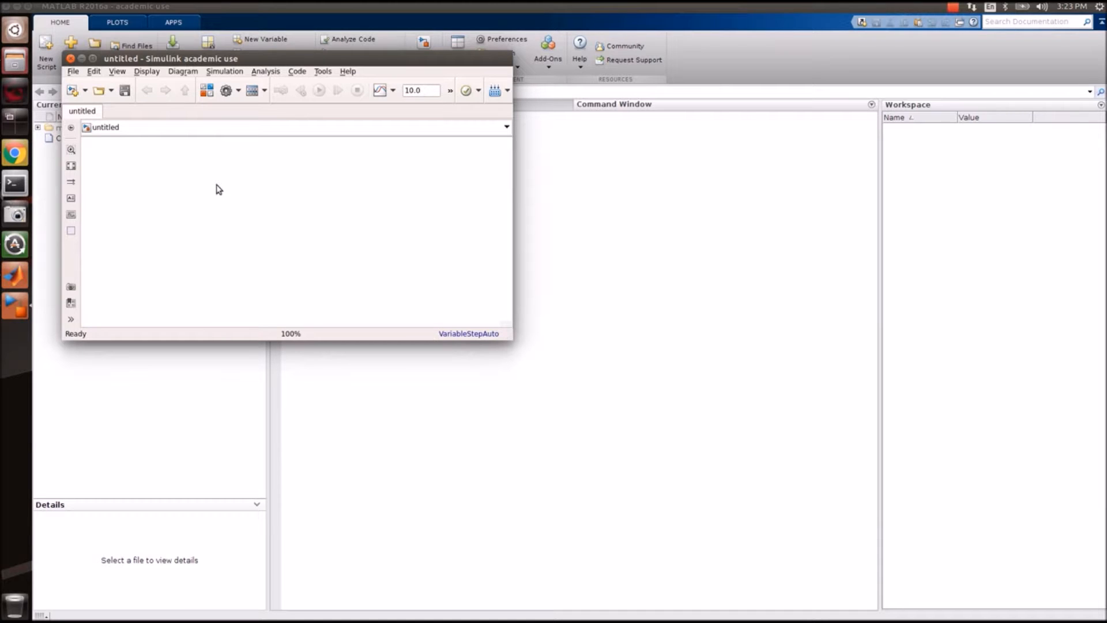
Drag a ROS Blank Message block from Robotics System Toolbox into the untitled model.
left_click(206, 94)
left_click_drag(505, 145, 964, 169)
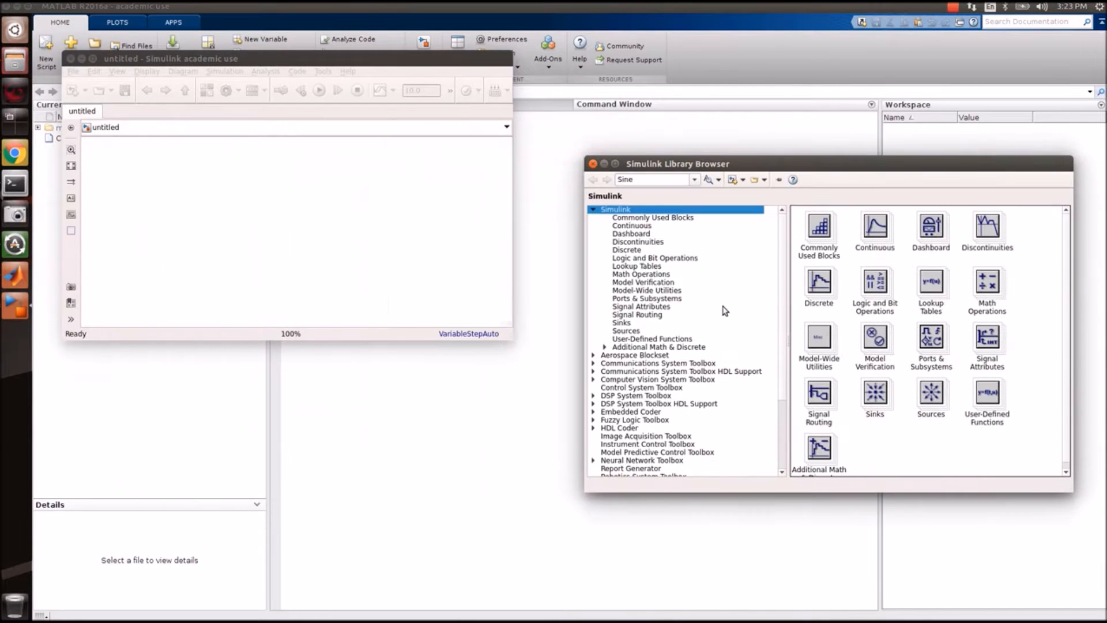
scroll(722, 305, "down", 4)
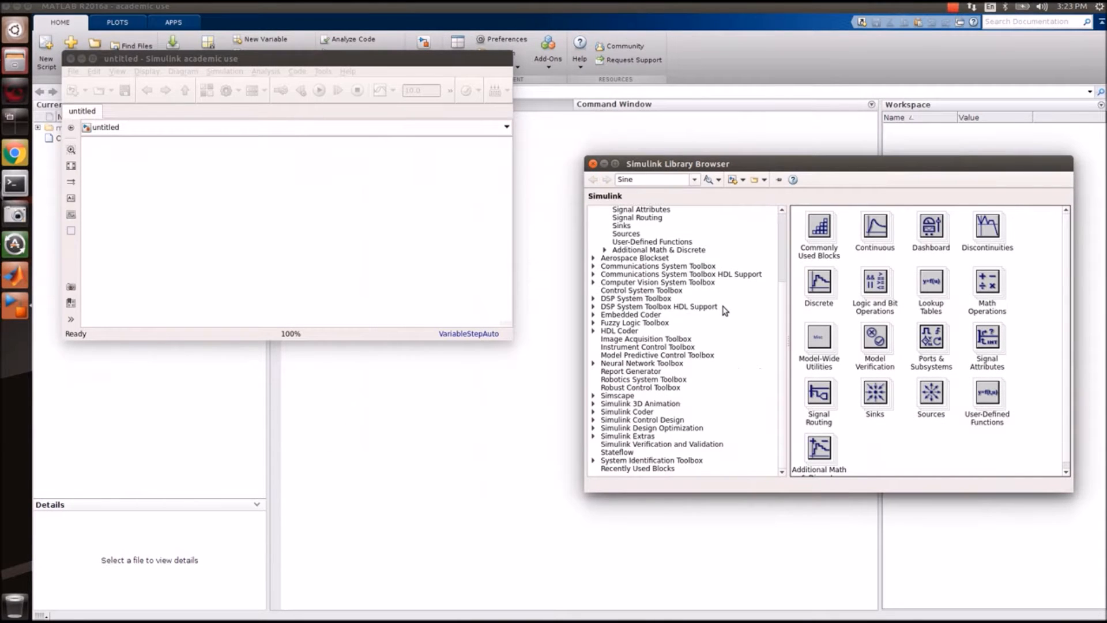
left_click(654, 380)
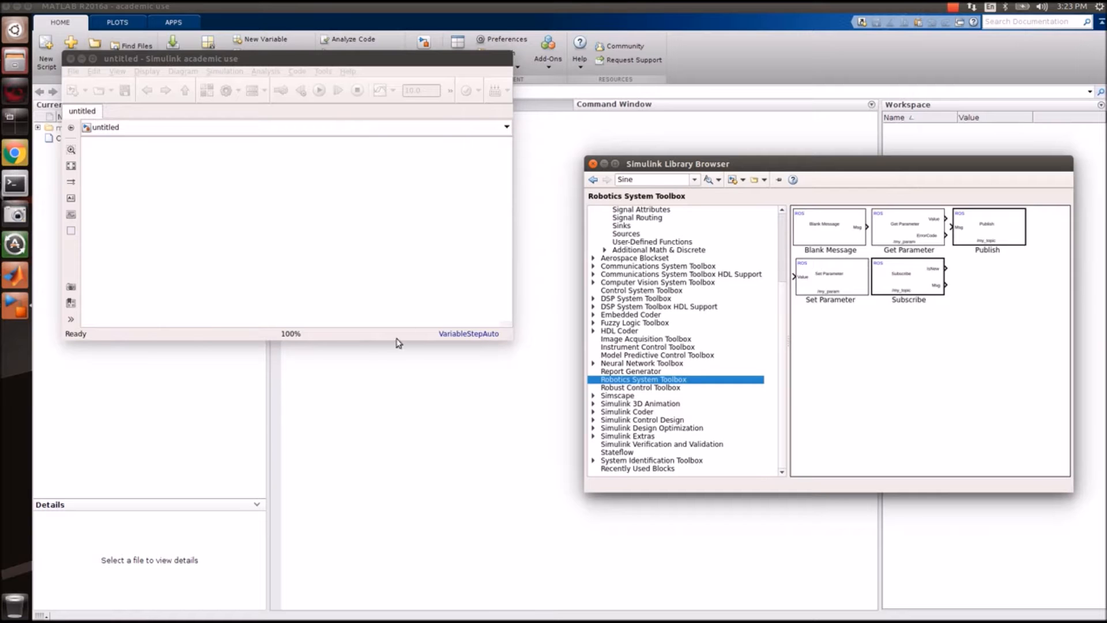
left_click(290, 339)
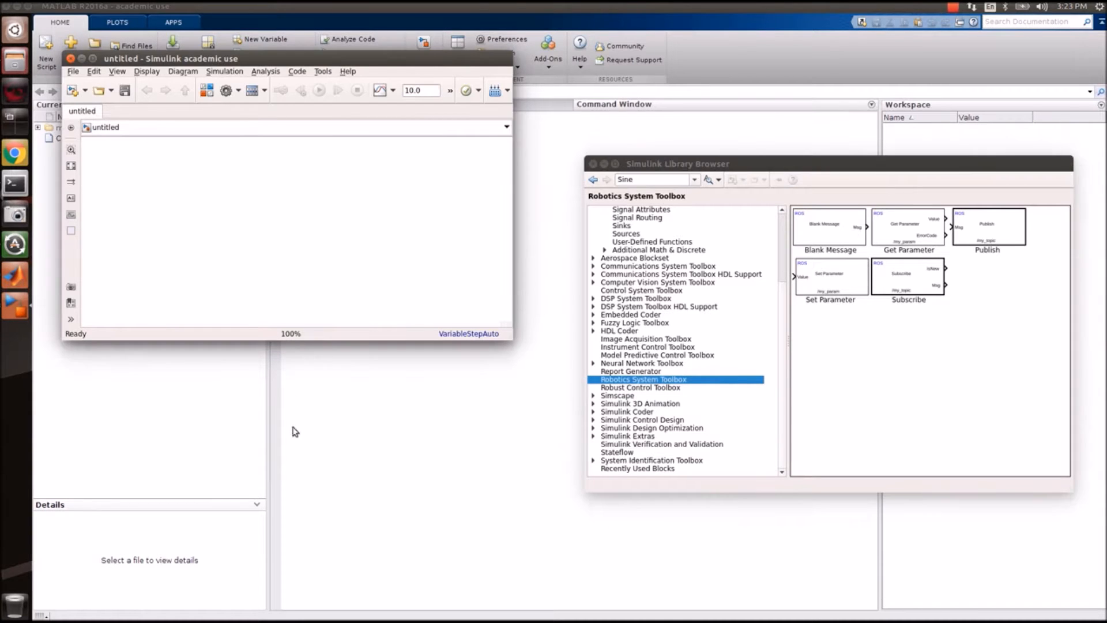
left_click_drag(811, 244, 159, 168)
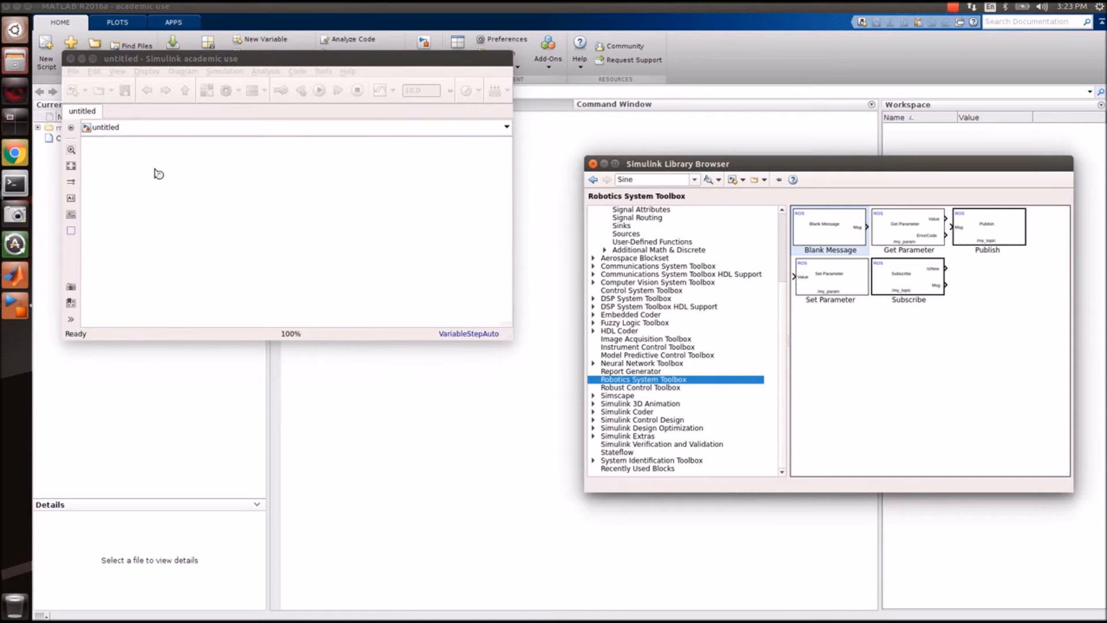
left_click_drag(158, 173, 157, 174)
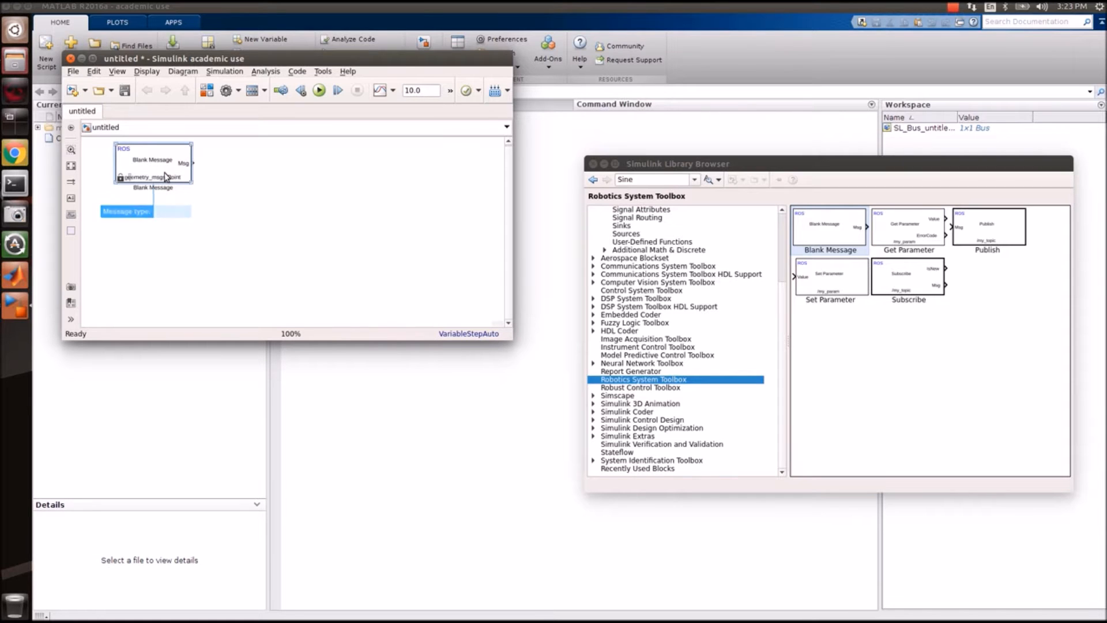
Set the Blank Message block's message type to std_msgs/Float32.
double_click(165, 176)
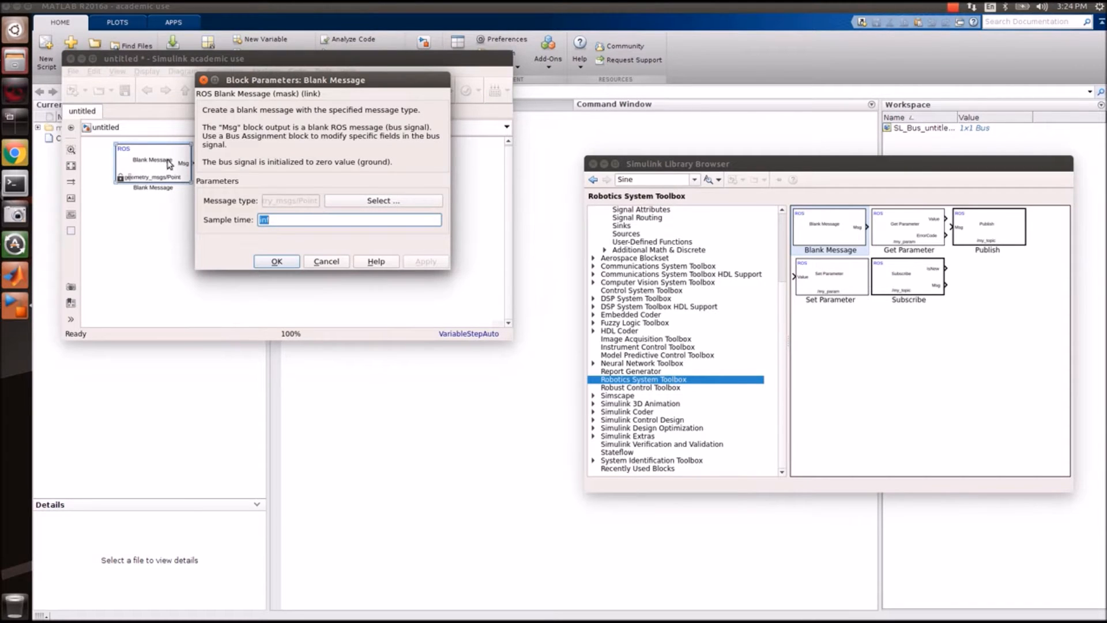
left_click(372, 202)
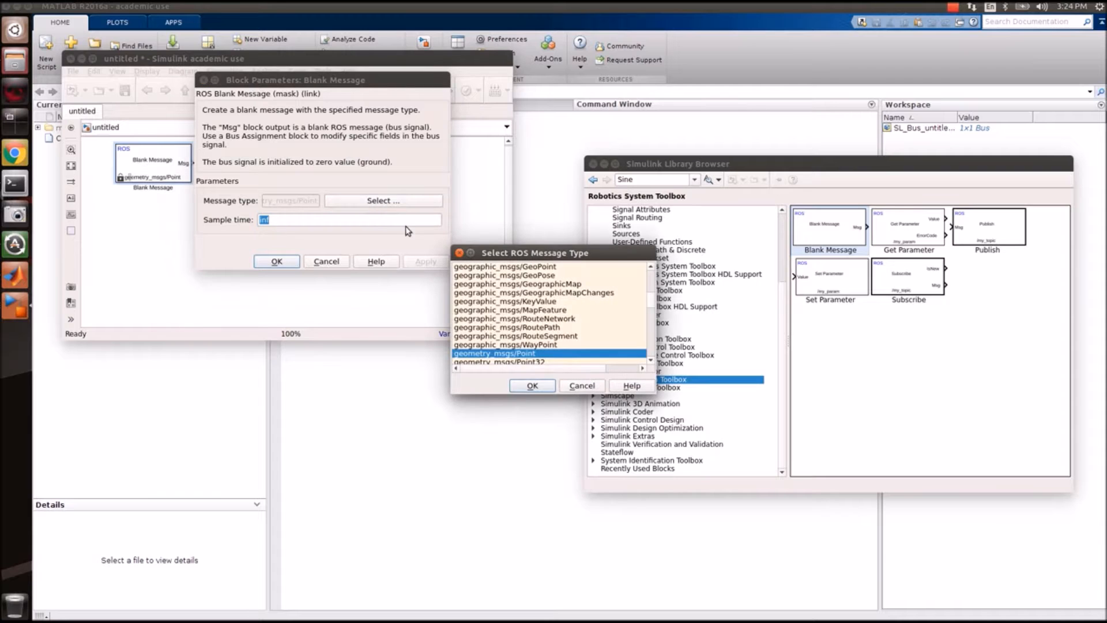
scroll(545, 304, "down", 4)
scroll(544, 304, "up", 4)
scroll(545, 304, "down", 2)
scroll(545, 304, "down", 10)
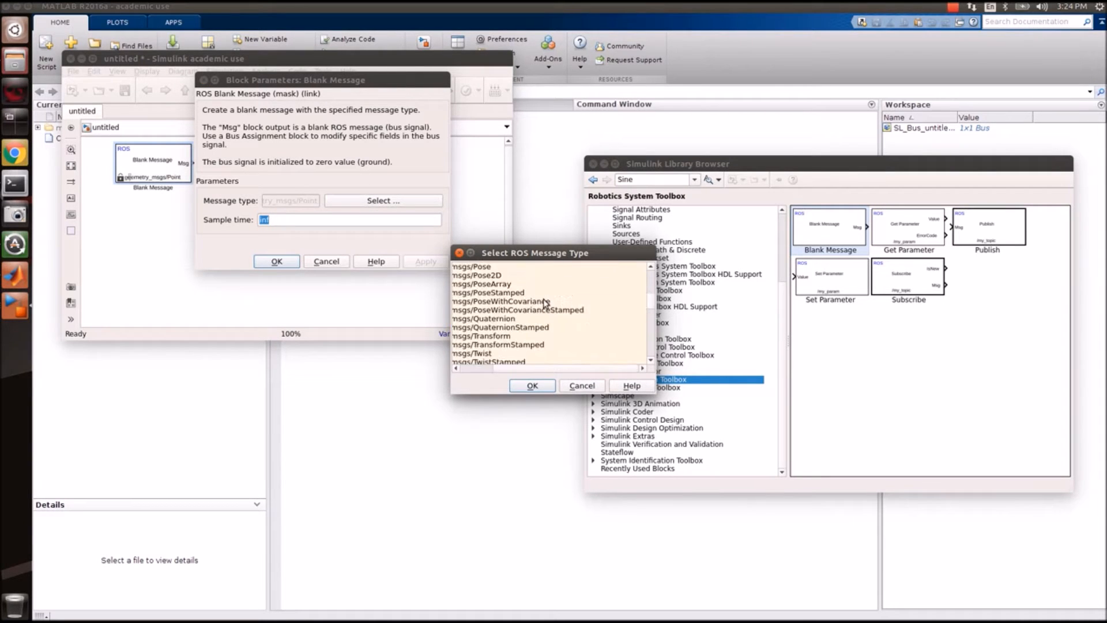
scroll(529, 312, "down", 15)
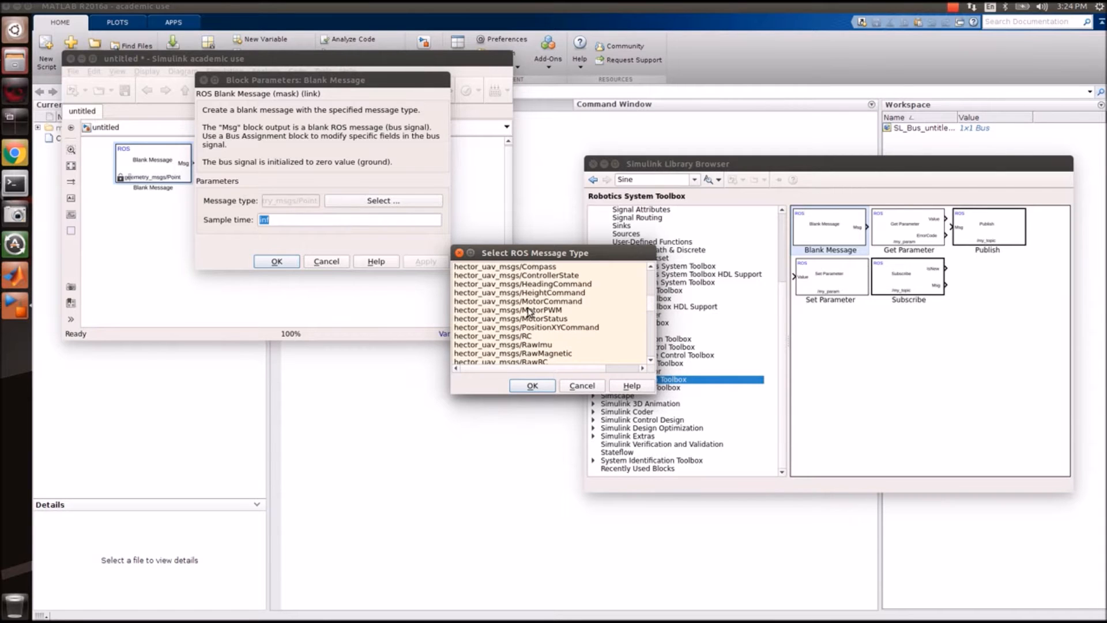
scroll(529, 312, "down", 10)
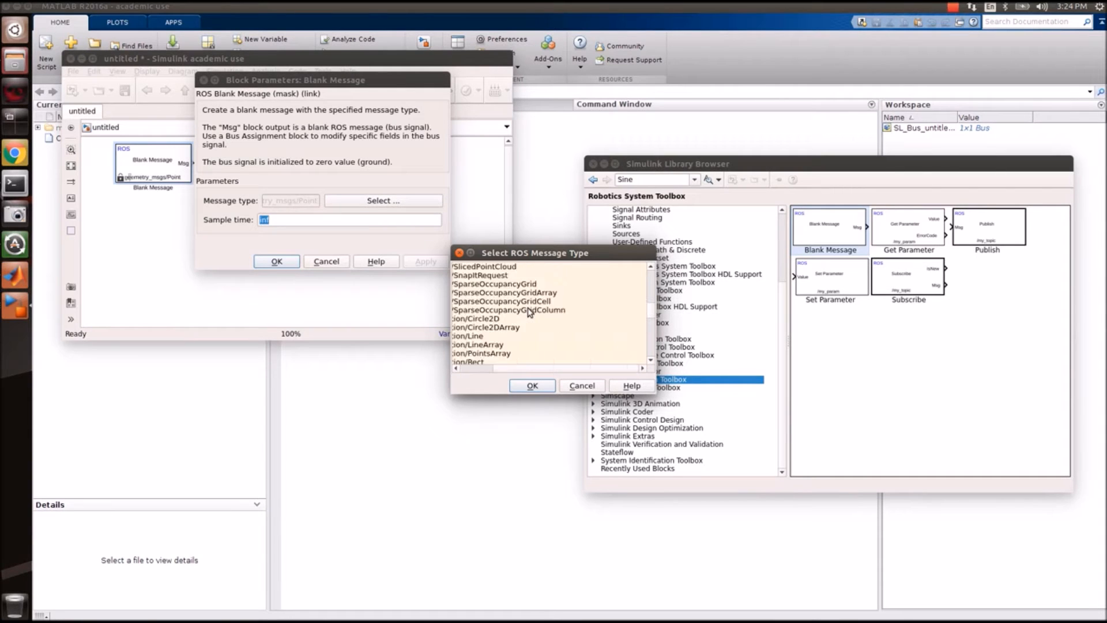
left_click(473, 353)
type("st")
left_click_drag(452, 366, 275, 357)
scroll(331, 336, "down", 1)
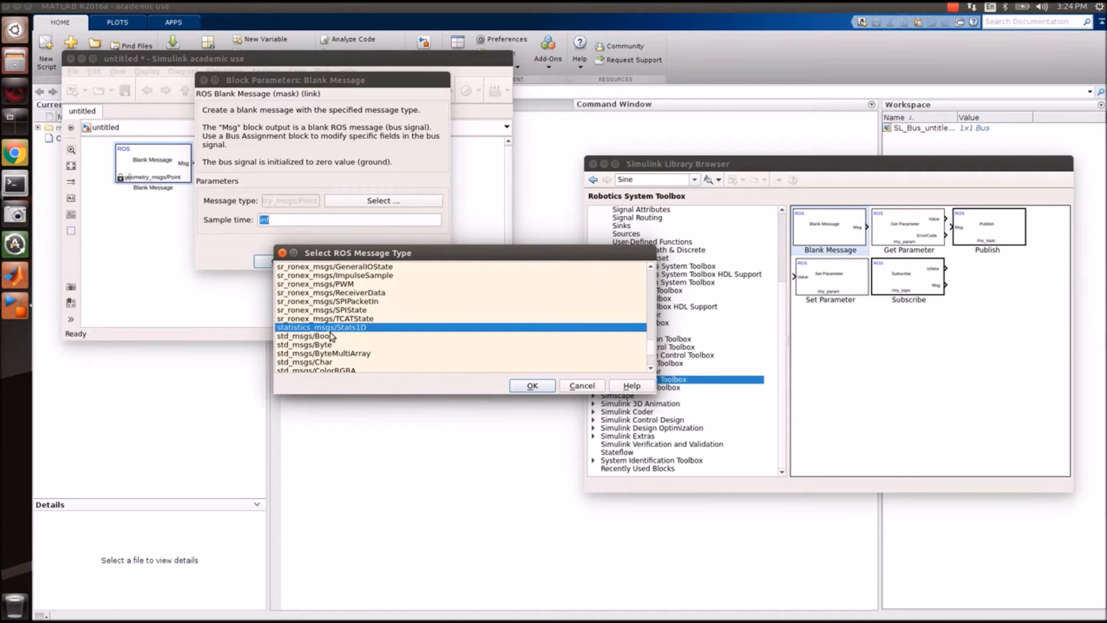
key("Down")
key("Down")
key("Down")
key("Down")
key("Down")
key("Down")
key("Down")
key("Down")
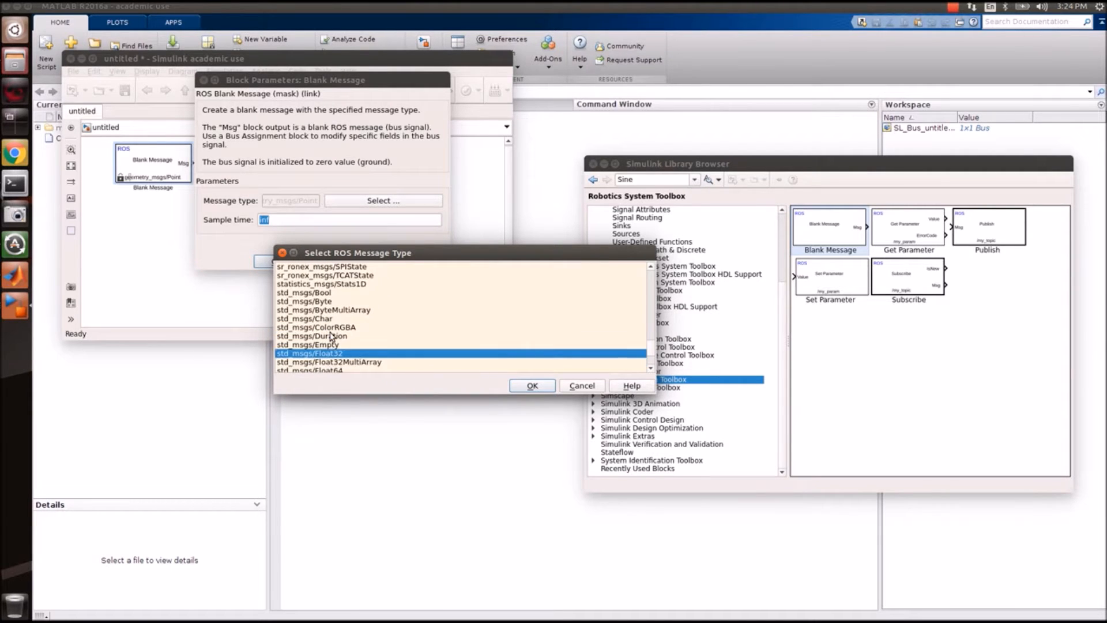
key("Return")
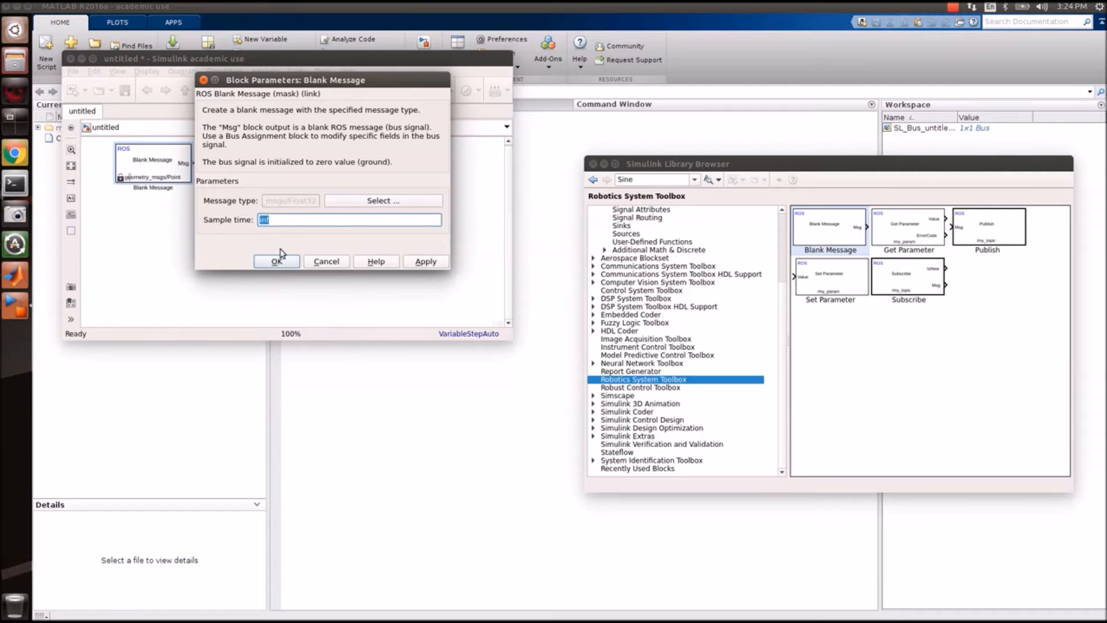
left_click(287, 263)
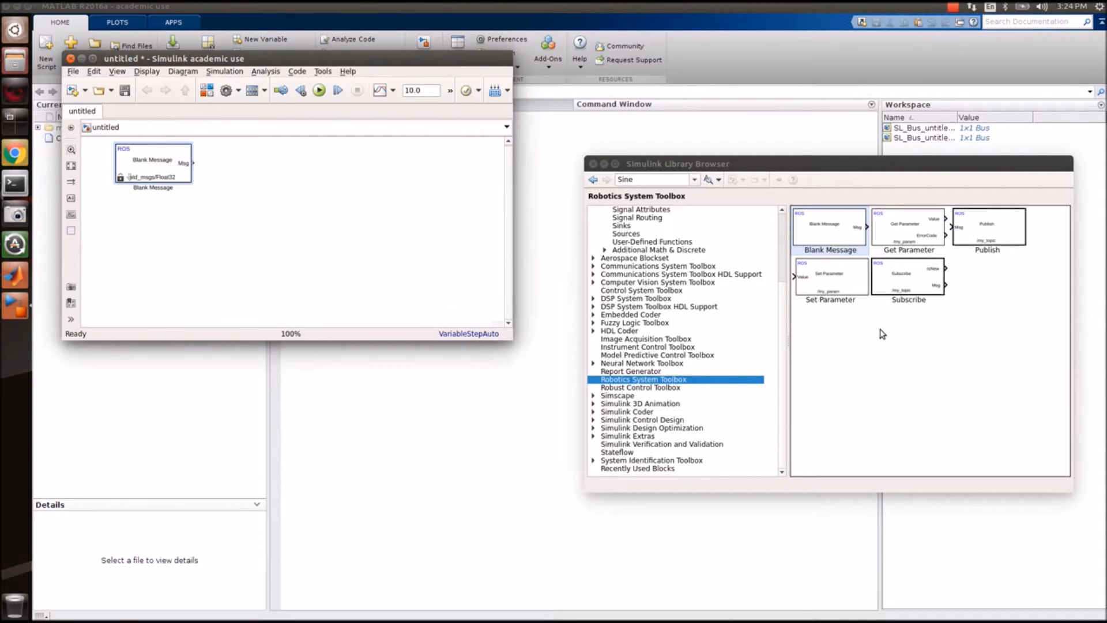
Add a Bus Assignment block and wire the Blank Message output into its Bus input.
left_click(647, 180)
type("Bus ")
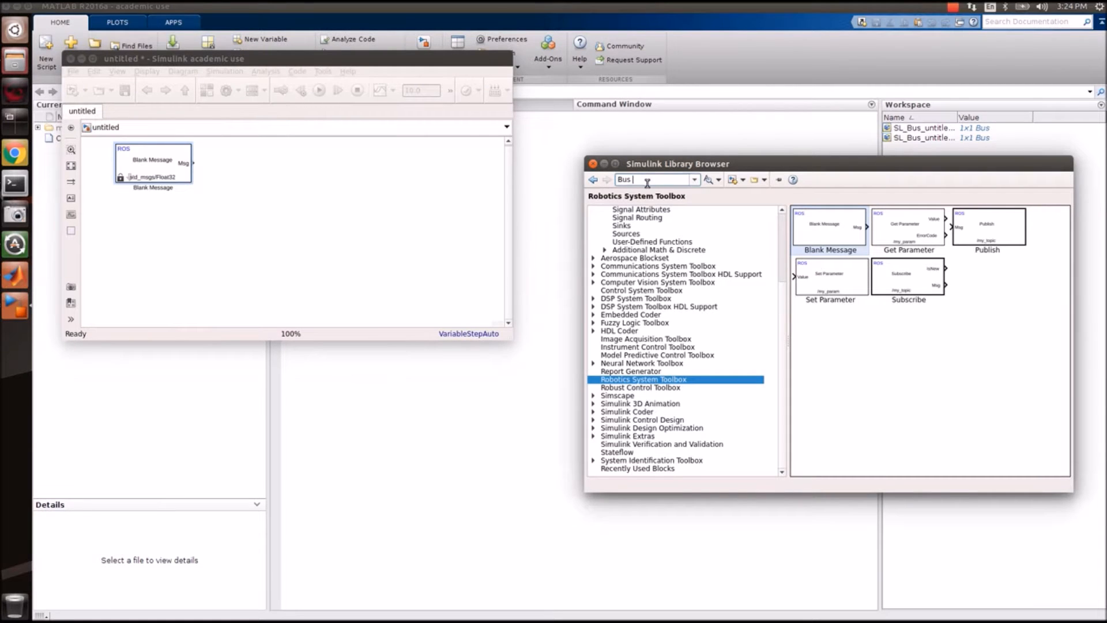
type("Assignment")
key("Return")
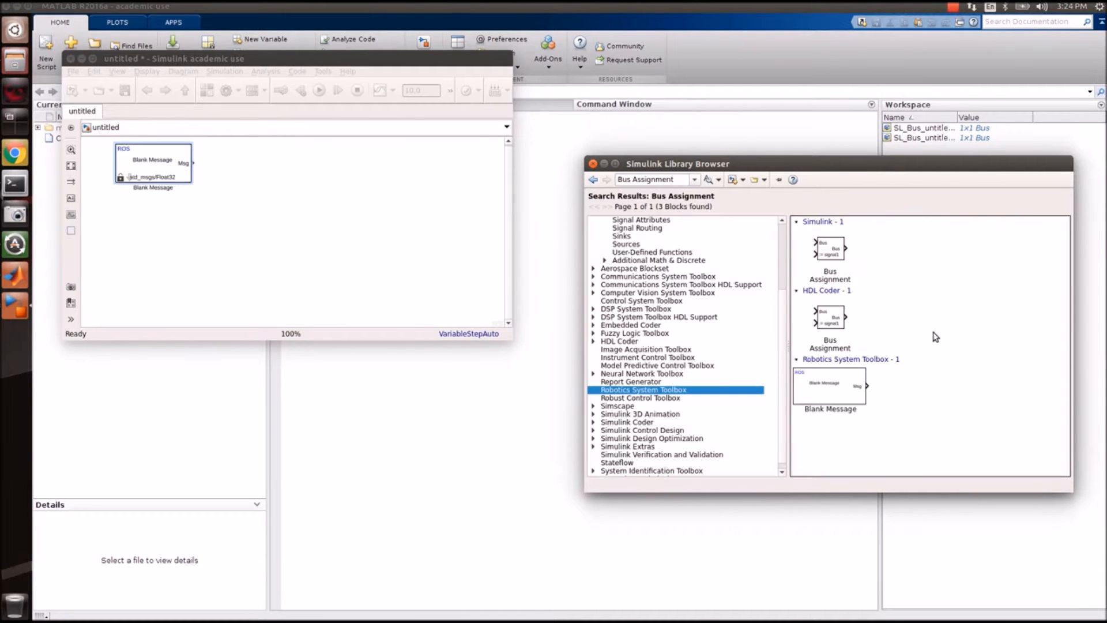
left_click_drag(830, 249, 237, 244)
left_click(193, 268)
left_click_drag(193, 163, 234, 193)
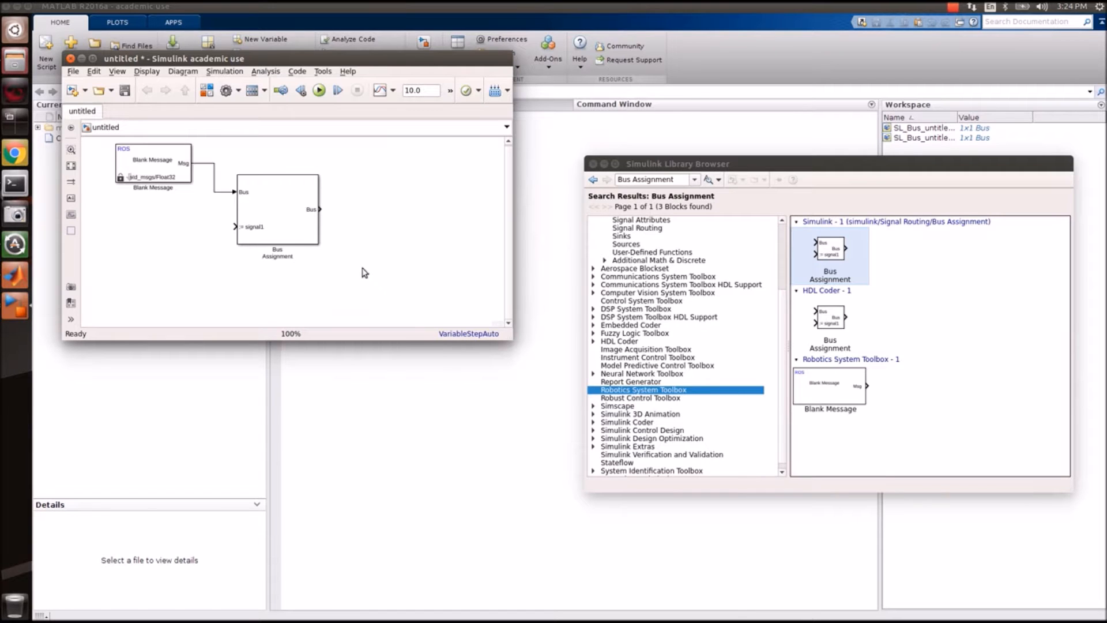
Make the Bus Assignment assign the Data signal, removing the signal1 placeholder.
double_click(289, 208)
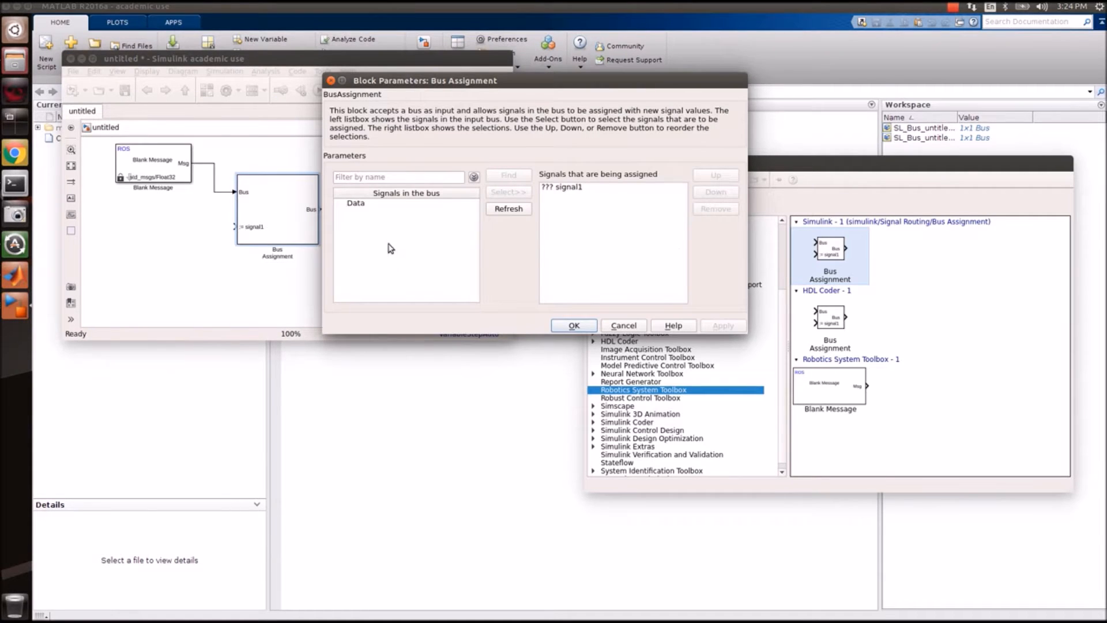
left_click(381, 205)
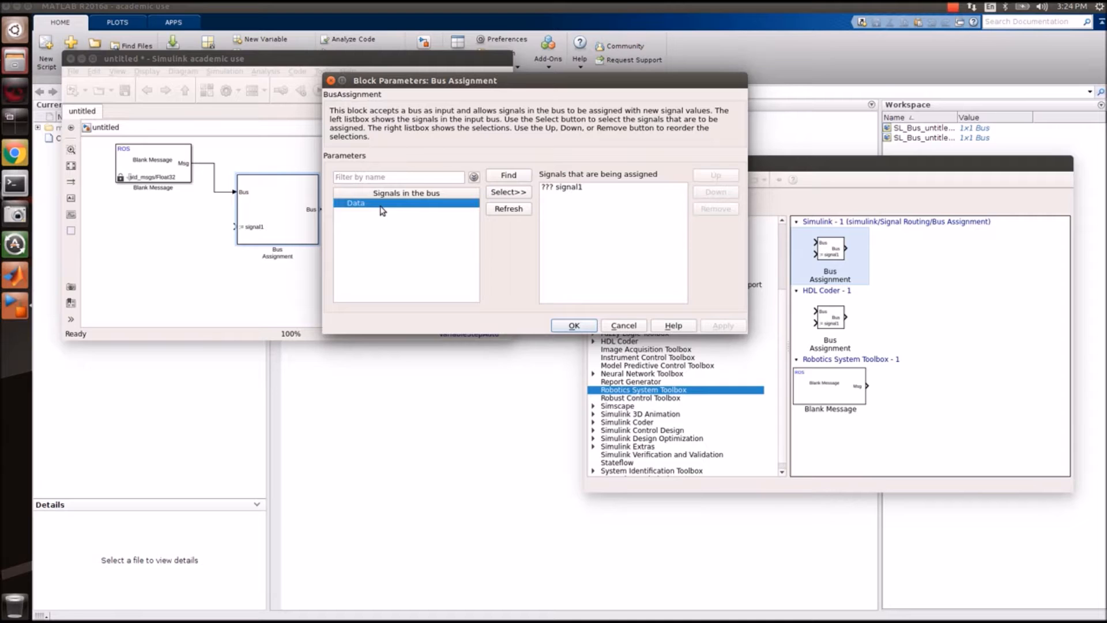
left_click(514, 192)
left_click(573, 188)
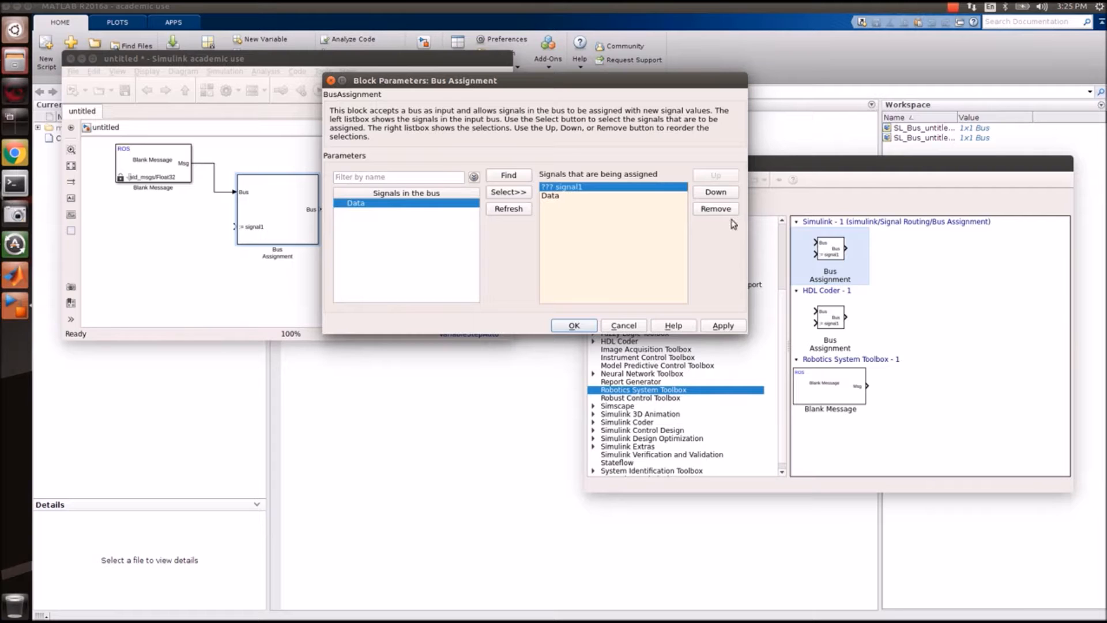
left_click(730, 213)
left_click(560, 325)
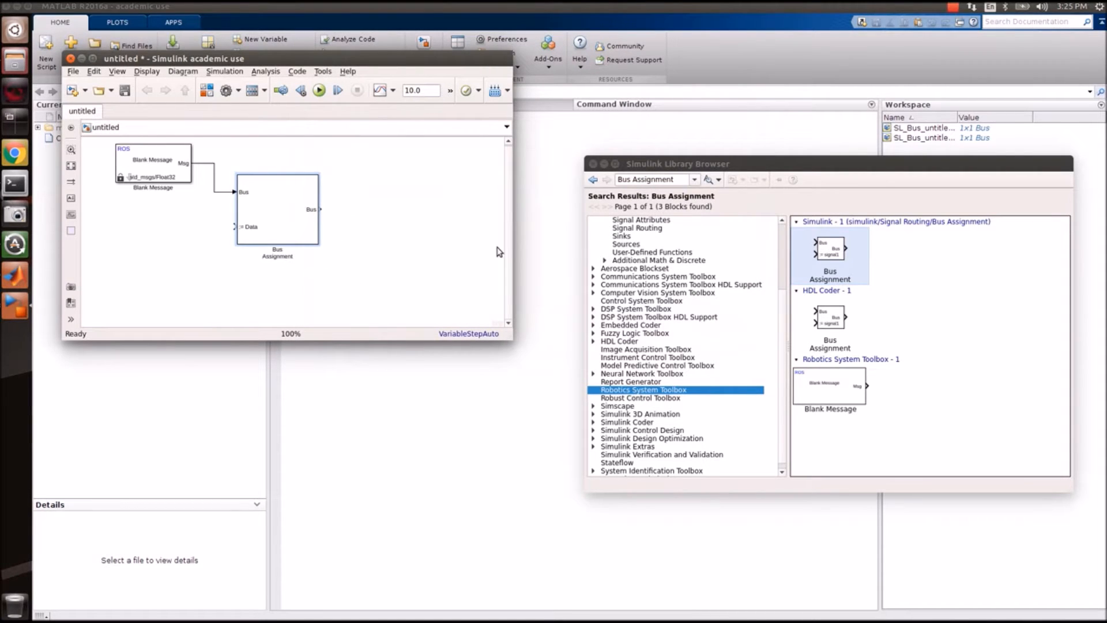
Search the library for Sine and place a Sine Wave Function block in the model.
left_click_drag(511, 339, 624, 359)
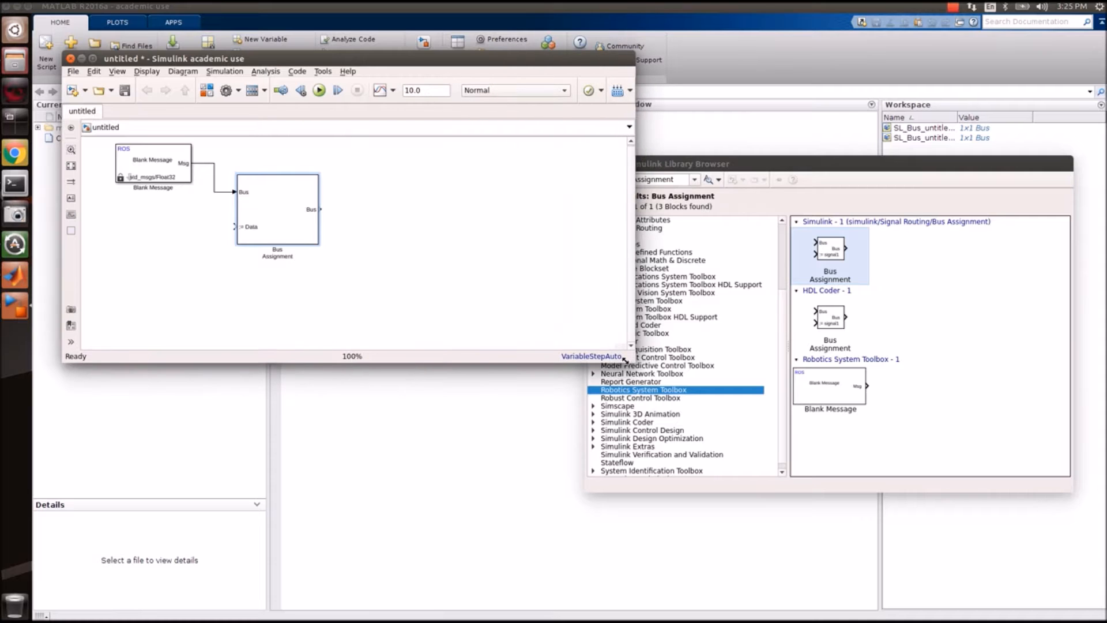
left_click(676, 179)
type("Sine")
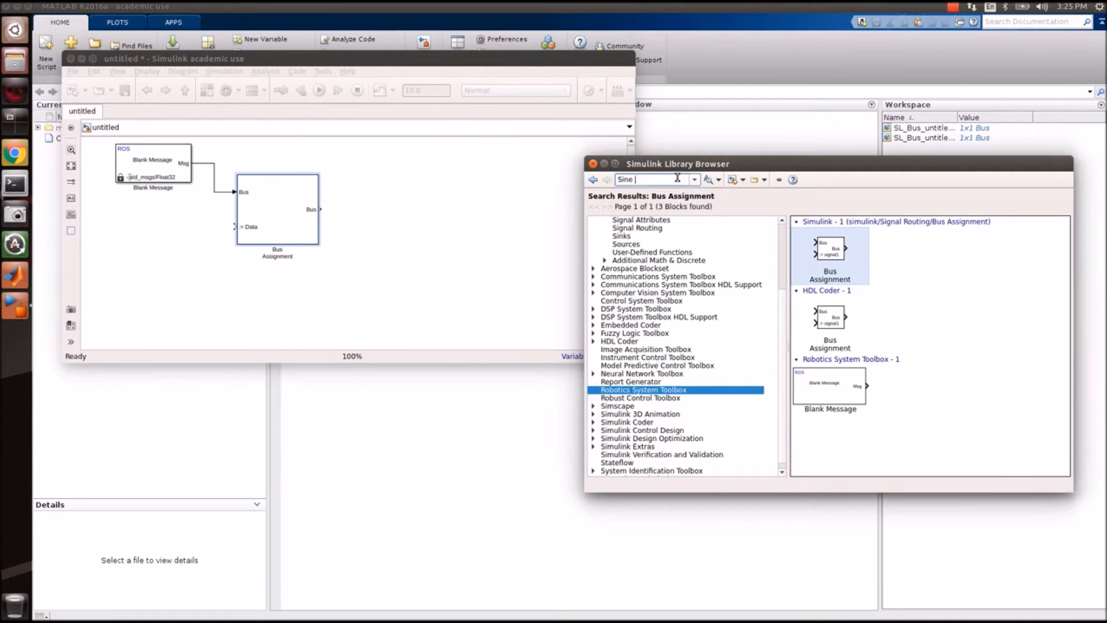
key("BackSpace")
key("BackSpace")
left_click(708, 179)
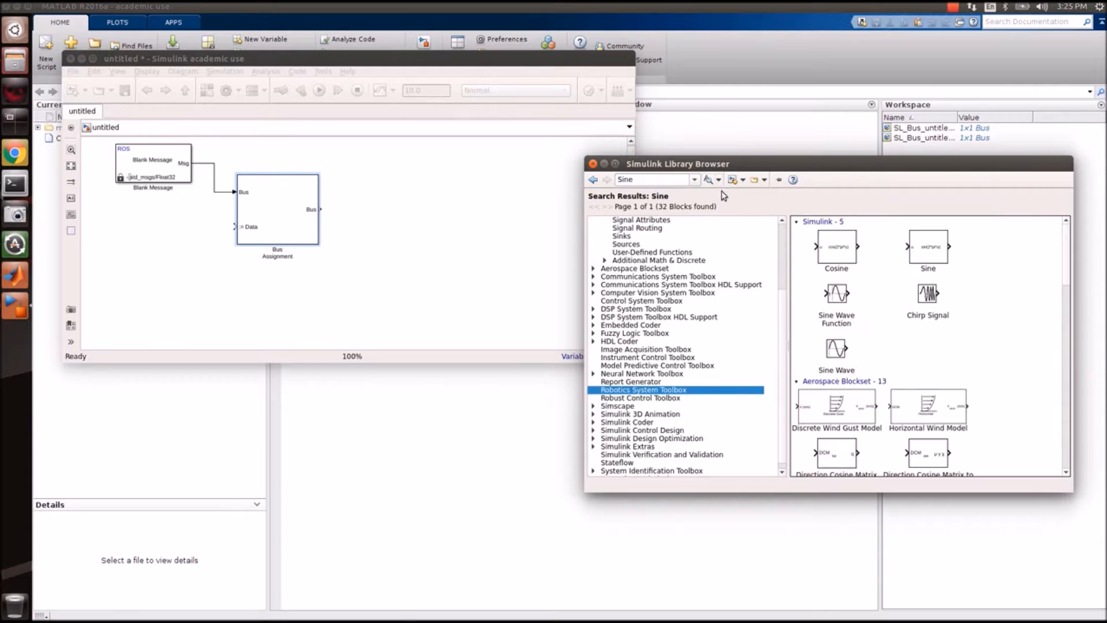
left_click_drag(843, 305, 203, 272)
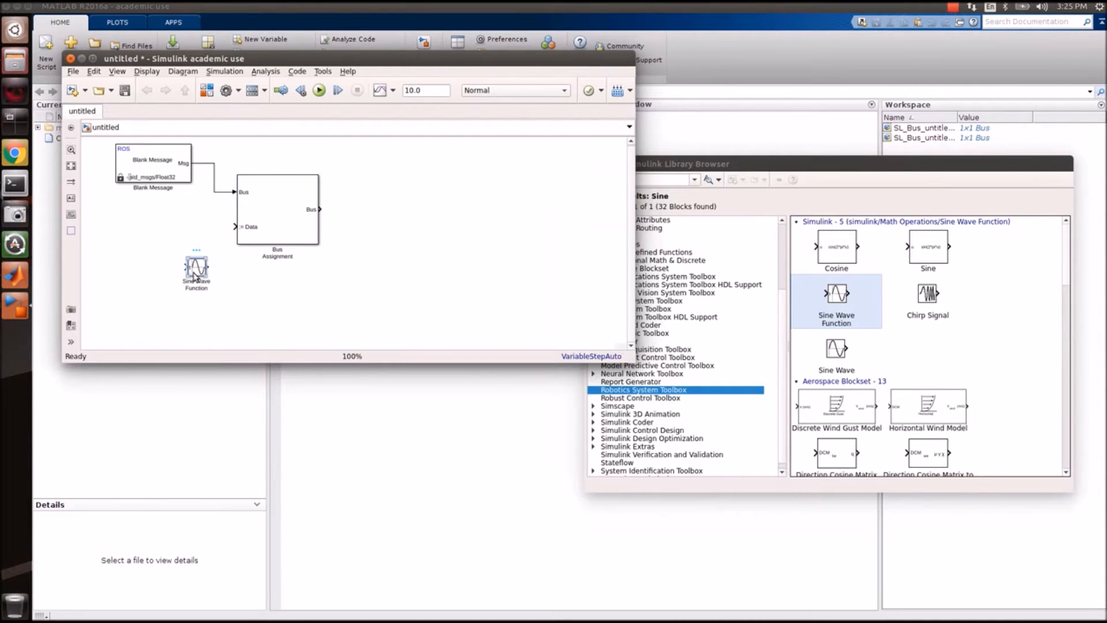
Give the Sine Wave Function amplitude 5 with simulation time, beside Bus Assignment's Data input.
double_click(202, 274)
double_click(267, 322)
type("5")
left_click(303, 449)
double_click(195, 271)
left_click(279, 286)
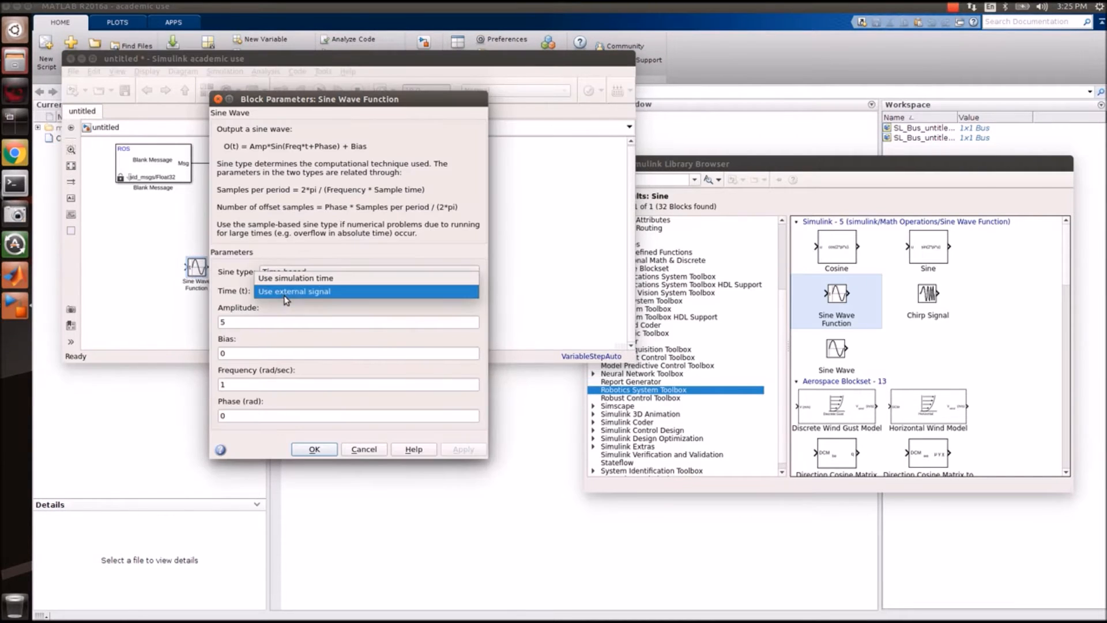
left_click(295, 282)
left_click(308, 490)
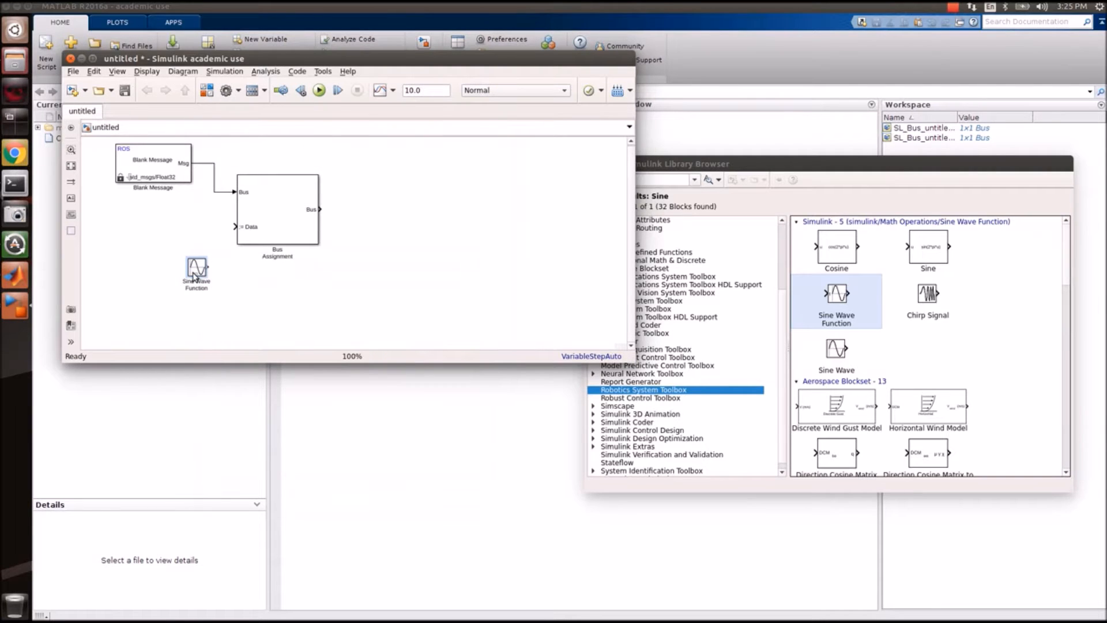
left_click_drag(194, 275, 236, 227)
left_click(266, 312)
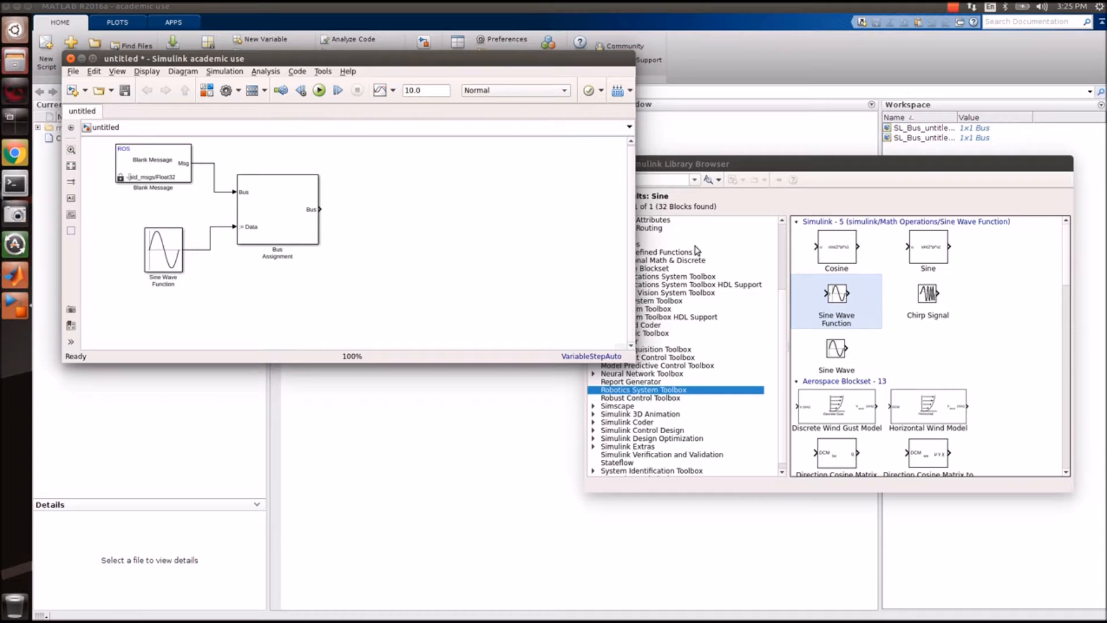
left_click(667, 398)
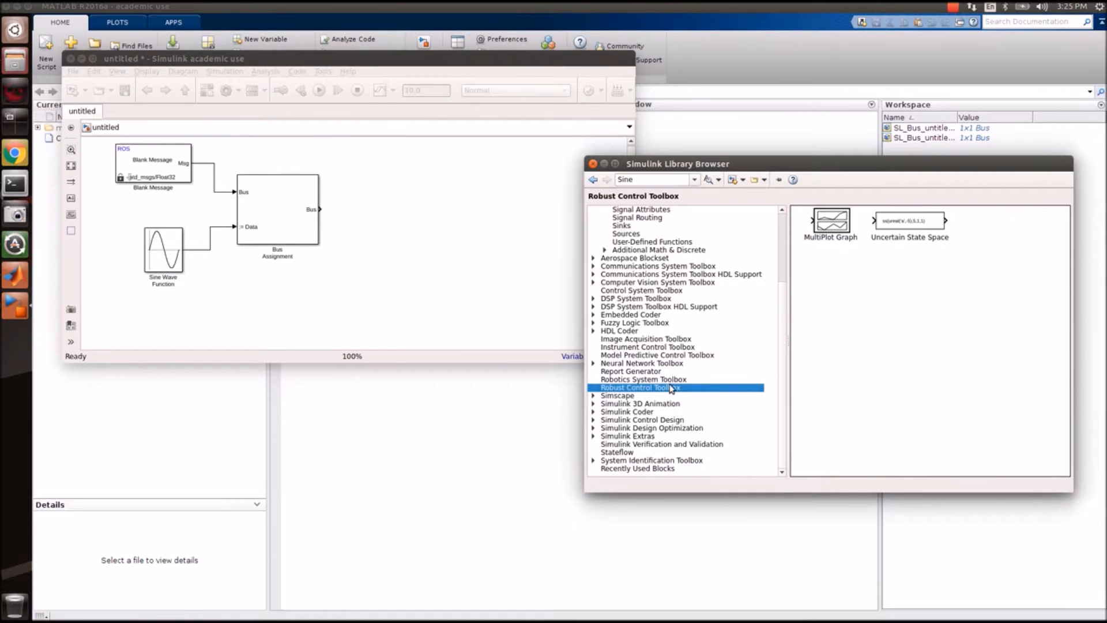
Add a ROS Publish block on topic /sine fed by the Bus Assignment output.
left_click(671, 380)
left_click_drag(981, 241, 465, 208)
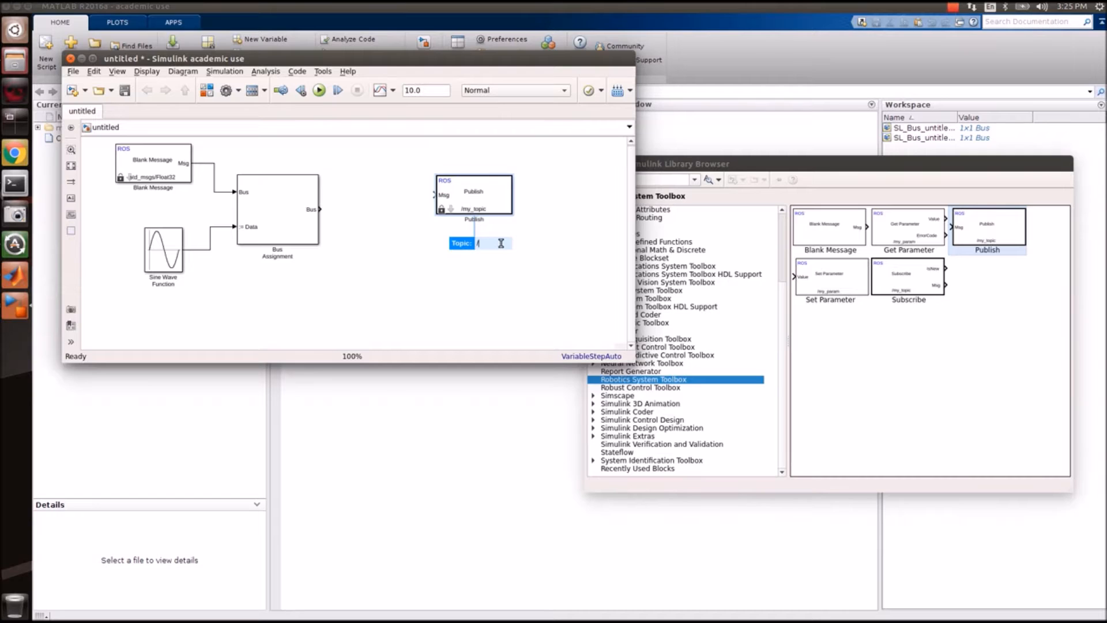
type("/sine")
key("Return")
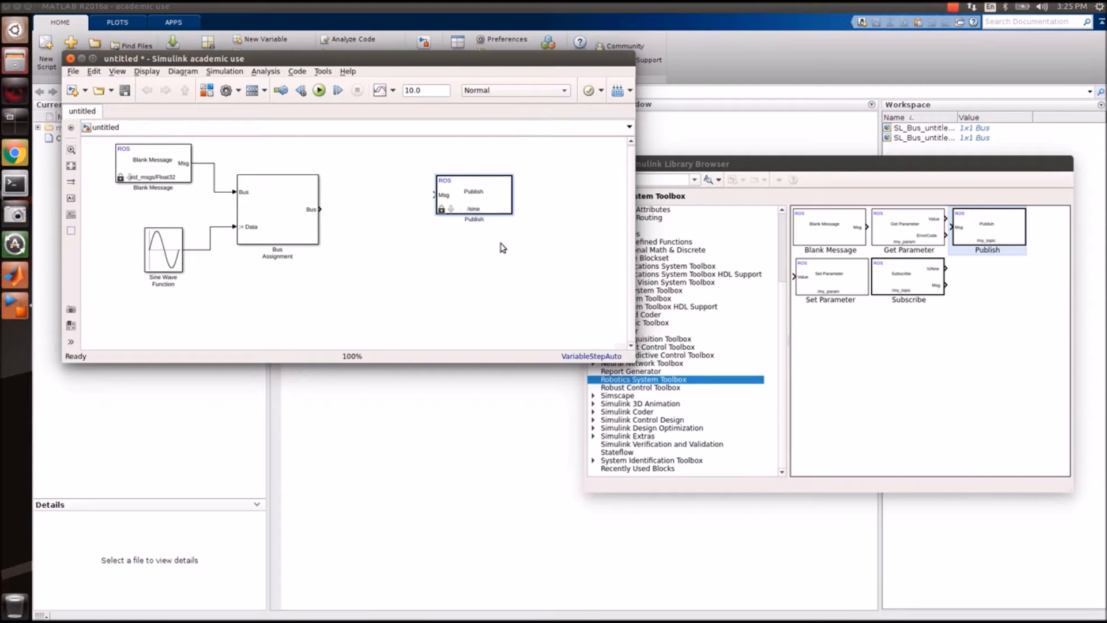
left_click_drag(320, 209, 434, 195)
Set the Publish topic source to Specify your own with message type std_msgs/Float32.
double_click(482, 195)
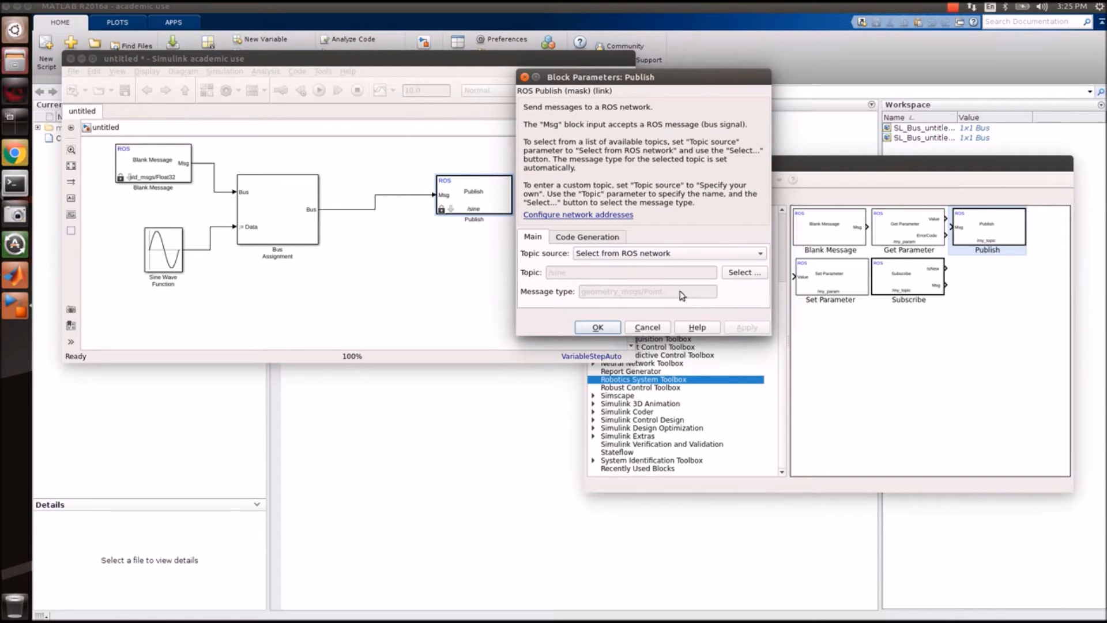
left_click(714, 264)
left_click(706, 266)
left_click(755, 293)
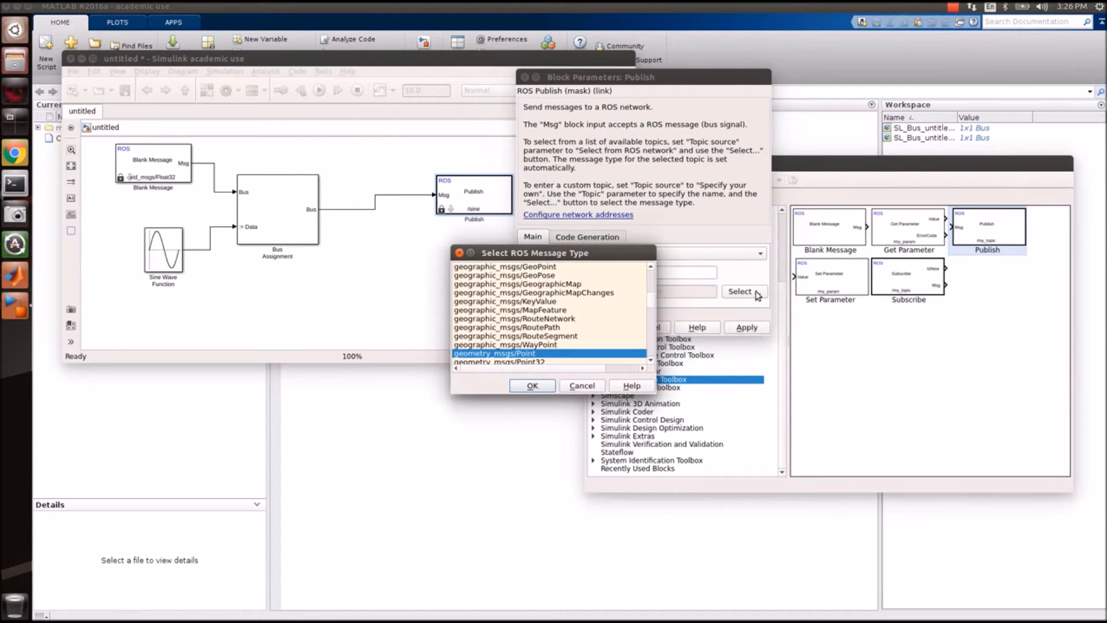
scroll(517, 306, "down", 20)
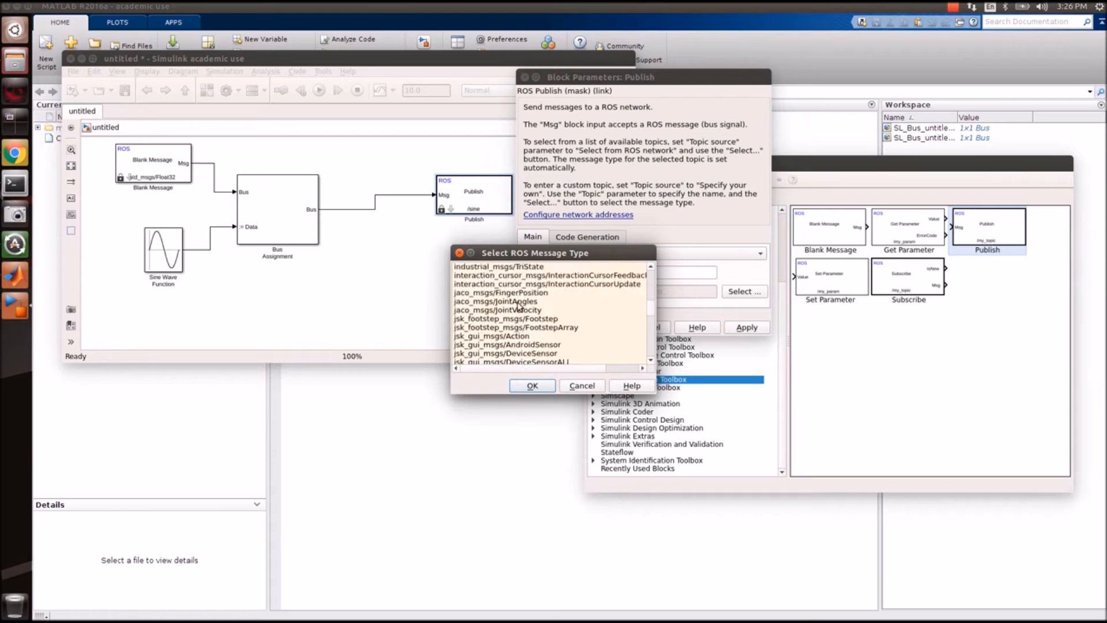
scroll(518, 305, "down", 20)
scroll(518, 305, "down", 10)
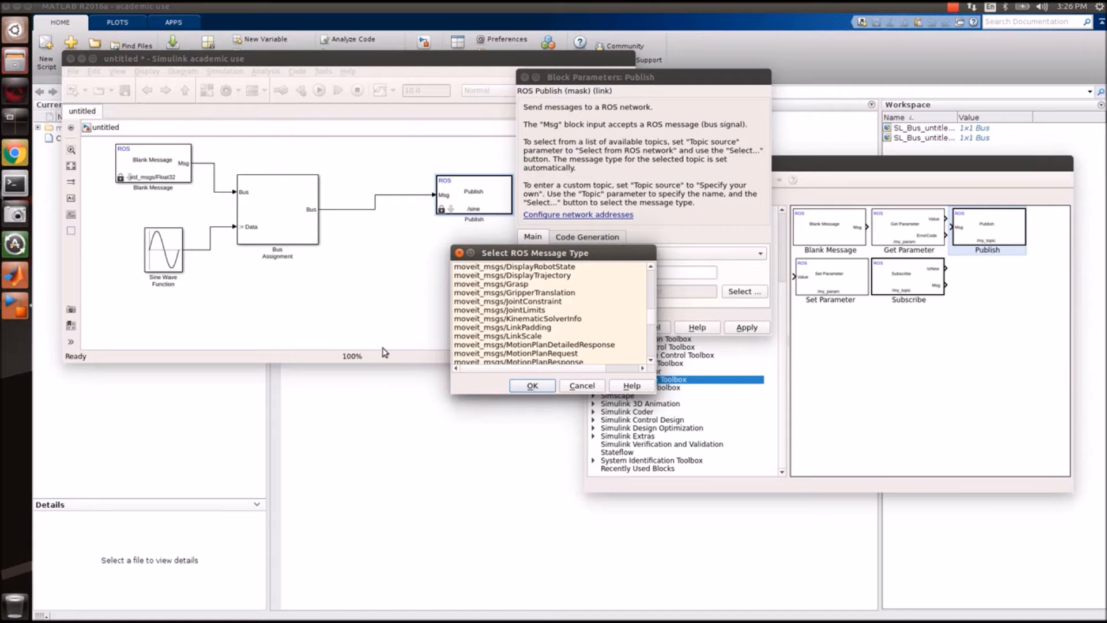
left_click_drag(453, 366, 358, 362)
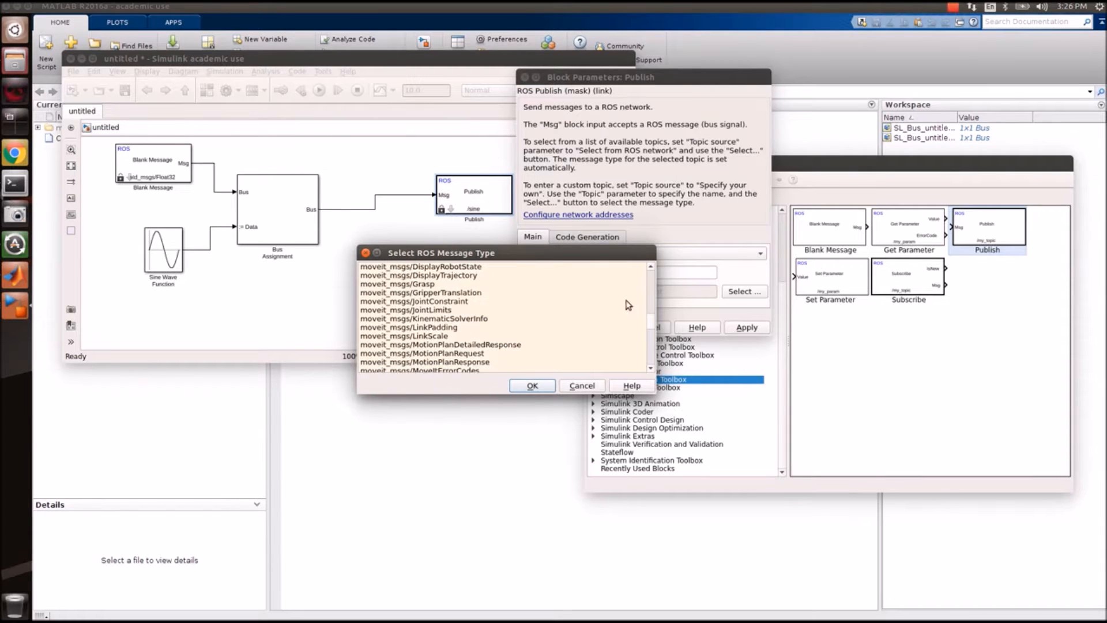
left_click_drag(652, 321, 651, 350)
left_click(386, 301)
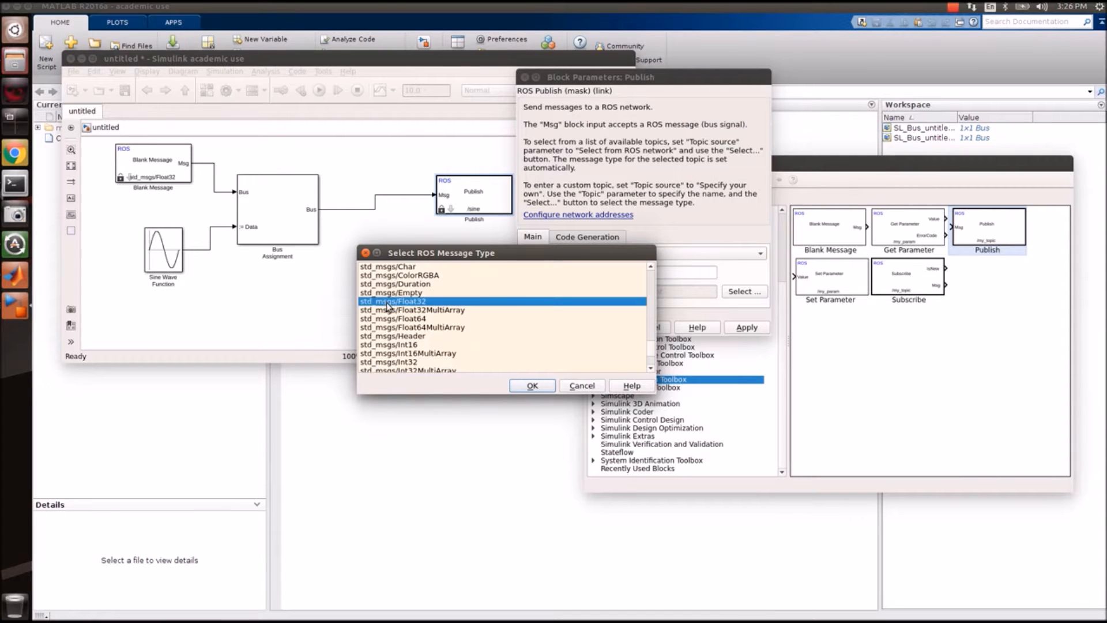
left_click(534, 386)
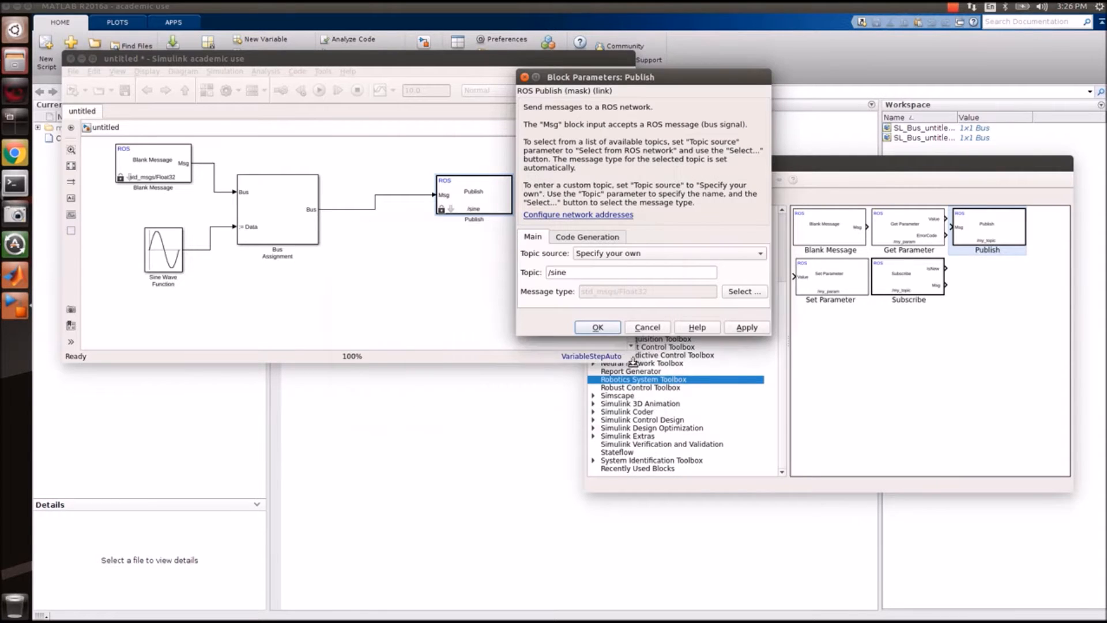
Keep the manually specified topic source and open the ROS network address settings.
left_click(665, 255)
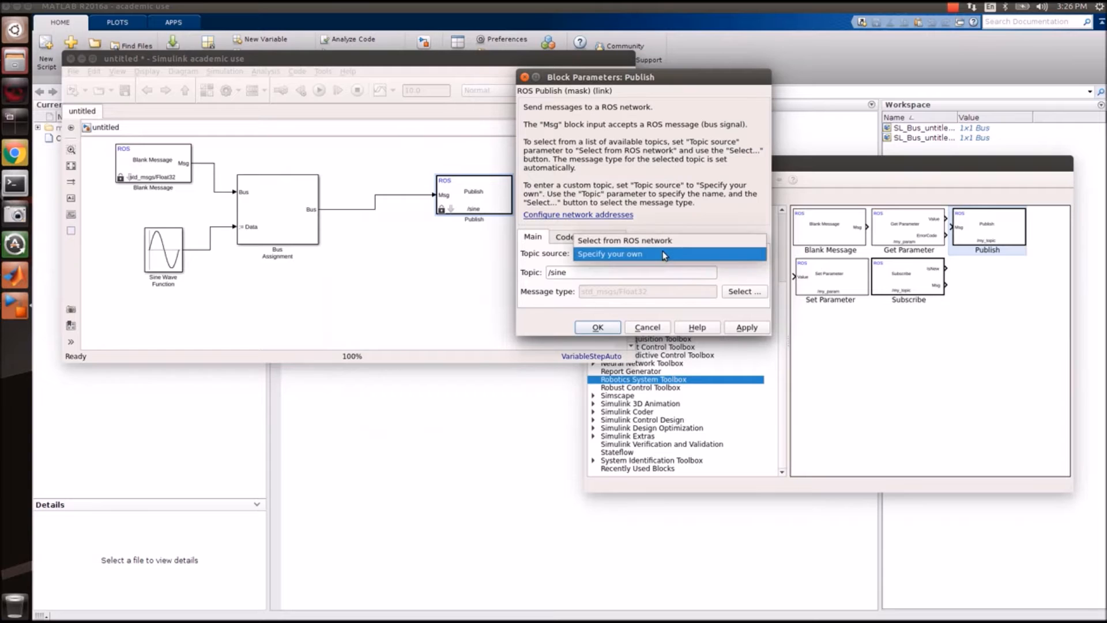
left_click(665, 255)
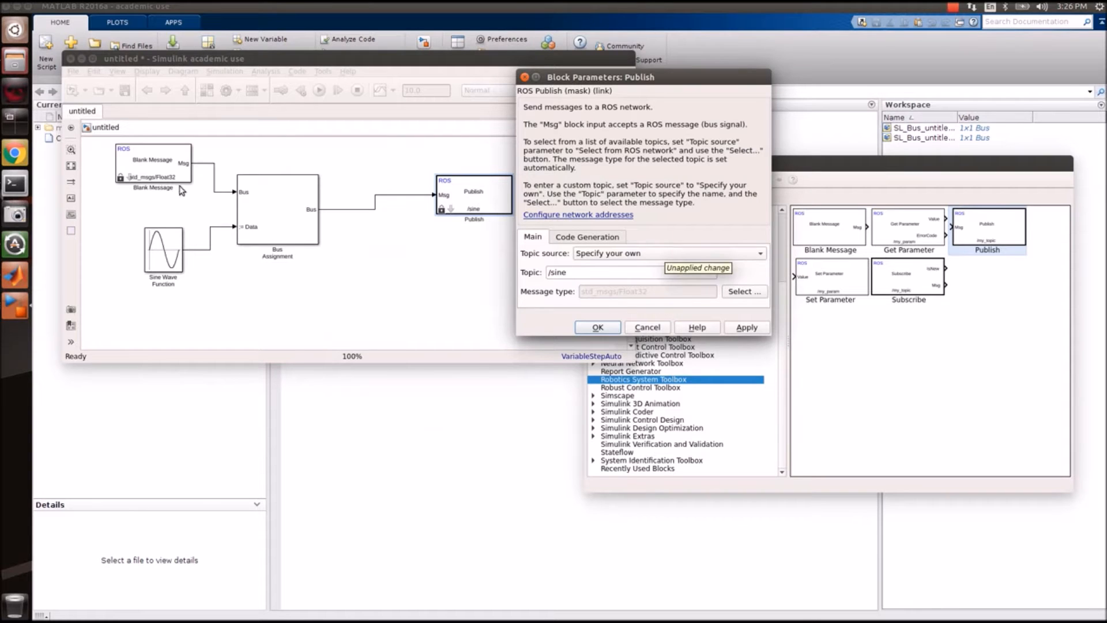
left_click(632, 254)
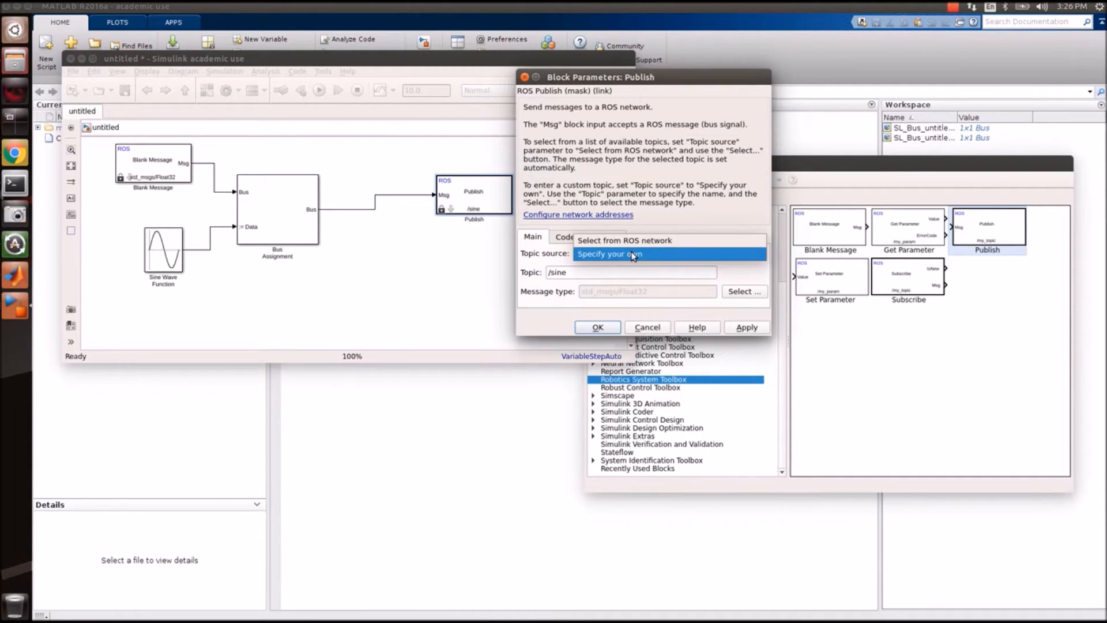
left_click(632, 254)
left_click(634, 256)
left_click(634, 256)
left_click(633, 254)
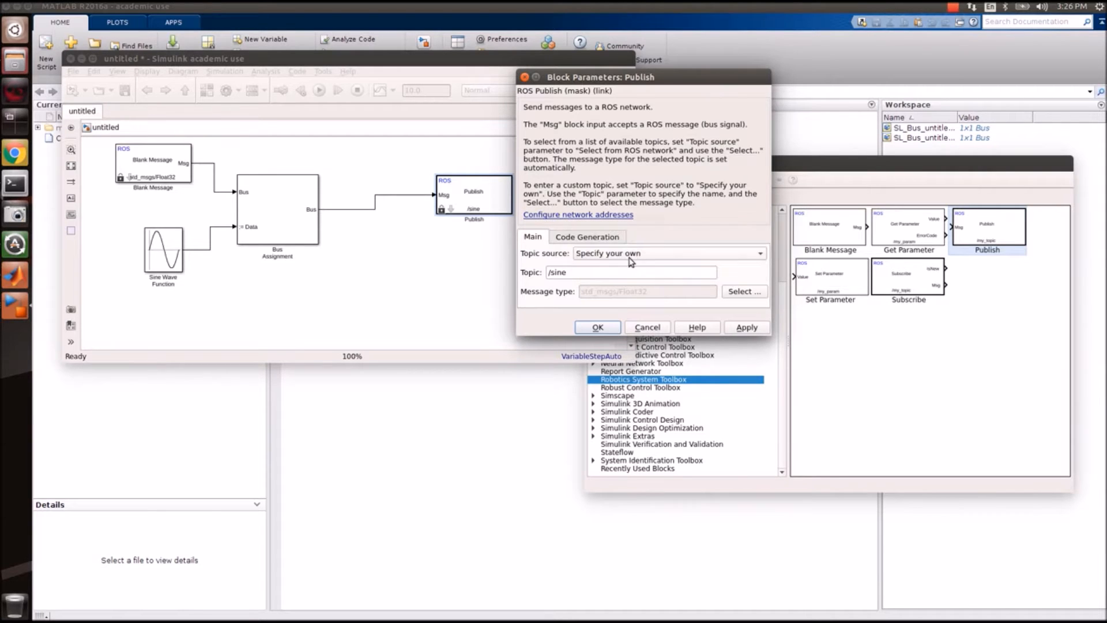
left_click(594, 215)
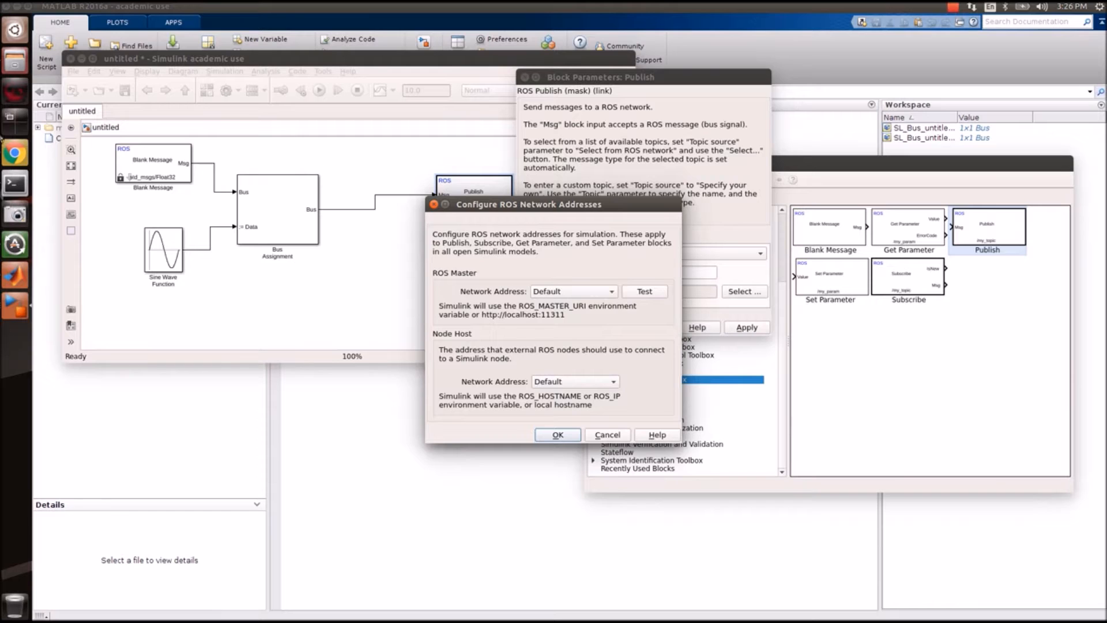
left_click(16, 184)
Start roscore in a new terminal tab and confirm Simulink's network test succeeds.
key("ctrl+shift+t")
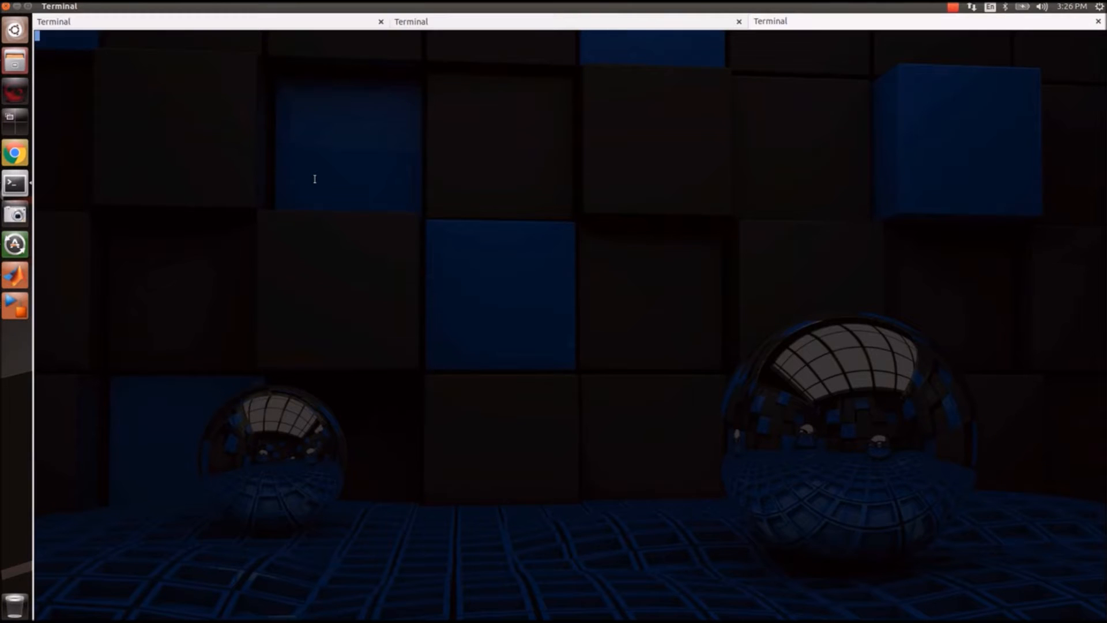
type("roscore")
key("Return")
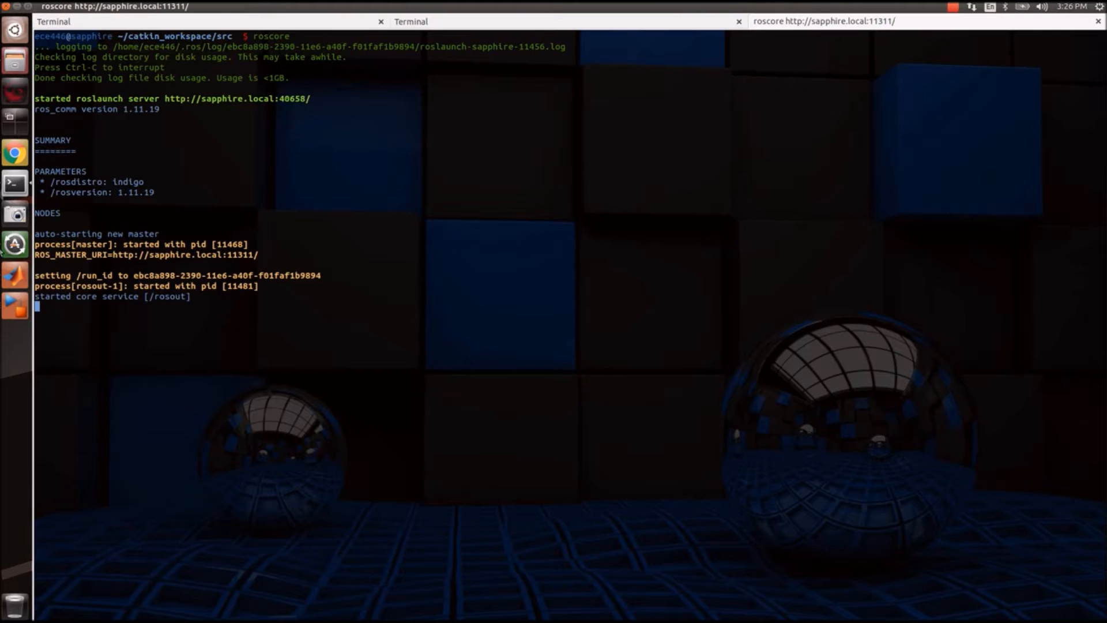
left_click(9, 305)
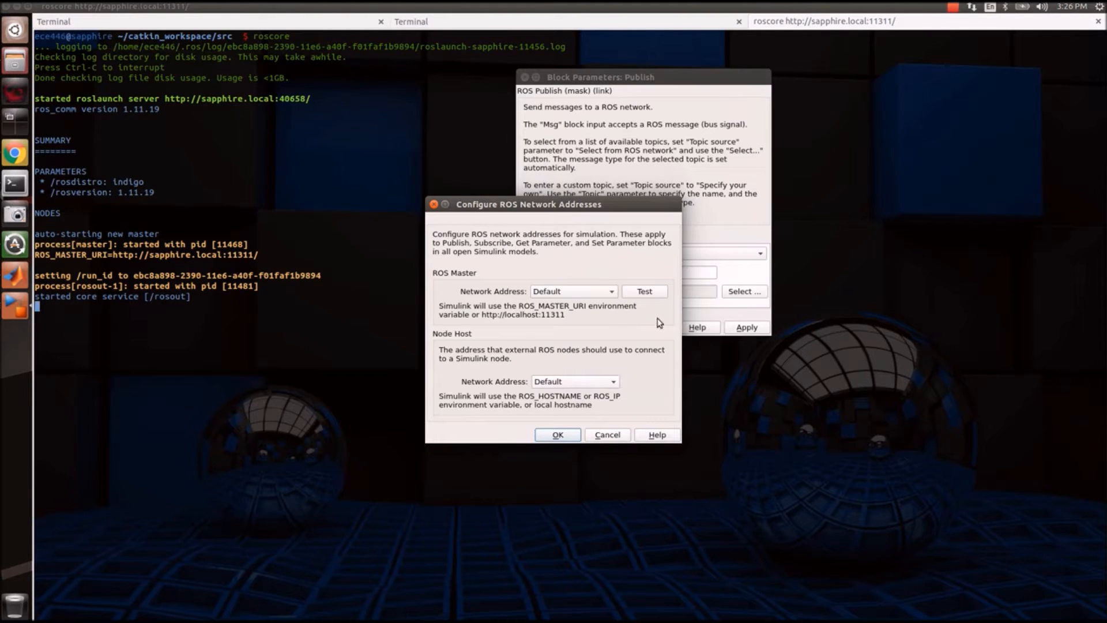
left_click(649, 294)
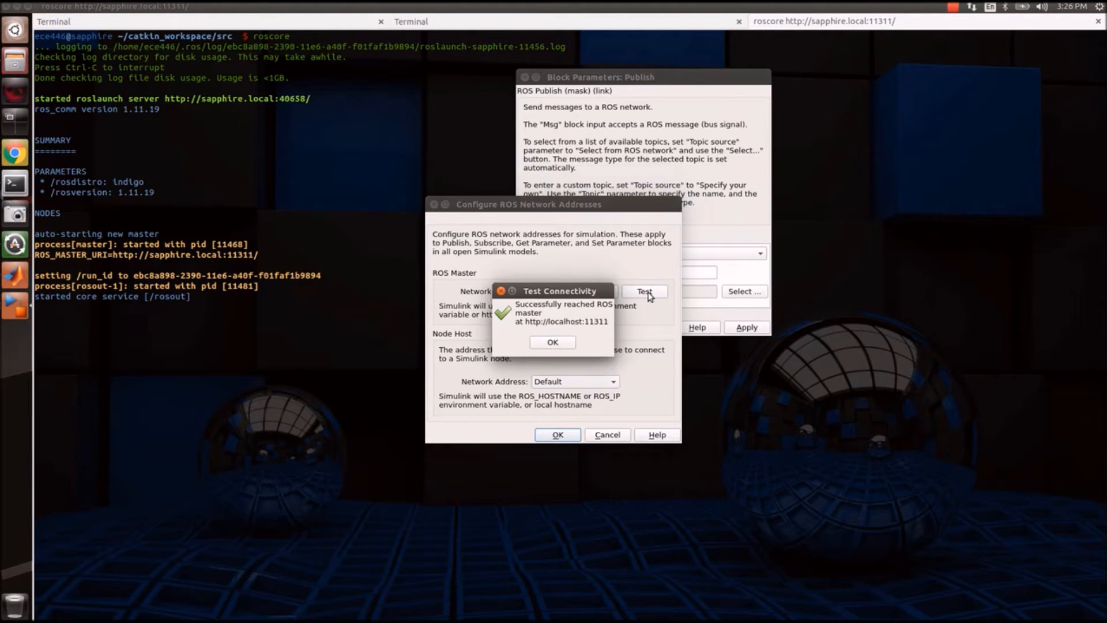
left_click(564, 352)
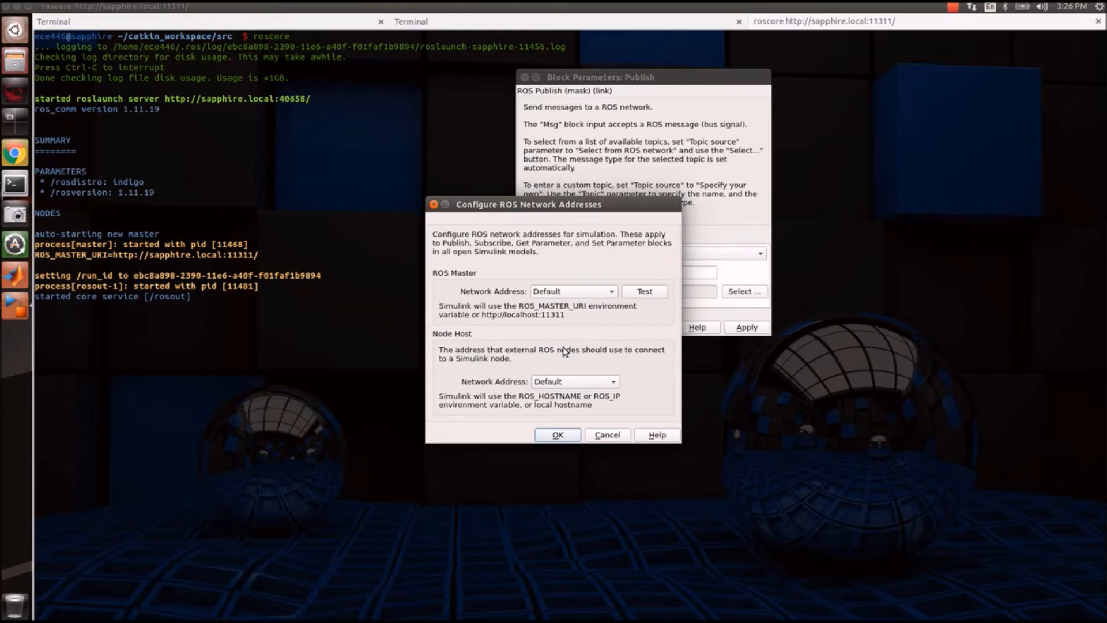
Stop roscore, see the Simulink connection test fail, then restart roscore.
left_click(333, 384)
key("ctrl+c")
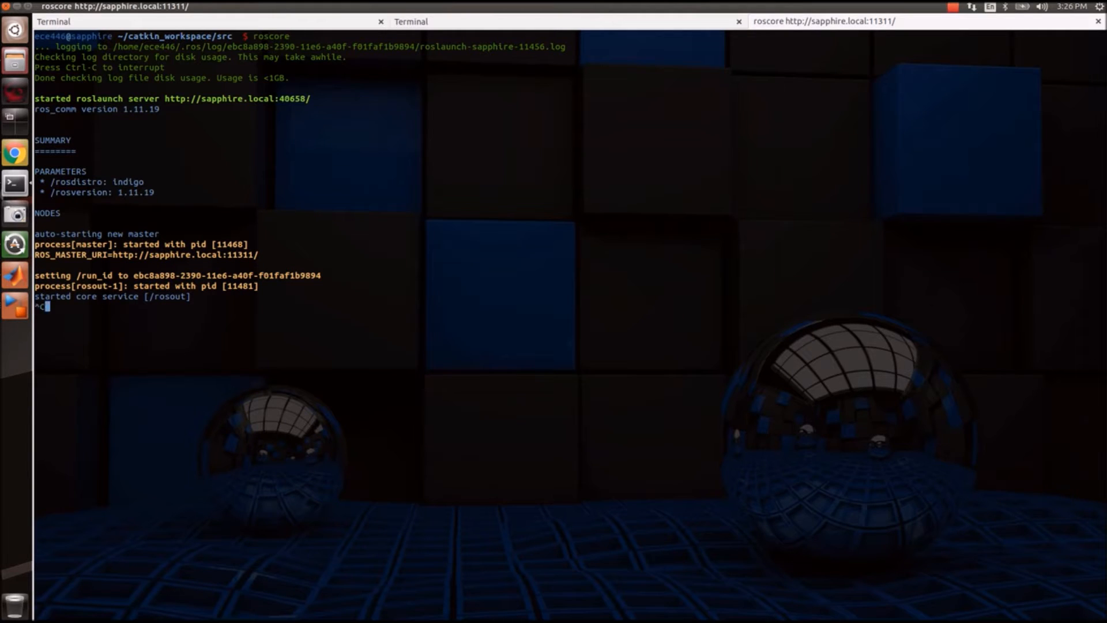
left_click(12, 295)
left_click(629, 294)
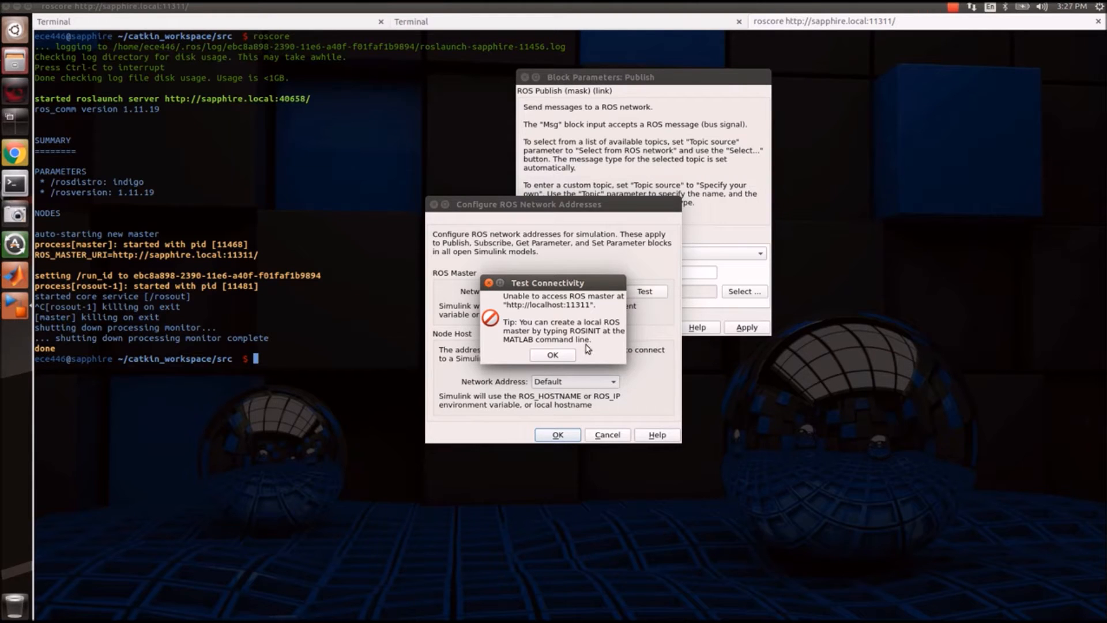
left_click(552, 355)
left_click(224, 483)
key("Up")
key("Return")
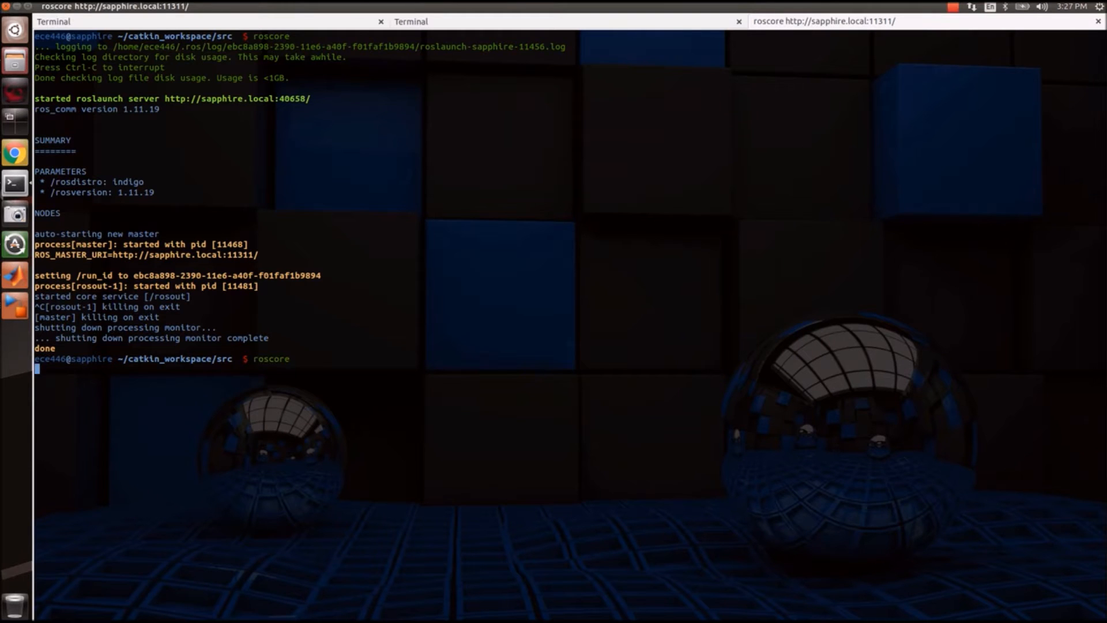
Retest the connection to the restarted master, close the network and Publish dialogs, and return to the model.
left_click(22, 302)
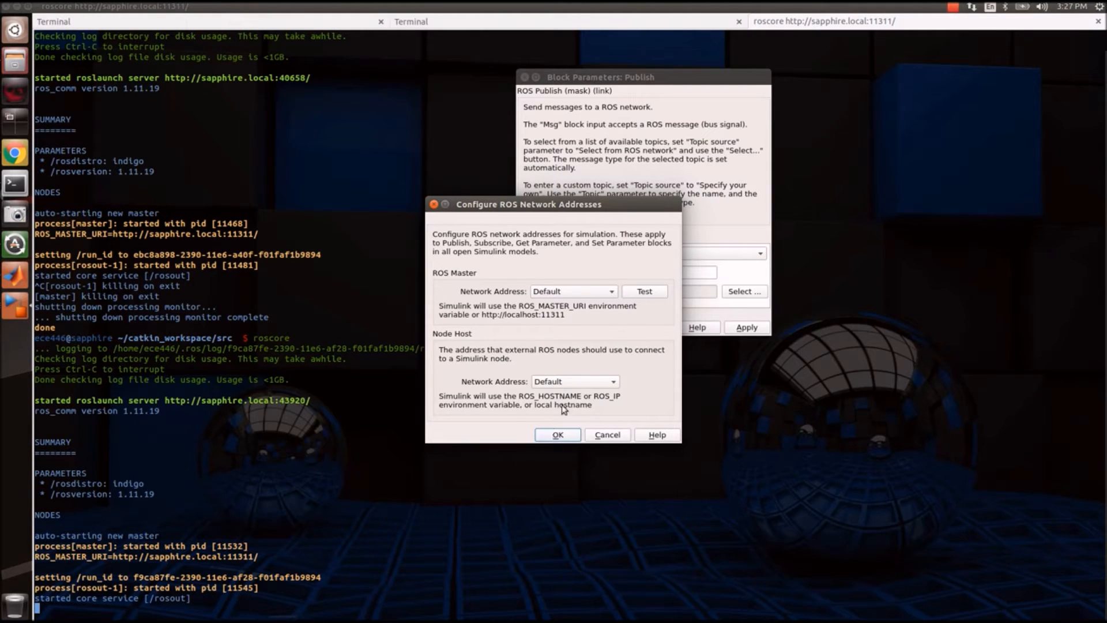
left_click(663, 291)
left_click(570, 342)
left_click(561, 435)
left_click(617, 330)
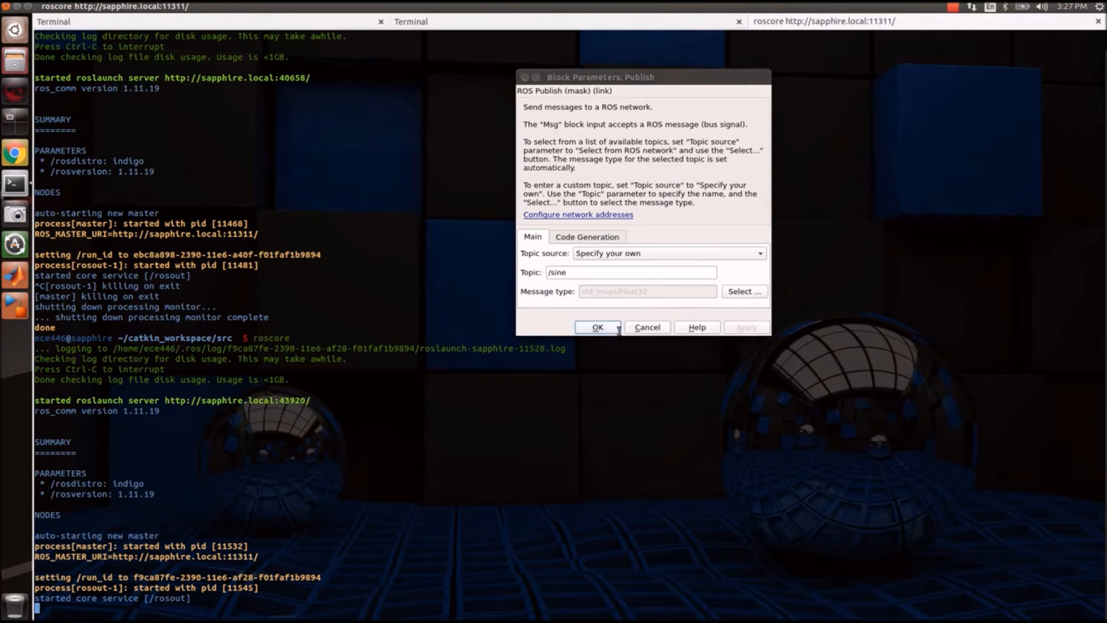
left_click(23, 299)
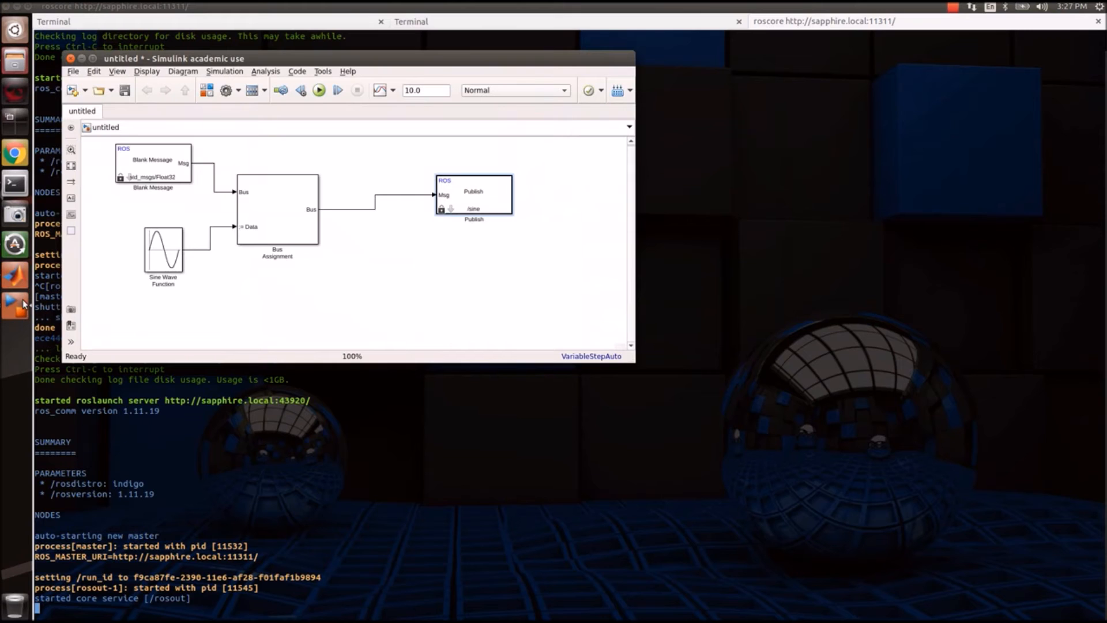
Minimize the terminal, enlarge the model window, and open Simulation > Model Configuration Parameters.
left_click(15, 7)
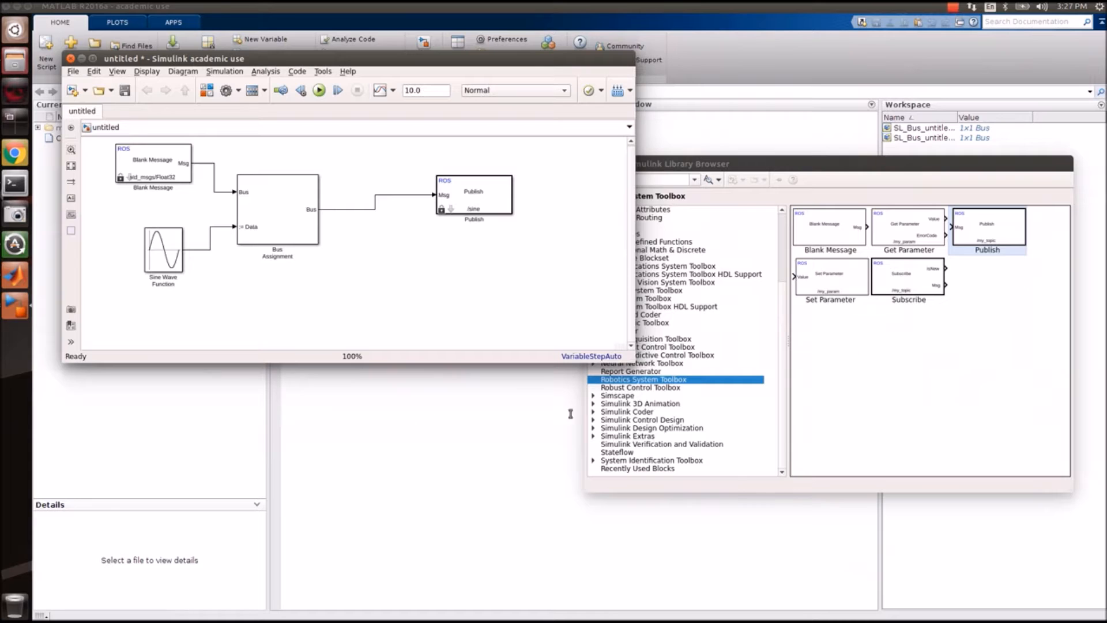
left_click_drag(630, 361, 728, 482)
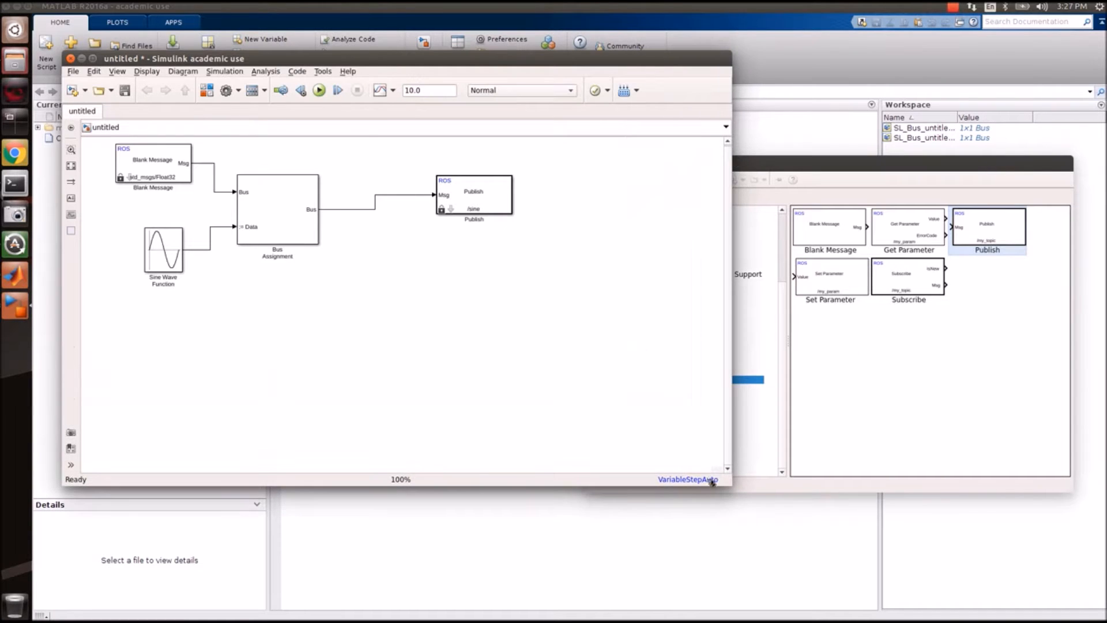
left_click(233, 74)
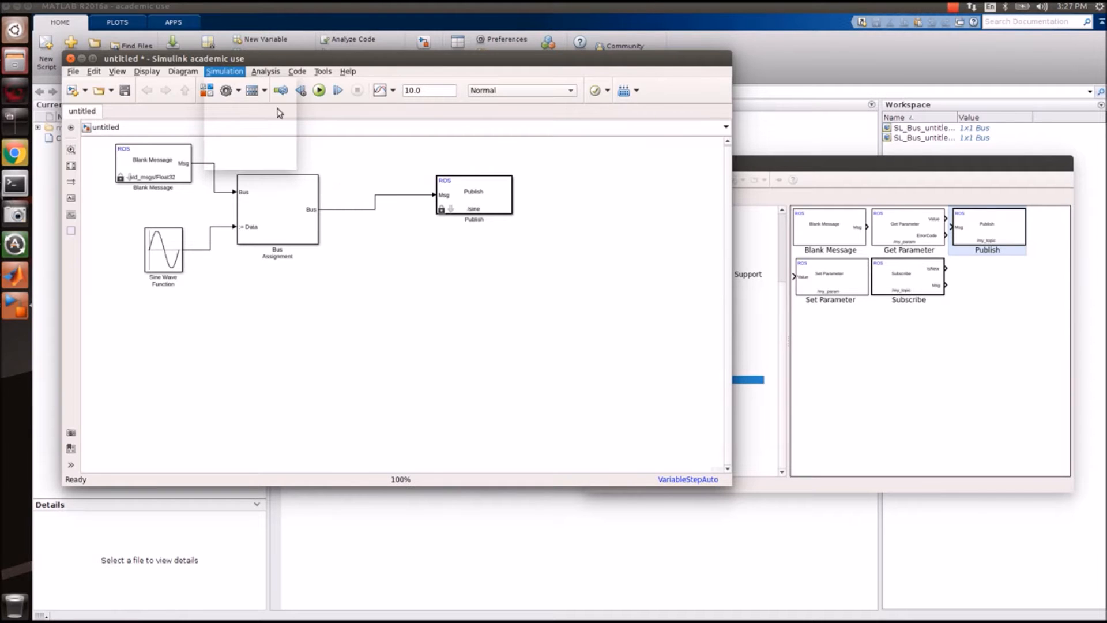
left_click(233, 98)
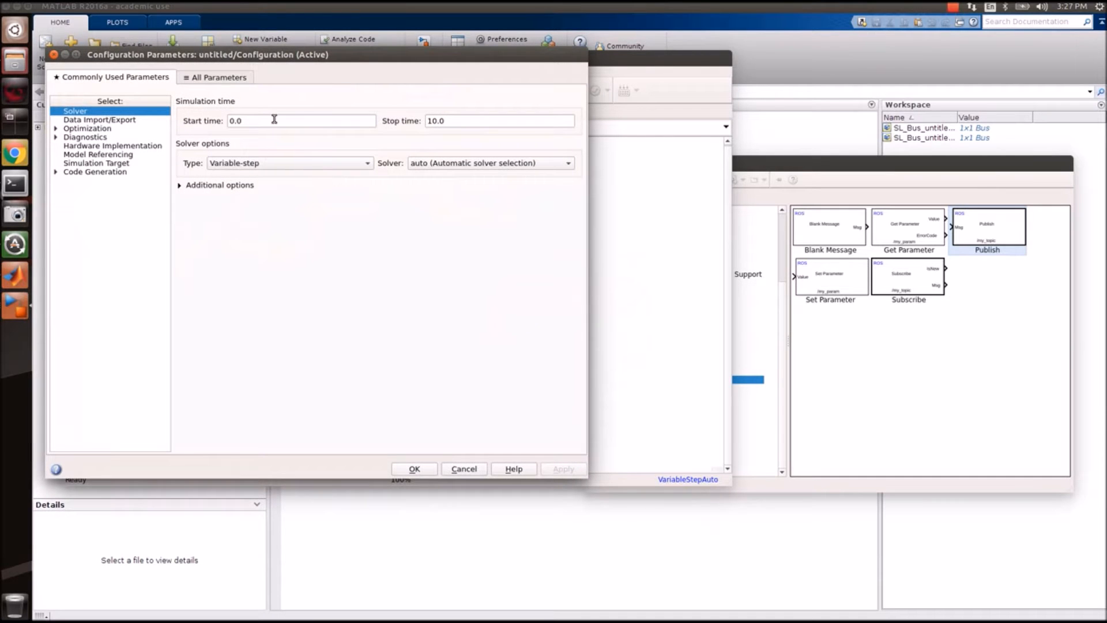
Switch the solver type to Fixed-step, leaving the fixed-step size at auto.
left_click(239, 161)
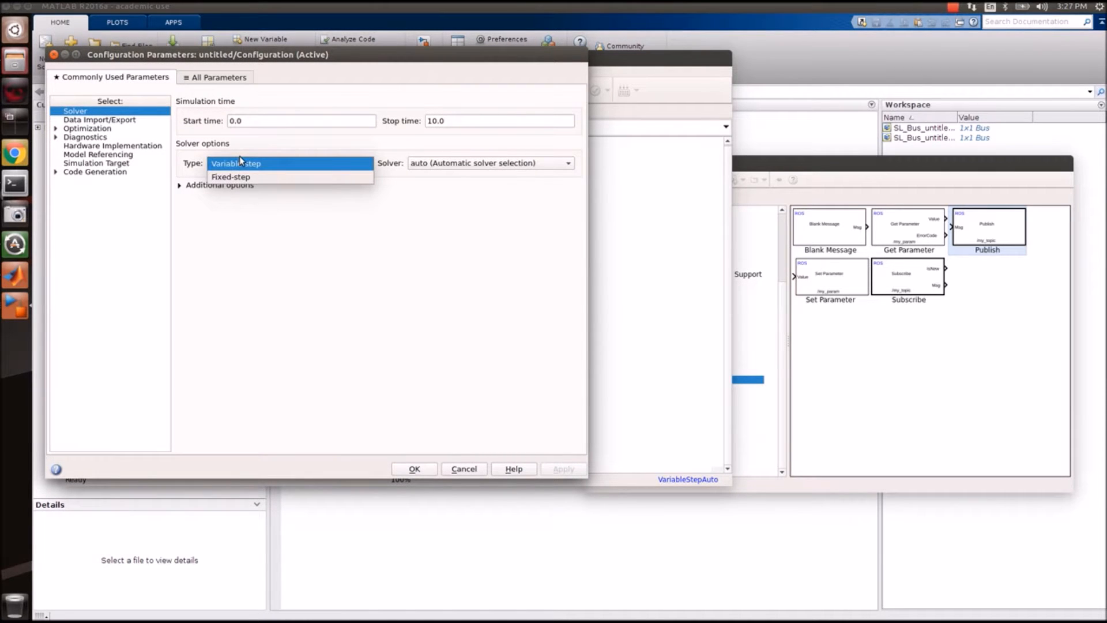
left_click(247, 177)
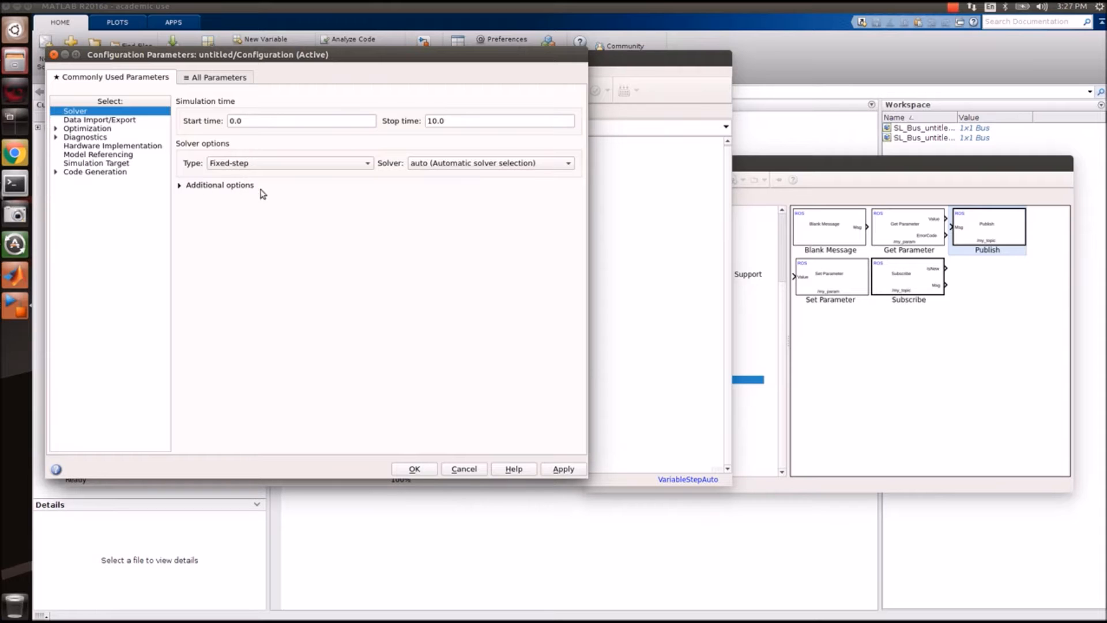
left_click_drag(586, 476, 798, 549)
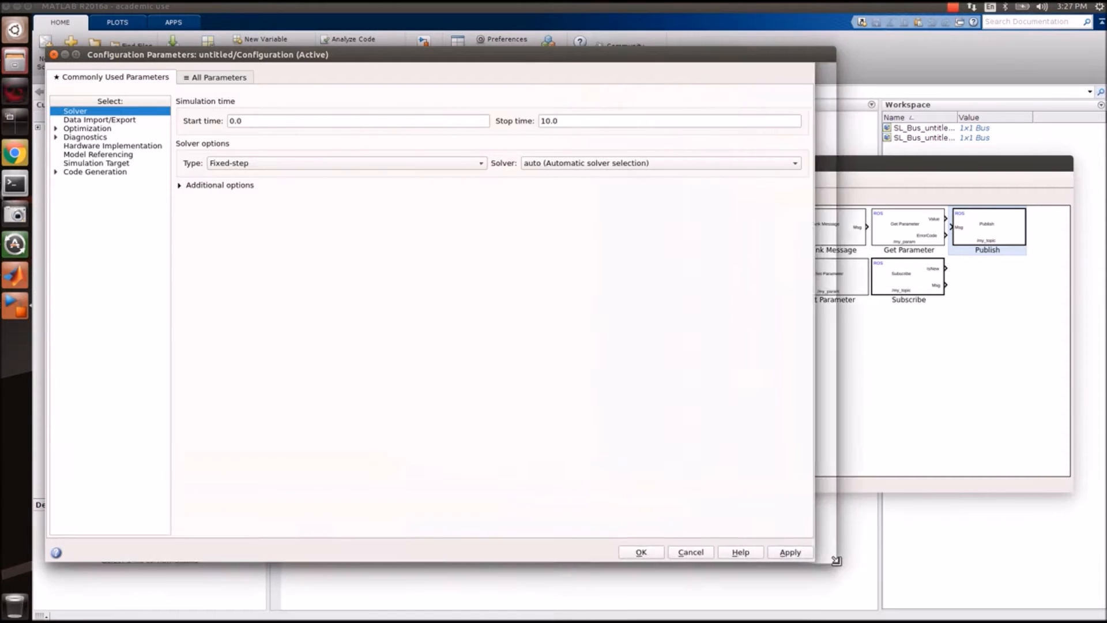
left_click(181, 185)
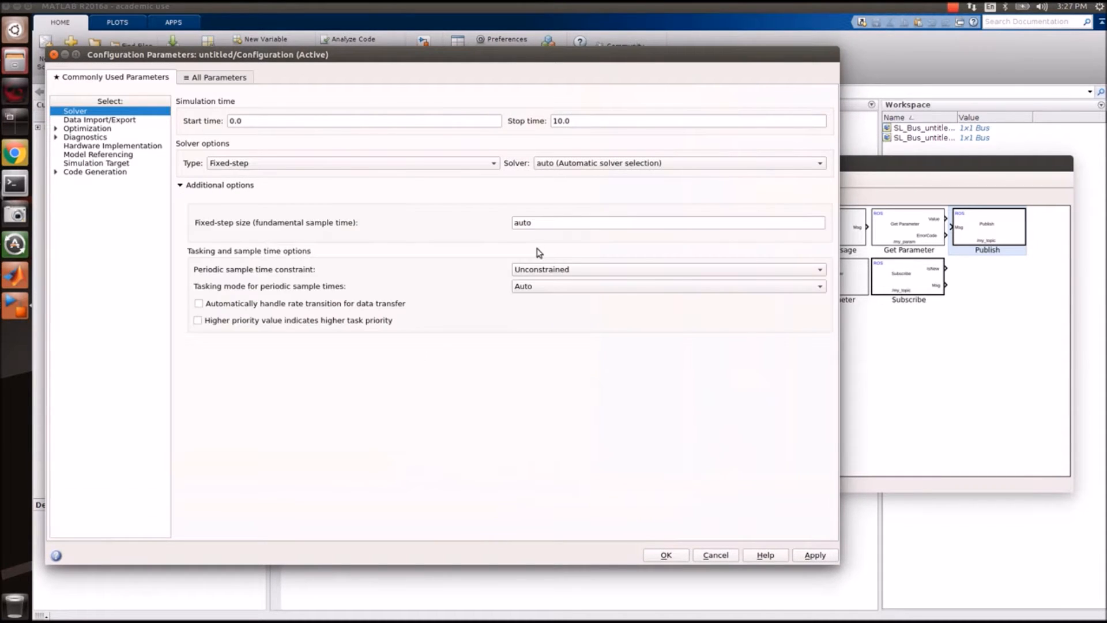
double_click(596, 222)
type("0")
double_click(603, 219)
type("0.")
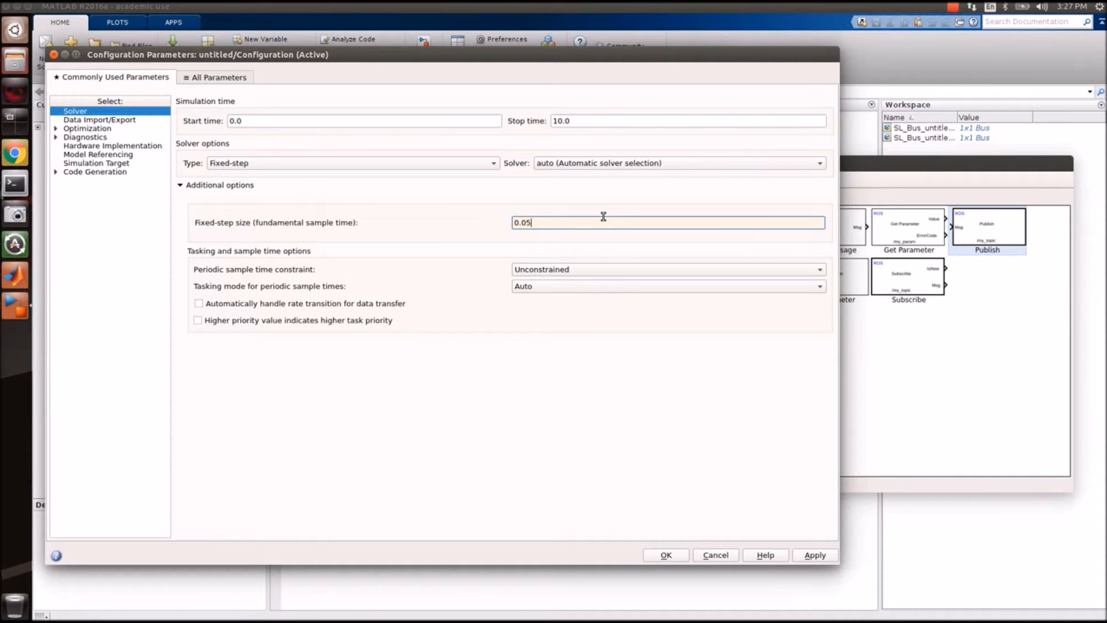
type("auto")
left_click(77, 147)
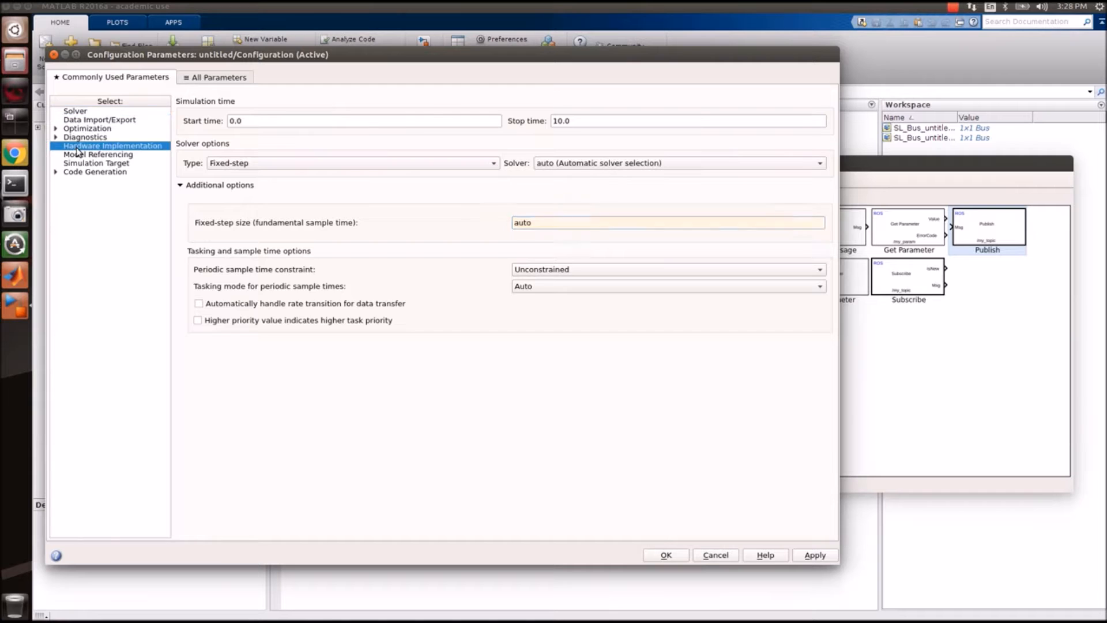
Set the hardware board to Robot Operating System (ROS), keeping the Intel vendor.
left_click(353, 143)
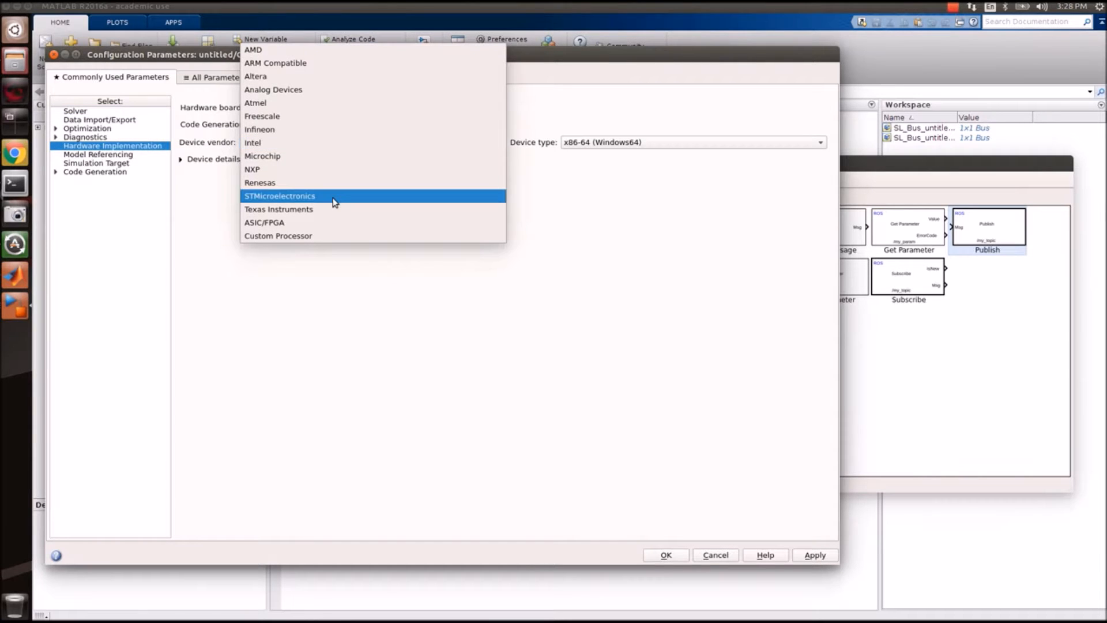
left_click(327, 304)
left_click(299, 110)
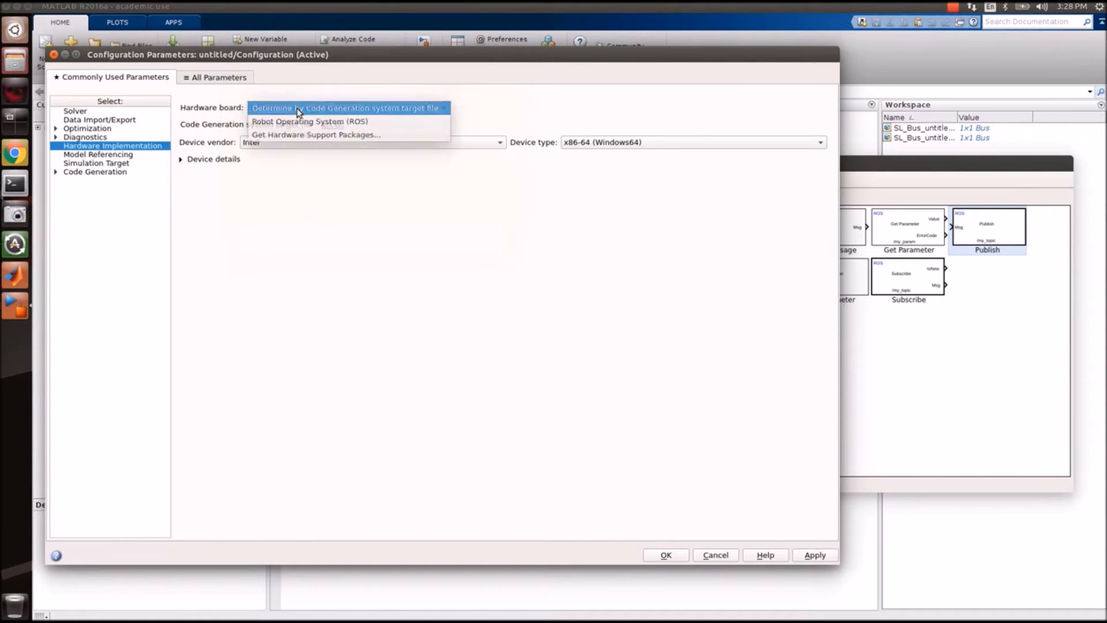
left_click(300, 122)
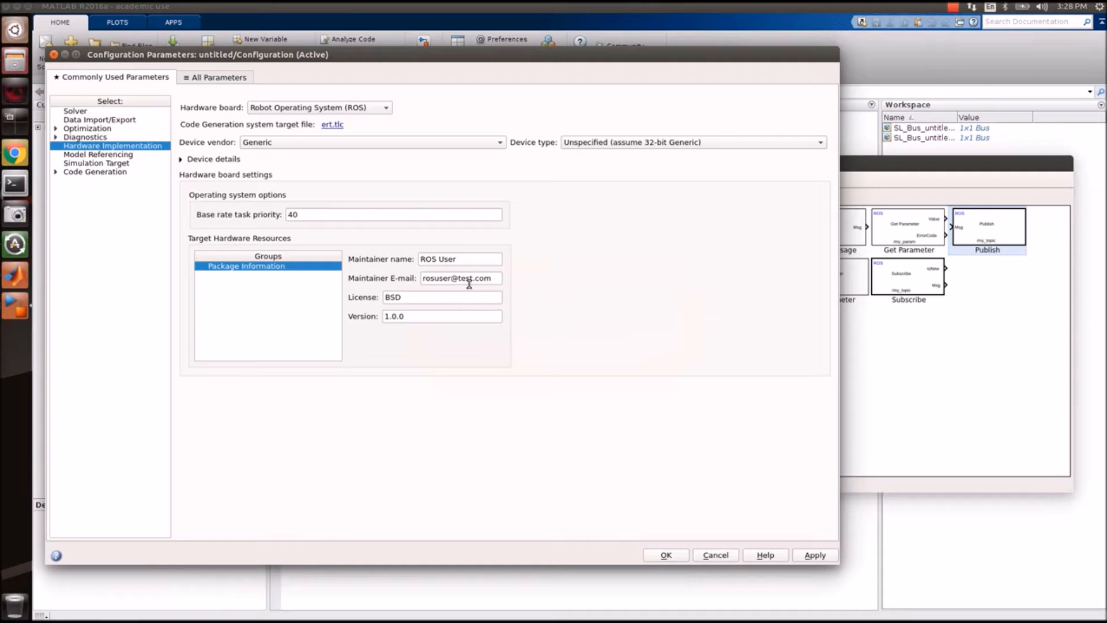
Replace the package maintainer's name and e-mail, then confirm the configuration with OK.
triple_click(488, 260)
key("BackSpace")
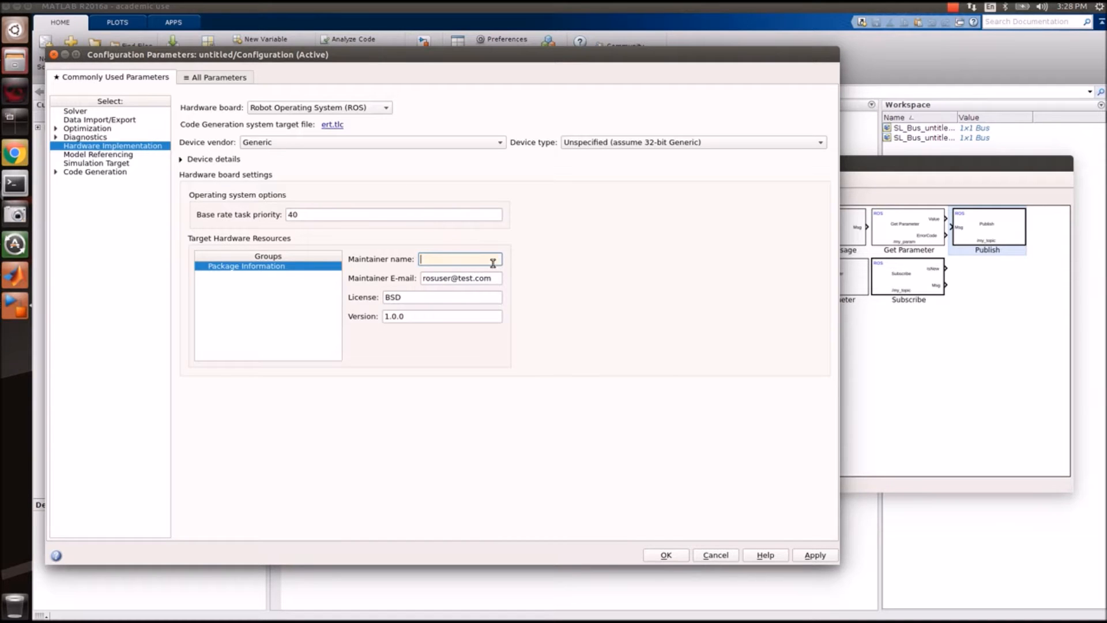
type("Sapphire")
key("Tab")
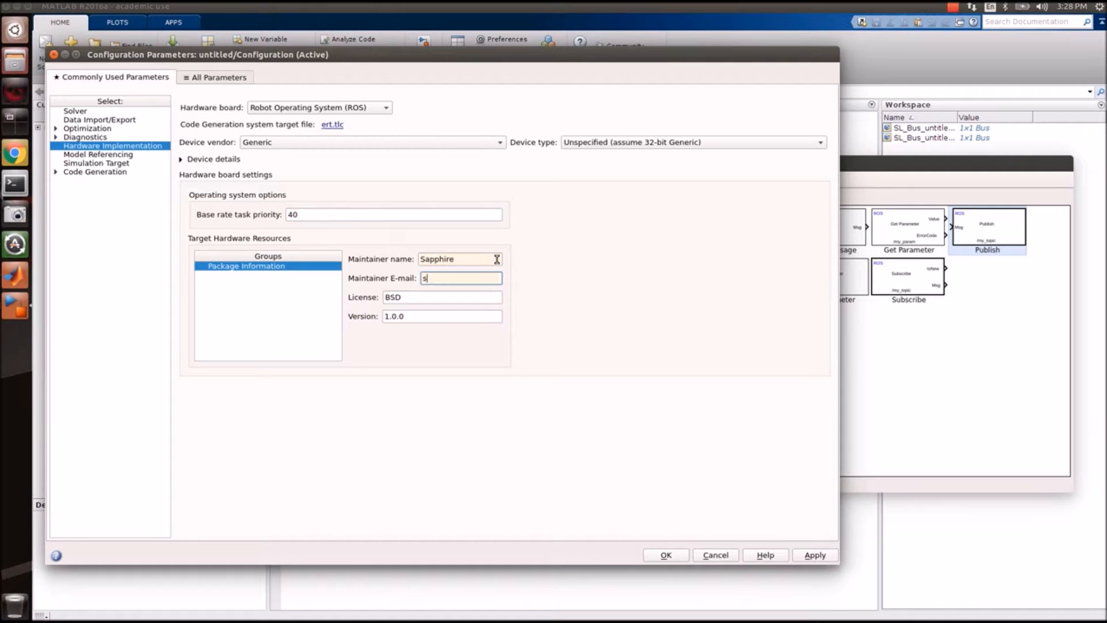
key("Tab")
key("Tab")
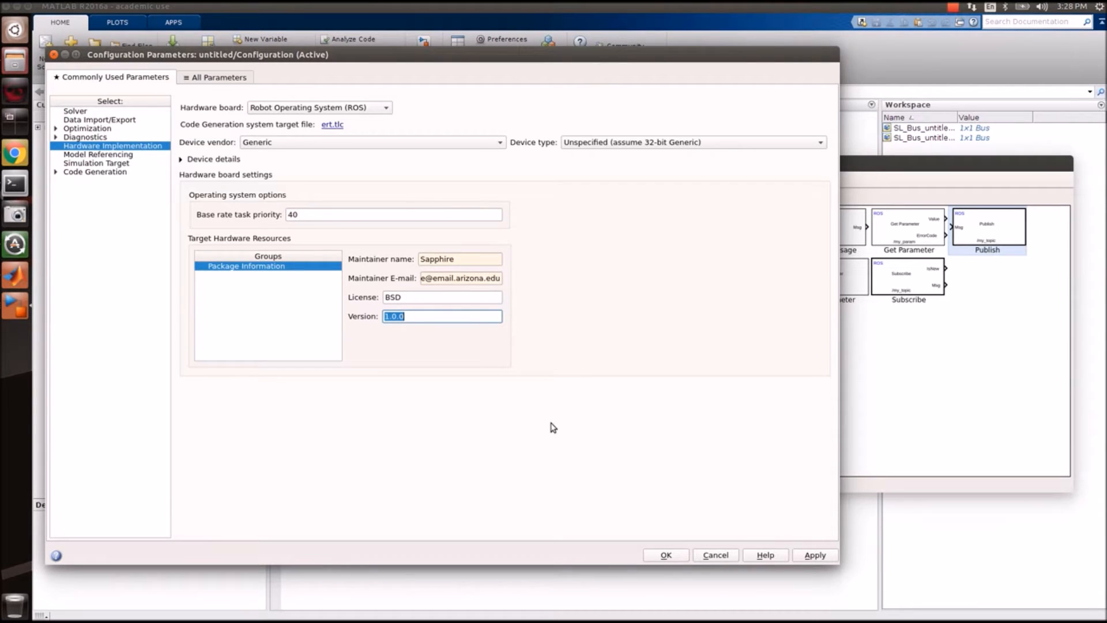
left_click(666, 555)
left_click(698, 591)
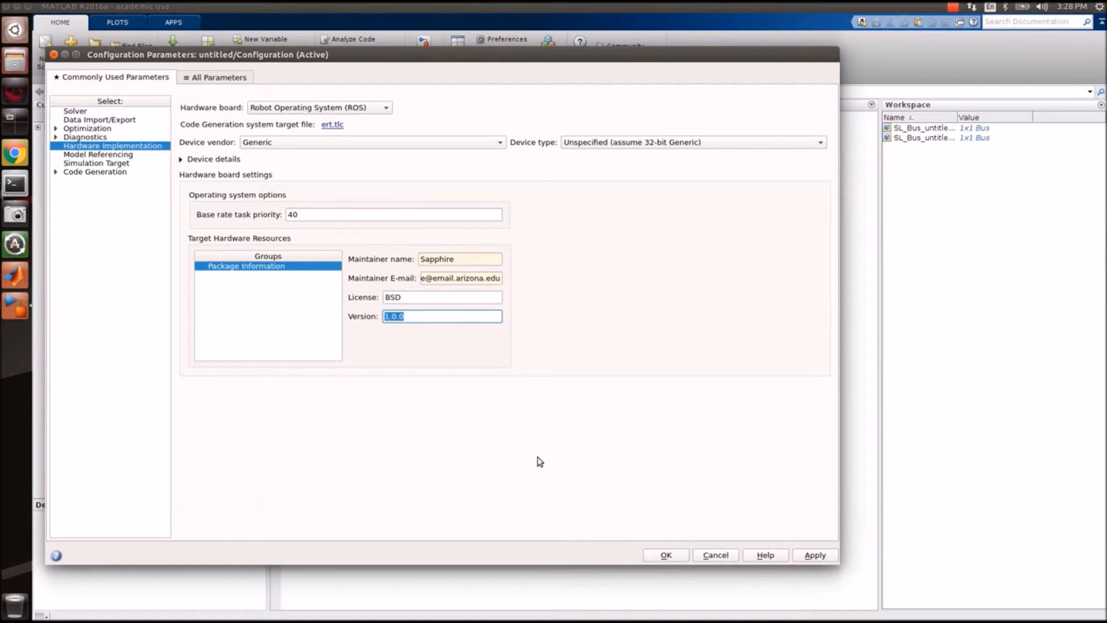
left_click(656, 554)
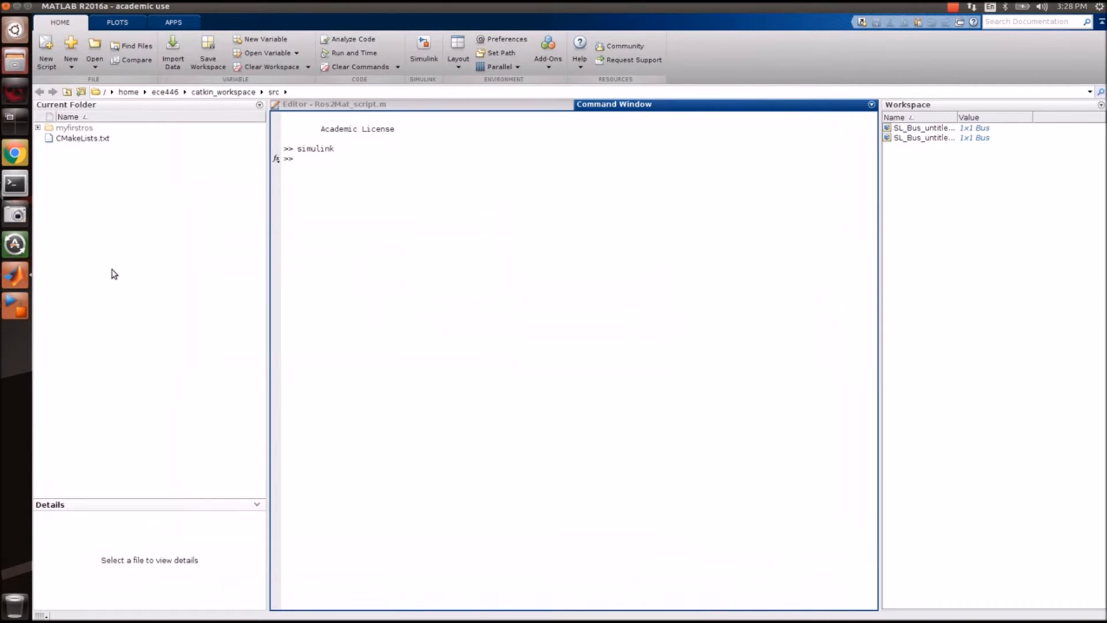
Set the model's simulation stop time to inf.
left_click(15, 307)
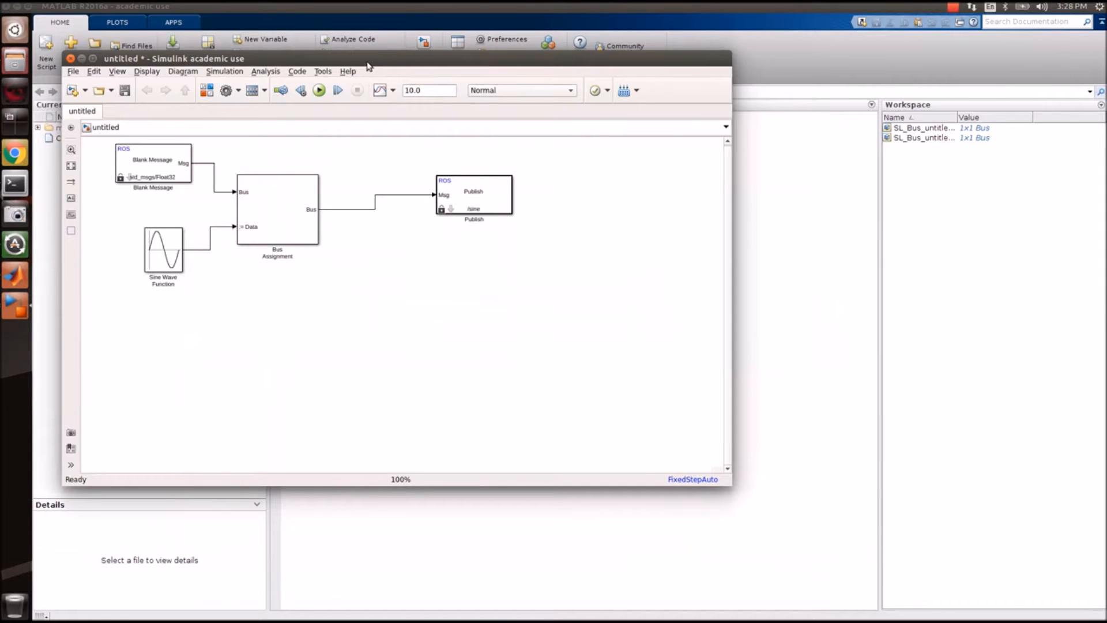
left_click_drag(368, 66, 641, 171)
double_click(720, 195)
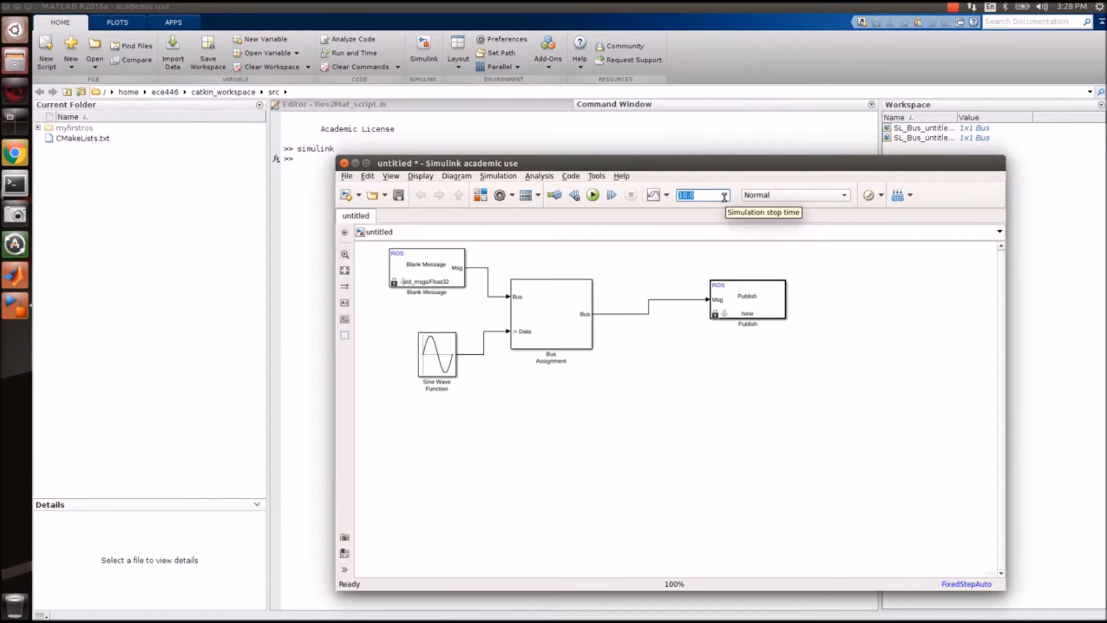
key("BackSpace")
type("inf")
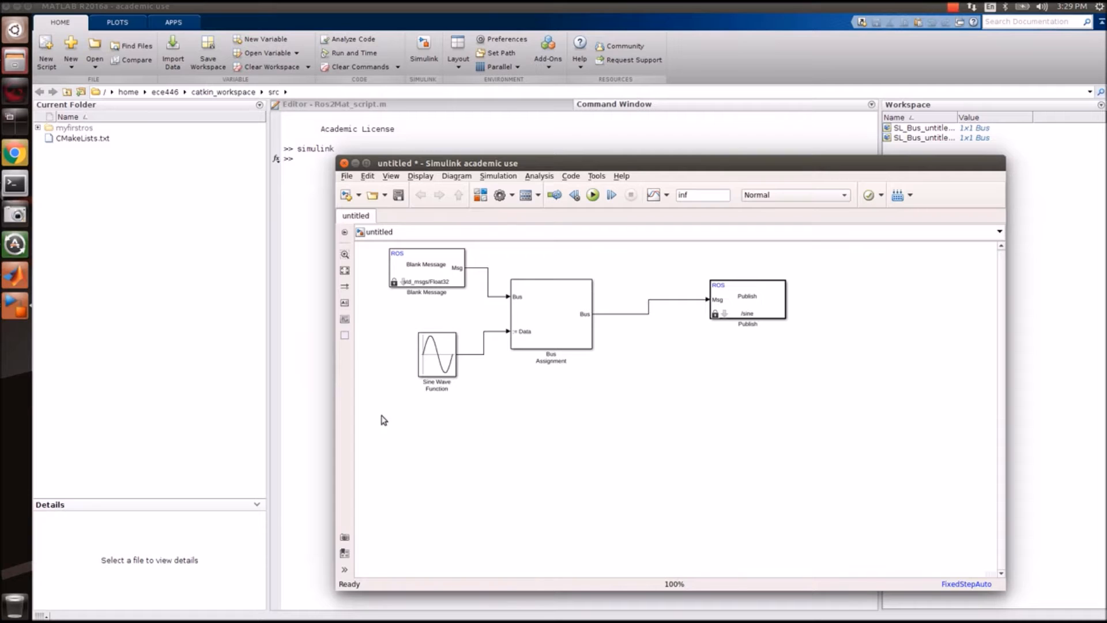
Save the model as sine in the src folder.
left_click(752, 323)
left_click(398, 195)
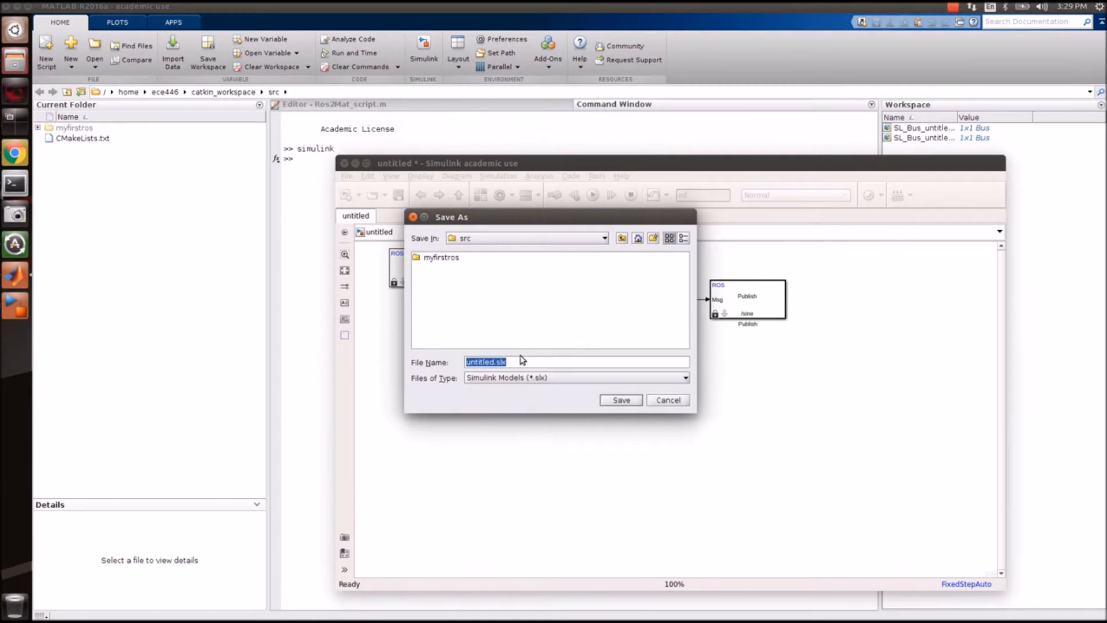
type("sine")
left_click(618, 401)
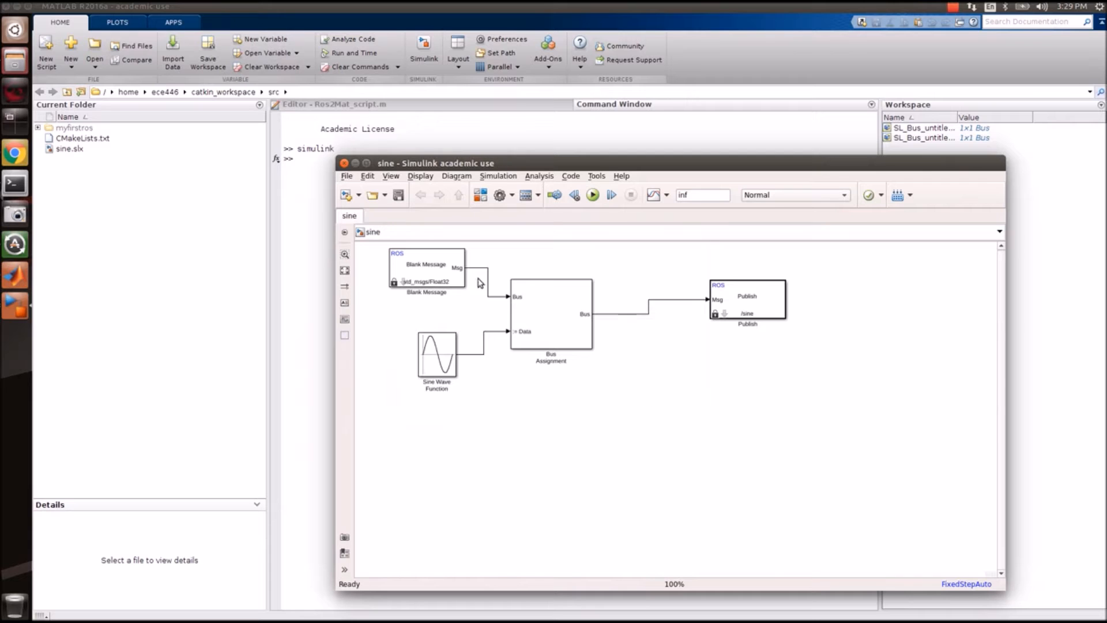
Create a new blank Simulink model from the File menu.
left_click(347, 178)
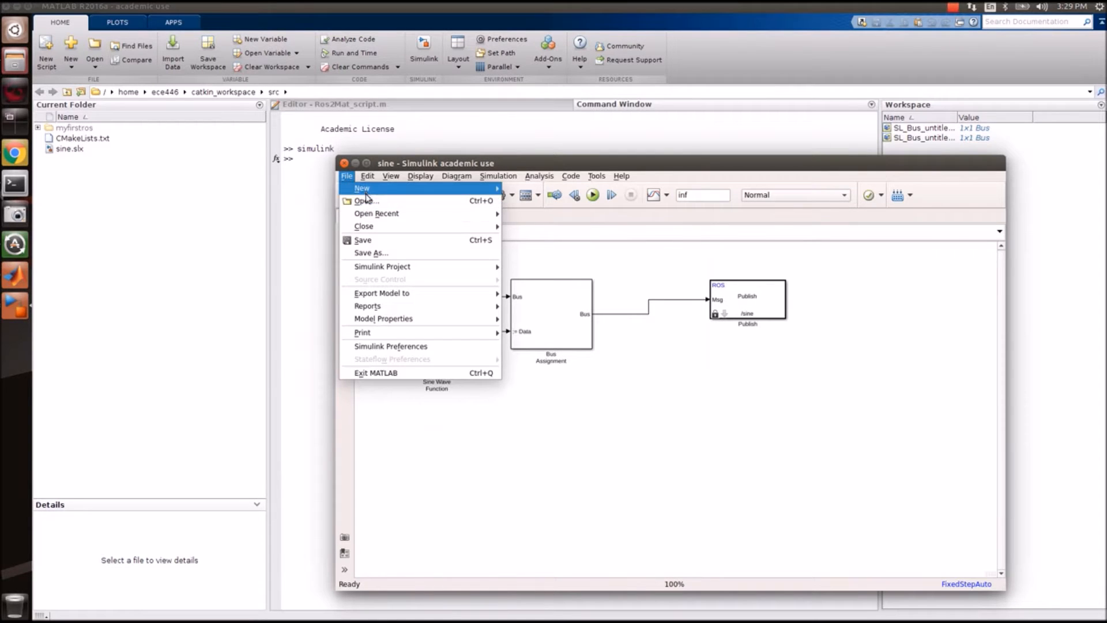
mouse_move(379, 190)
mouse_move(480, 196)
left_click(522, 189)
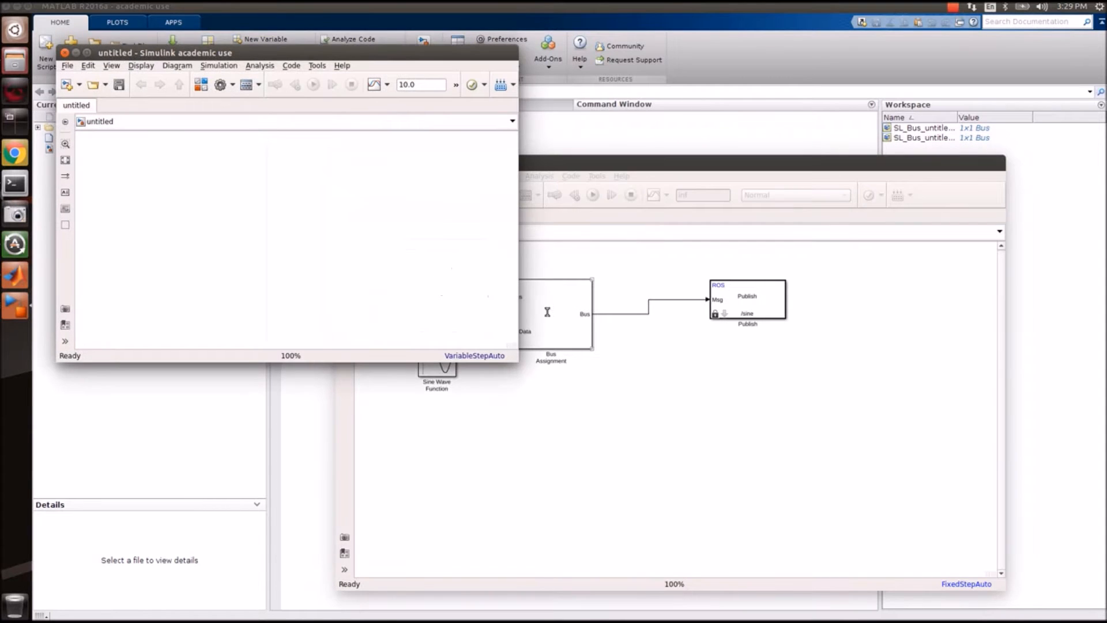
Place a ROS Subscribe block from the Library Browser into the untitled model.
left_click(14, 318)
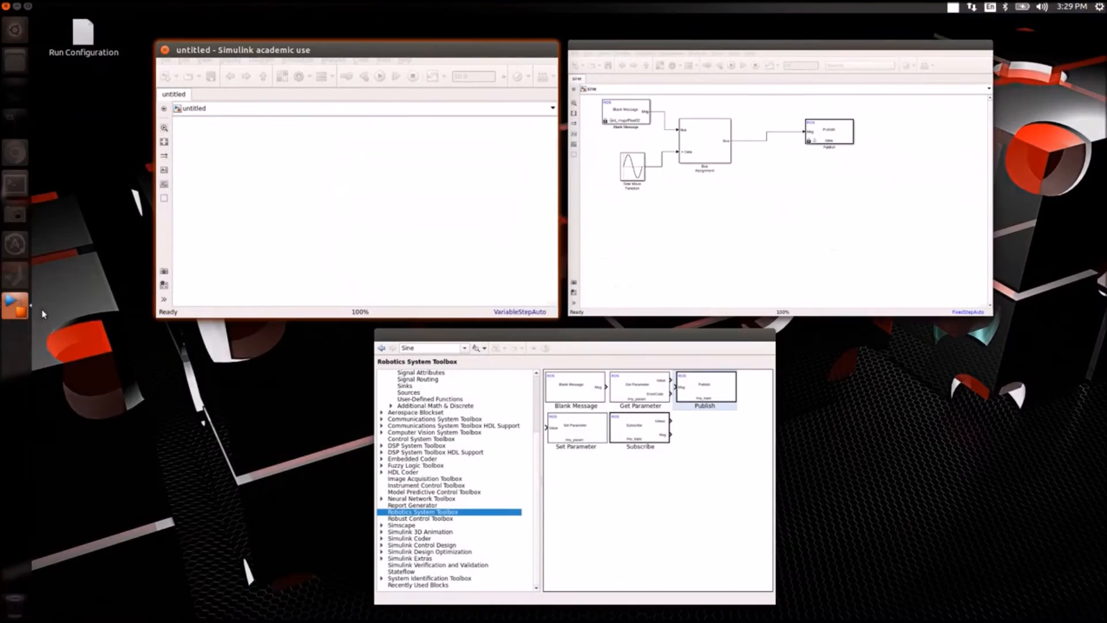
left_click(724, 240)
left_click(21, 318)
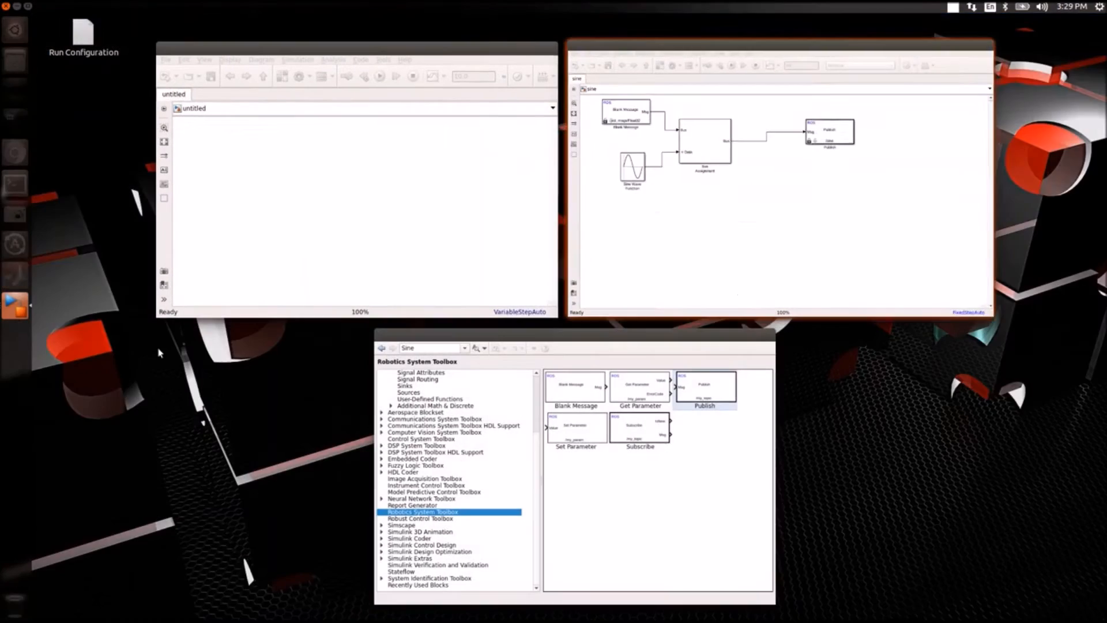
left_click(496, 445)
left_click(344, 164)
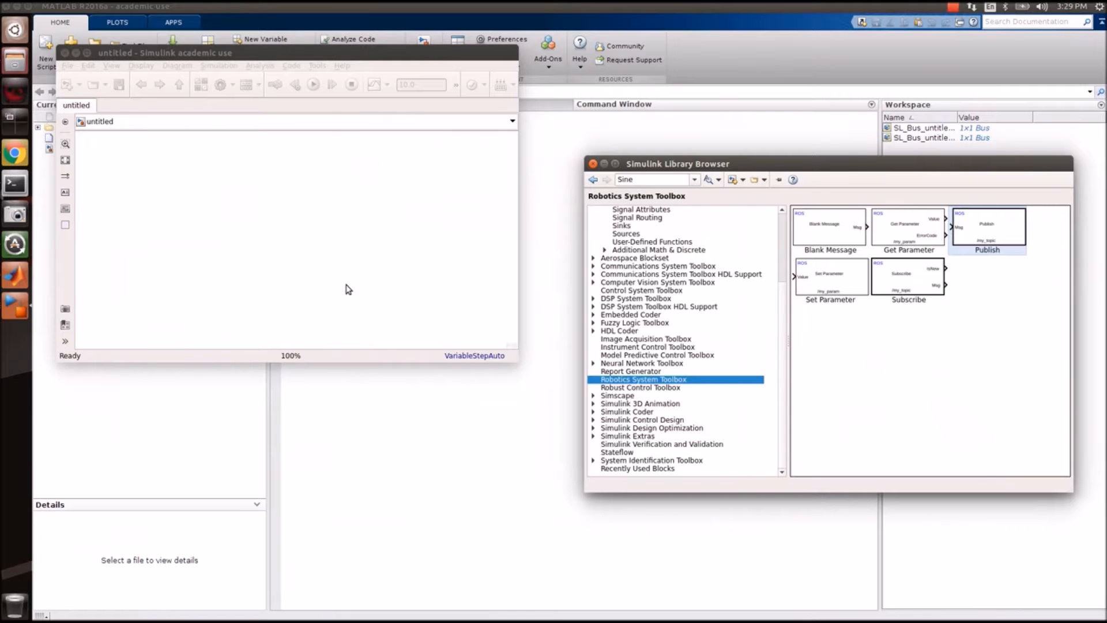
left_click(20, 311)
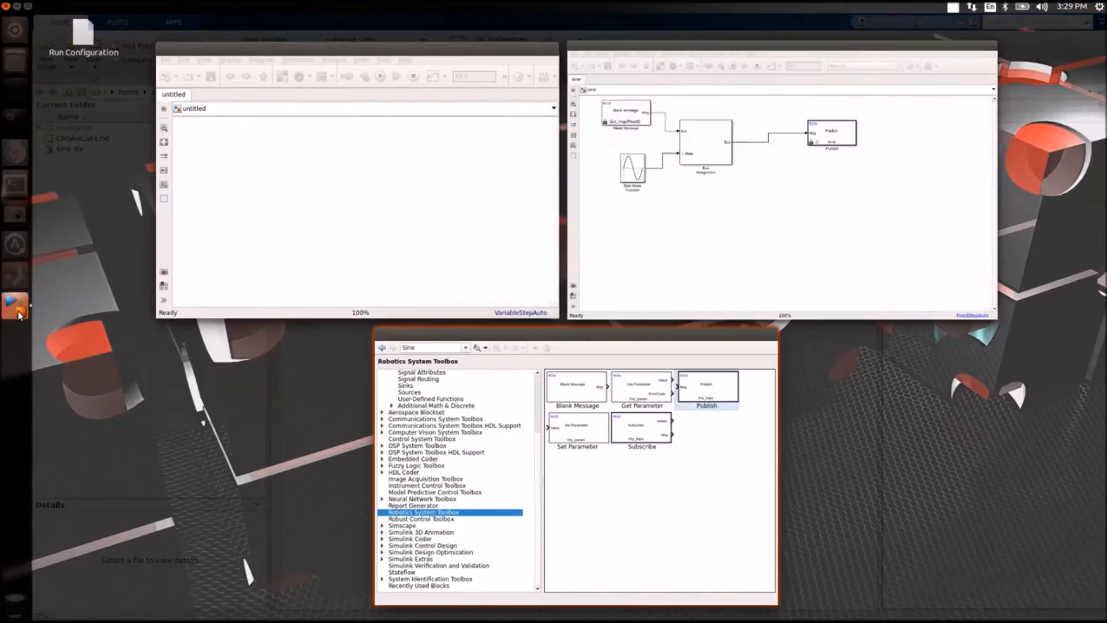
left_click(810, 271)
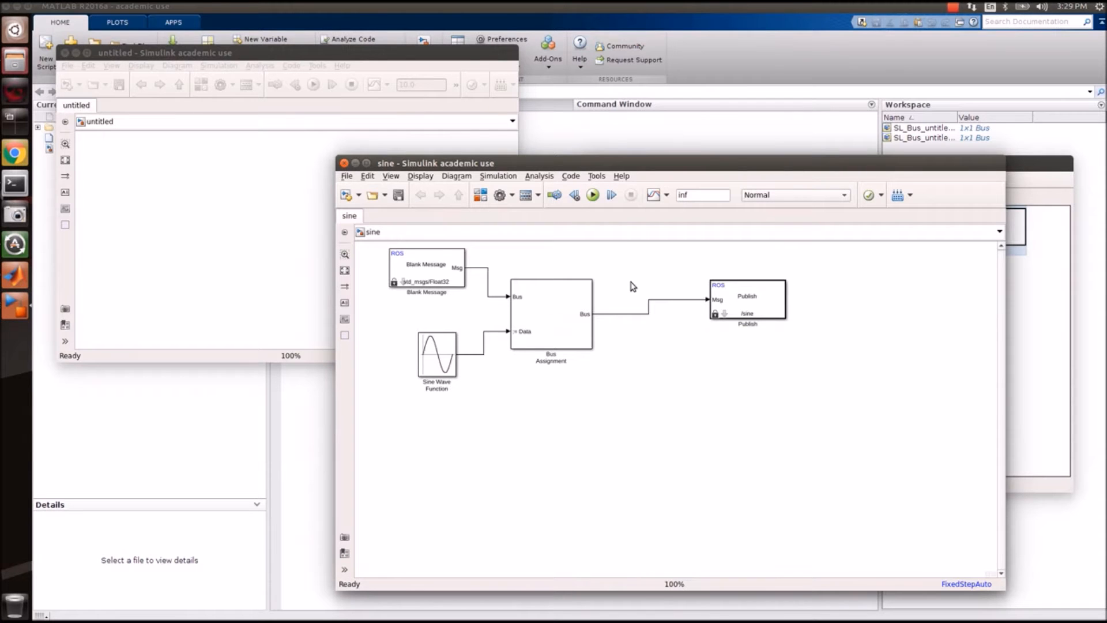
left_click(355, 163)
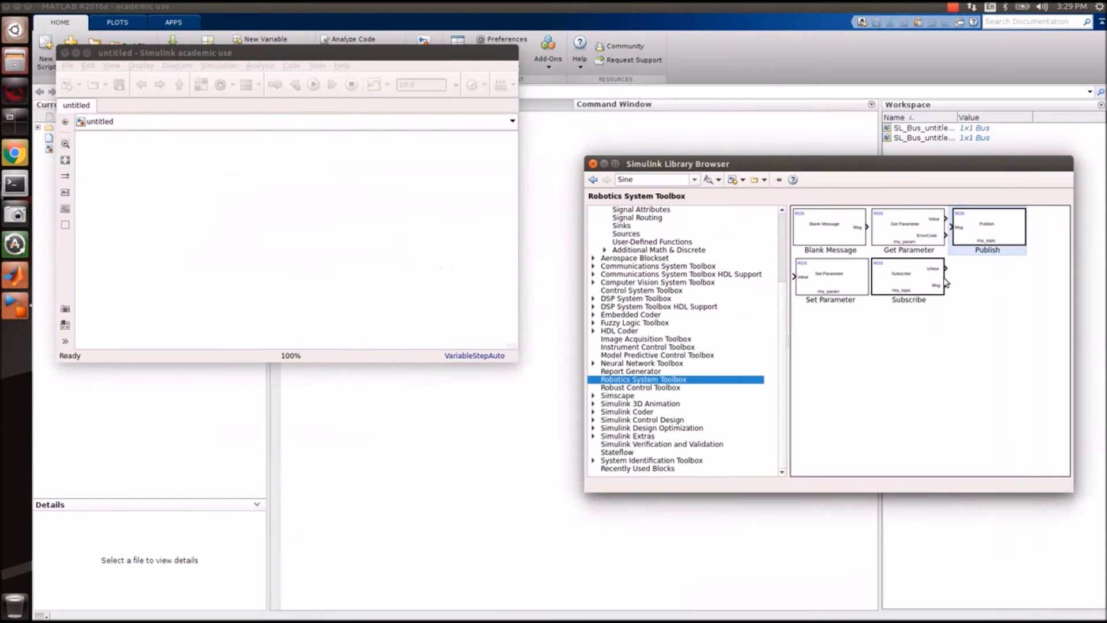
left_click(888, 290)
left_click_drag(887, 293, 269, 205)
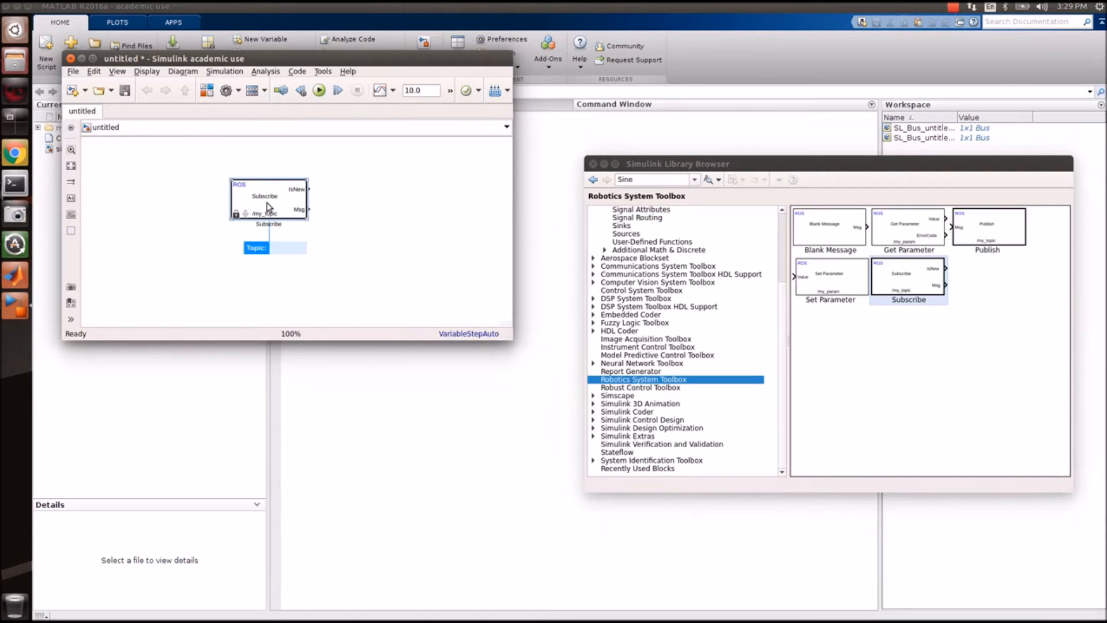
Label the Subscribe block's topic /sine and check its parameters.
type("/sine")
key("Return")
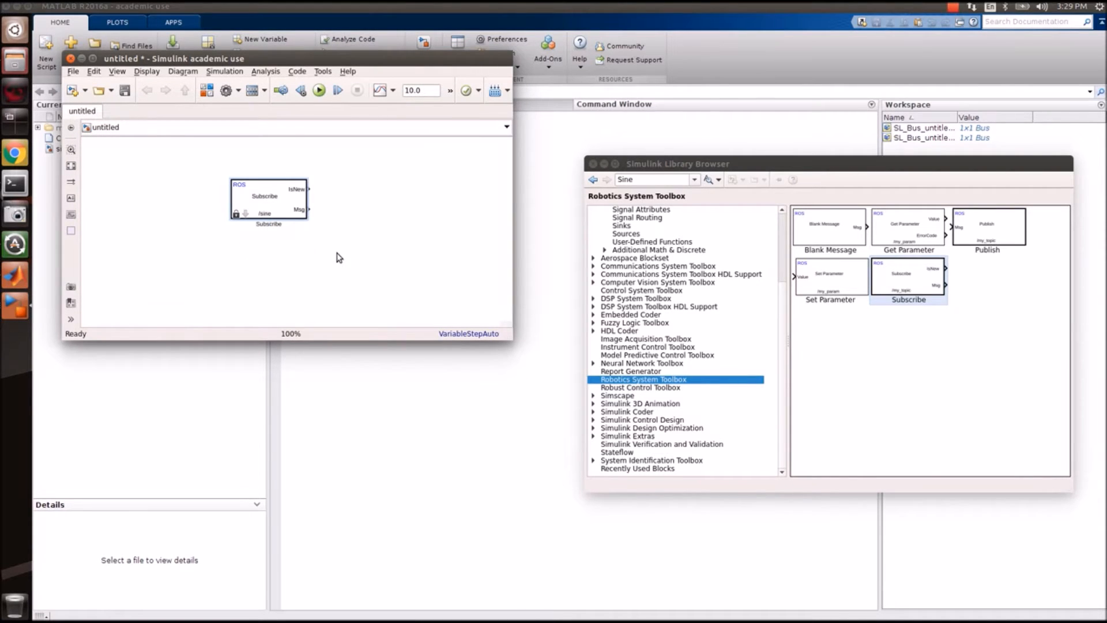
double_click(281, 200)
key("Escape")
left_click(364, 227)
Add a Terminator block found by library search and shift the Subscribe block left.
left_click(952, 8)
left_click(964, 33)
left_click(667, 178)
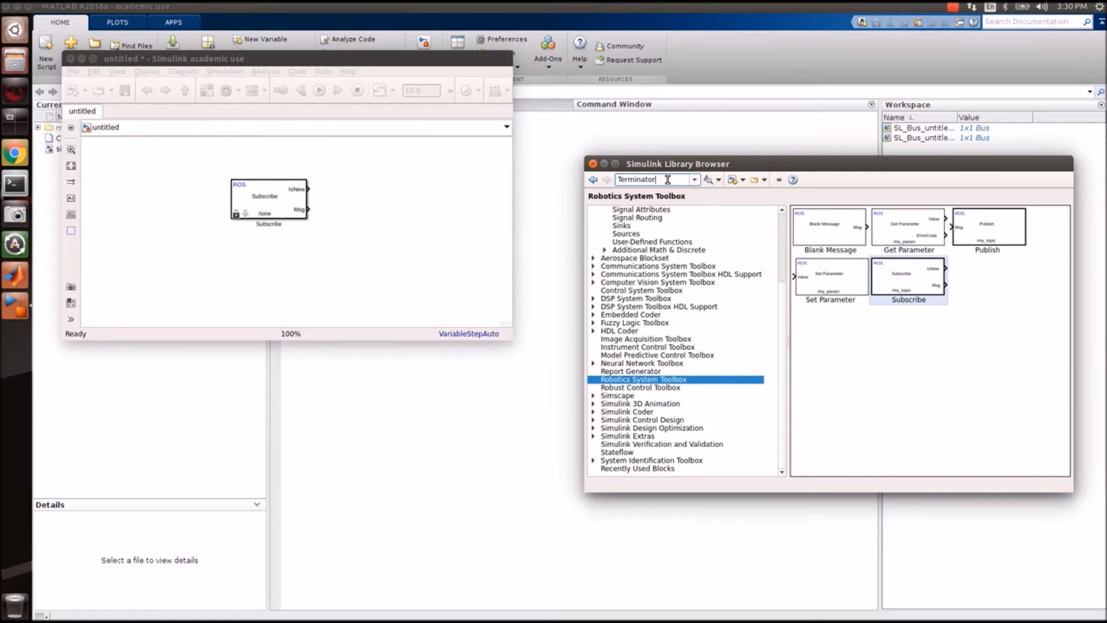
key("Return")
mouse_move(810, 245)
left_mouse_down()
mouse_move(432, 197)
mouse_move(413, 182)
mouse_move(372, 199)
mouse_move(334, 189)
mouse_move(416, 222)
mouse_move(378, 184)
mouse_move(391, 200)
mouse_move(381, 197)
left_mouse_up()
left_click_drag(285, 197, 178, 196)
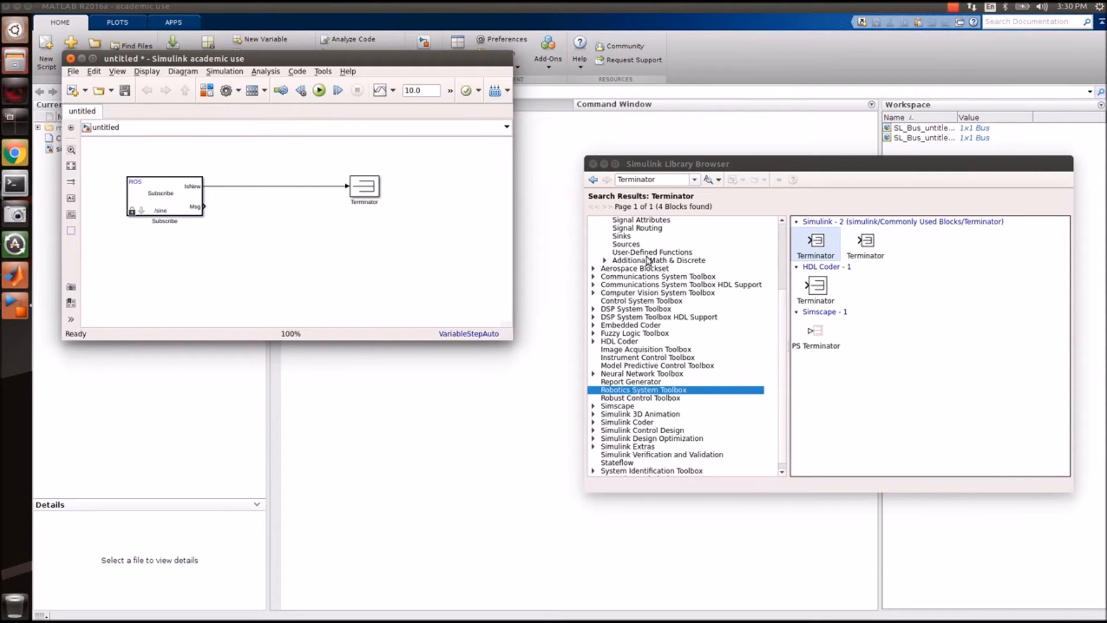
double_click(662, 180)
Search 'bus', place and enlarge a Bus Selector, and wire Subscribe's Msg output into it.
type("bus")
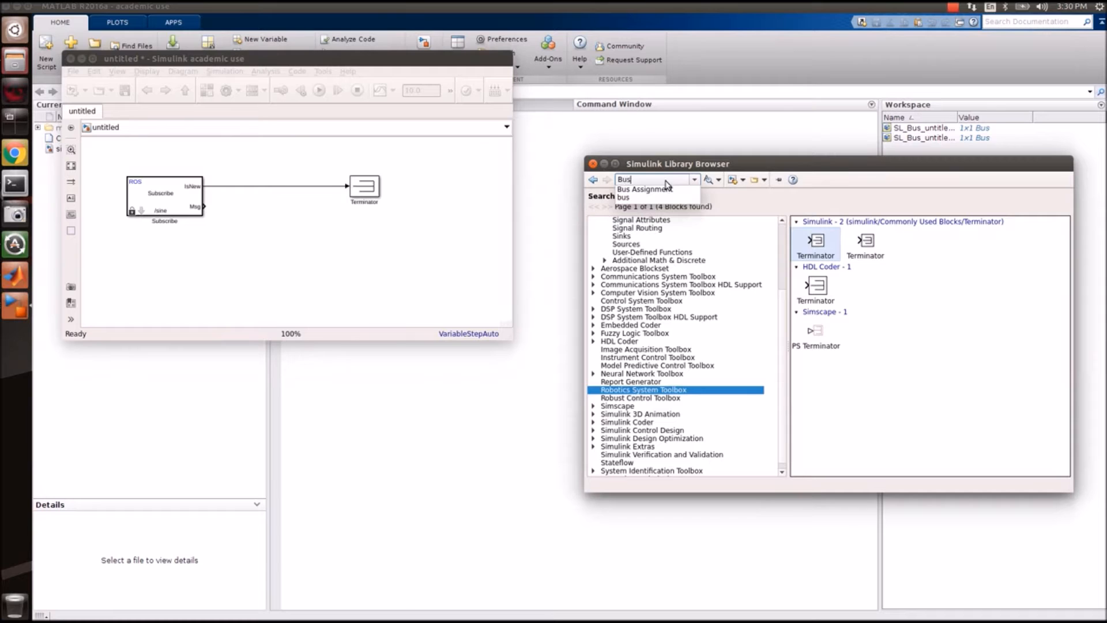
key("Return")
left_click(708, 179)
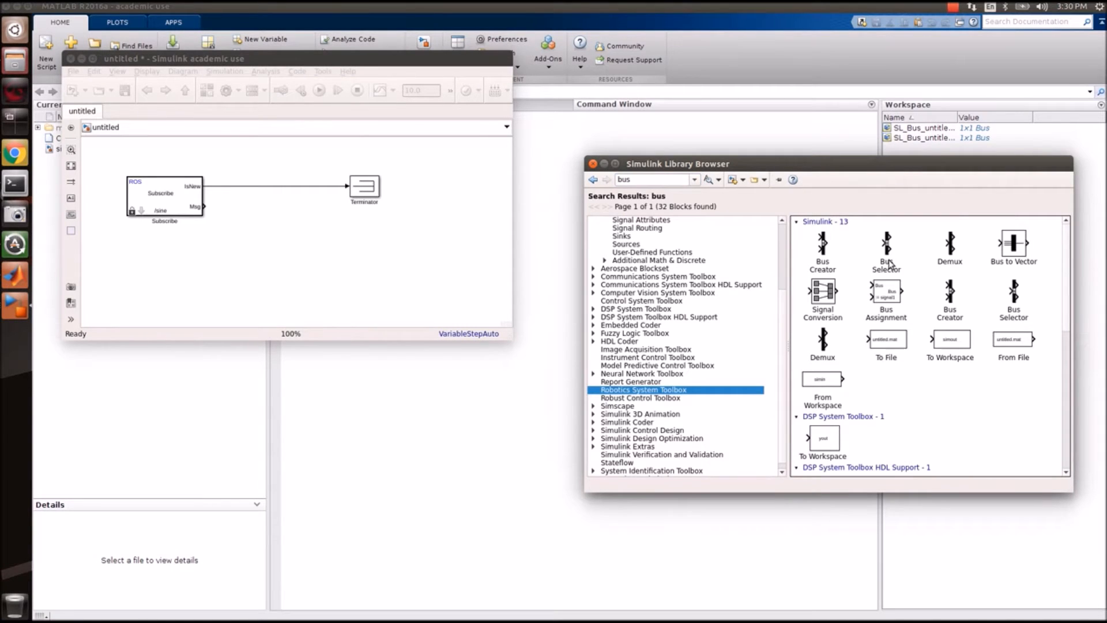
left_click(887, 262)
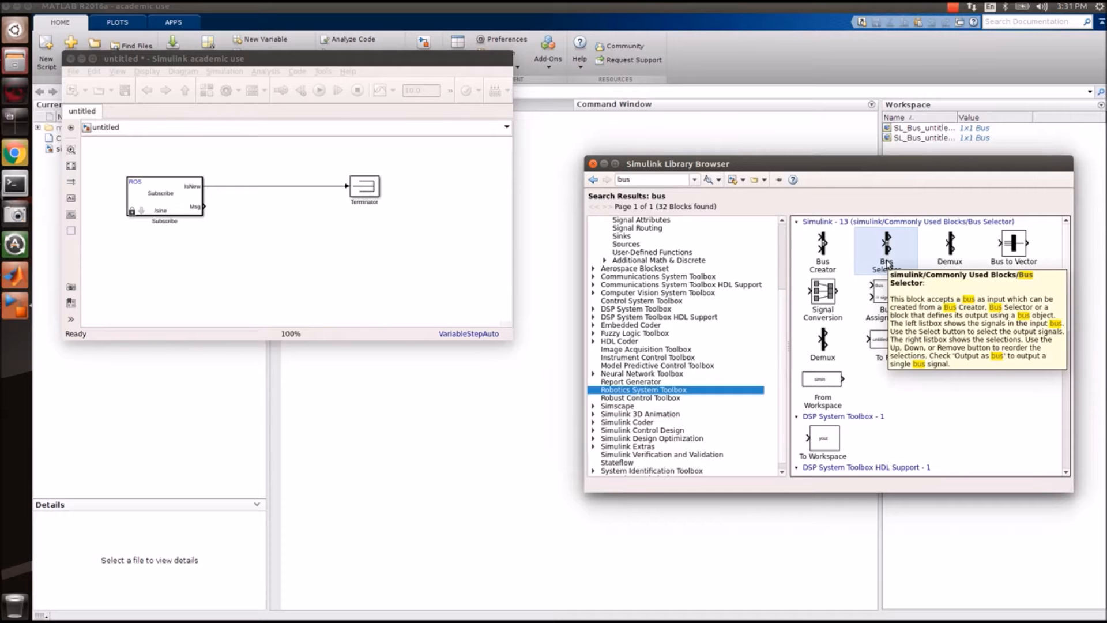
left_click_drag(890, 256, 272, 221)
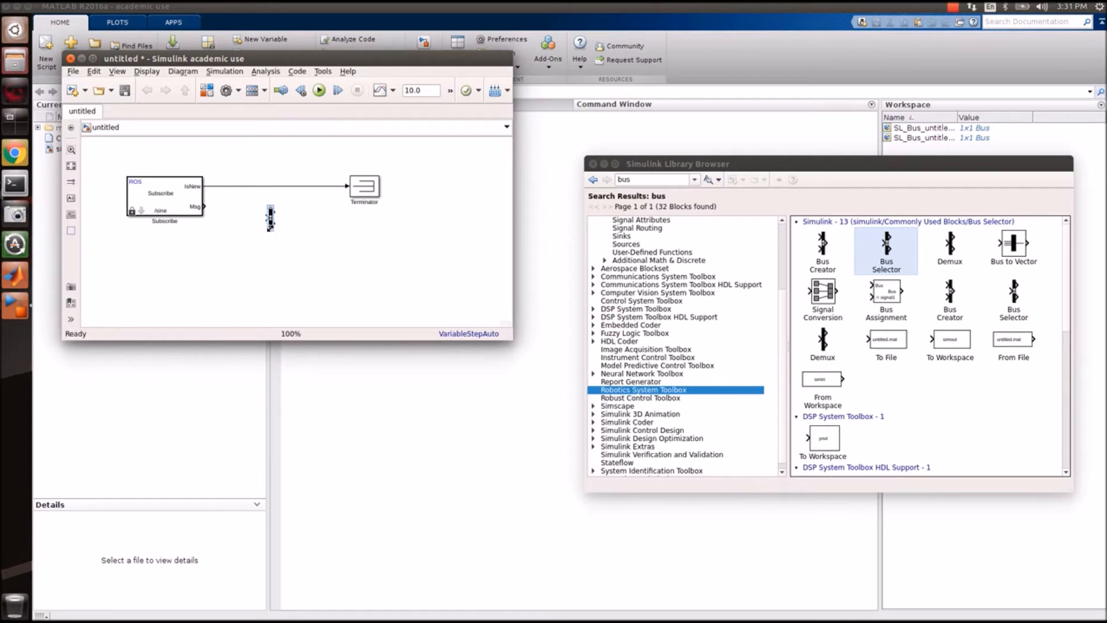
left_click_drag(271, 227, 279, 234)
left_click_drag(208, 203, 267, 224)
double_click(275, 230)
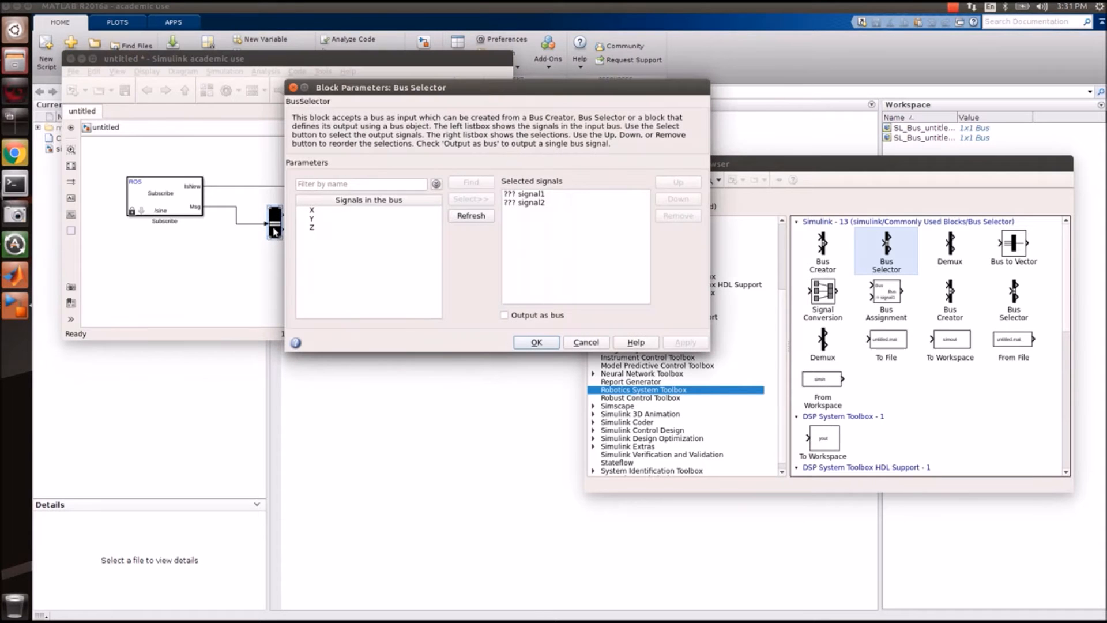
key("Escape")
left_click(277, 276)
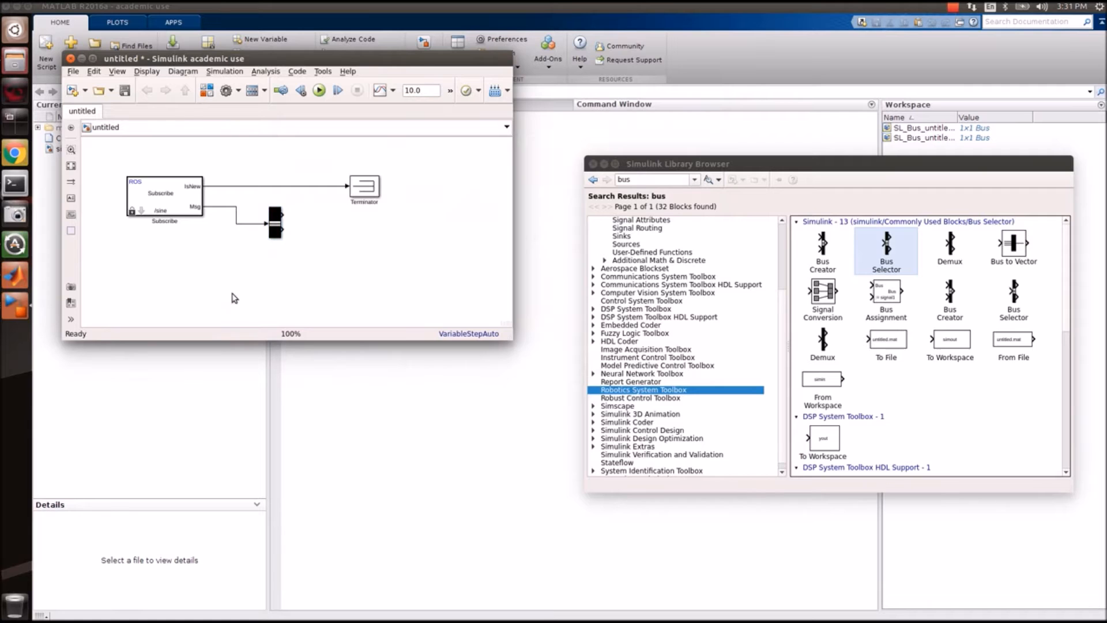
Set Subscribe's topic source to Specify your own, topic /sine, message type std_msgs/Float32.
double_click(174, 199)
left_click(442, 276)
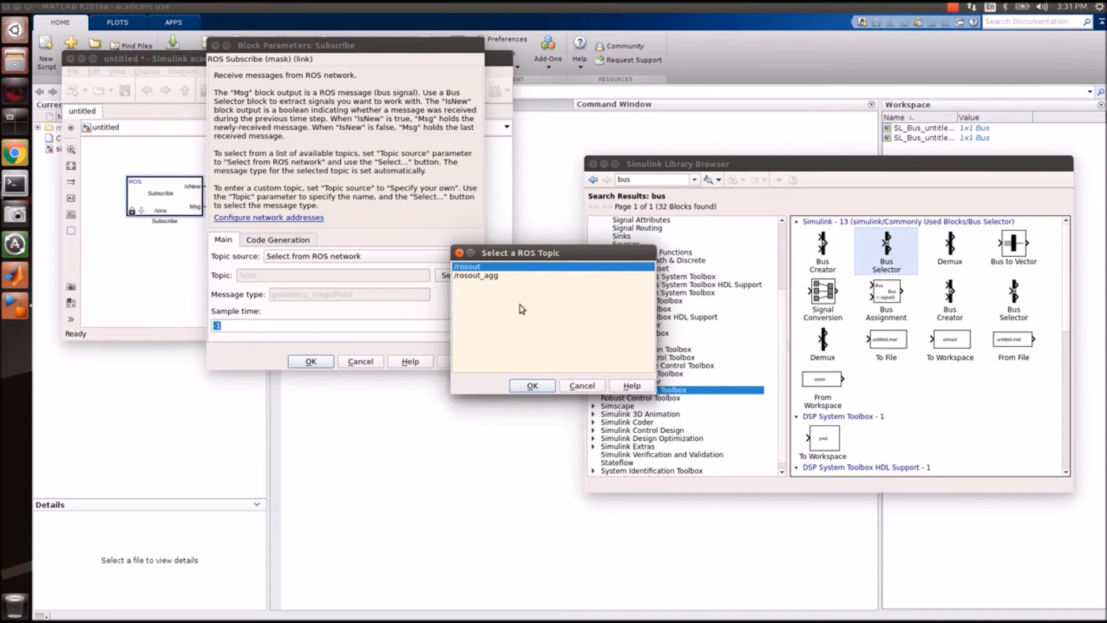
key("Escape")
left_click(360, 257)
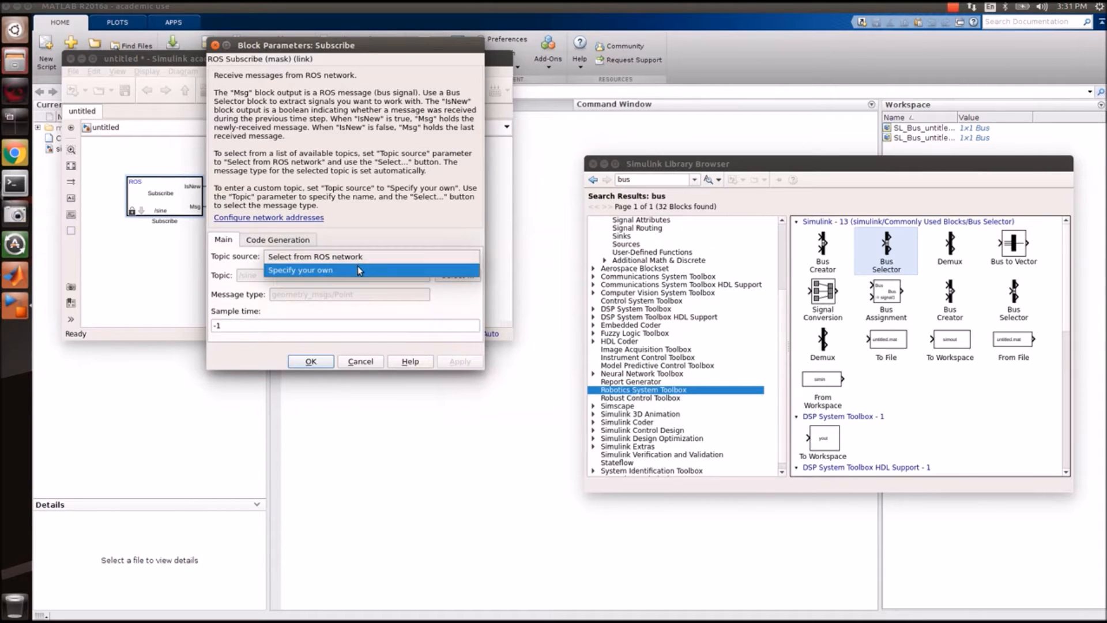
left_click(358, 270)
left_click(439, 295)
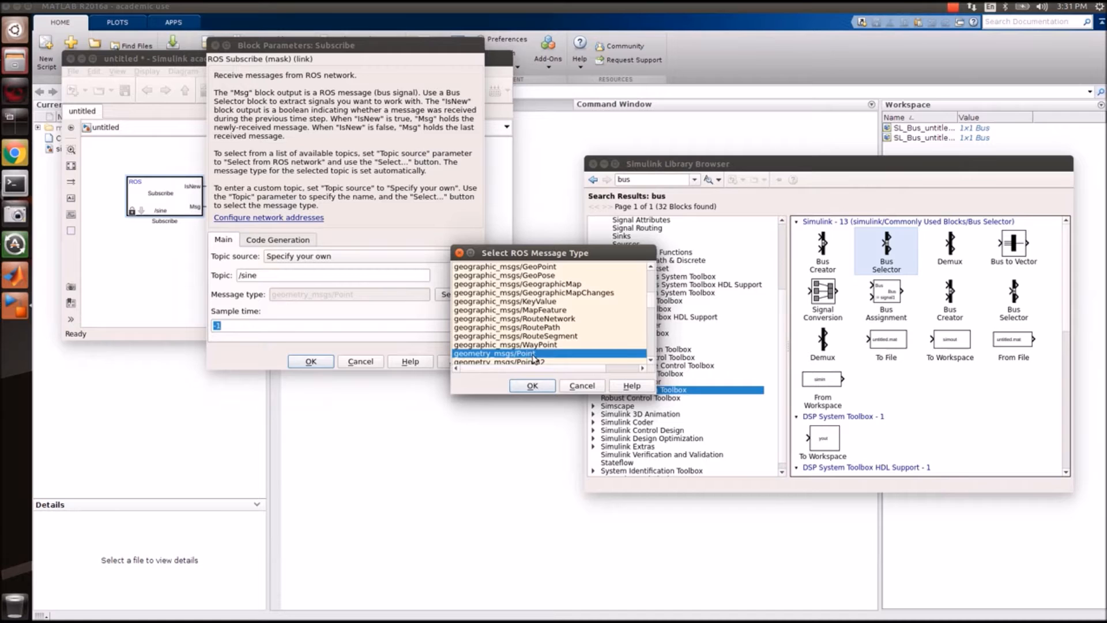
left_click_drag(654, 306, 644, 338)
type("st")
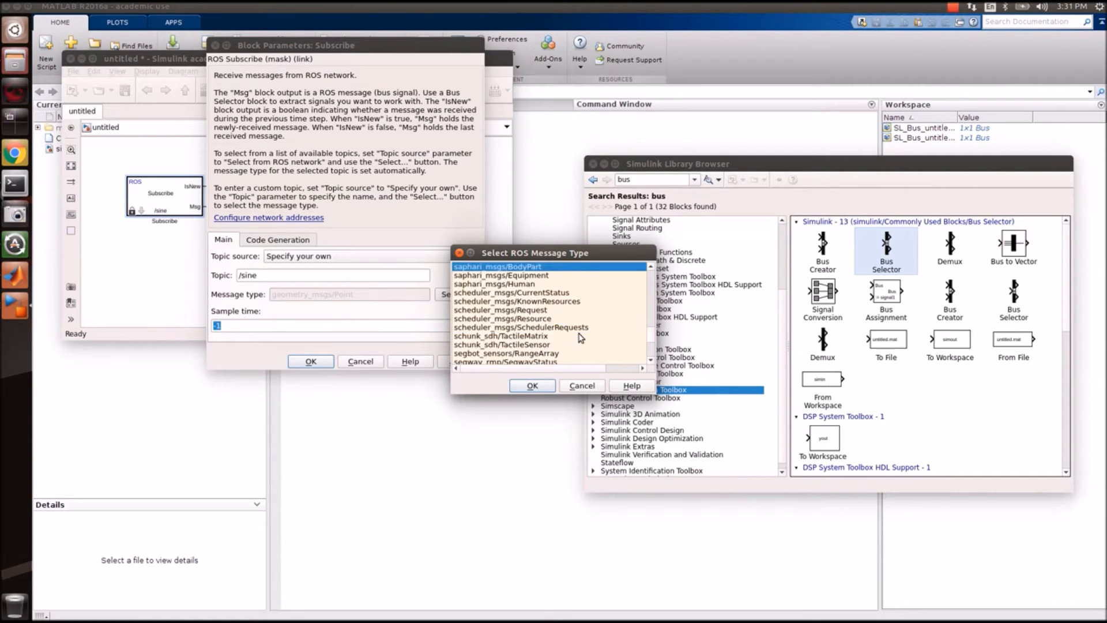
key("Down")
key("Down")
key("Down")
key("Down")
key("Down")
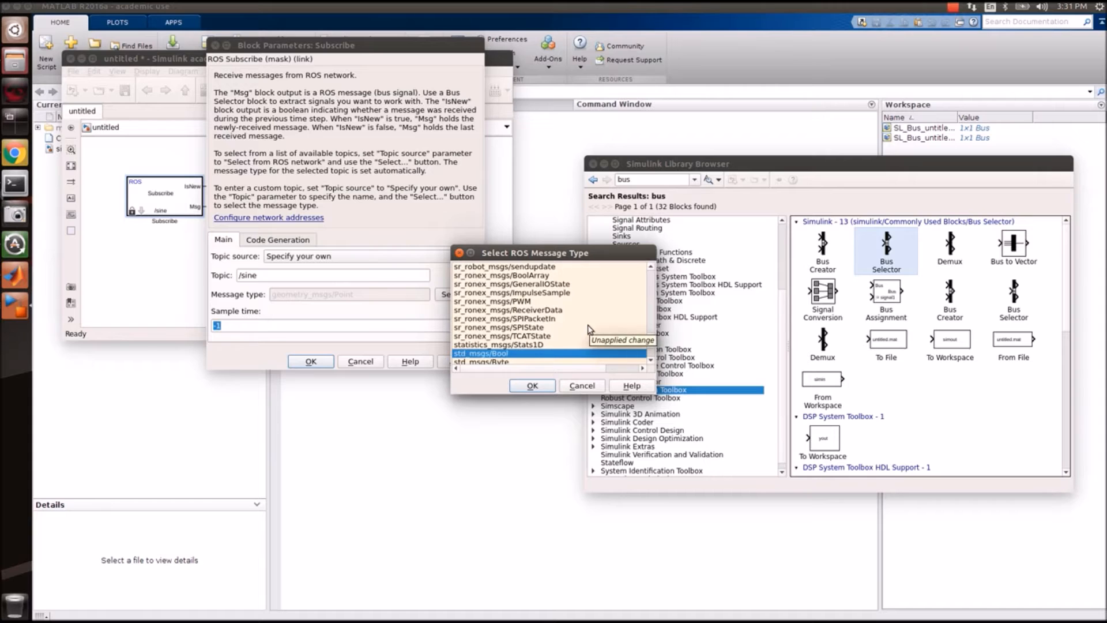
key("Down")
key("Down")
key("Down")
key("Return")
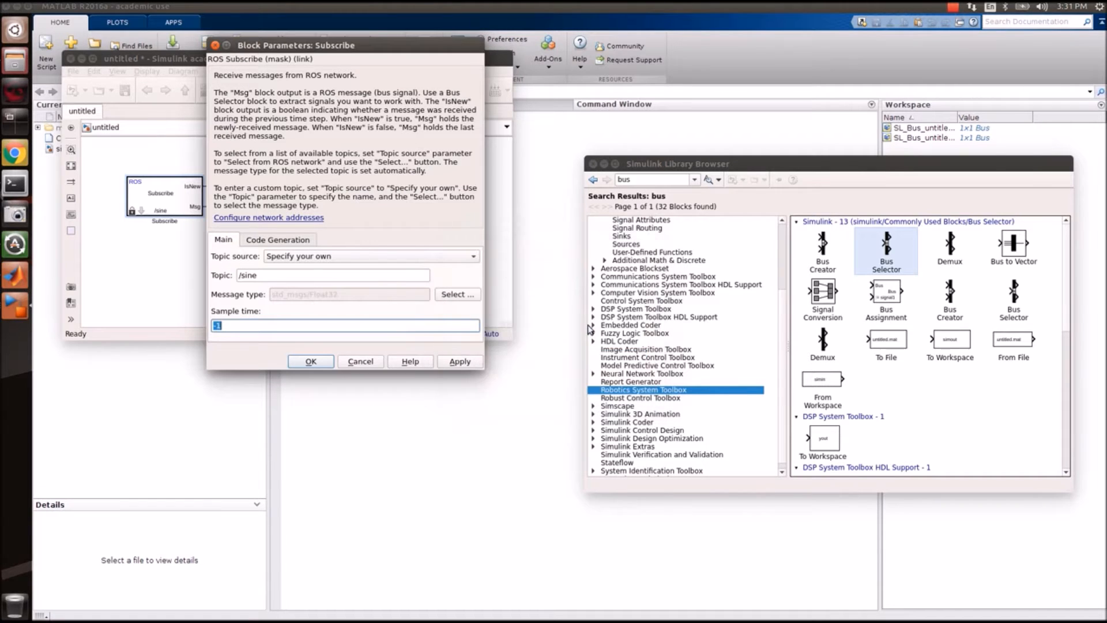
left_click(311, 361)
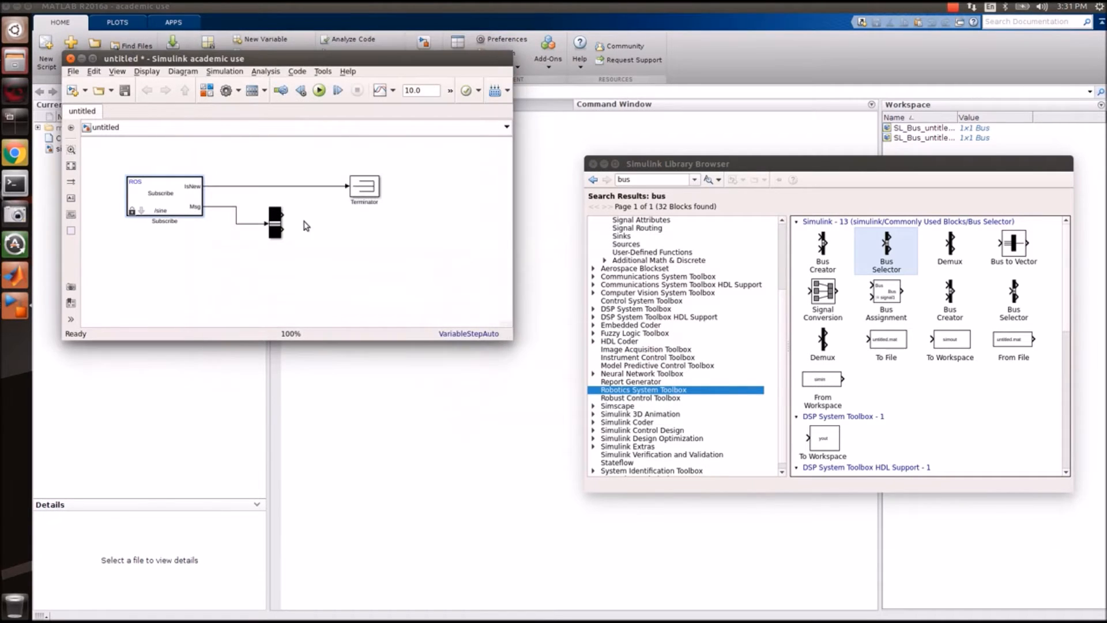
Update the diagram so the Subscribe message bus signals become available.
double_click(274, 227)
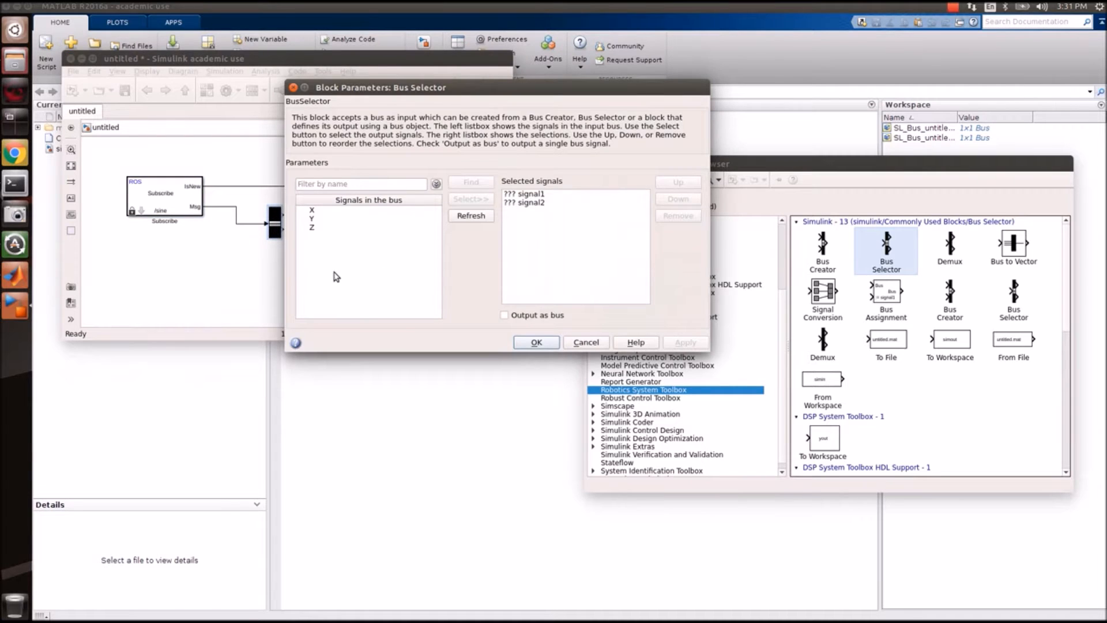
left_click(589, 342)
double_click(194, 201)
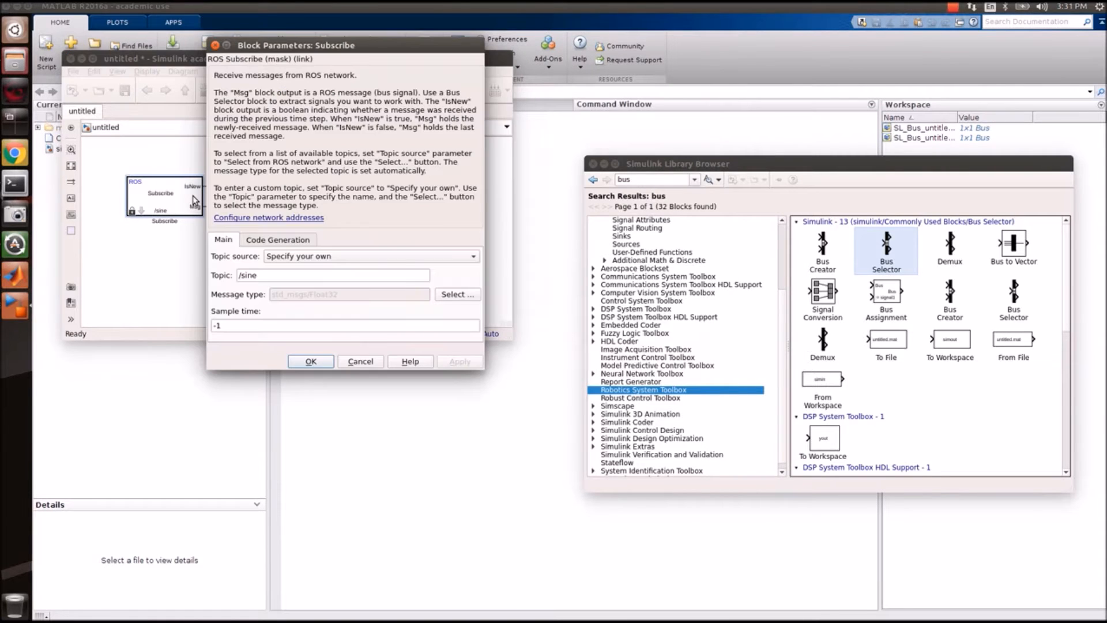
left_click(347, 357)
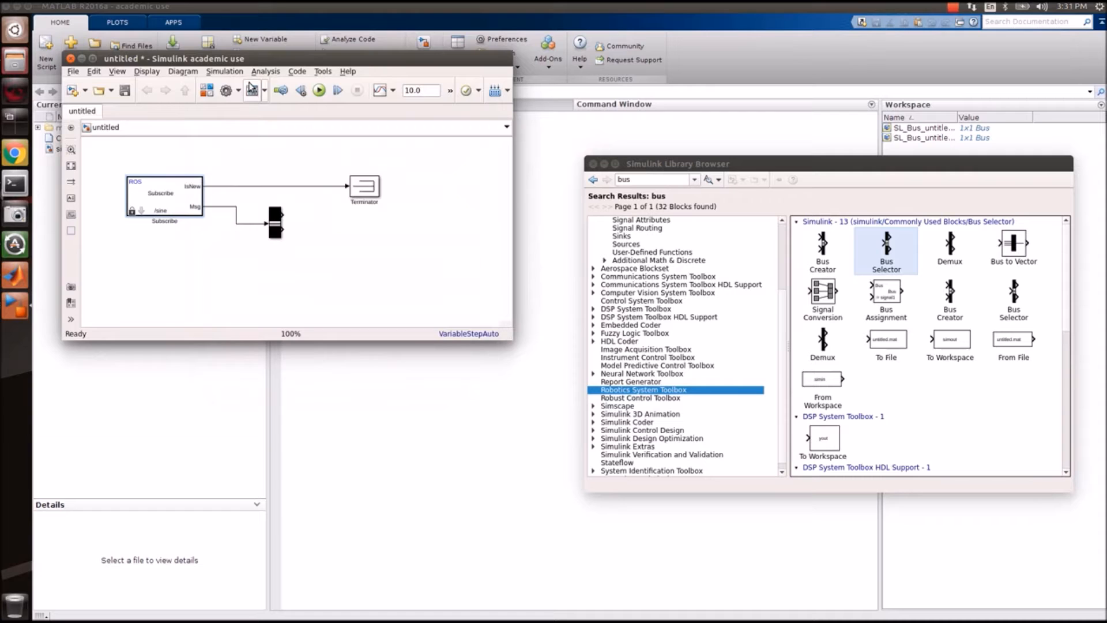
left_click(224, 71)
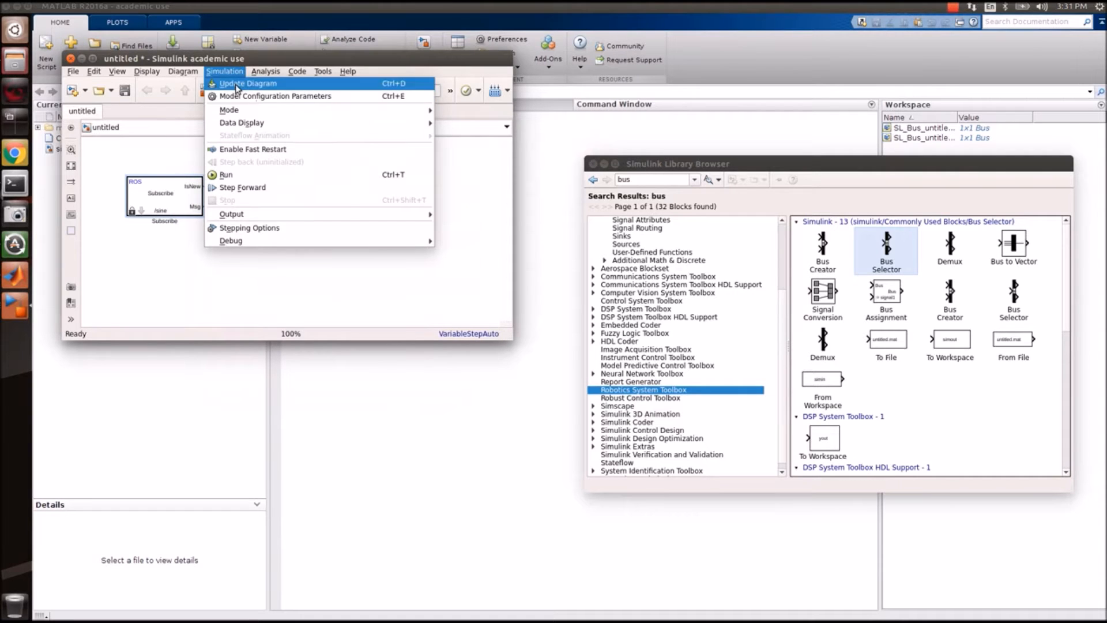
left_click(233, 85)
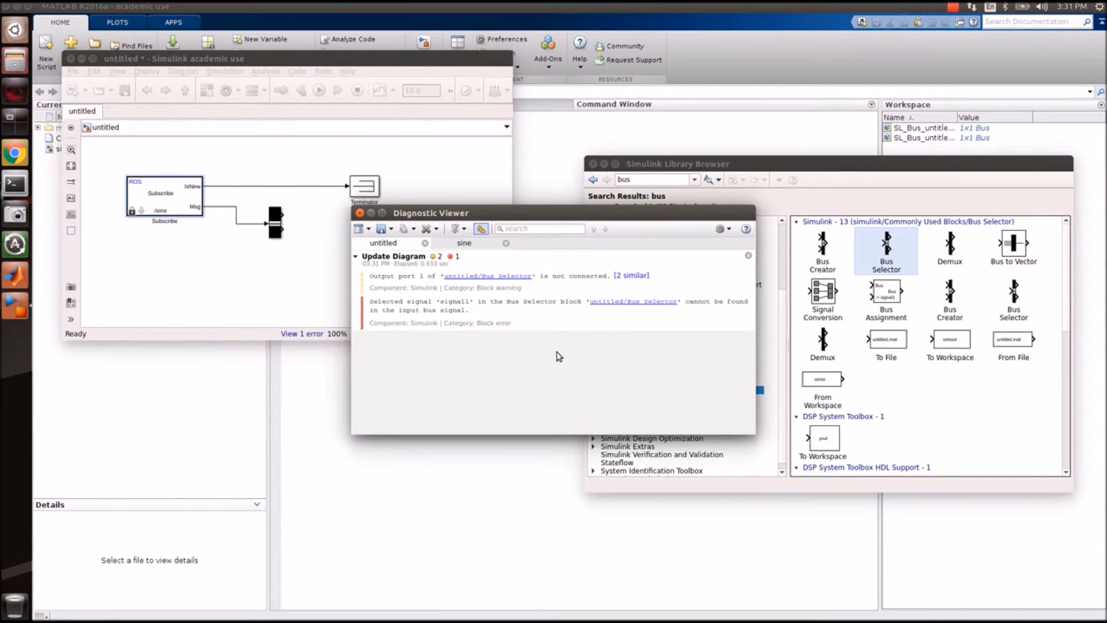
left_click(359, 213)
Replace the Bus Selector's placeholder signals with Data as its only output.
left_click(280, 225)
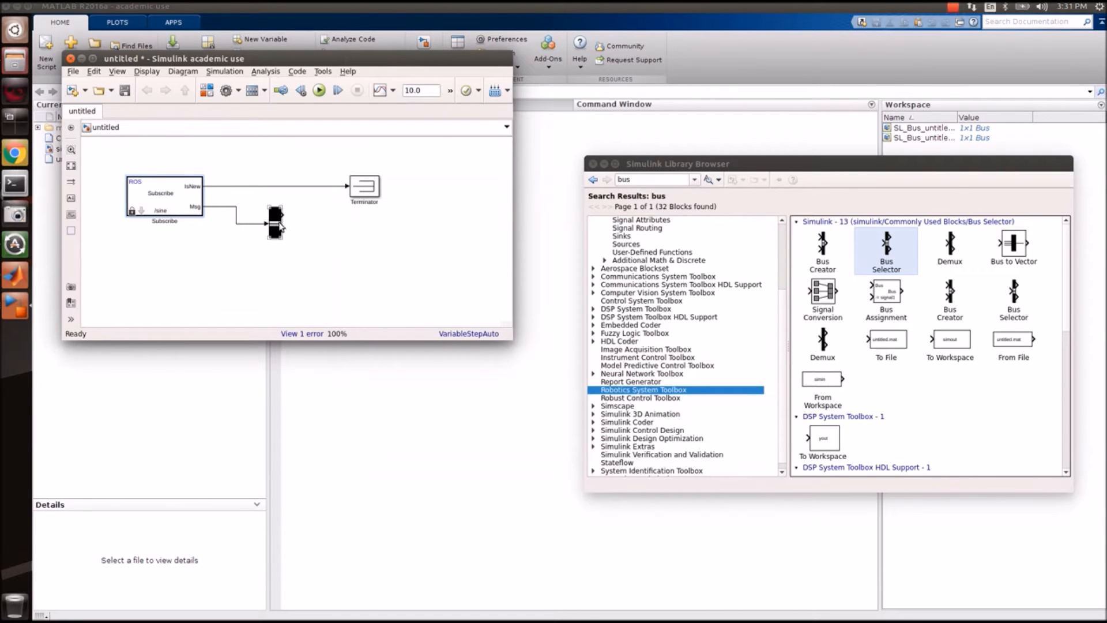
double_click(280, 227)
left_click(369, 213)
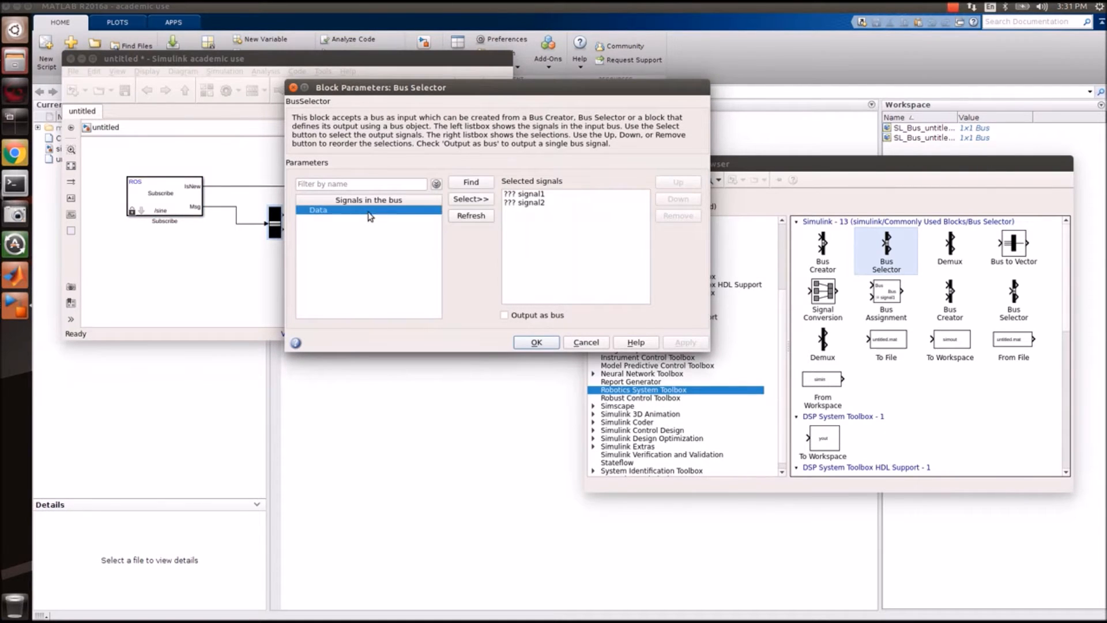
left_click(557, 193)
key("ctrl+a")
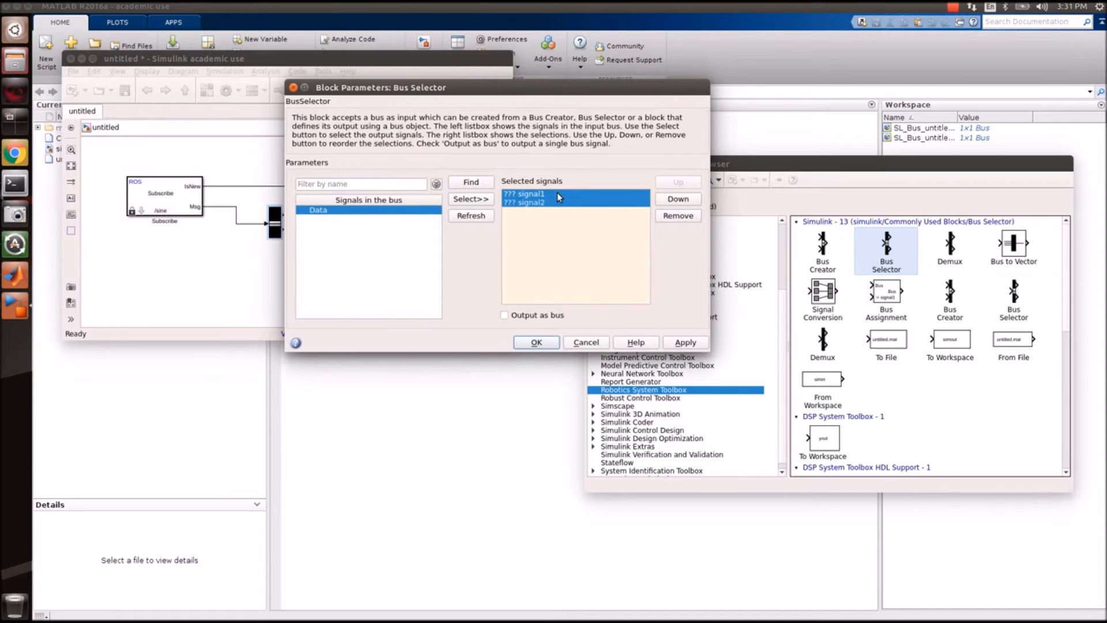
left_click(663, 216)
left_click(467, 201)
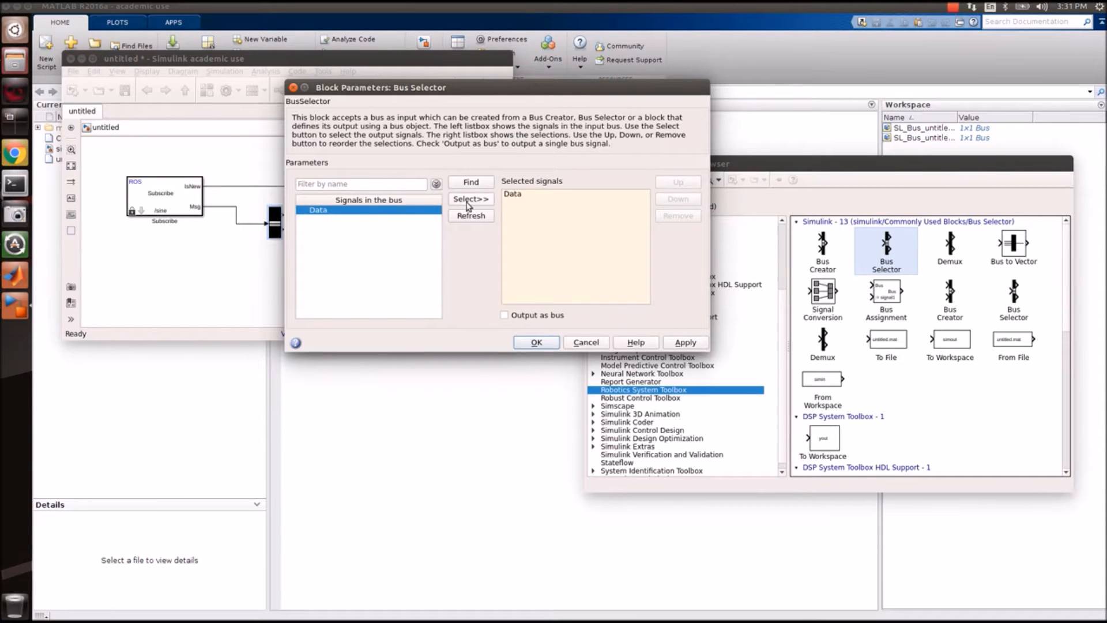
left_click(536, 342)
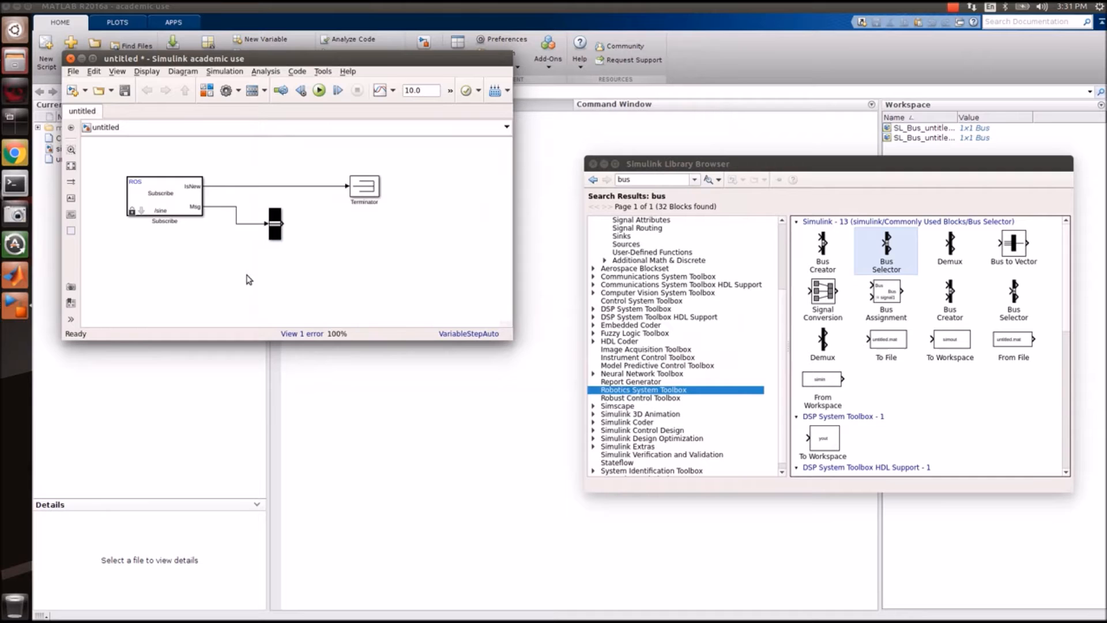
Nudge the Bus Selector slightly left and down and make it narrower.
left_click(279, 230)
left_click(301, 236)
left_click_drag(275, 228, 267, 235)
left_click_drag(269, 244, 267, 245)
left_click(275, 265)
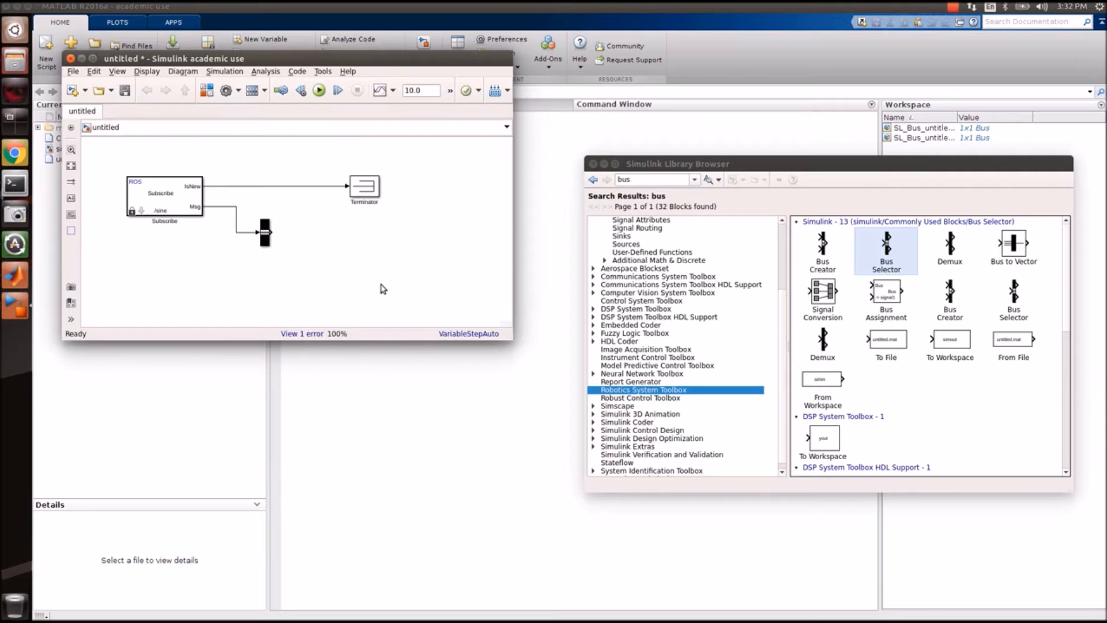
Search 'Der', add a Derivative block, and wire the Bus Selector's Data output into it.
double_click(653, 179)
key("BackSpace")
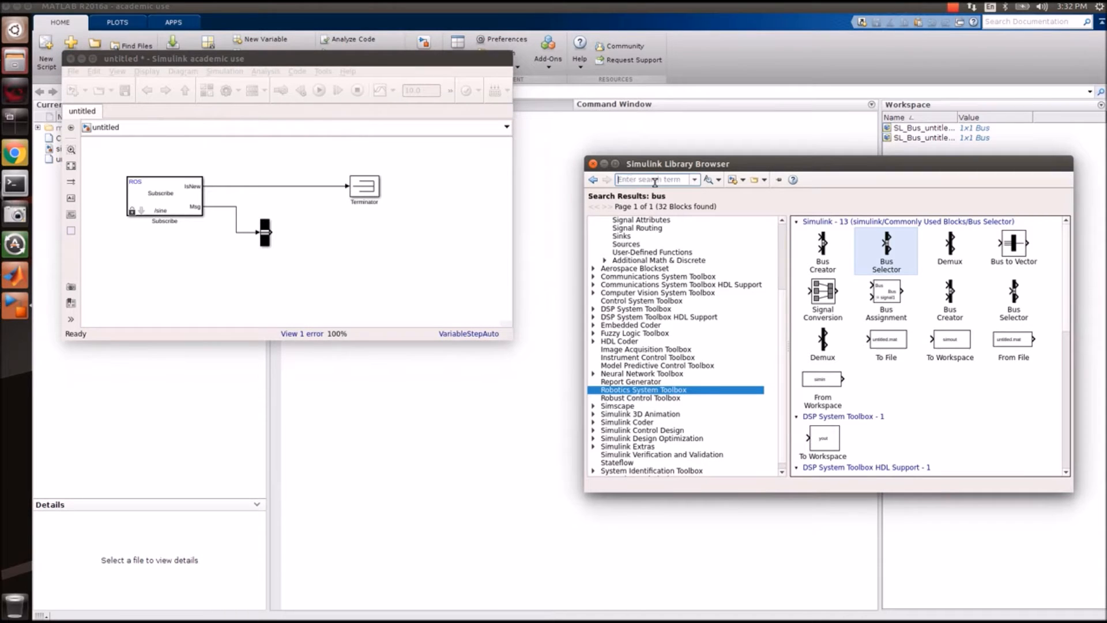
type("diff")
key("BackSpace")
key("BackSpace")
key("BackSpace")
key("BackSpace")
type("Der")
key("Return")
left_click_drag(832, 260, 344, 254)
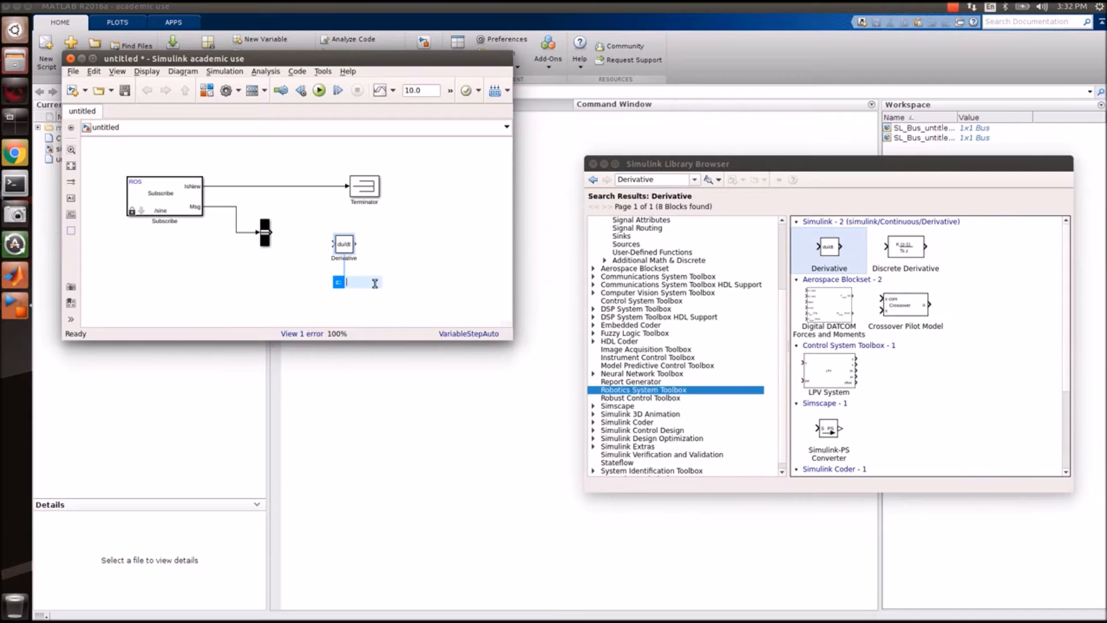
left_click_drag(266, 234, 338, 244)
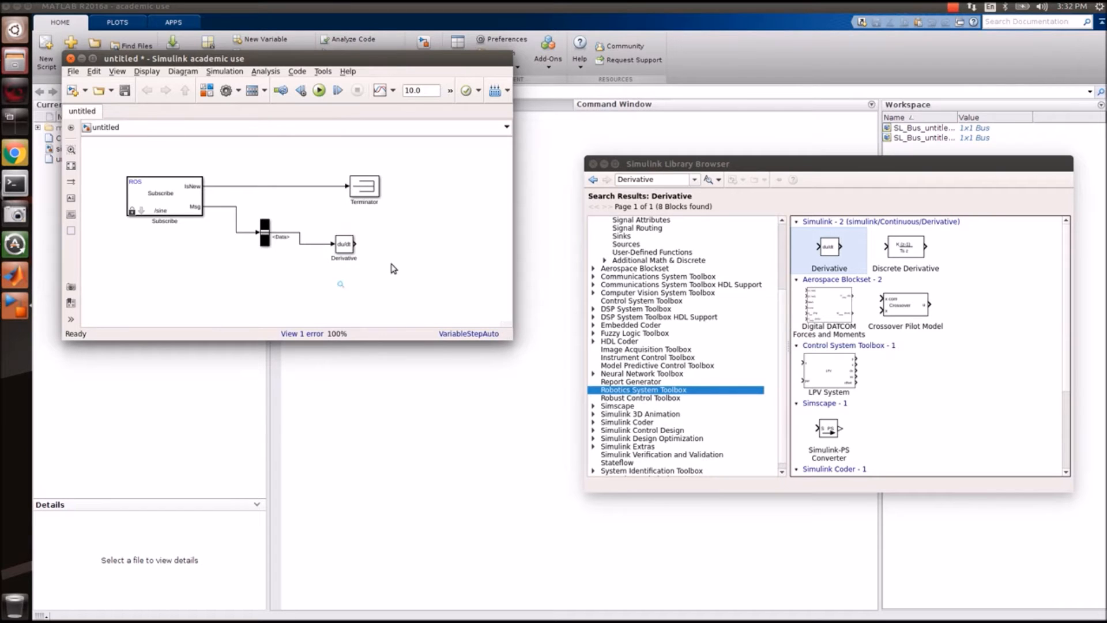
left_click(374, 253)
Close the followerController_exp4 model and bring the sine model forward.
left_click(21, 307)
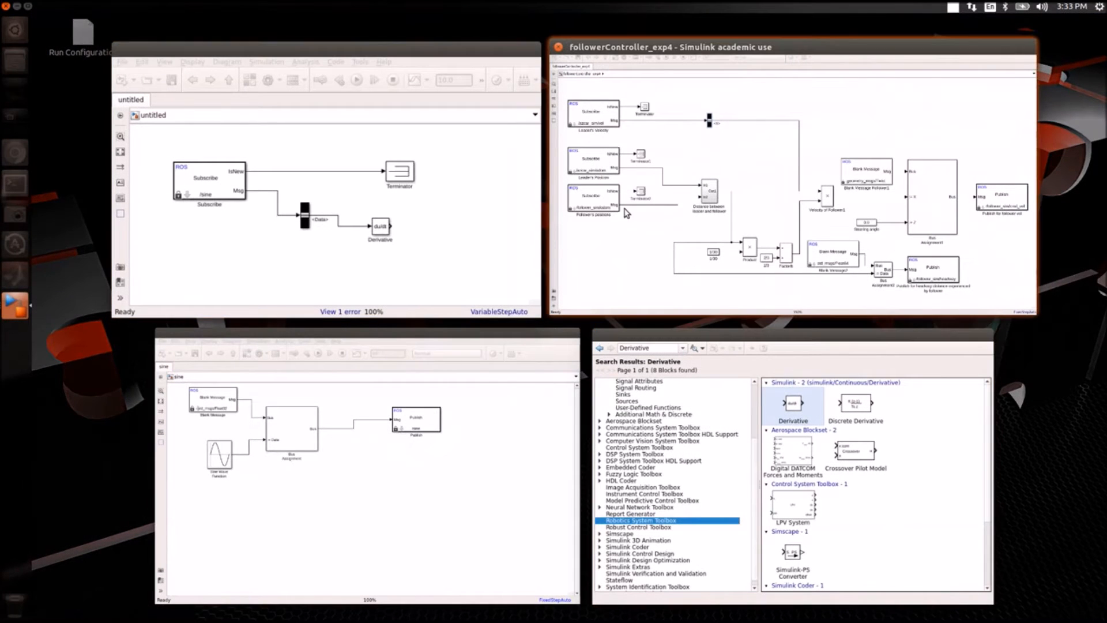
left_click(559, 48)
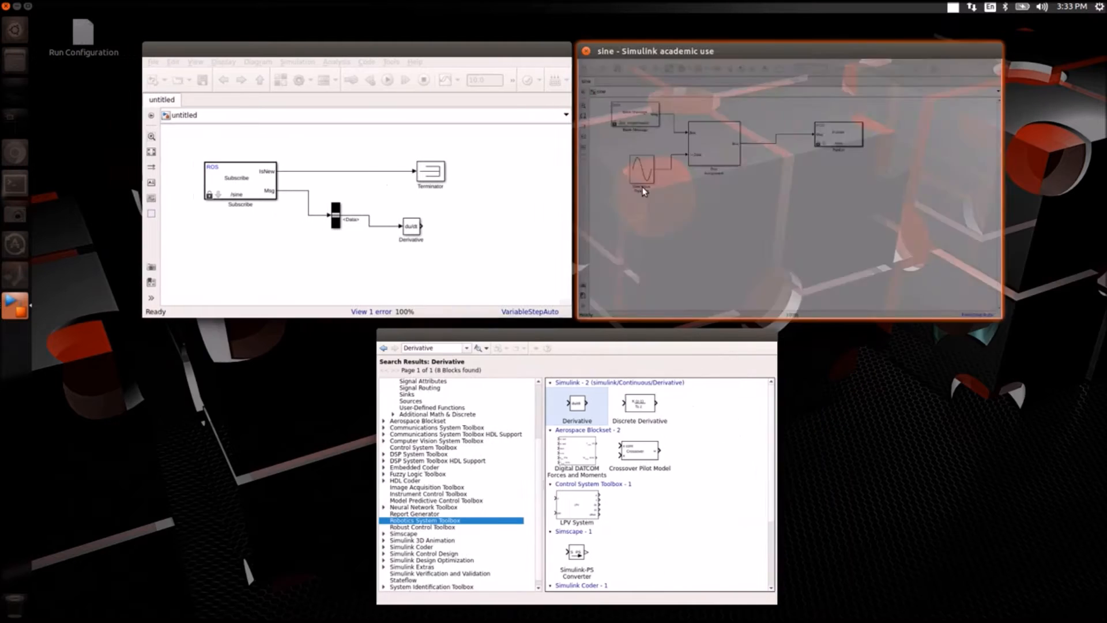
left_click(600, 288)
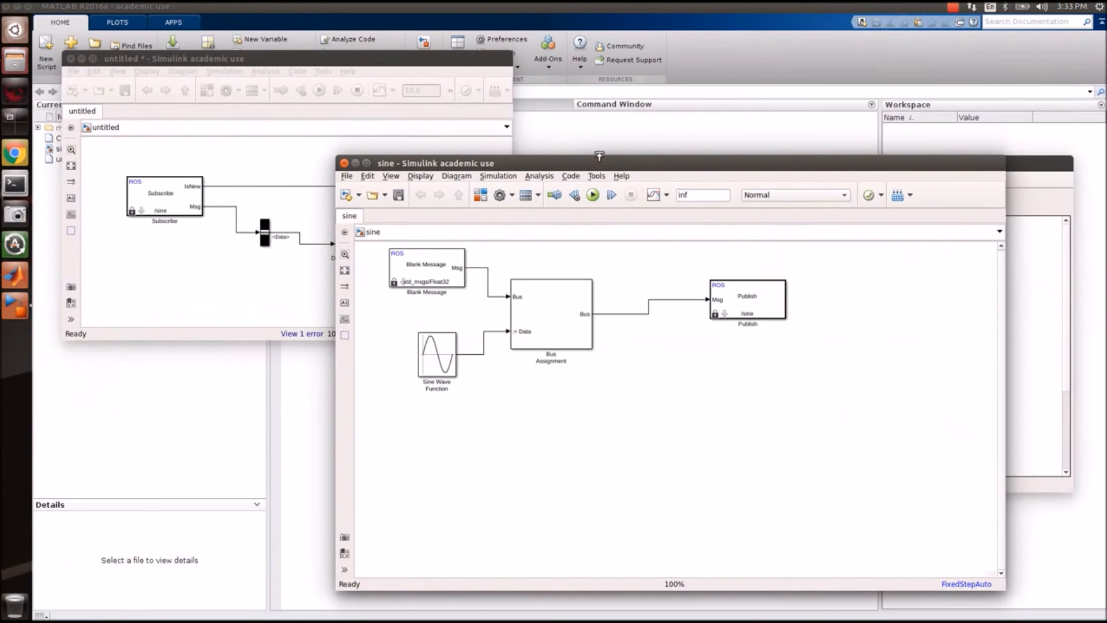
left_click_drag(593, 158, 449, 265)
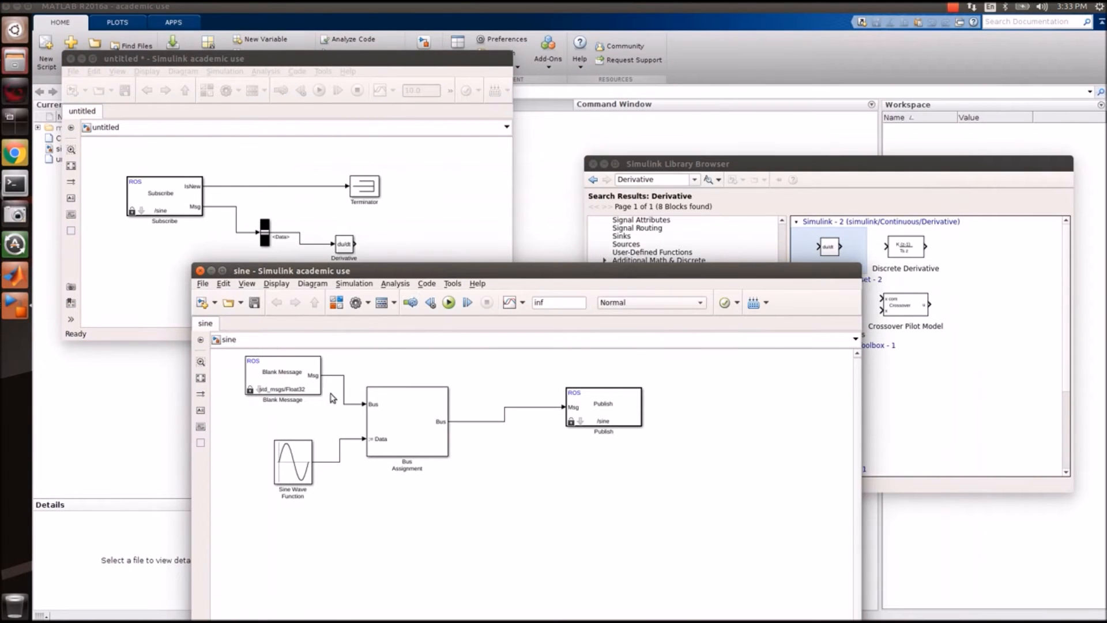
Select the Blank Message and Bus Assignment blocks in the sine model.
left_click_drag(286, 409, 415, 390)
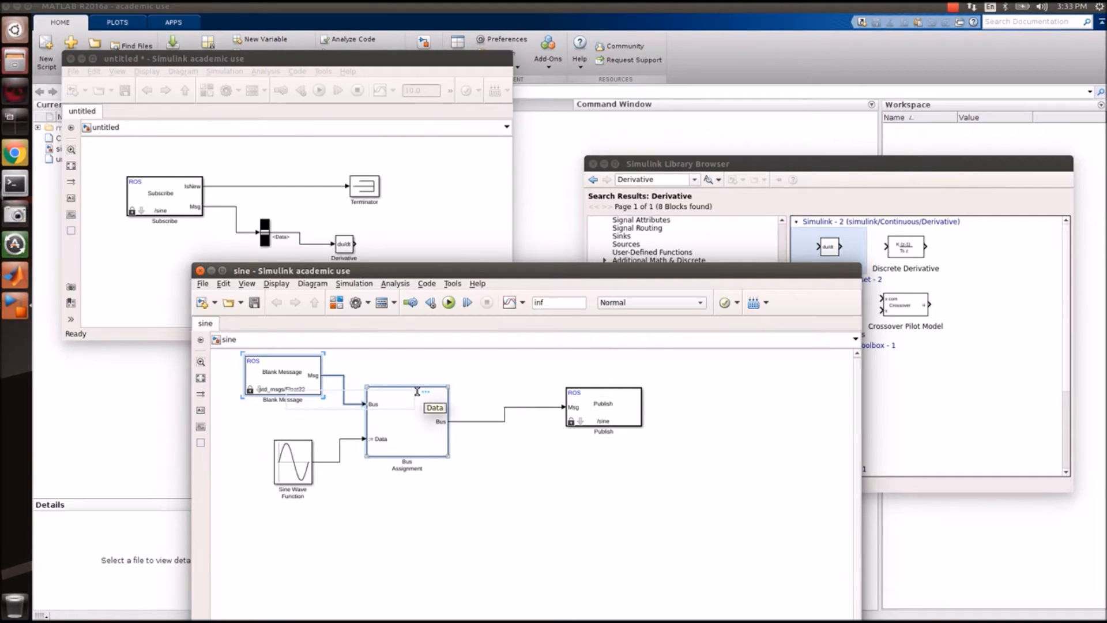
left_click(521, 482)
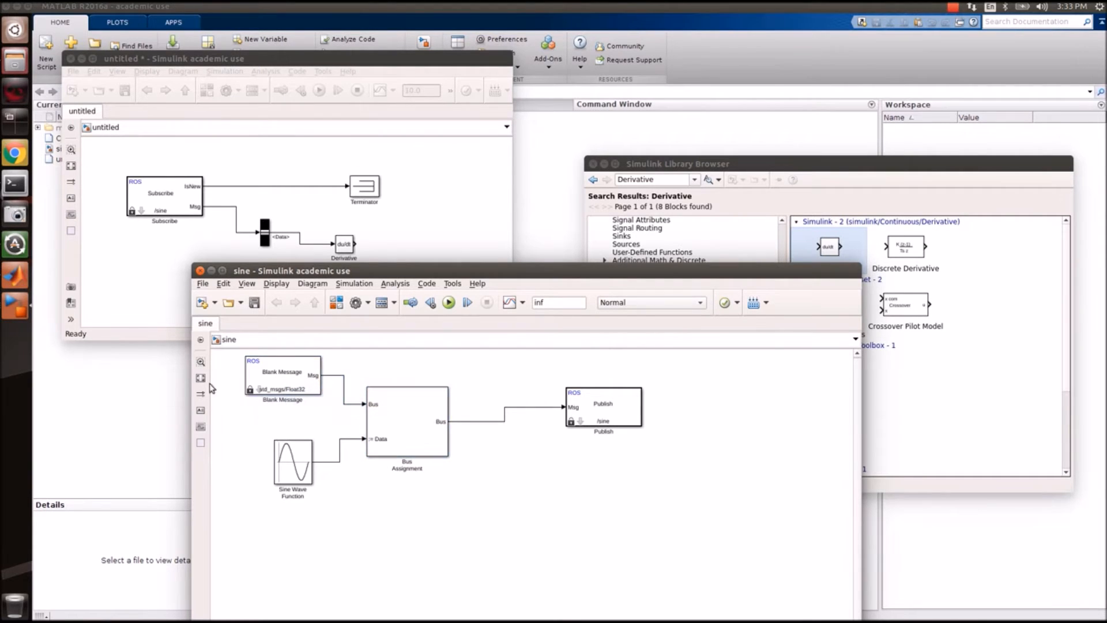
left_click_drag(227, 380, 459, 210)
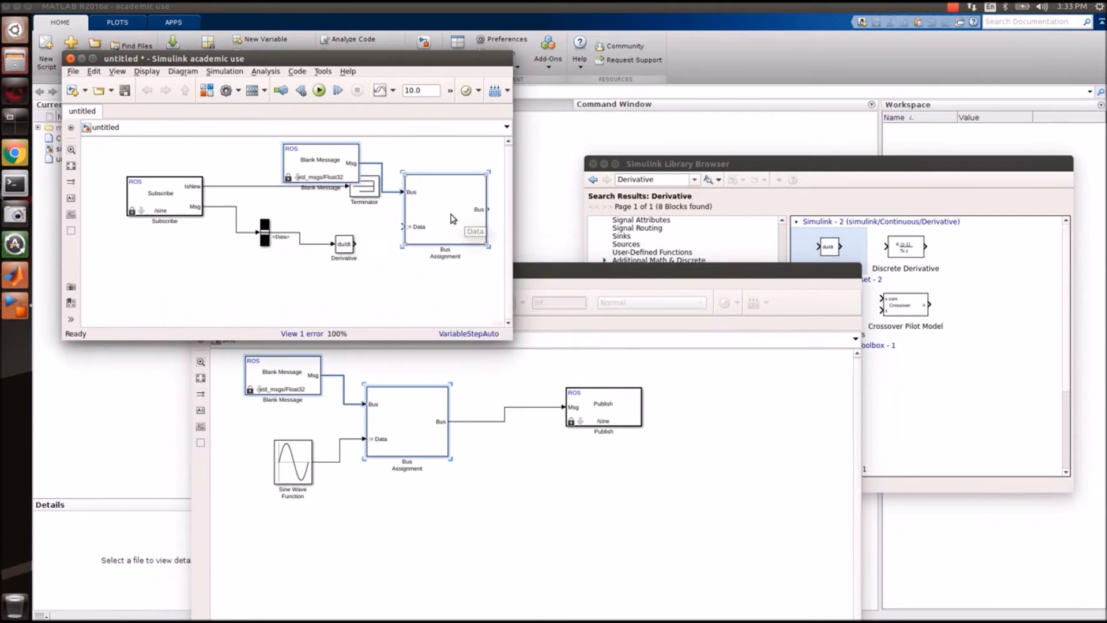
Undo the stray paste and paste Blank Message and Bus Assignment into the untitled model again.
double_click(453, 218)
left_click(453, 292)
key("ctrl+z")
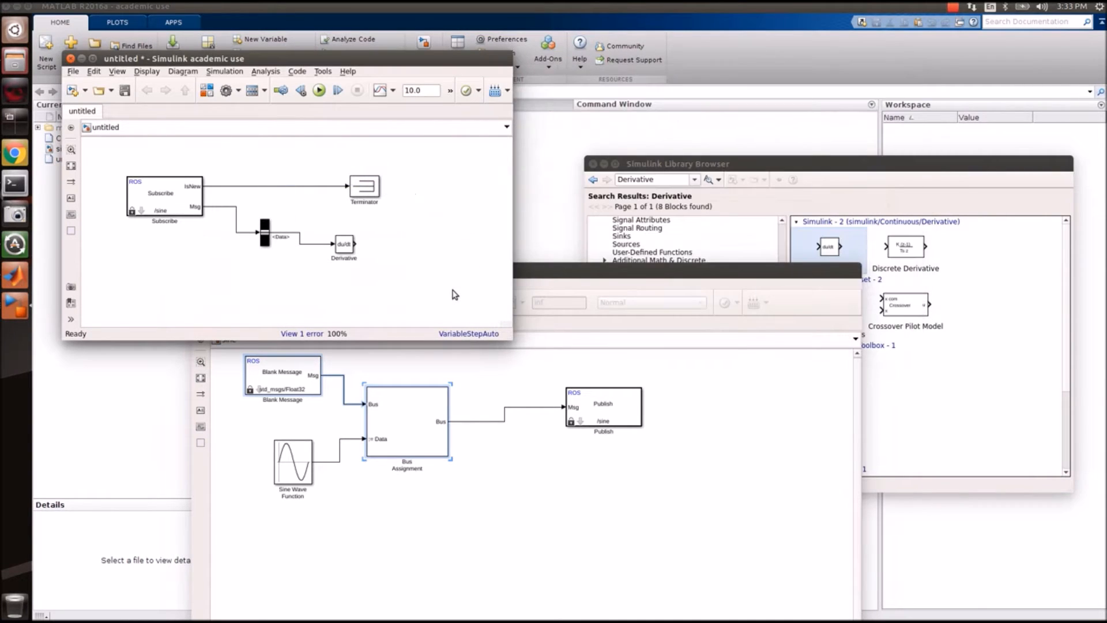
left_click(527, 466)
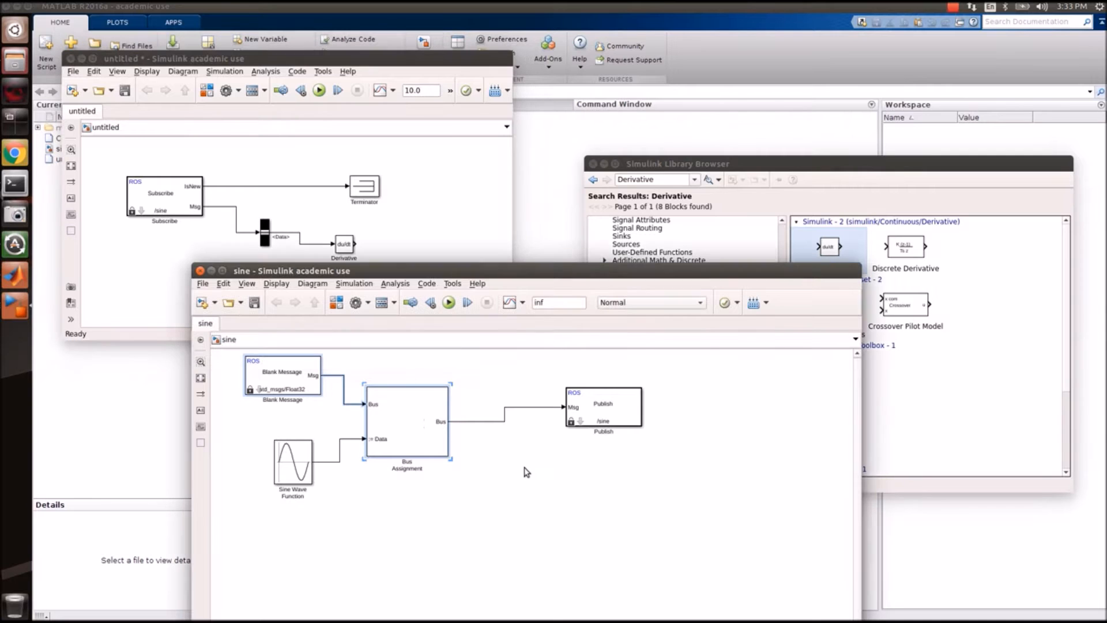
left_click_drag(247, 387, 421, 413)
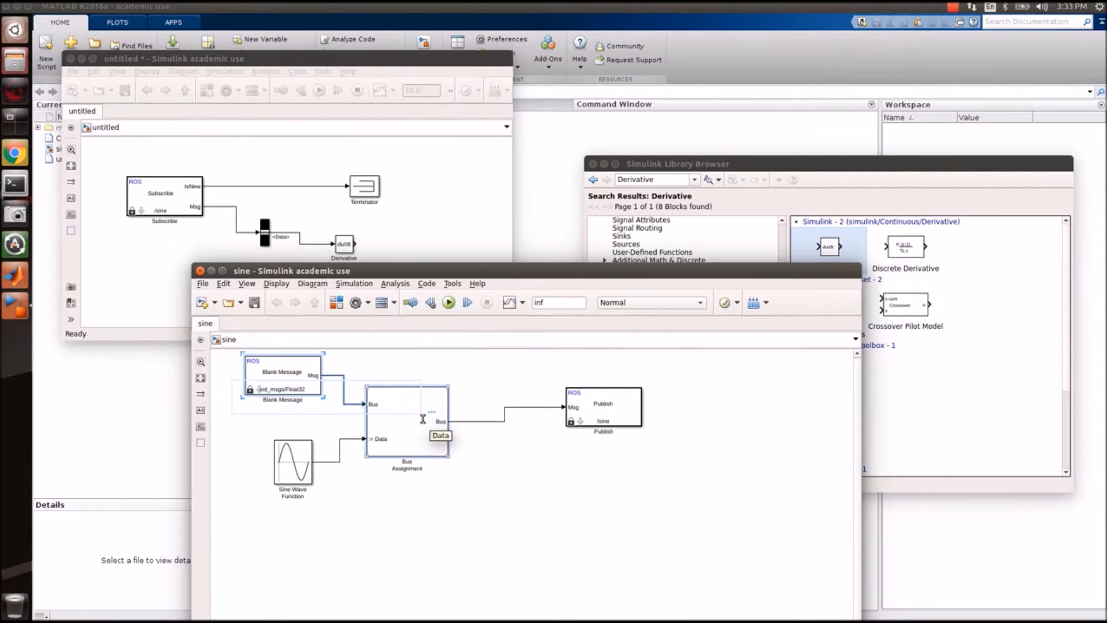
left_click(451, 252)
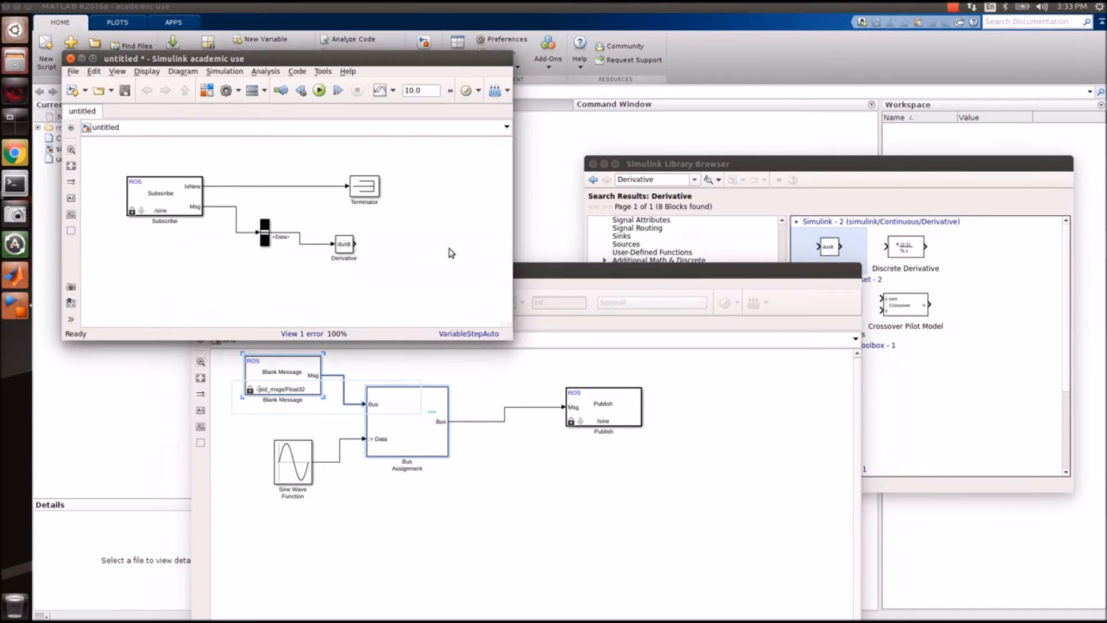
key("ctrl+v")
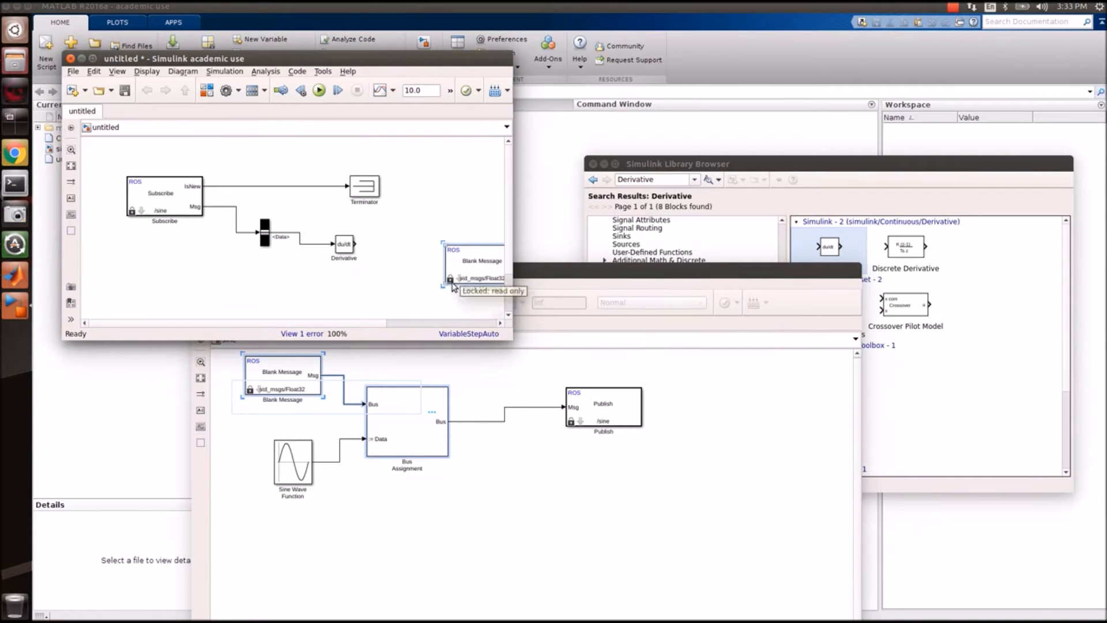
Reposition the pasted blocks and wire the Derivative output to Bus Assignment's Data input.
left_click_drag(513, 340, 756, 401)
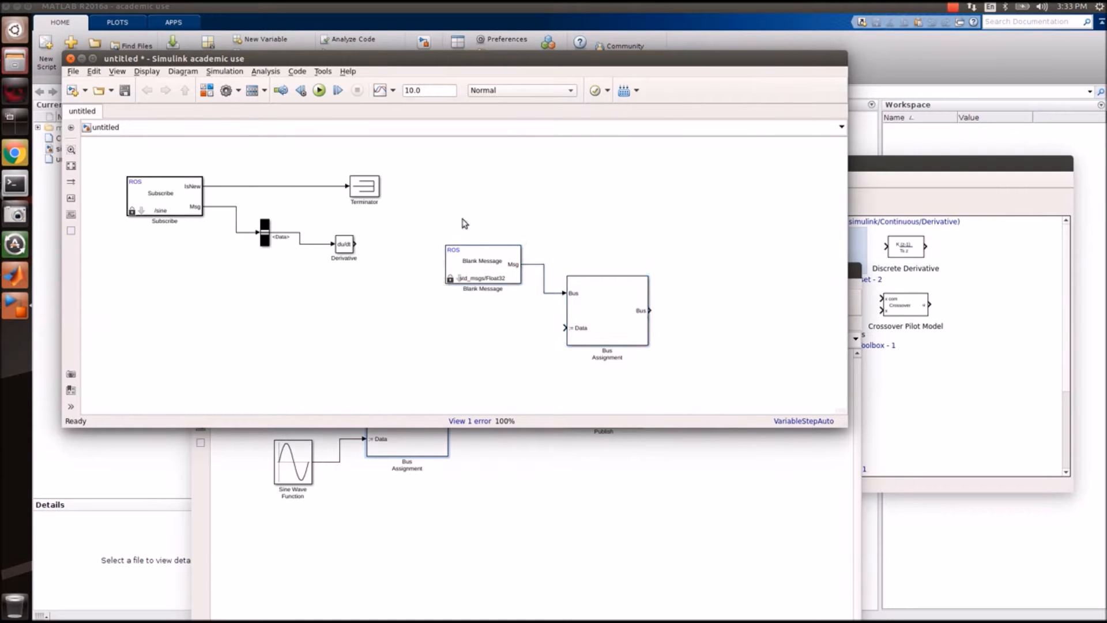
left_click_drag(442, 235, 668, 355)
left_click_drag(608, 319, 633, 240)
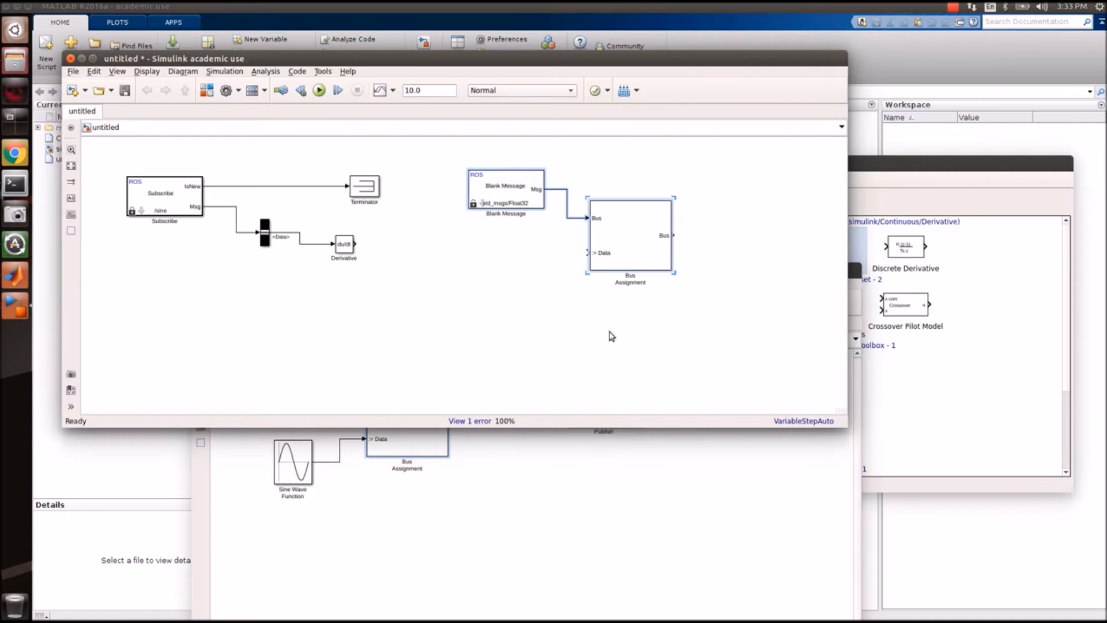
left_click_drag(355, 244, 588, 253)
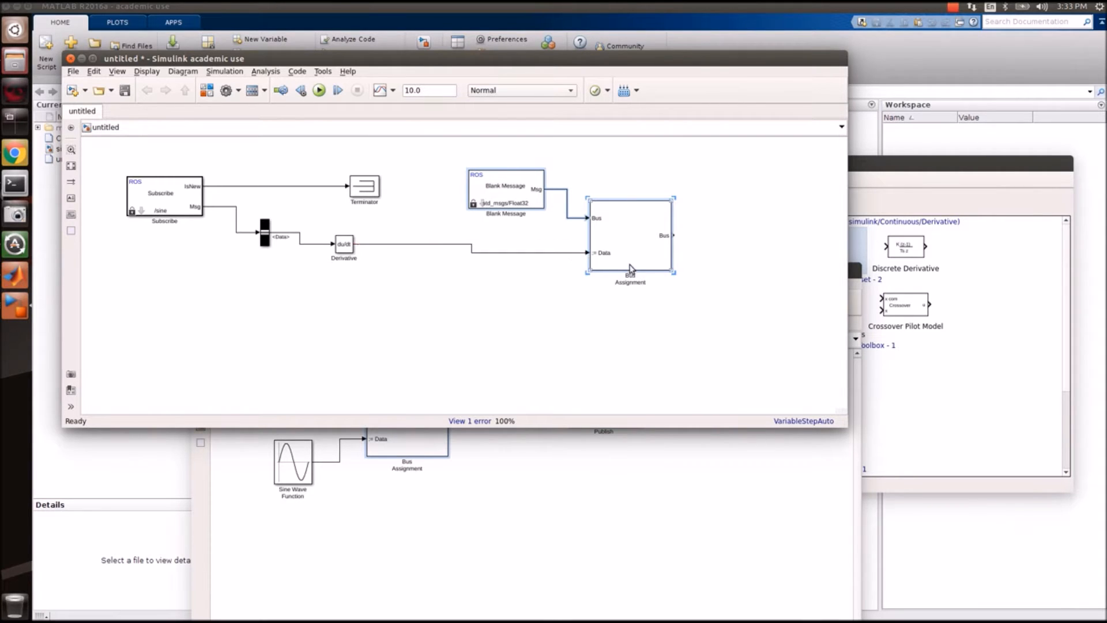
Add a Robotics System Toolbox Publish block with topic /cosine to the untitled model.
left_click(541, 480)
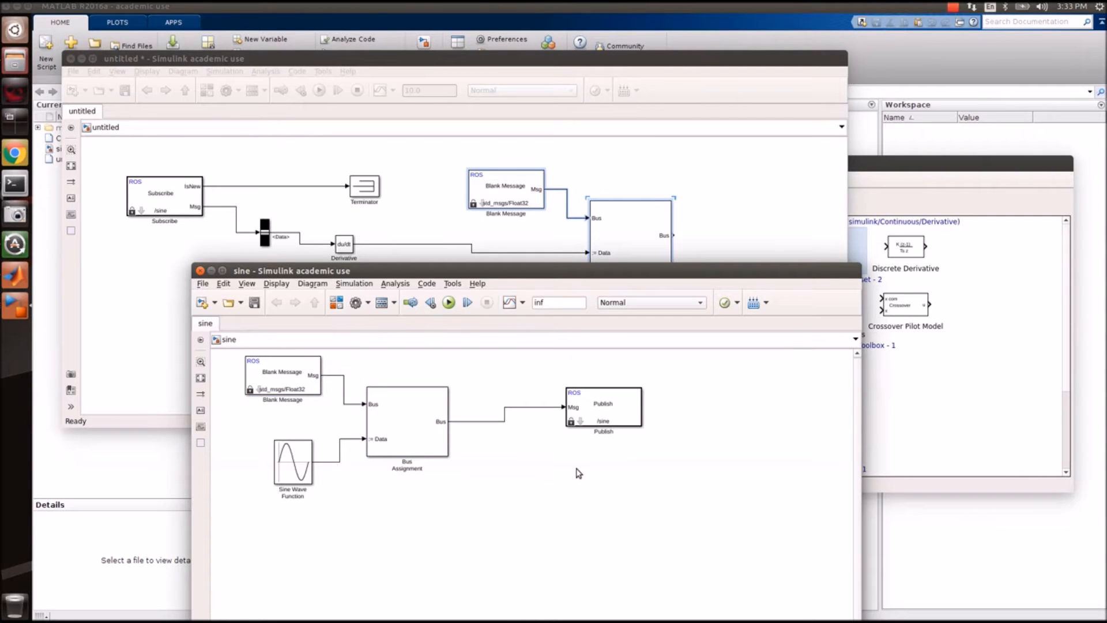
left_click(872, 291)
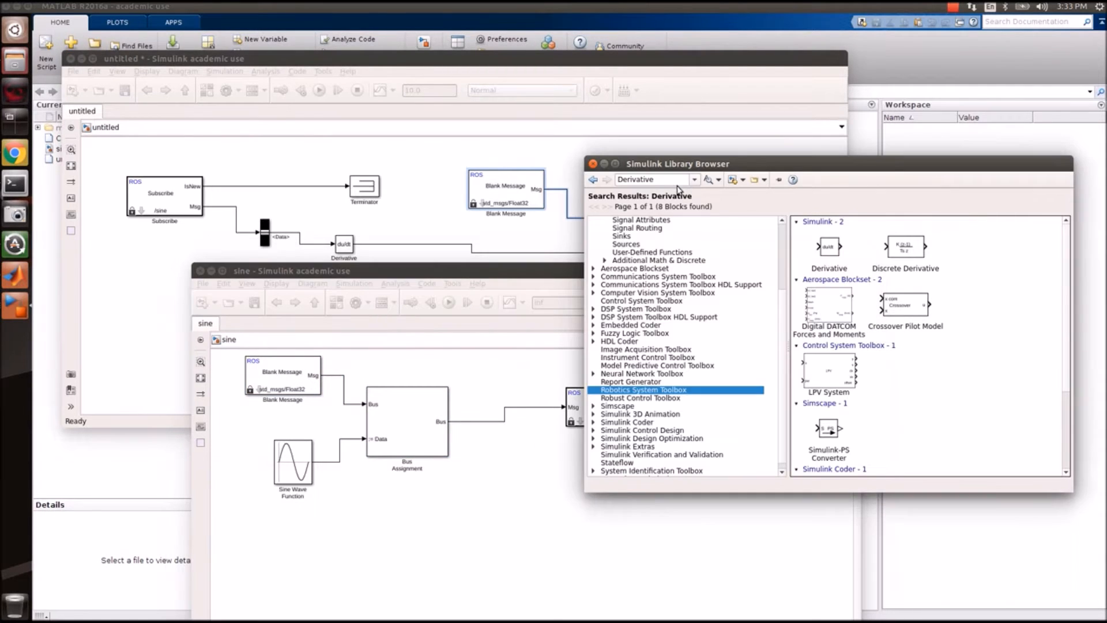
left_click(686, 405)
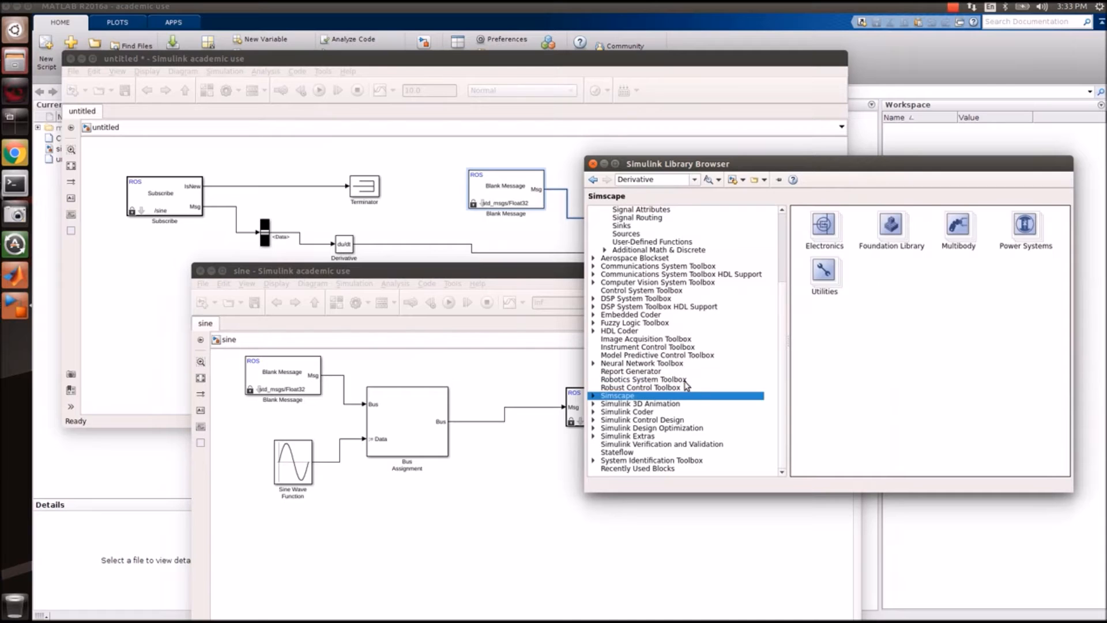
left_click(686, 380)
left_click_drag(1003, 229, 578, 168)
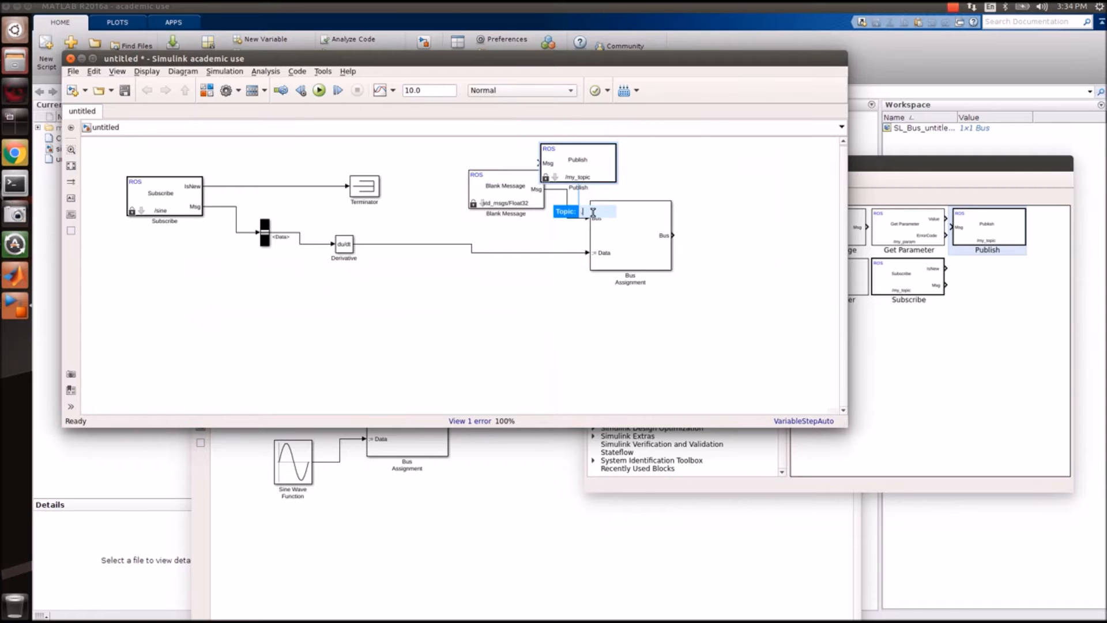
type("osine")
key("Return")
Wire Bus Assignment's output into the Publish block, then reopen the sine model's Publish settings.
left_click_drag(591, 168, 773, 239)
left_click_drag(673, 235, 684, 235)
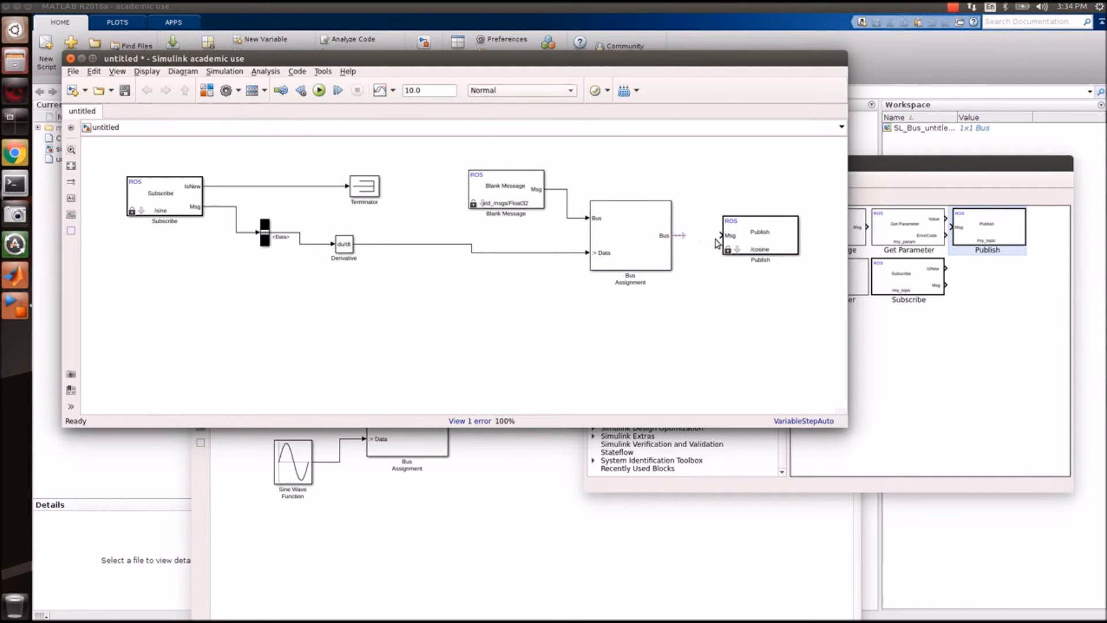
left_click_drag(686, 238, 723, 235)
double_click(753, 245)
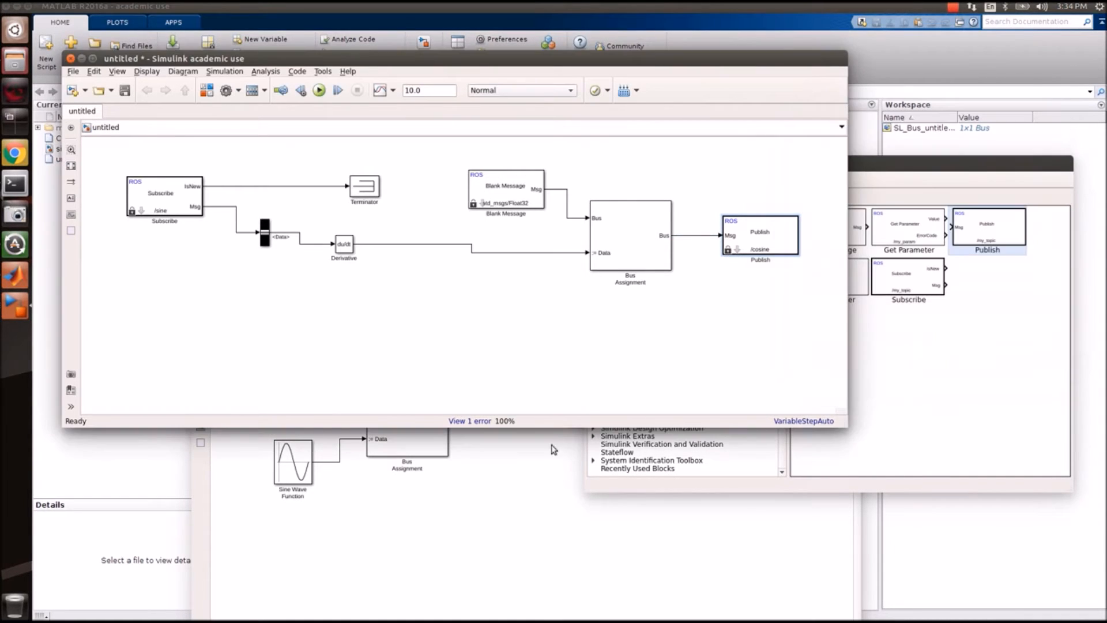
left_click(535, 460)
double_click(603, 407)
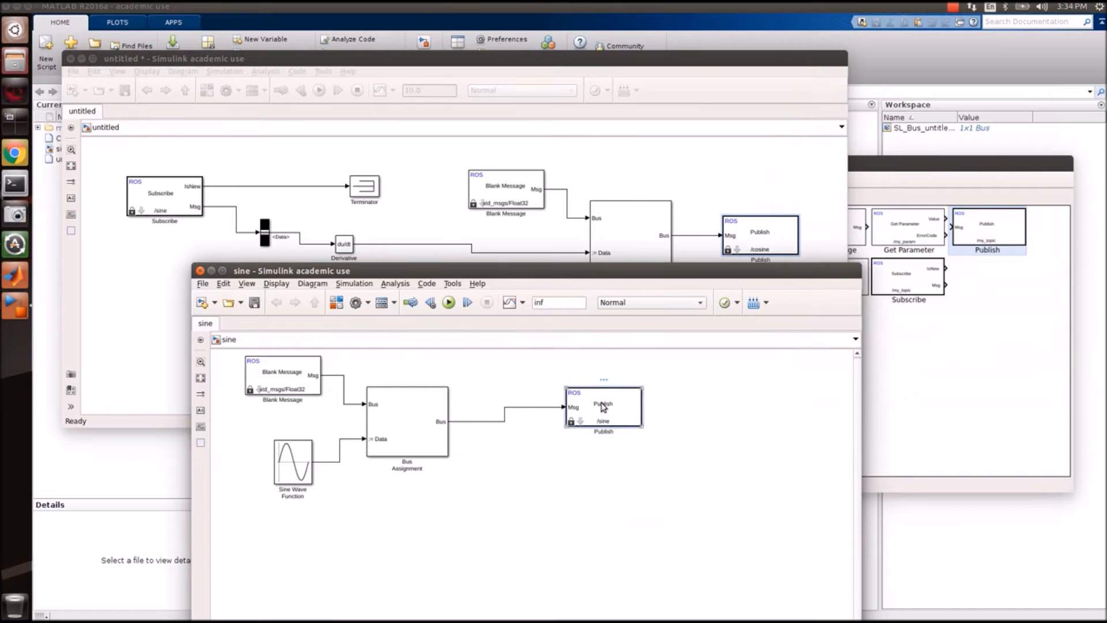
Confirm the sine Publish settings and switch the untitled Publish block to a self-specified topic.
left_click(767, 516)
double_click(765, 252)
left_click(1017, 309)
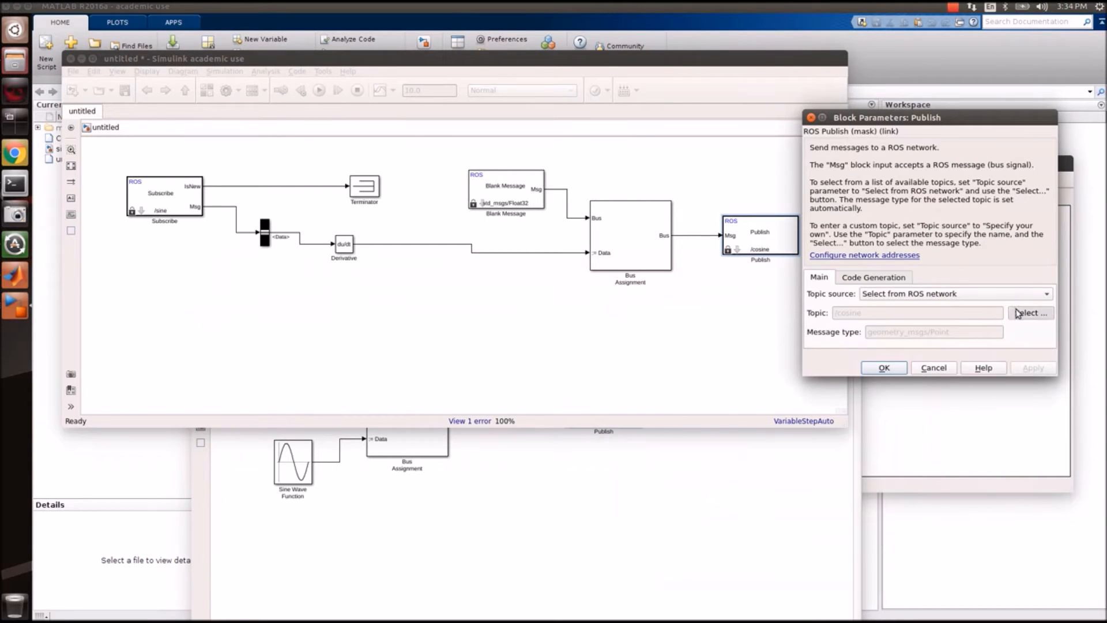
key("Escape")
left_click(924, 297)
left_click(924, 305)
Choose std_msgs/Float32 as the Publish block's message type and apply it.
left_click(1027, 332)
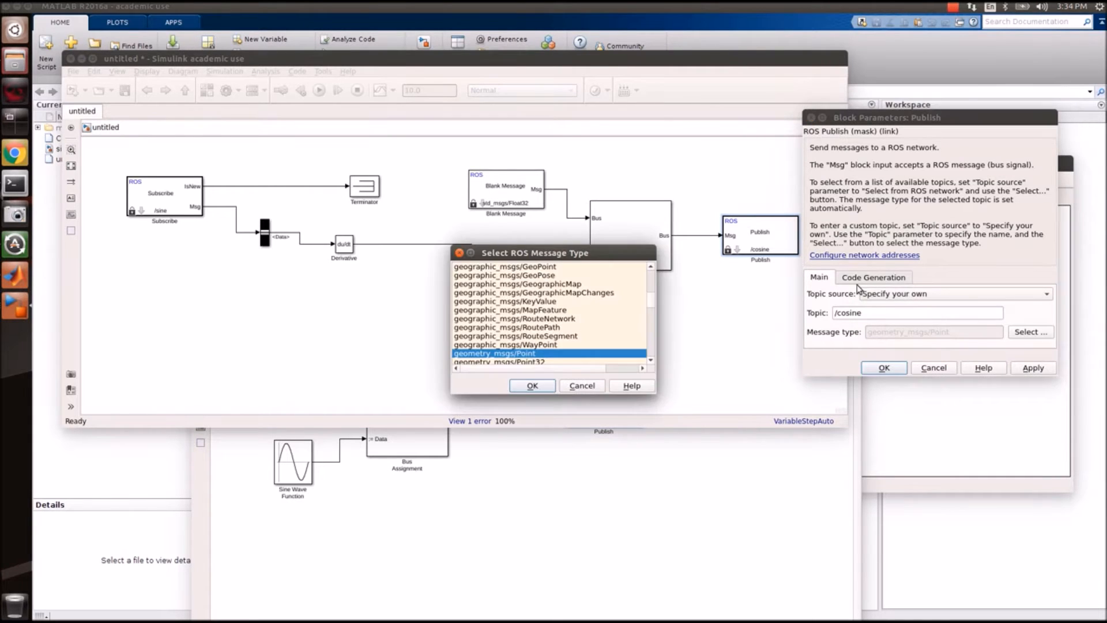
left_click(541, 346)
type("std")
key("Down")
key("Down")
key("Down")
key("Down")
key("Down")
key("Down")
key("Down")
key("Return")
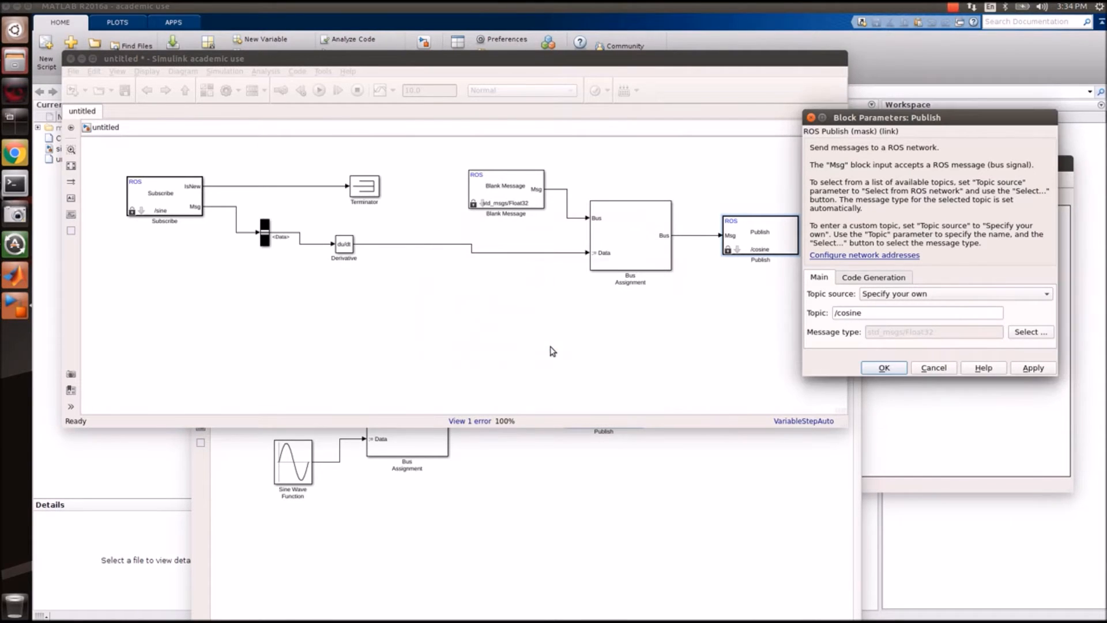
left_click(893, 369)
Inspect the Blank Message and Bus Assignment block settings without changing them.
left_click(722, 390)
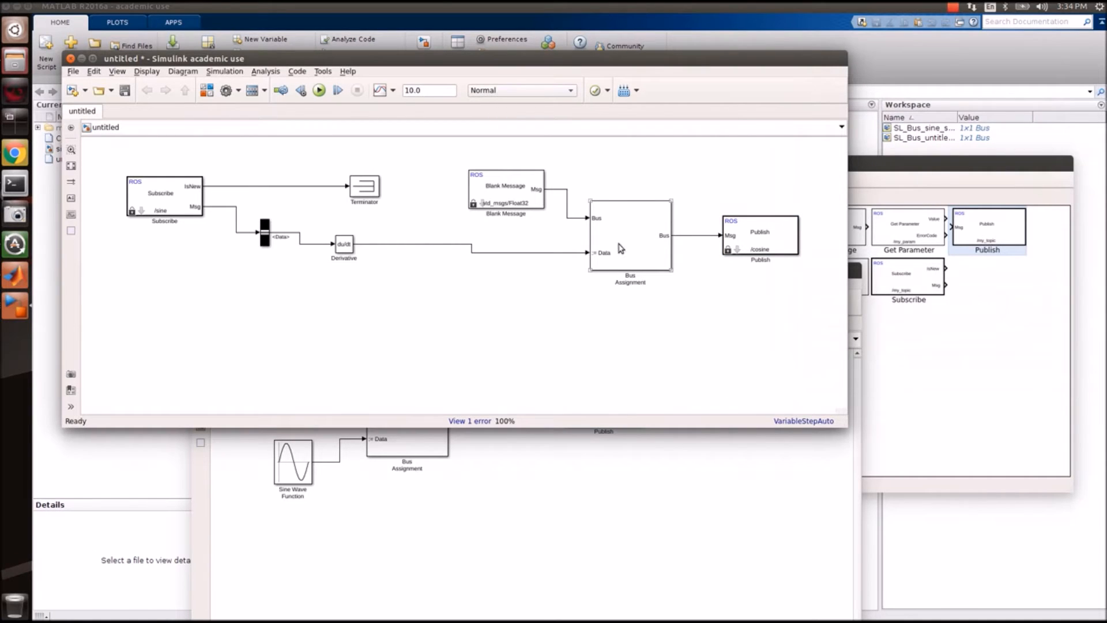
left_click(517, 183)
double_click(518, 184)
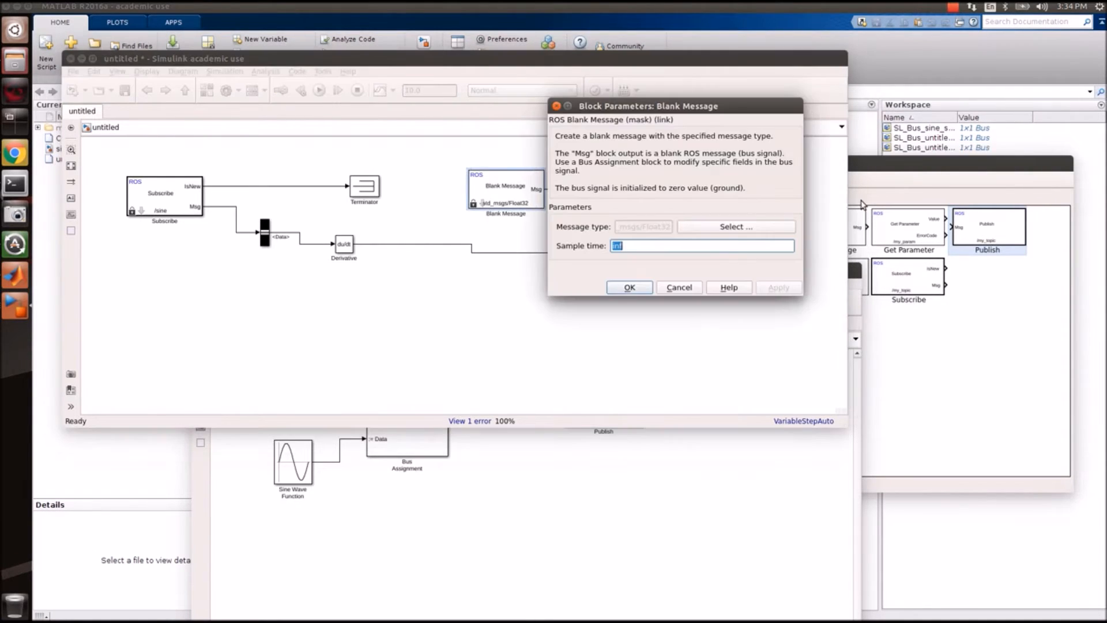
left_click(630, 287)
double_click(613, 220)
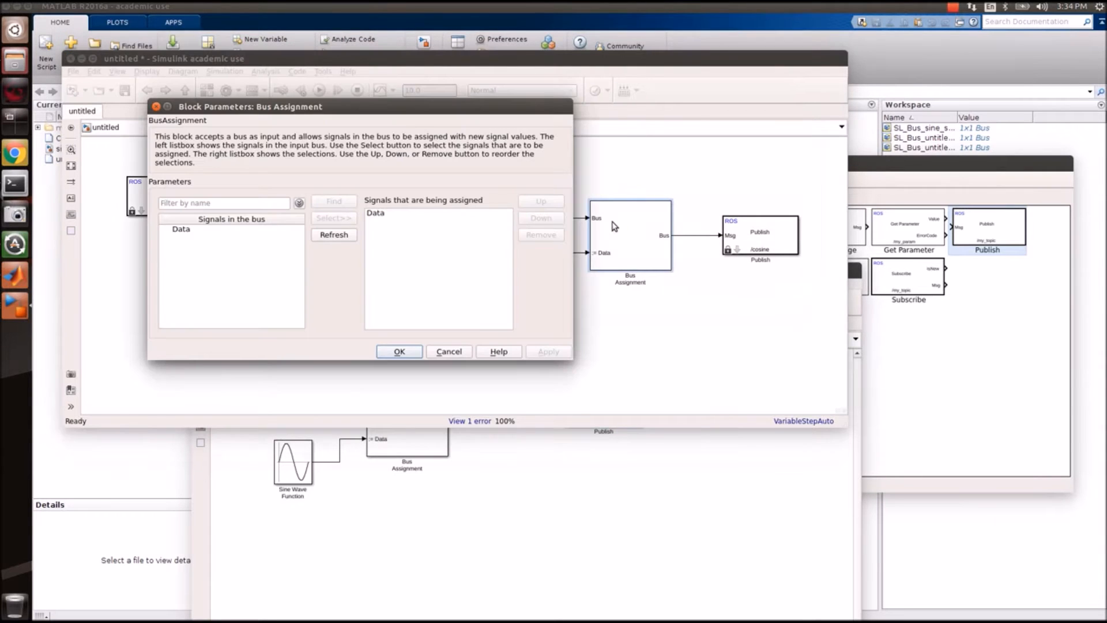
left_click(400, 351)
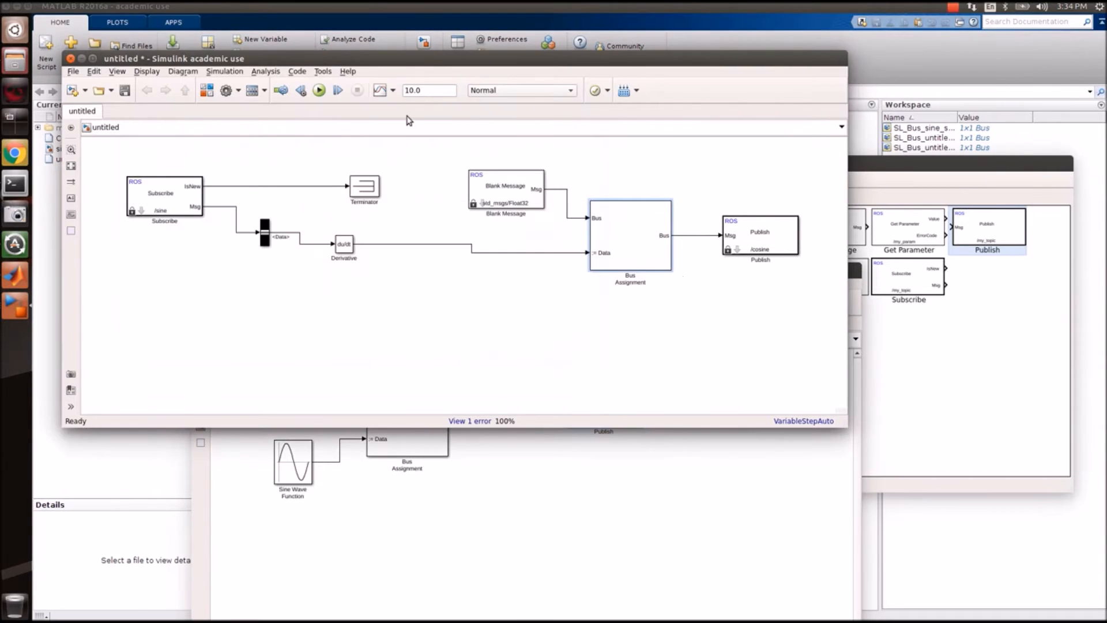
left_click(231, 73)
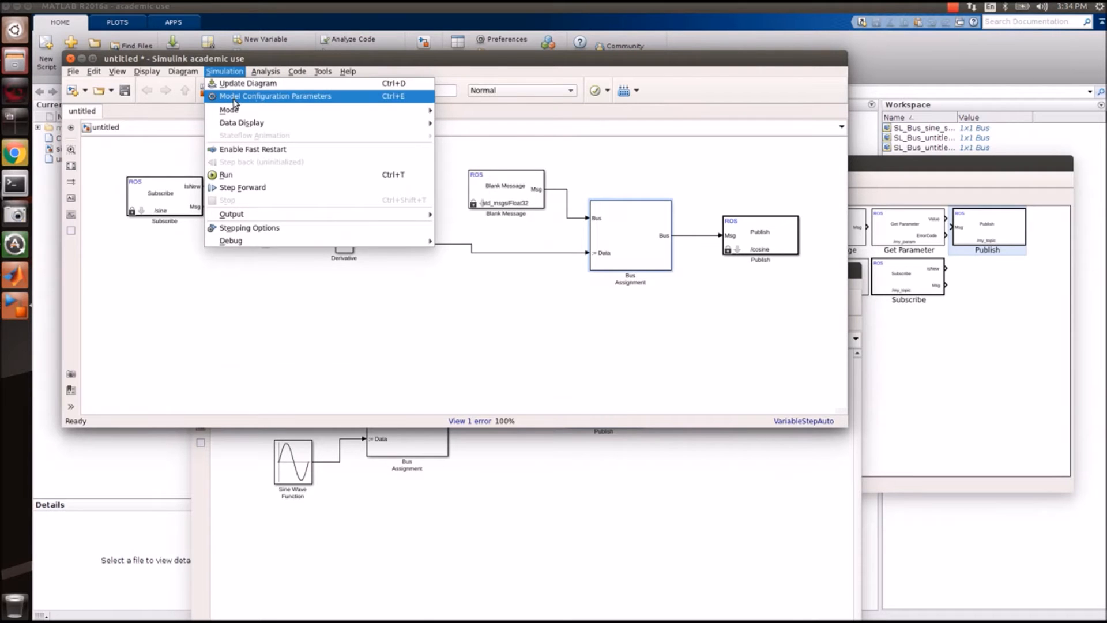
Set a fixed-step solver and target the Robot Operating System (ROS) hardware board.
left_click(233, 98)
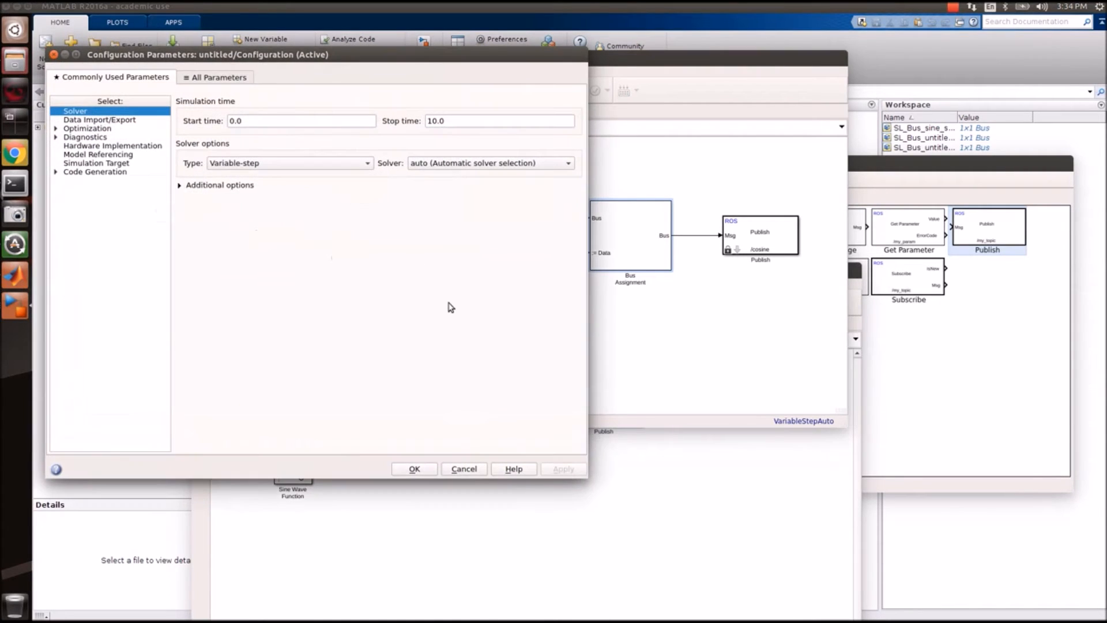
left_click(258, 166)
left_click(256, 176)
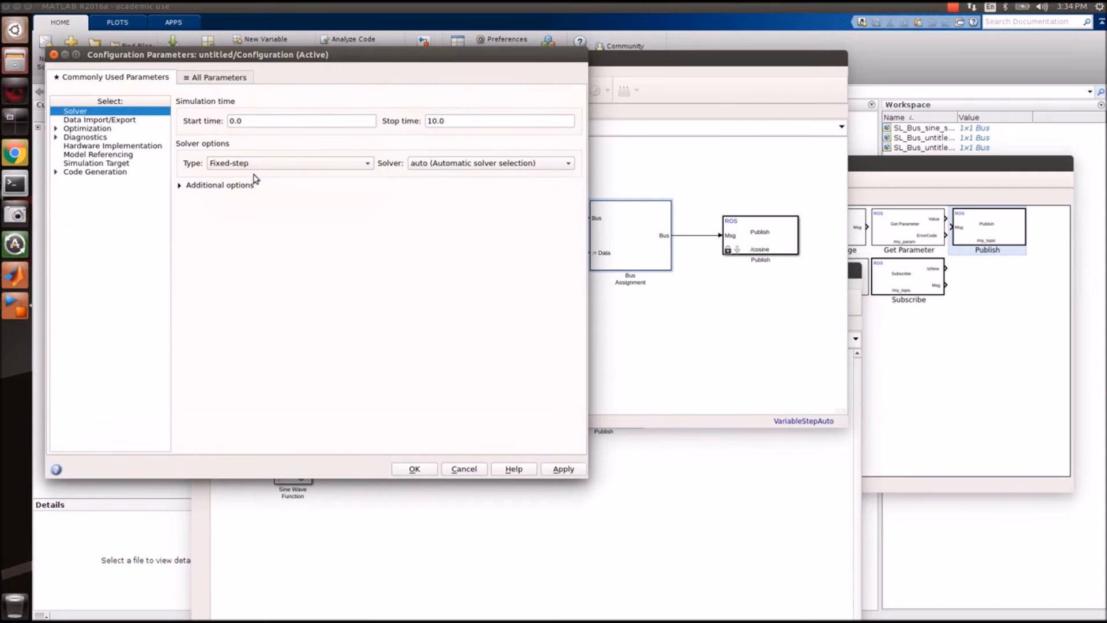
left_click(74, 148)
left_click(288, 111)
left_click(294, 120)
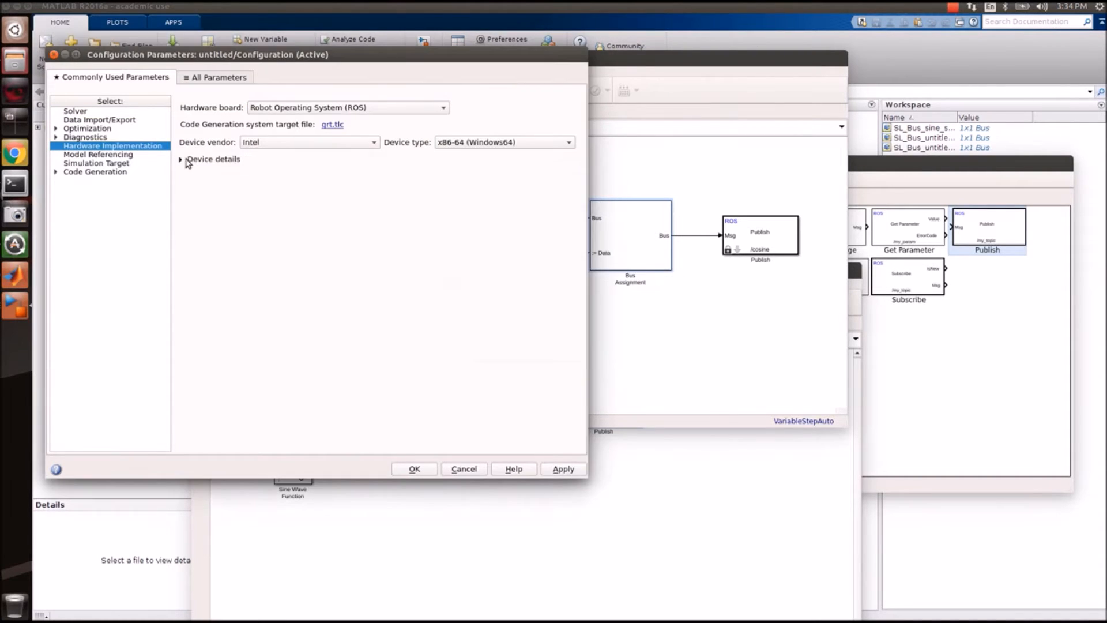
Enter the package maintainer's name and e-mail address, fixing a typo, and confirm the configuration.
triple_click(460, 261)
type("Sp")
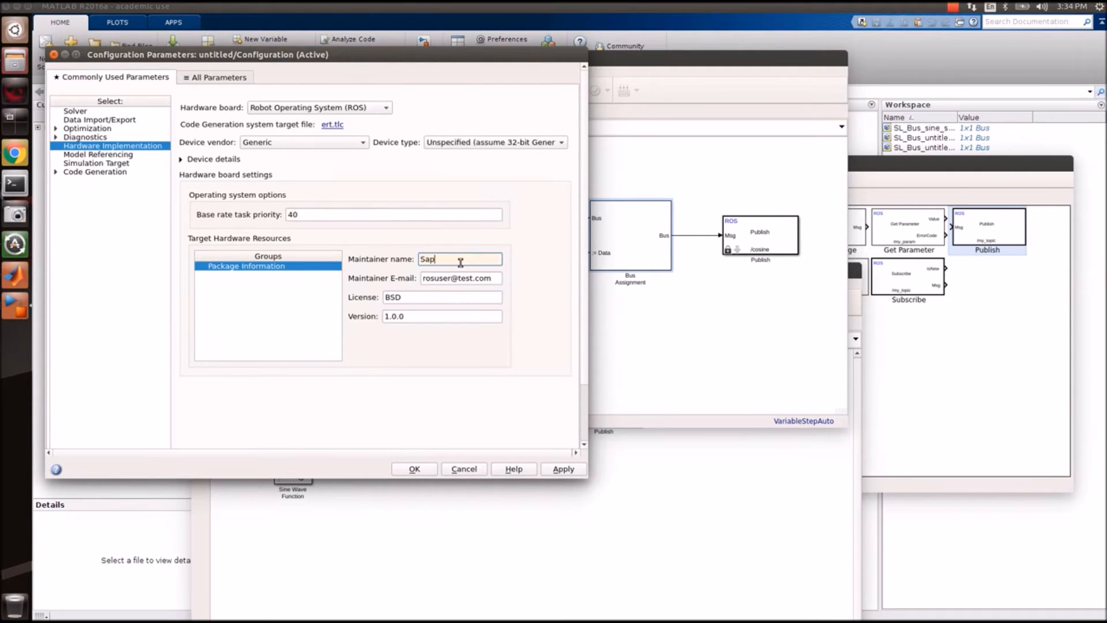
key("Tab")
type("aap")
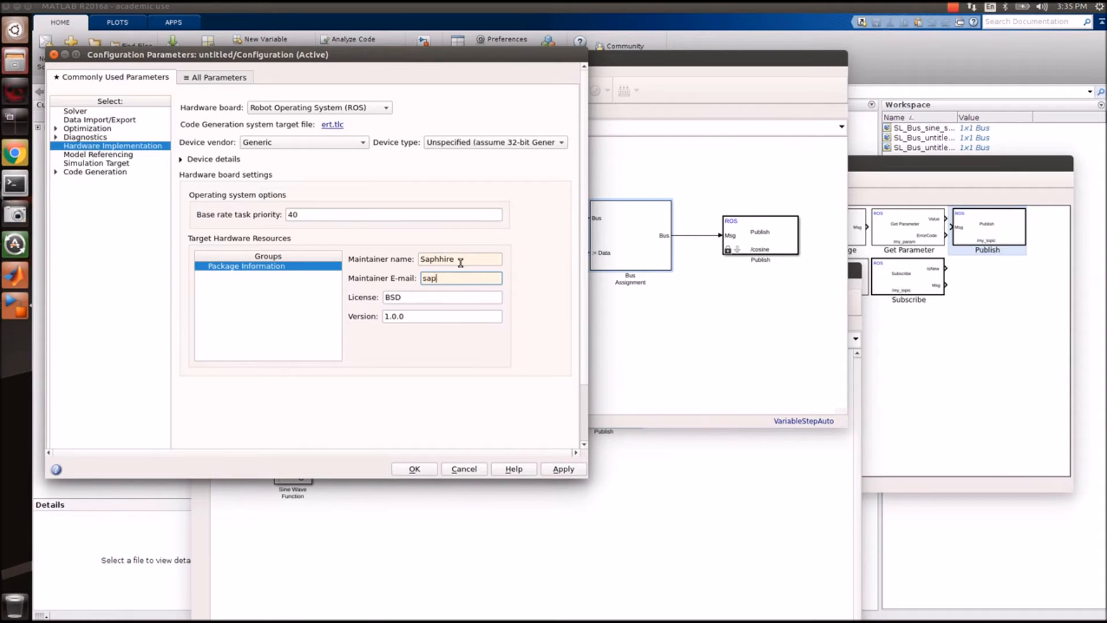
key("shift+Tab")
key("Right")
key("Left")
key("Left")
key("BackSpace")
type("p")
key("Tab")
left_click(428, 471)
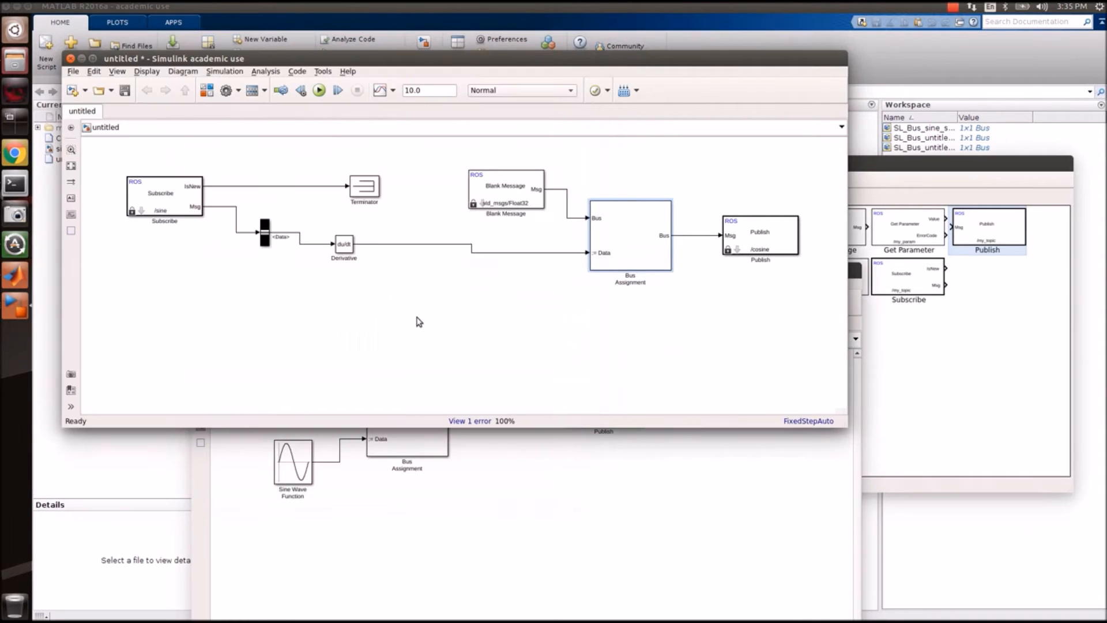
Save the new model as cosine.
left_click(125, 90)
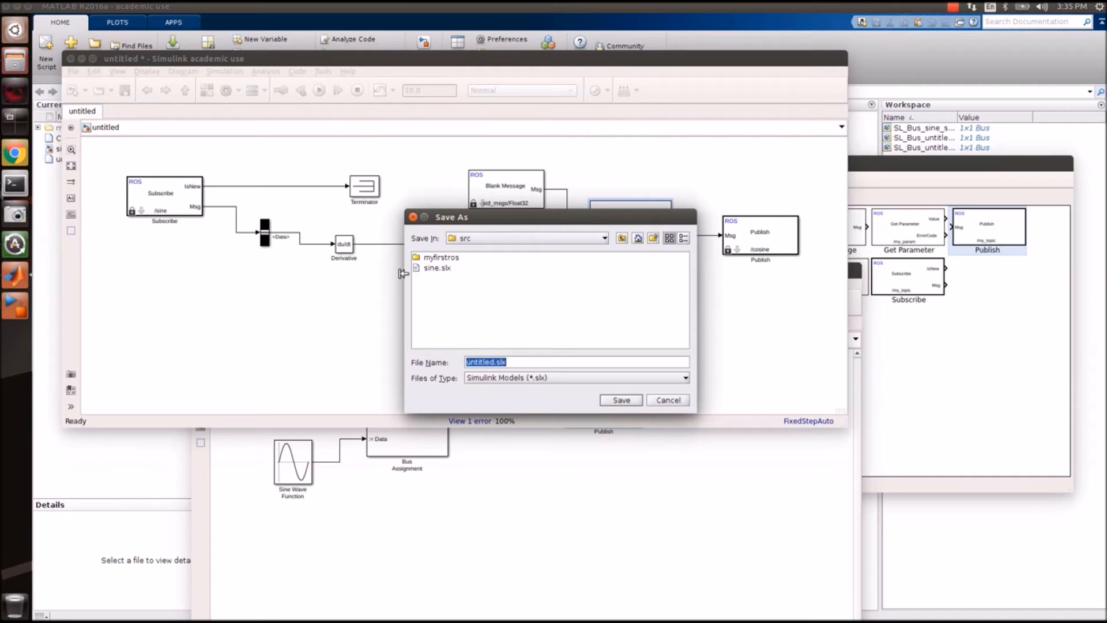
type("cosine")
left_click(615, 402)
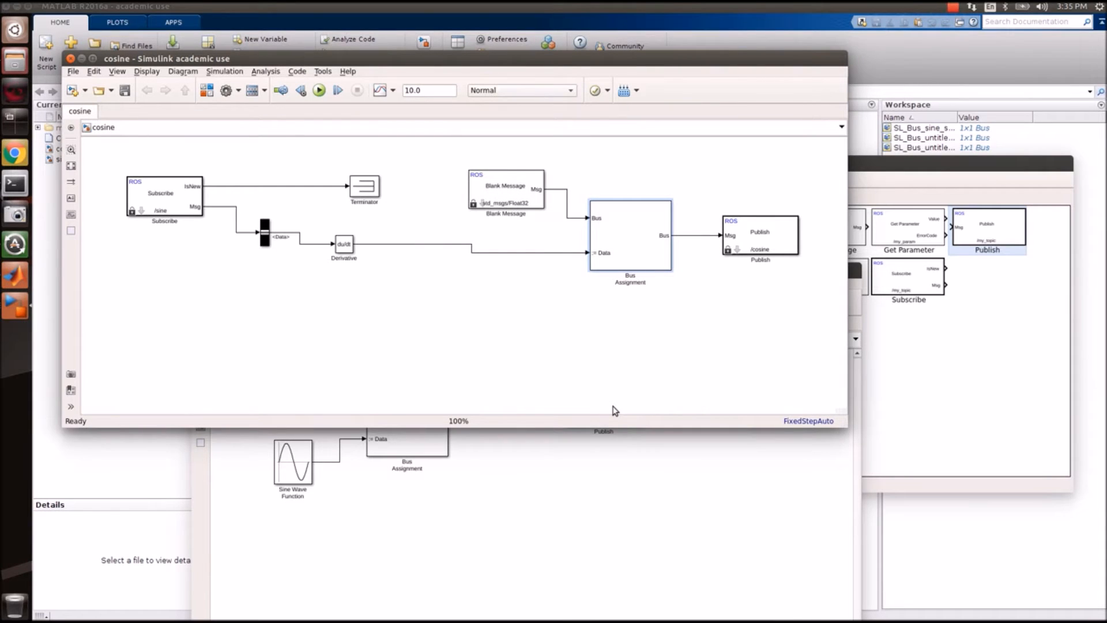
Look over the Library Browser and the sine model, then return to cosine.
left_click(968, 437)
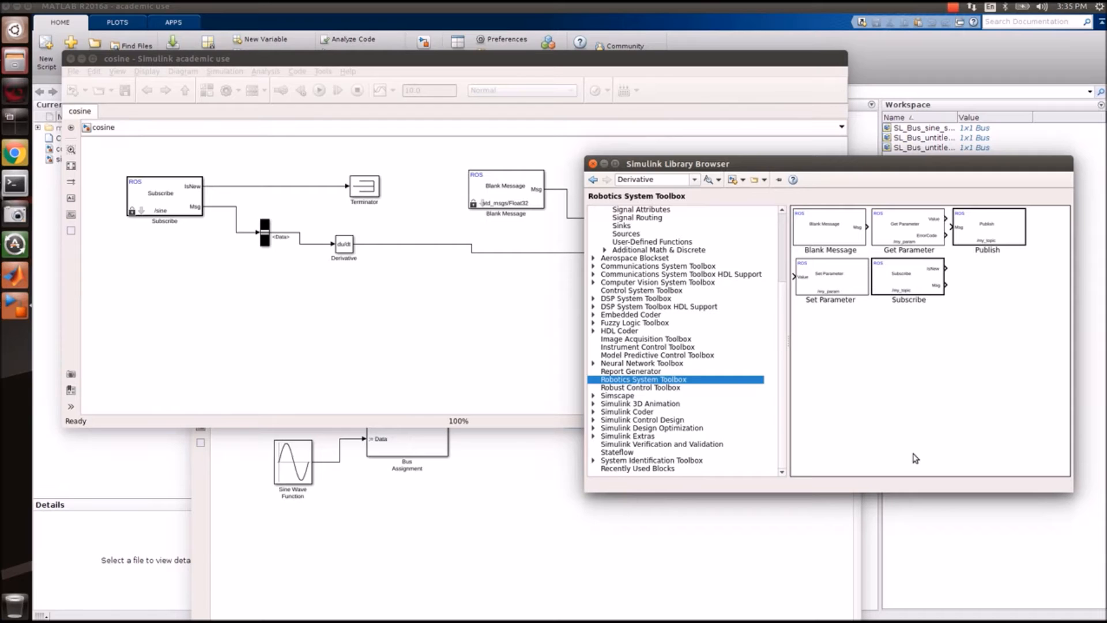
left_click(521, 600)
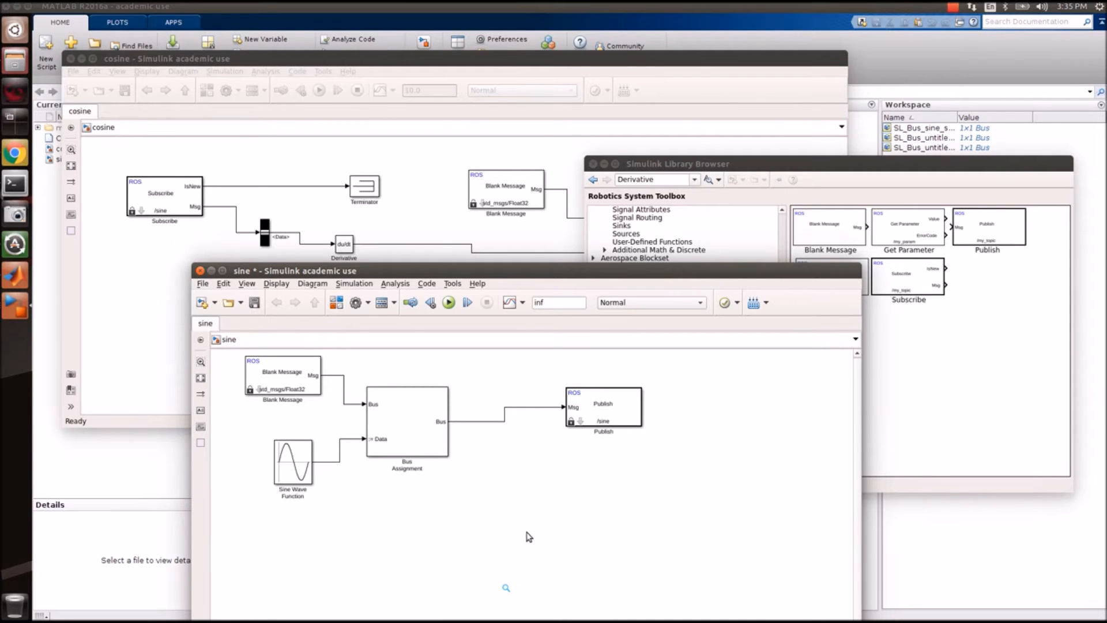
left_click(433, 207)
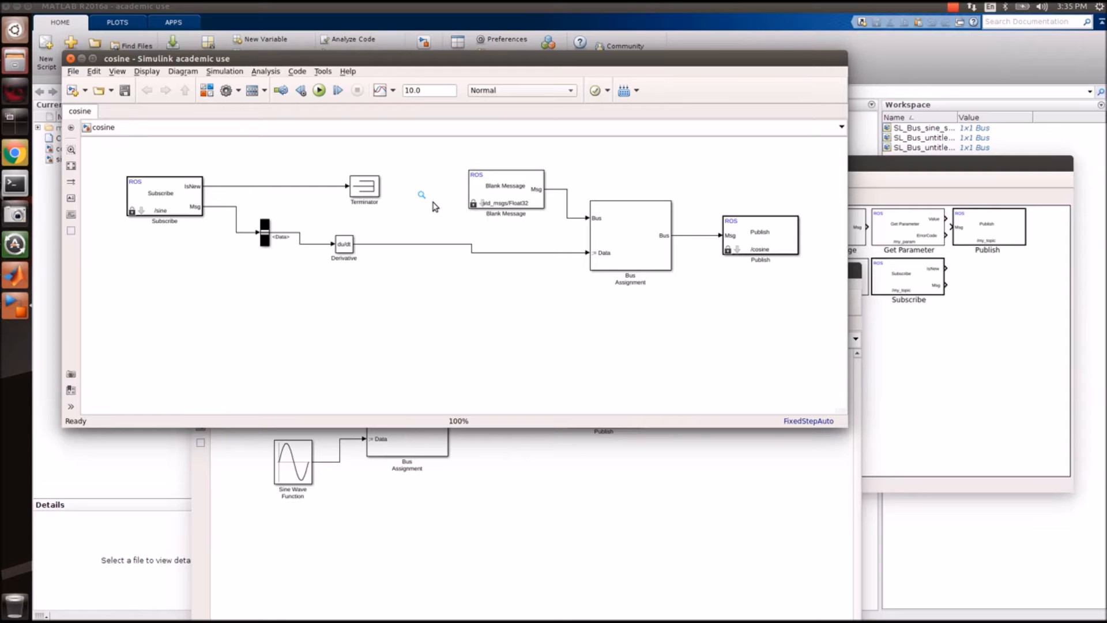
Save the sine model and set the cosine model's stop time to inf.
left_click(353, 522)
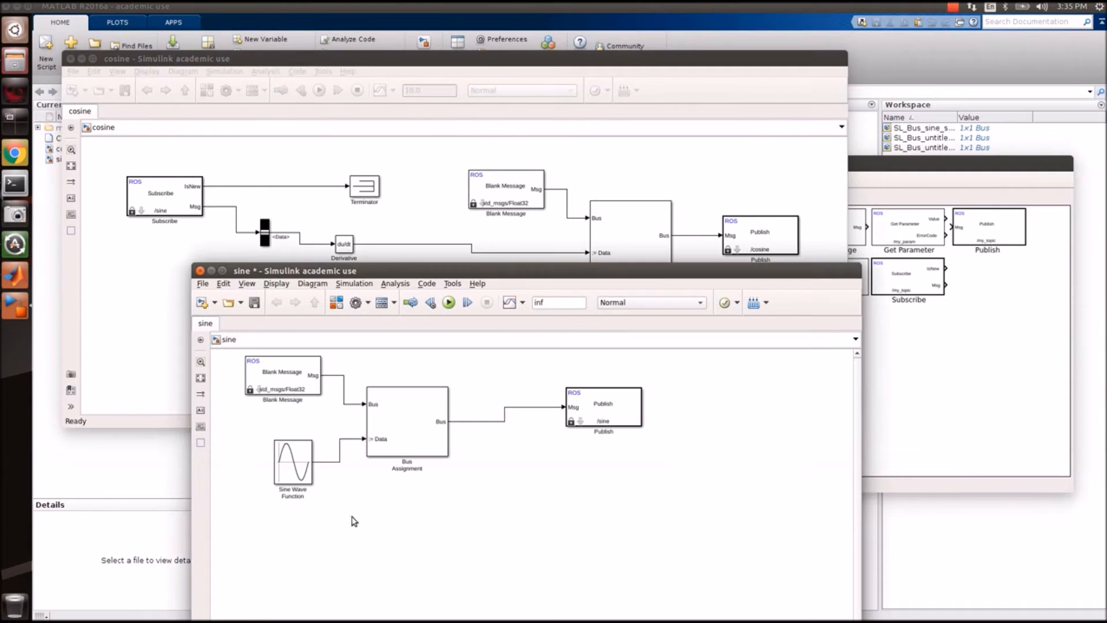
key("ctrl+s")
left_click(474, 72)
left_click(432, 91)
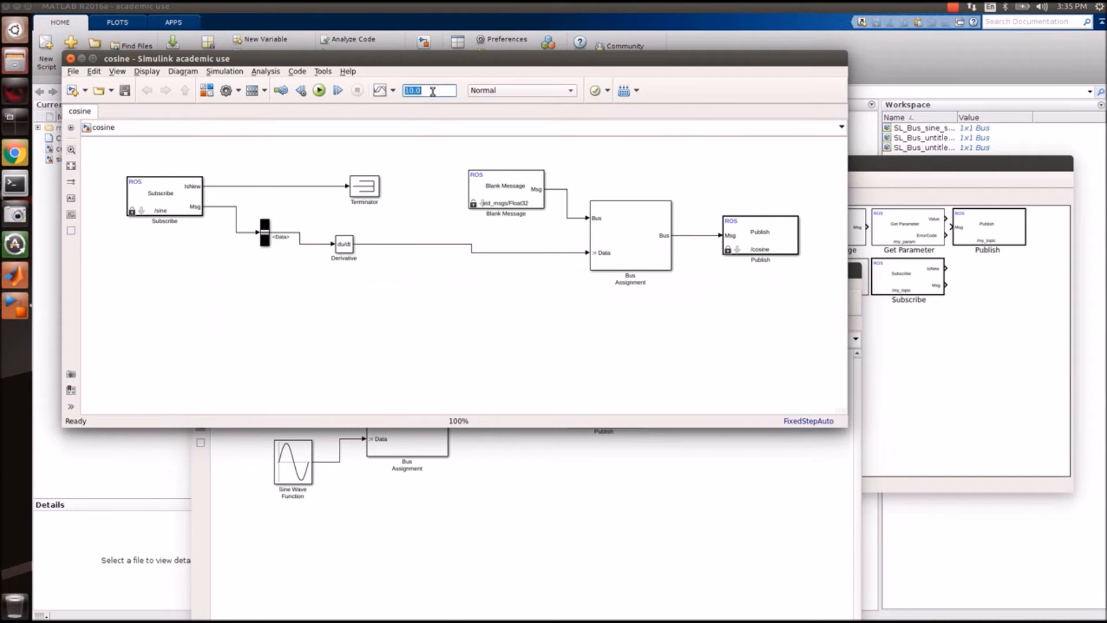
type("inf")
key("Return")
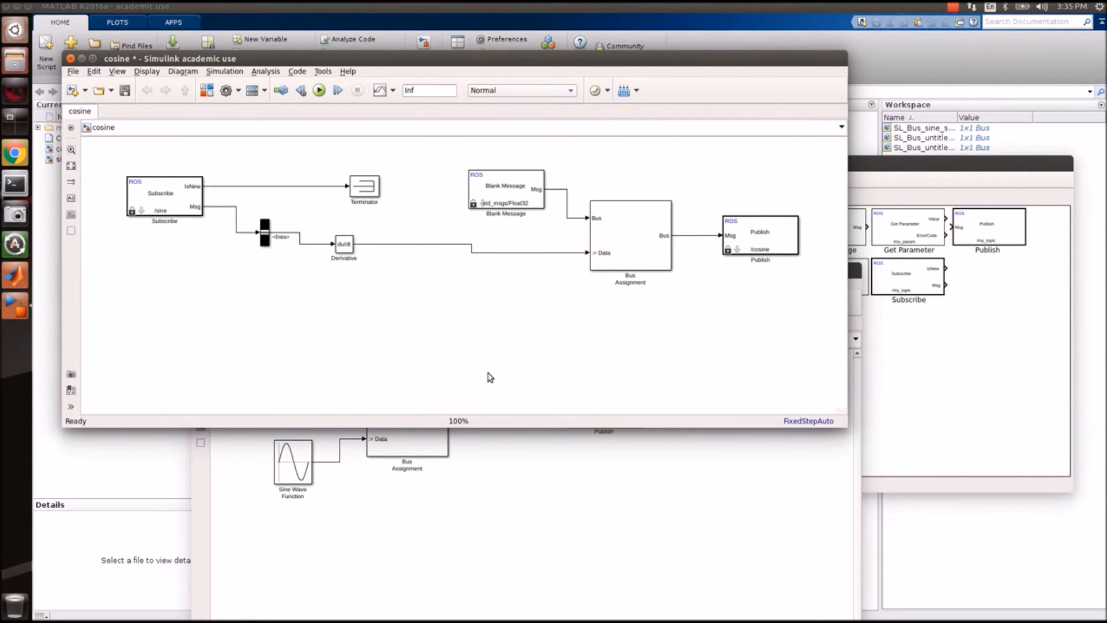
Build the sine model, which fails with two single-vs-double data type mismatch errors.
left_click(565, 524)
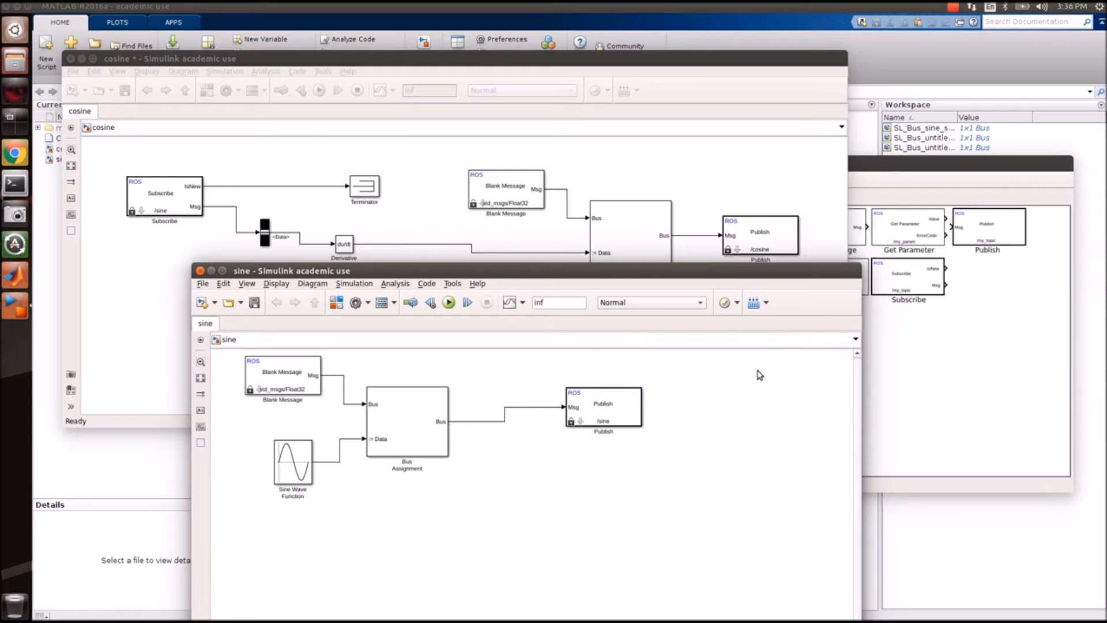
left_click(754, 307)
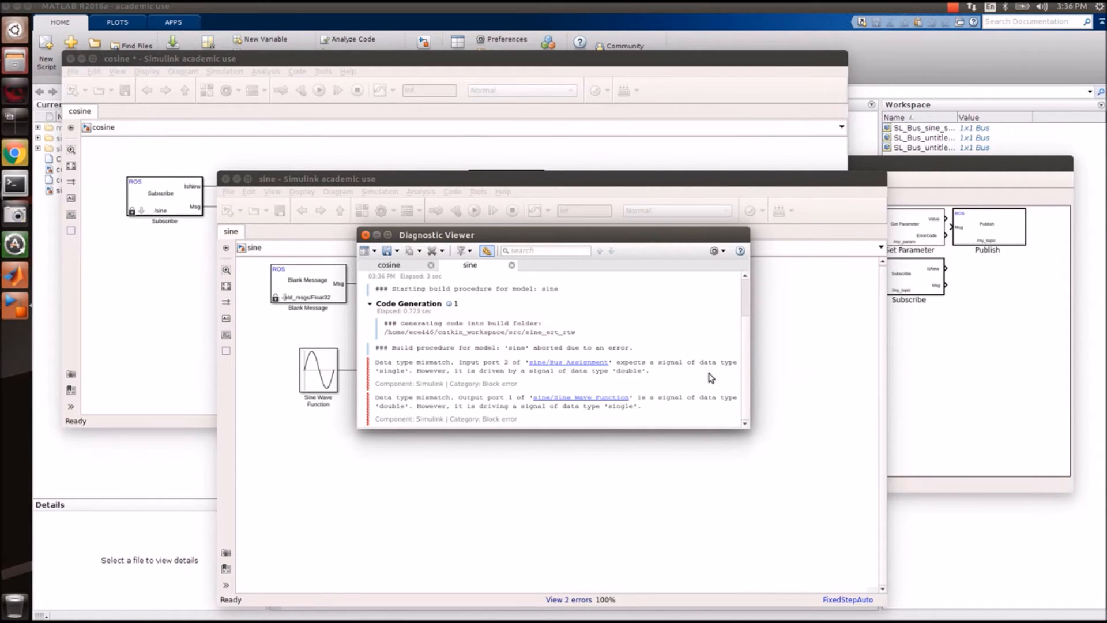
left_click(365, 235)
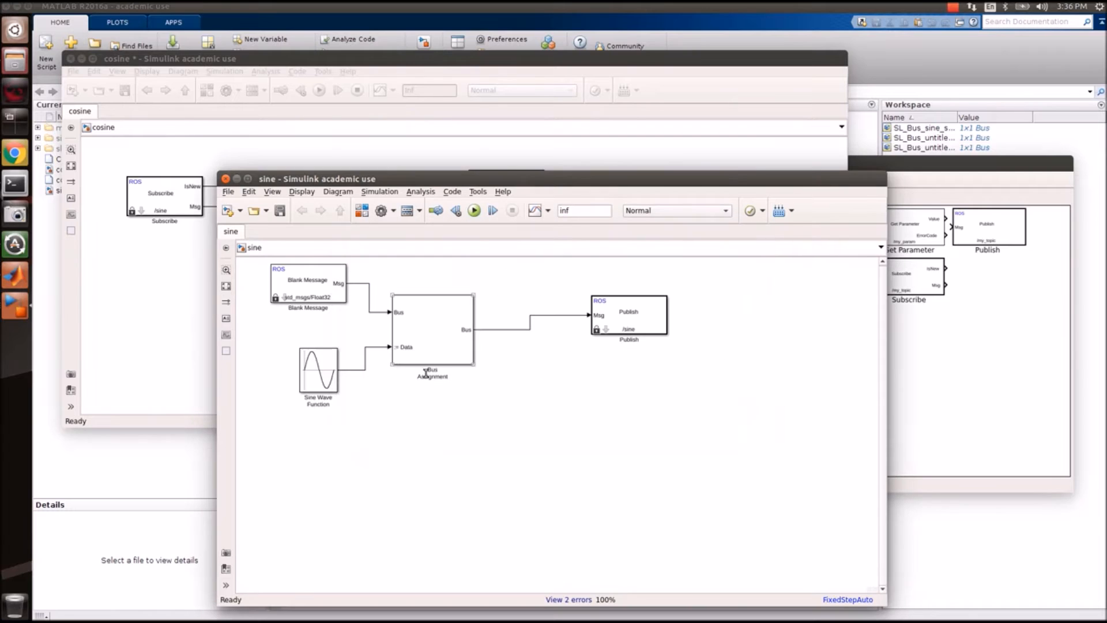
Check the Bus Assignment block's Data signal and move the build error report aside.
double_click(409, 332)
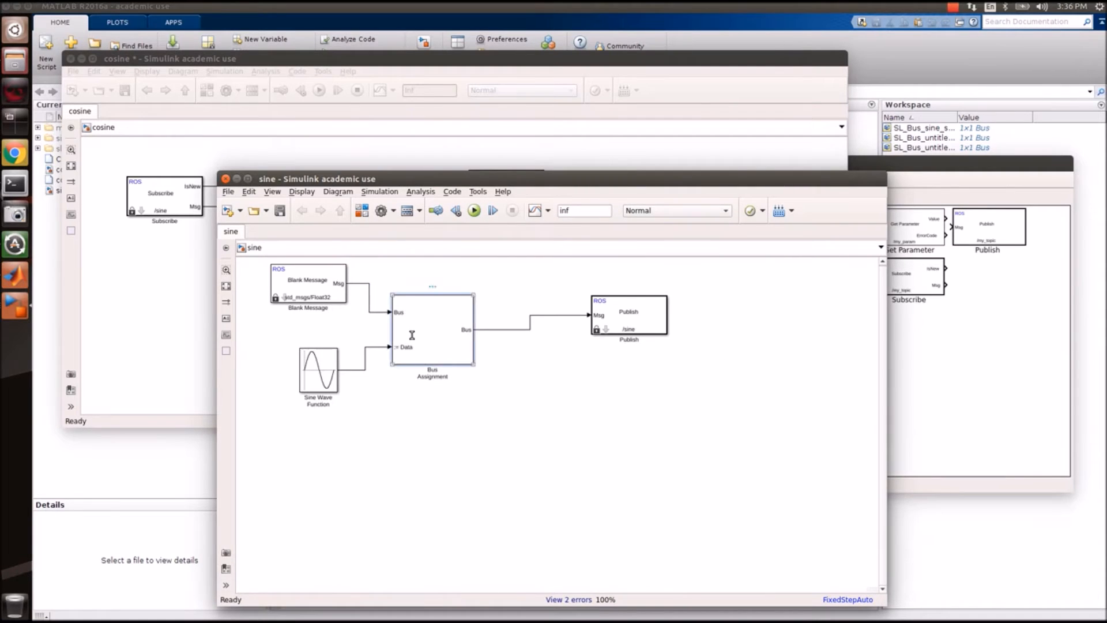
left_click(544, 323)
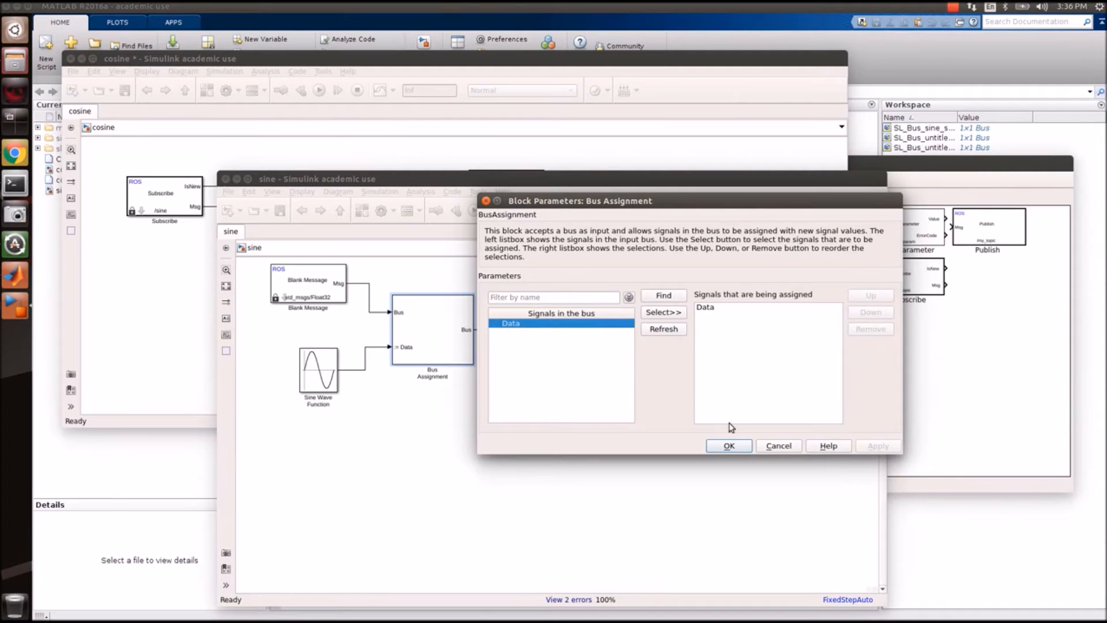
left_click(777, 446)
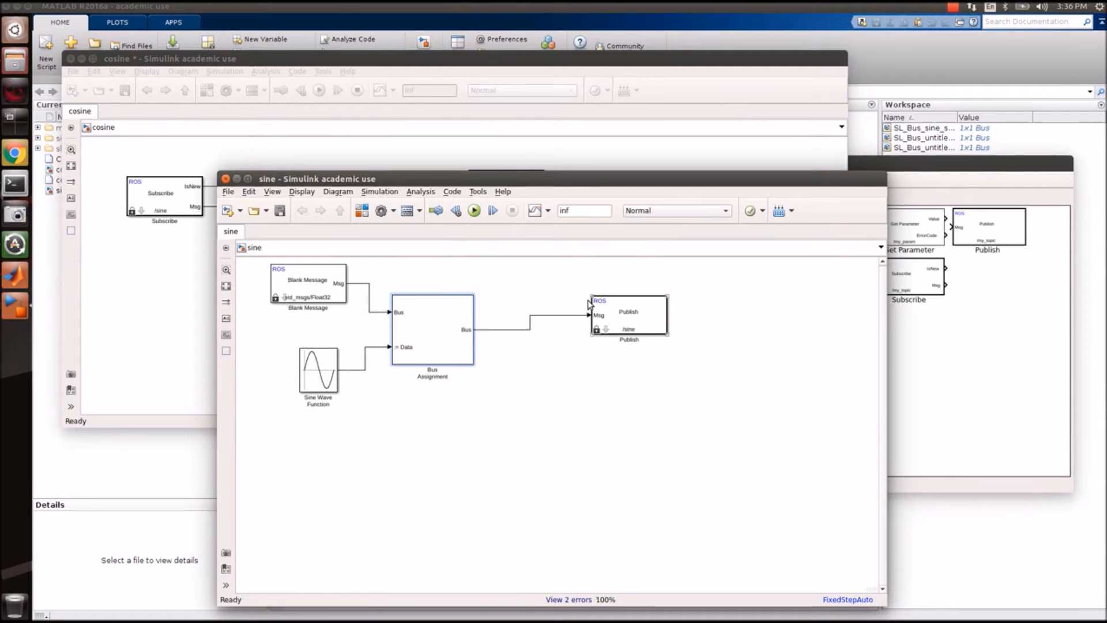
left_click(563, 599)
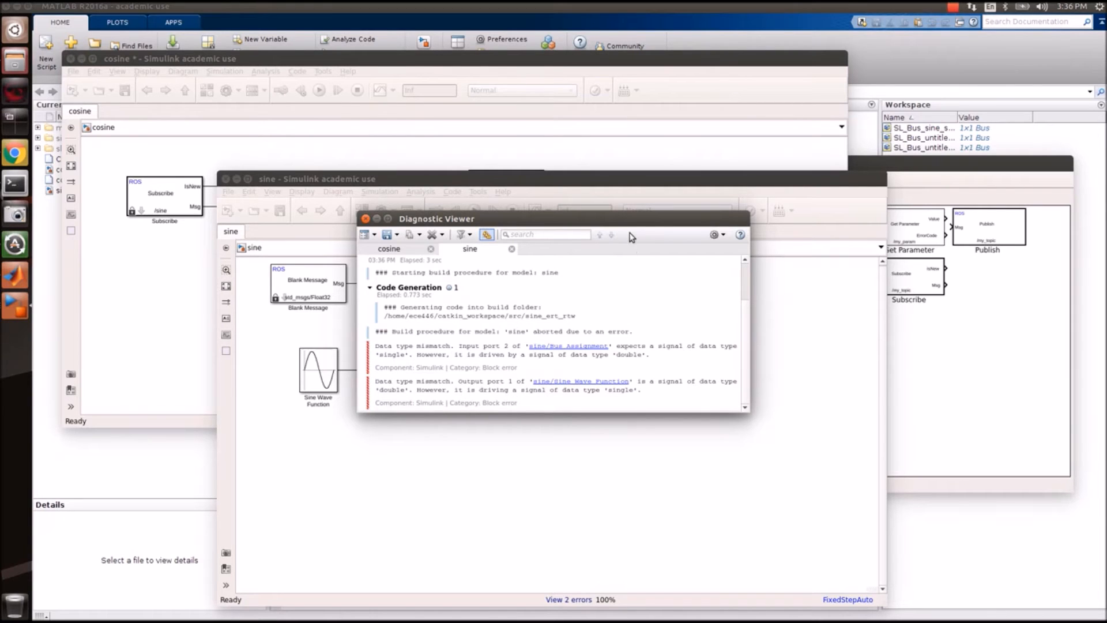
left_click_drag(639, 221, 900, 337)
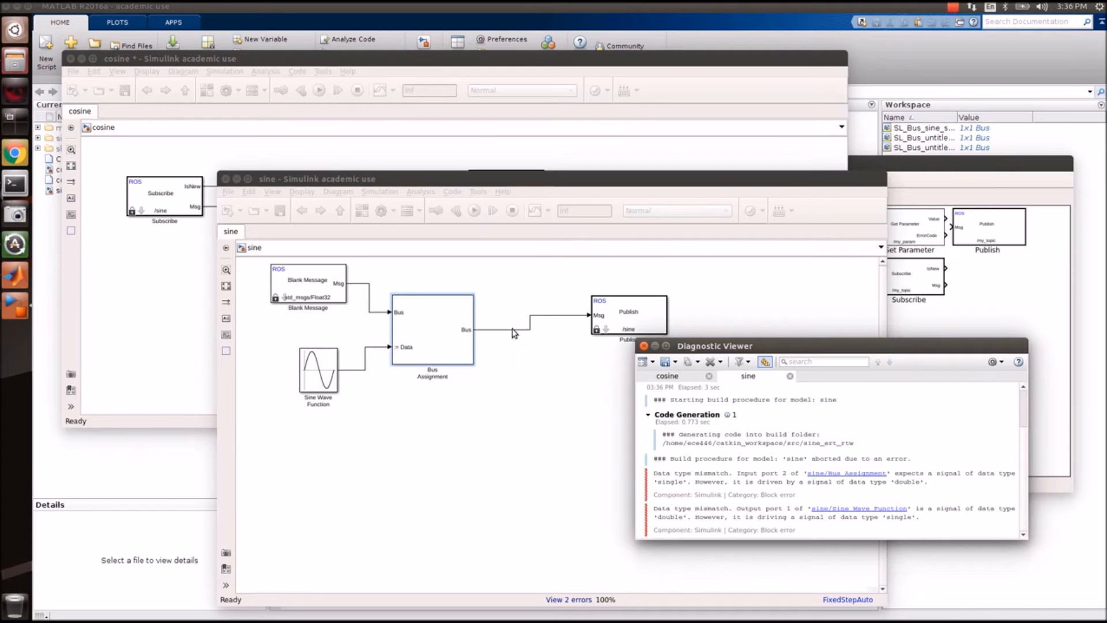
Check the Sine Wave Function settings, review the build errors, and select the Blank Message block.
left_click(314, 371)
double_click(319, 372)
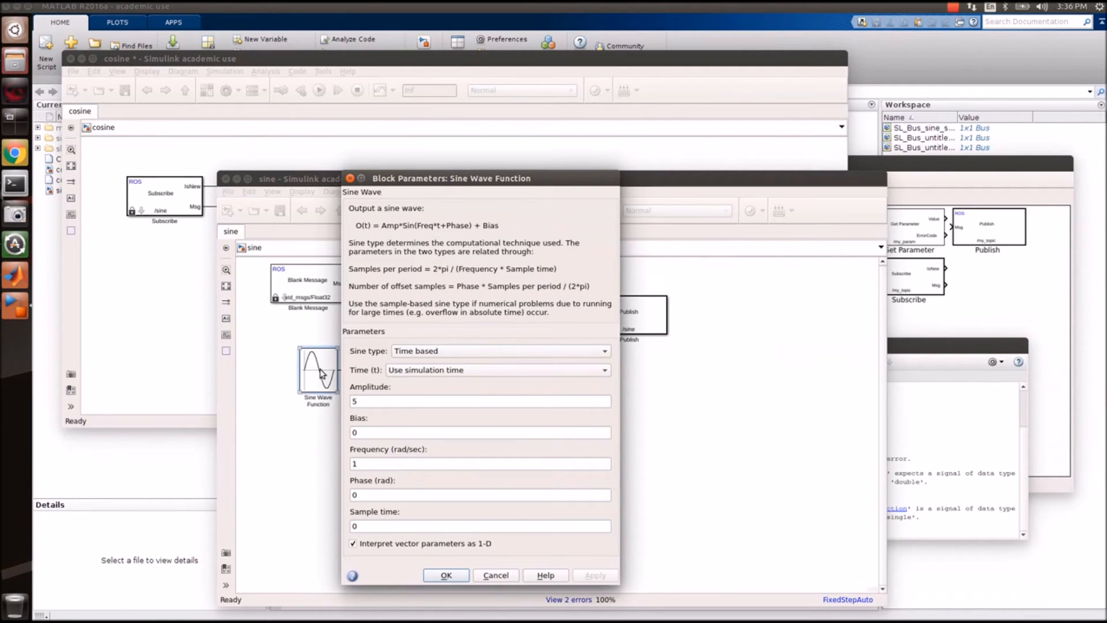
left_click(498, 575)
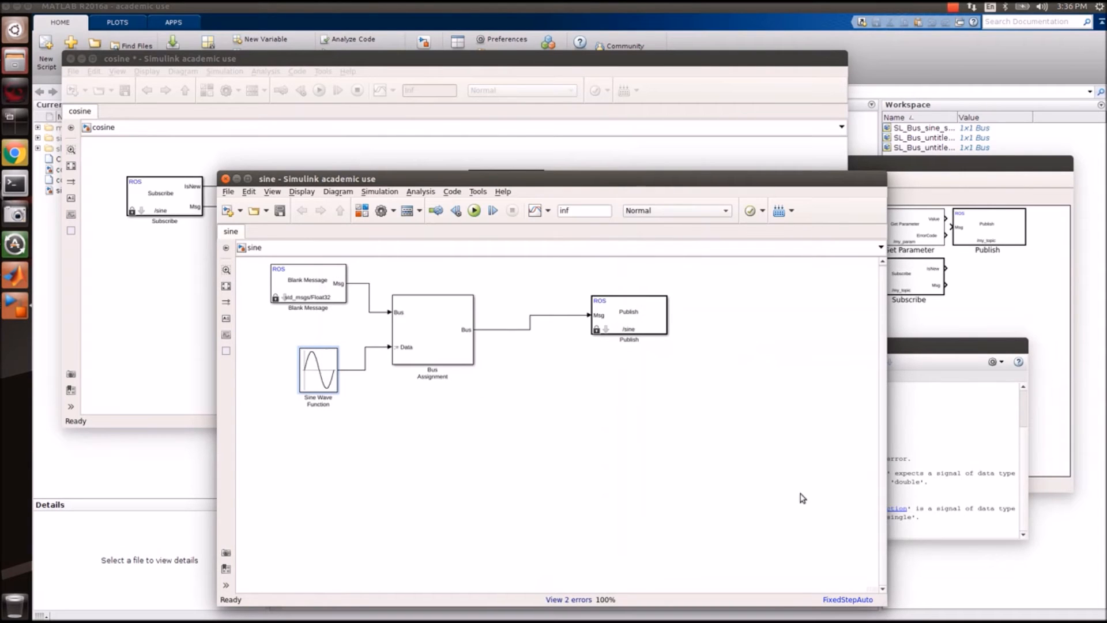
left_click(922, 468)
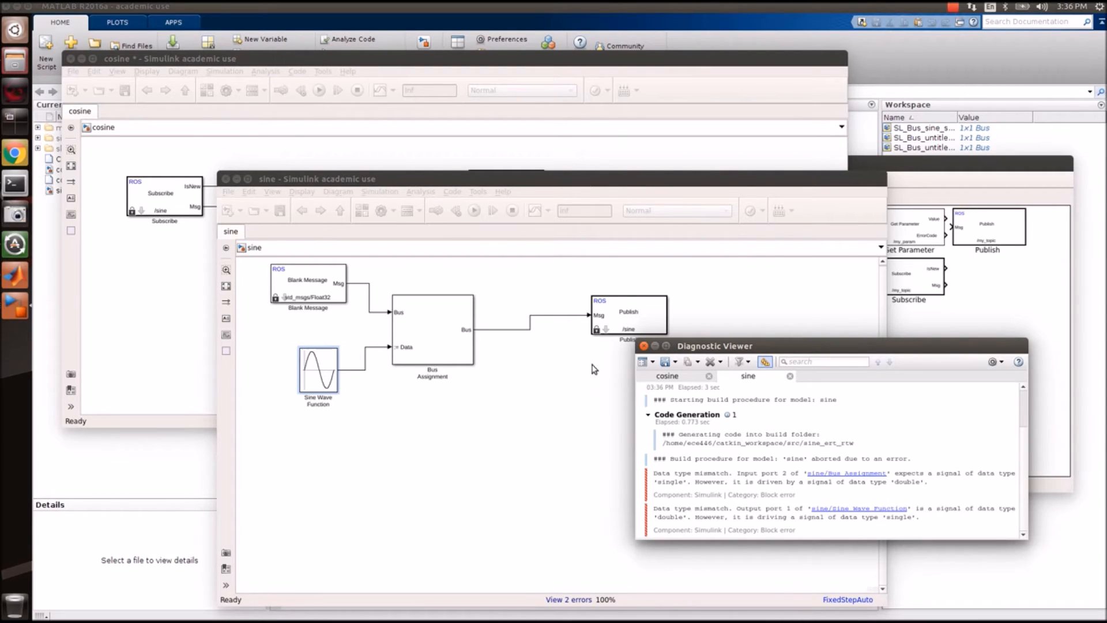
left_click(311, 304)
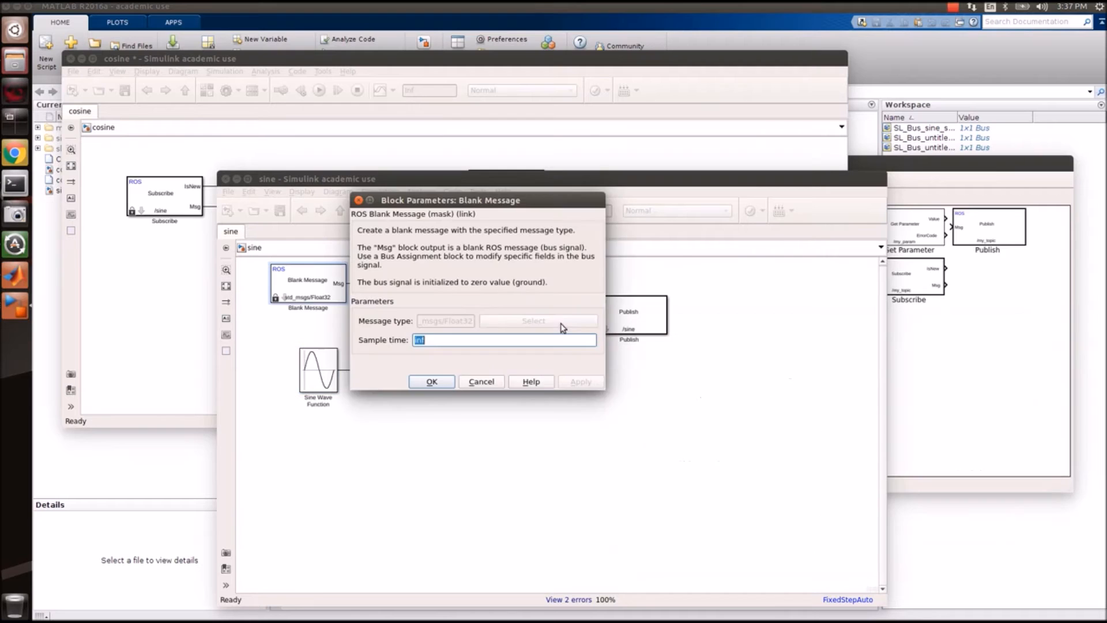
Change the Blank Message block's message type to std_msgs/Float64.
left_click(560, 322)
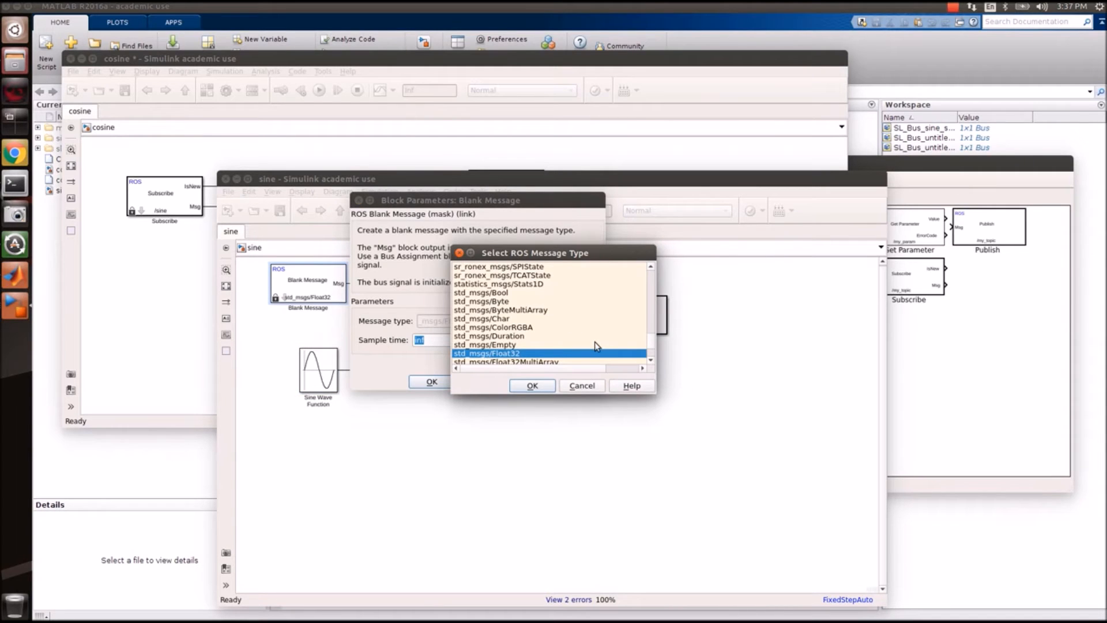
key("Down")
key("Down")
key("Down")
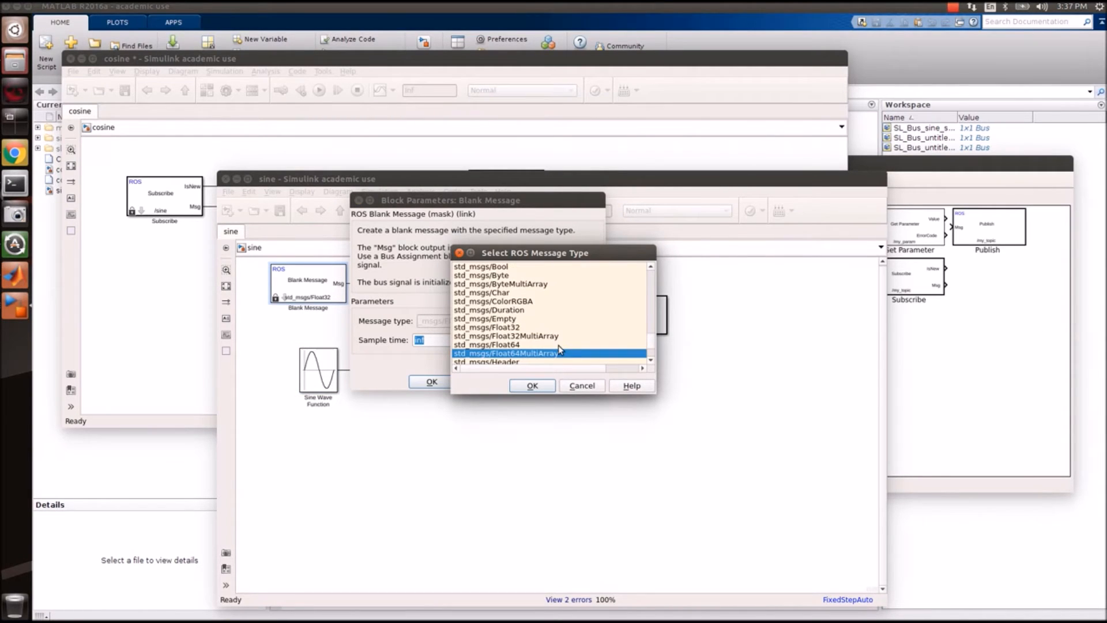
left_click(558, 345)
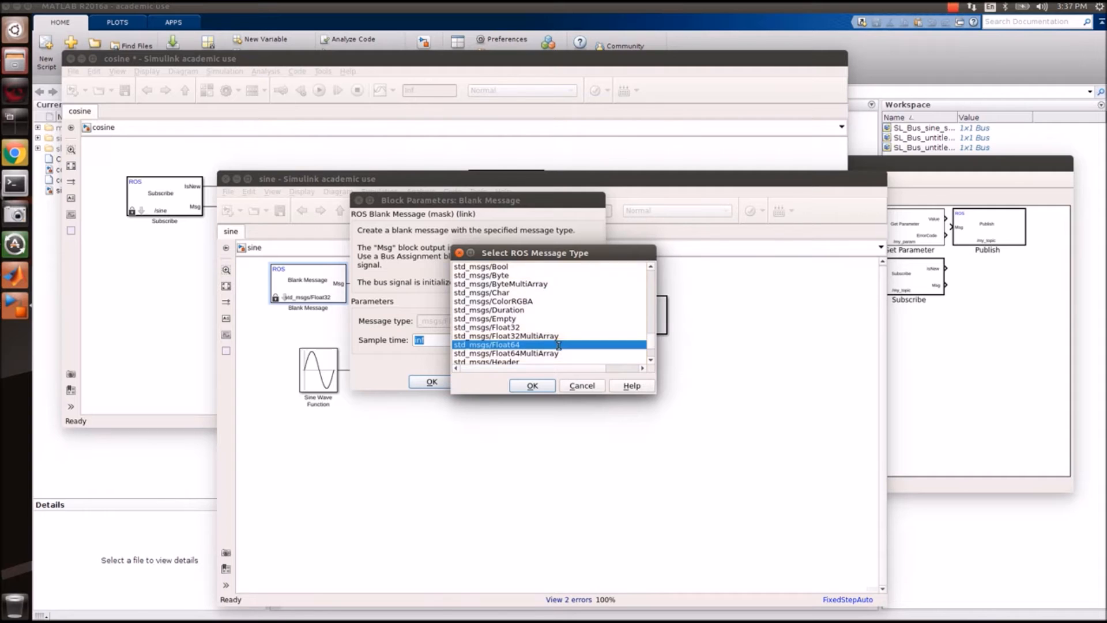
left_click(532, 385)
left_click(439, 387)
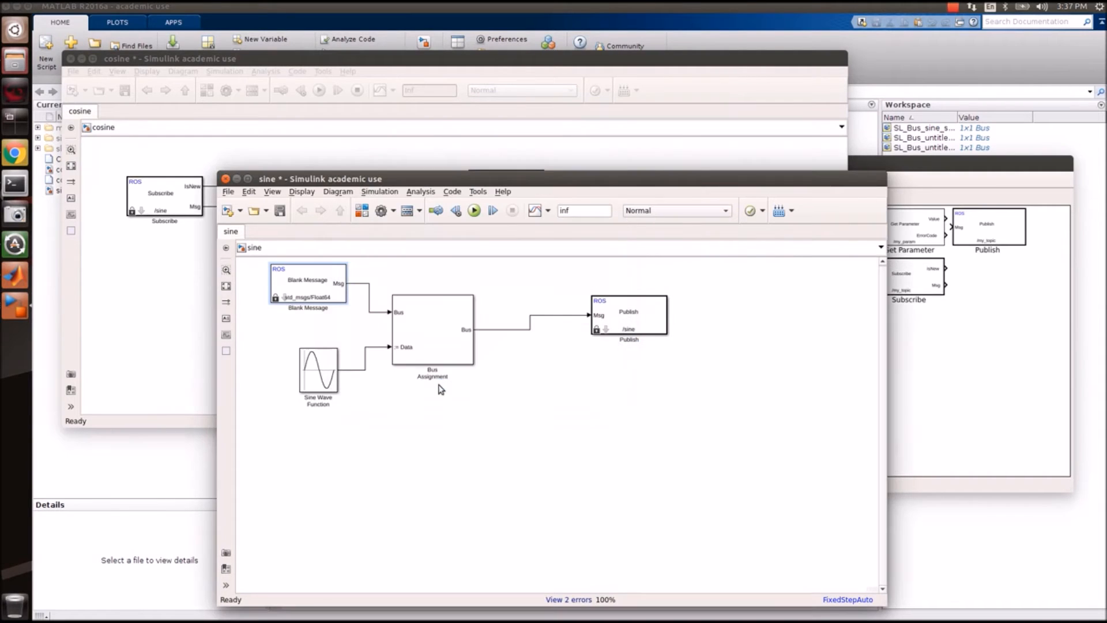
Change the Publish block's message type to std_msgs/Float64 and save the sine model.
left_click(623, 331)
double_click(425, 345)
left_click(788, 445)
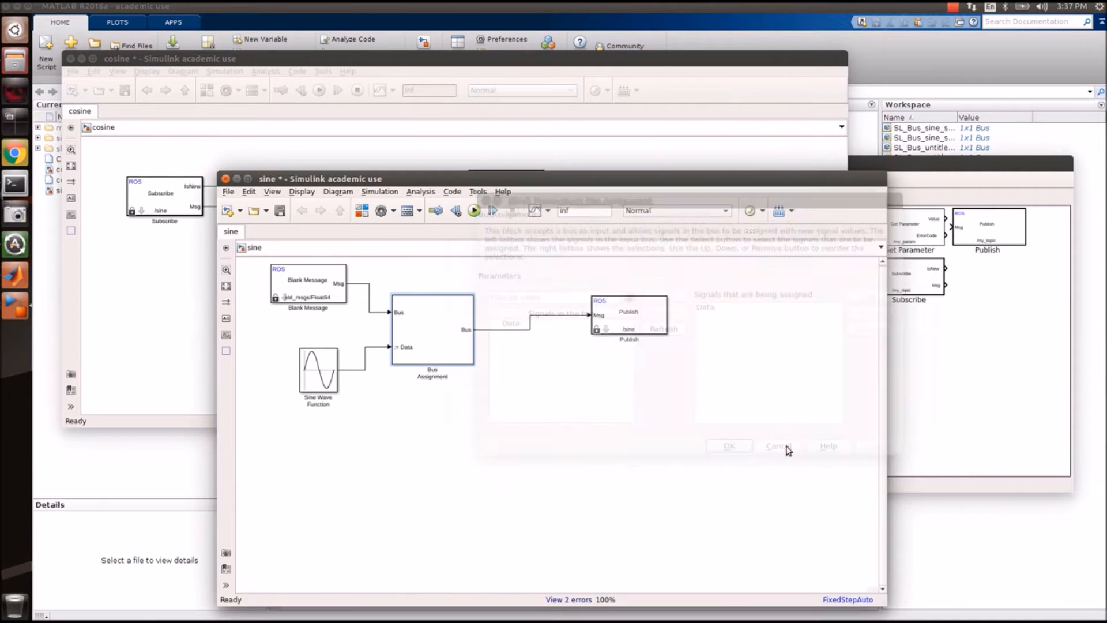
double_click(651, 322)
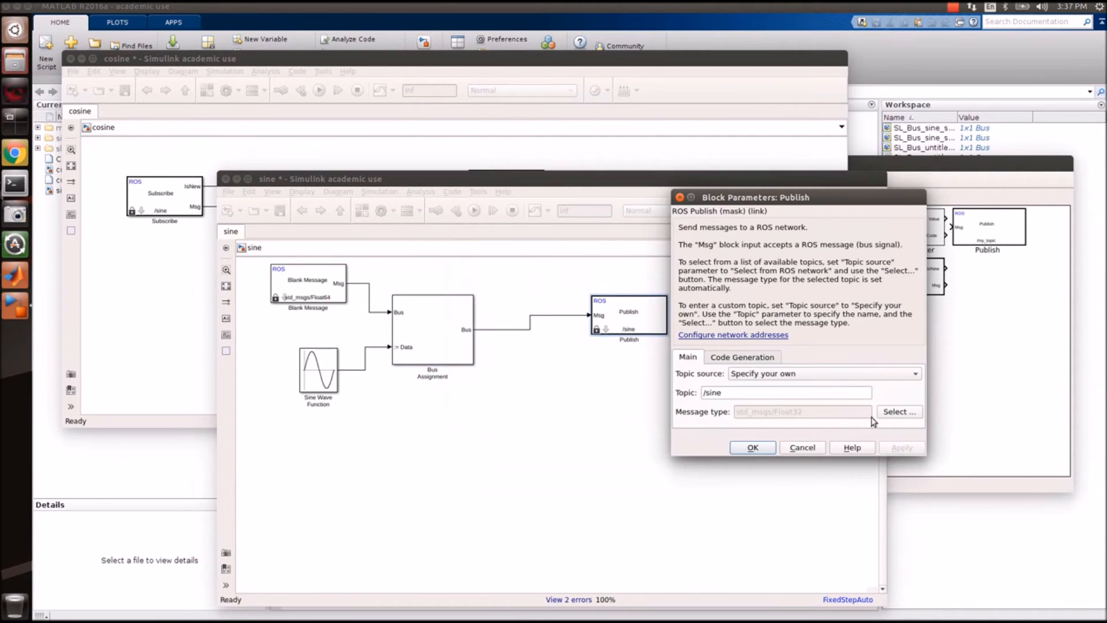
left_click(897, 412)
left_click(651, 361)
left_click(651, 362)
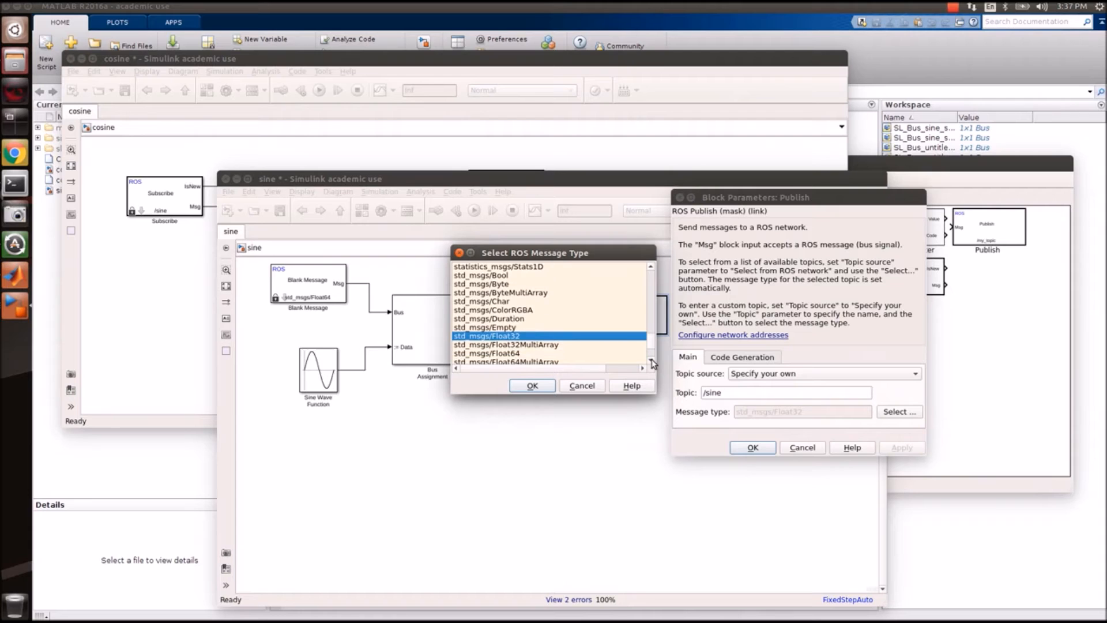
left_click(562, 354)
left_click(532, 385)
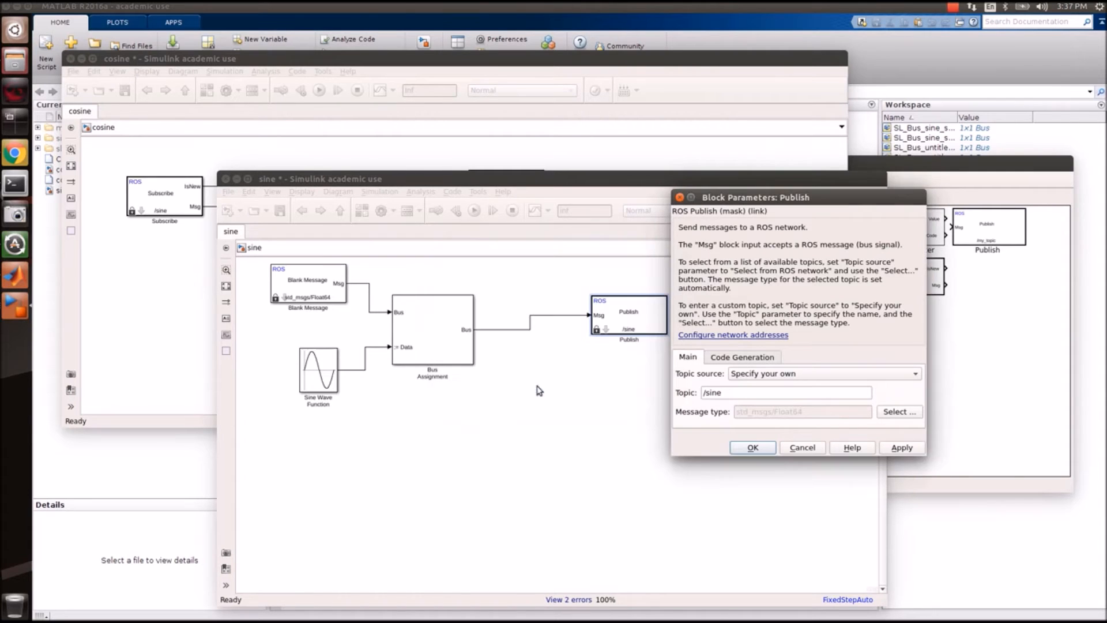
left_click(766, 449)
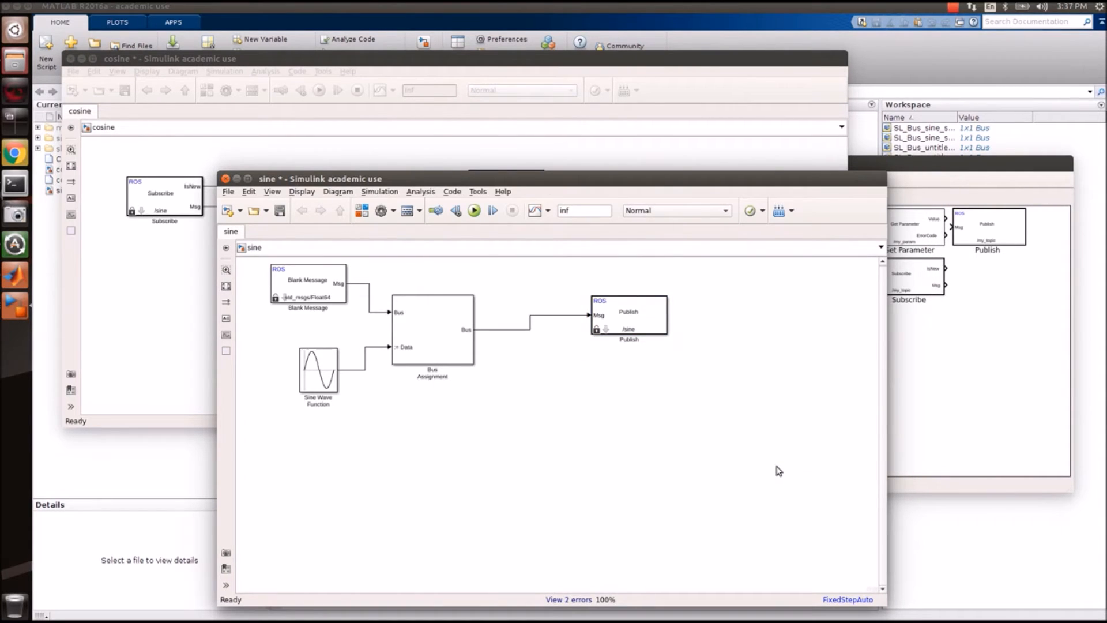
left_click(280, 211)
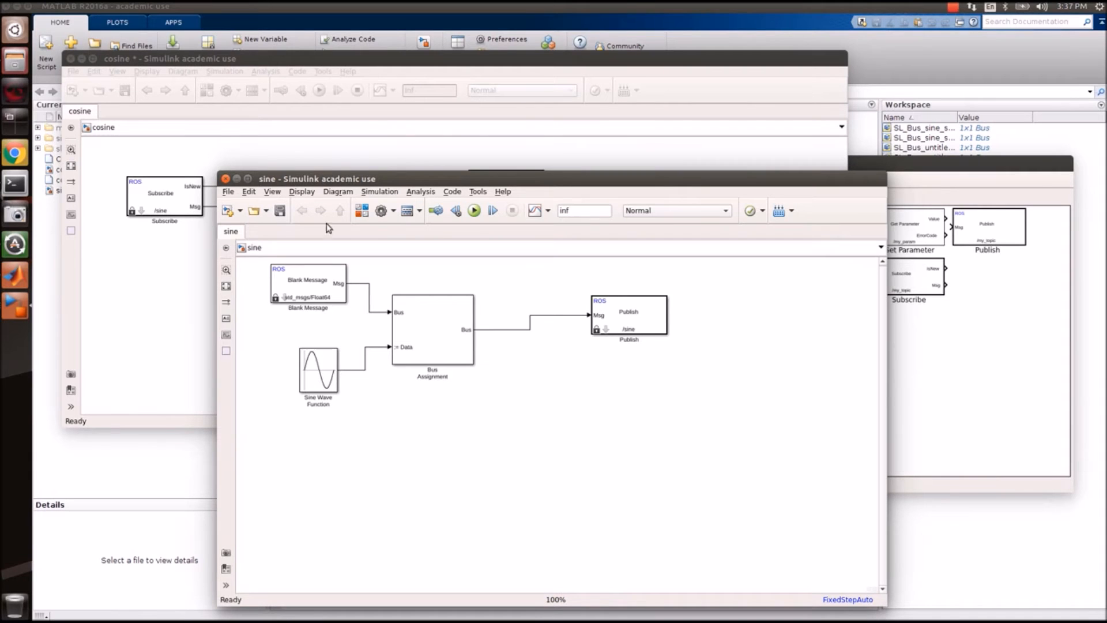
Build the sine model and dismiss the Sine Wave Function continuous-time error.
left_click(781, 214)
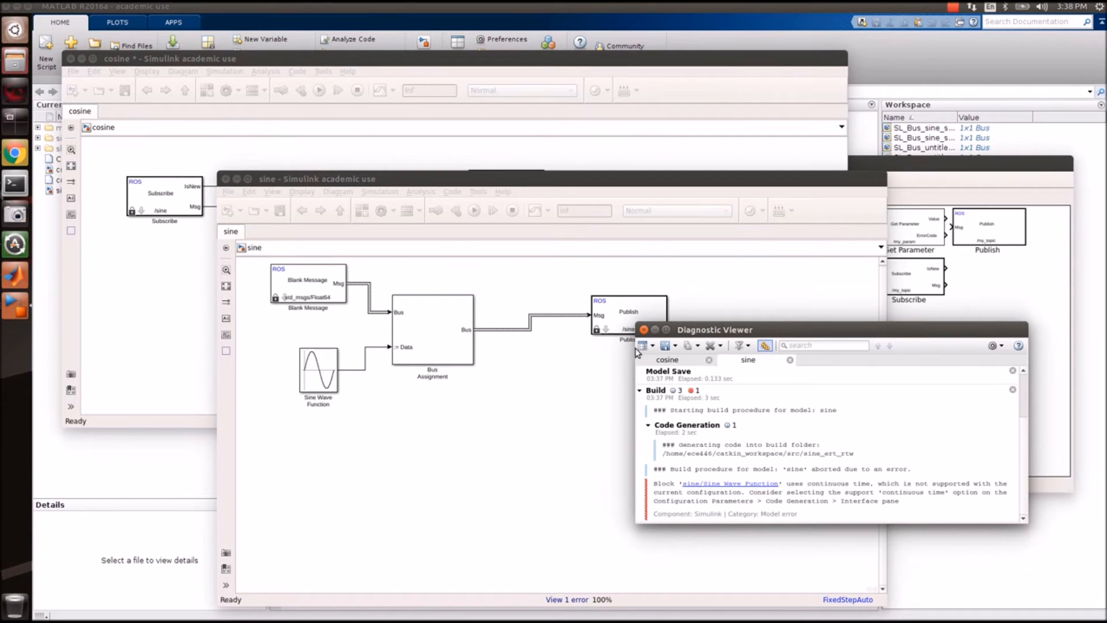
left_click(643, 330)
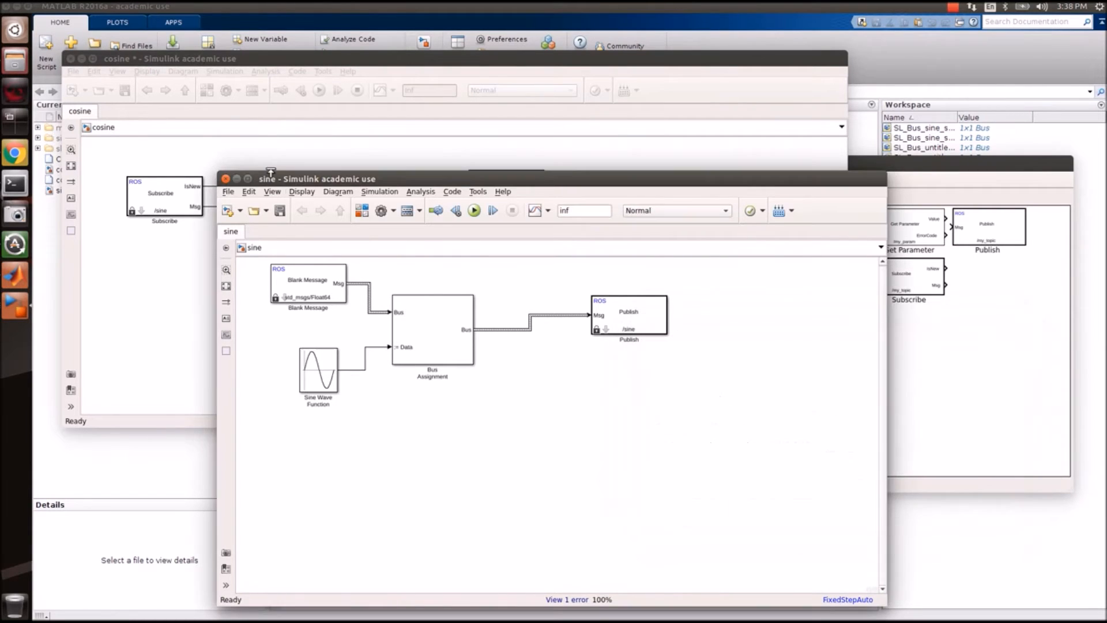
Tick continuous time under Code Generation > Interface in the sine model's configuration parameters.
left_click(379, 192)
left_click(384, 216)
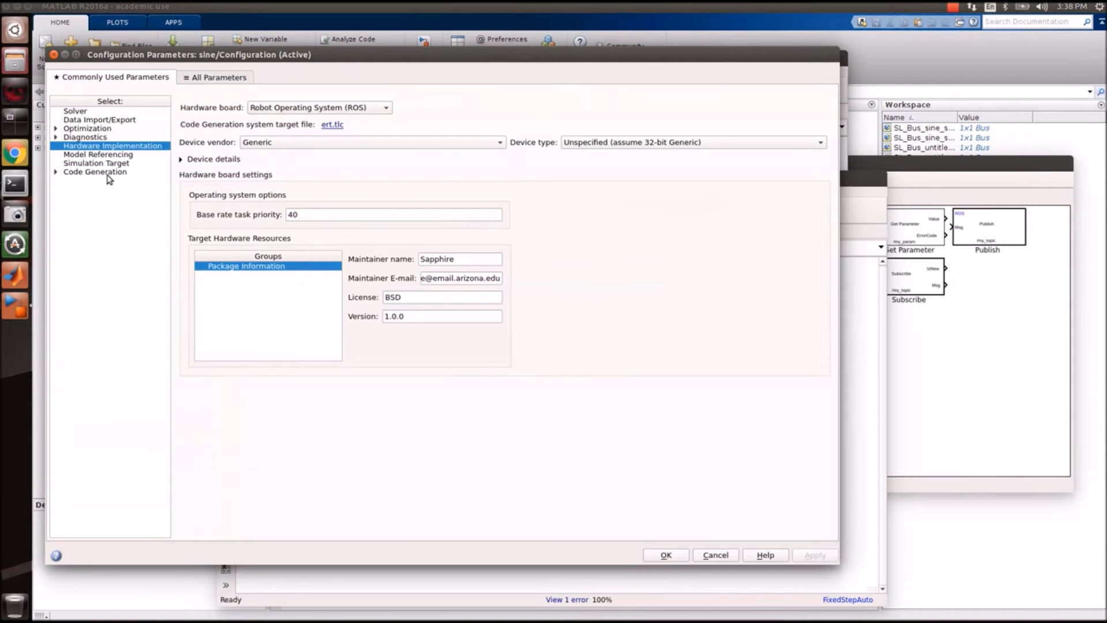
left_click(108, 174)
left_click(57, 171)
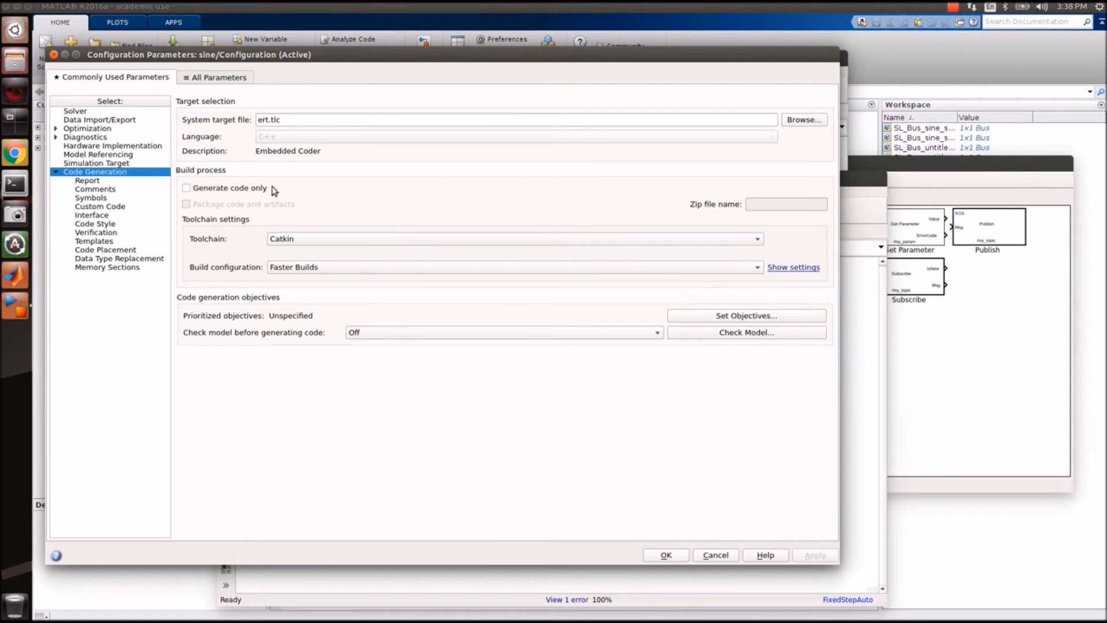
left_click(305, 267)
left_click(308, 266)
left_click(881, 531)
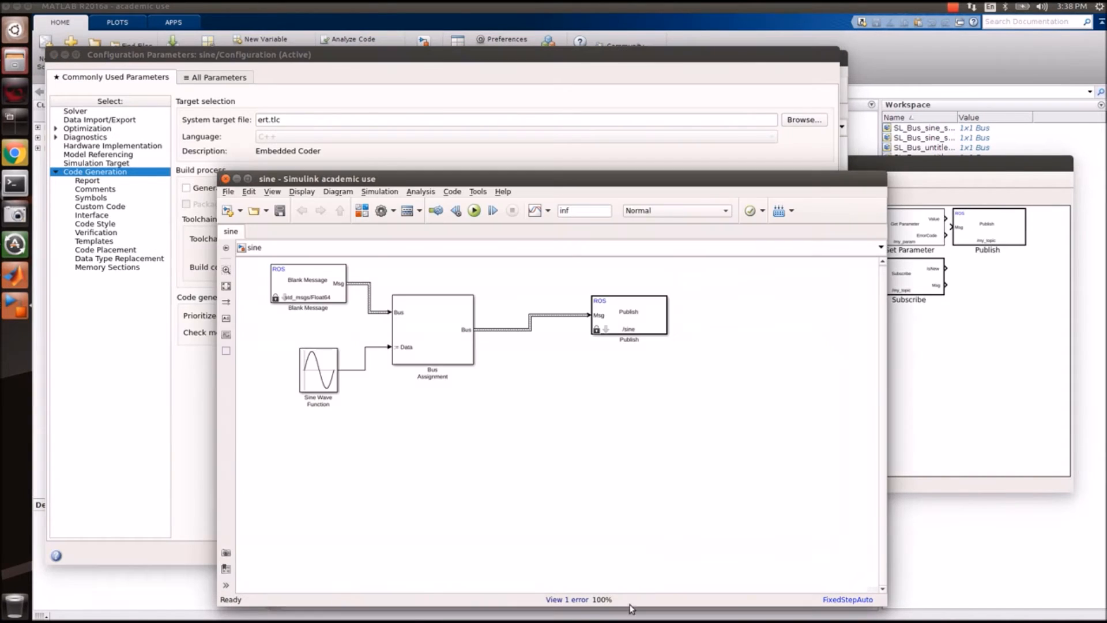
left_click(572, 601)
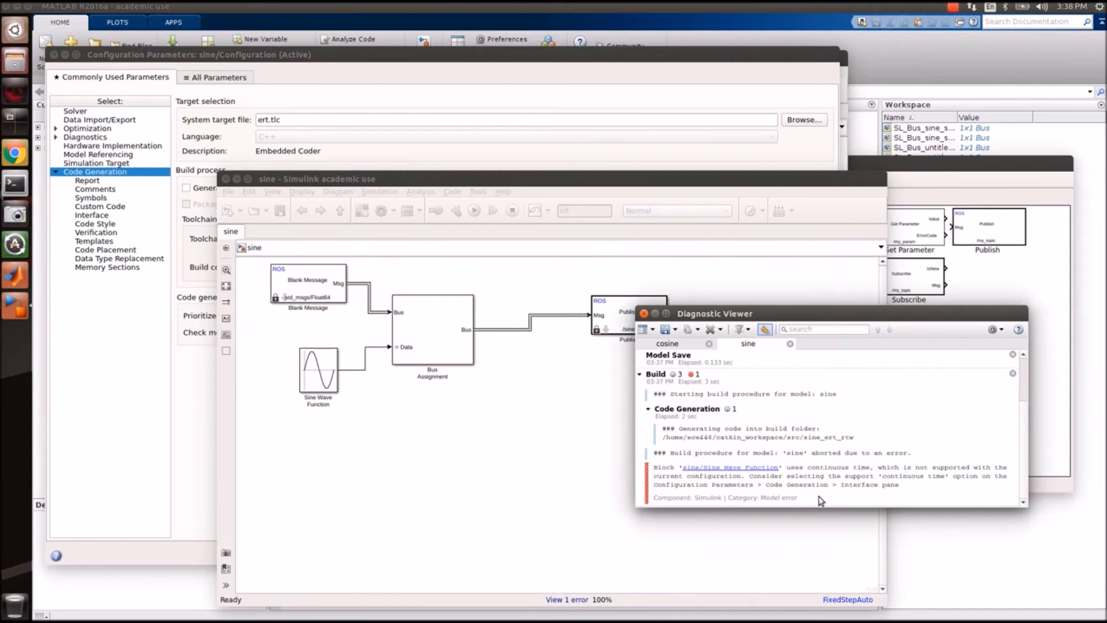
left_click(113, 215)
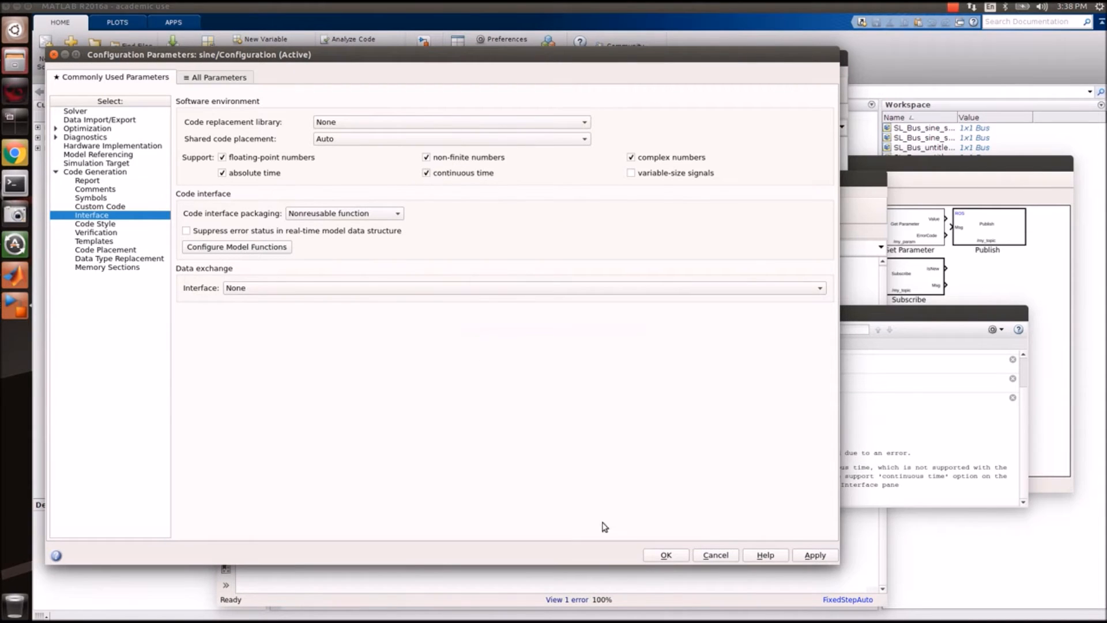
left_click(681, 555)
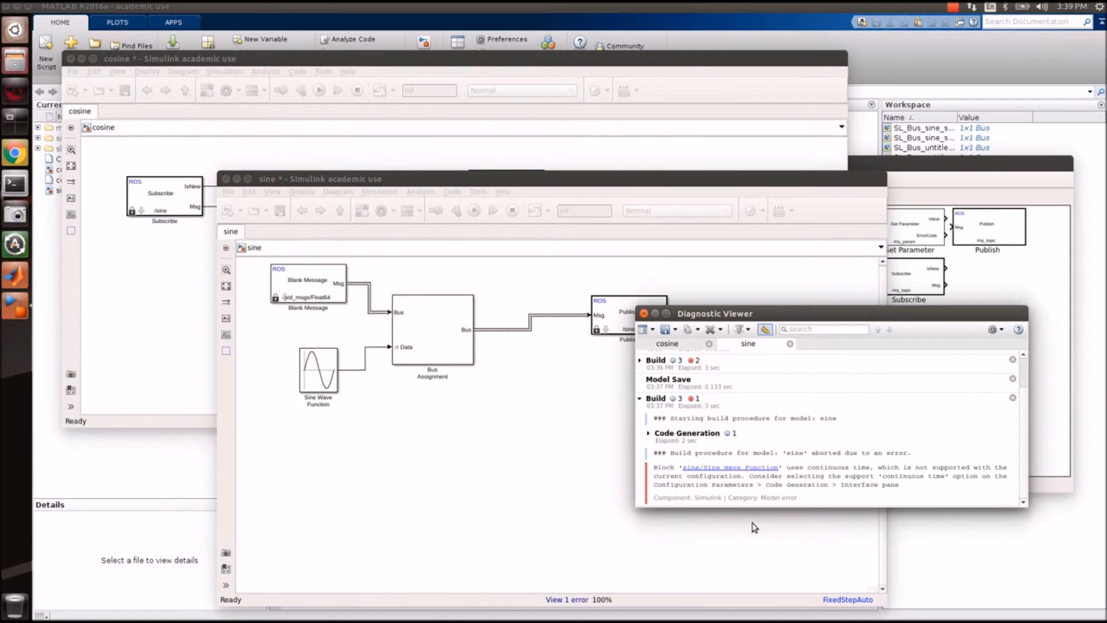
left_click(642, 314)
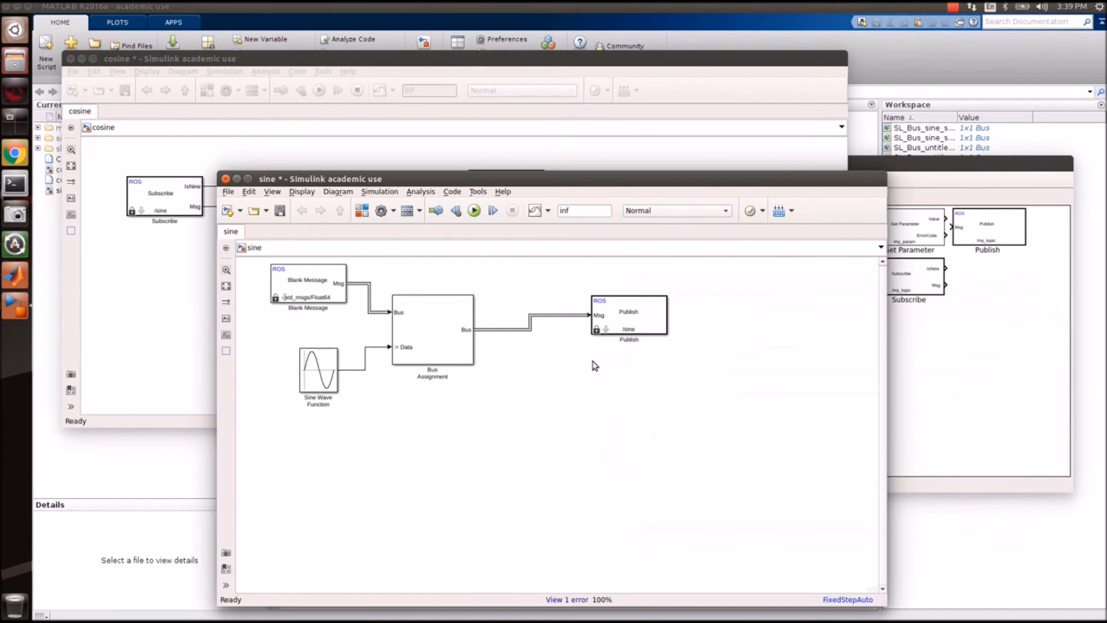
Save and rebuild the sine model, producing the 'sine' code generation report and sine.tgz.
key("ctrl+s")
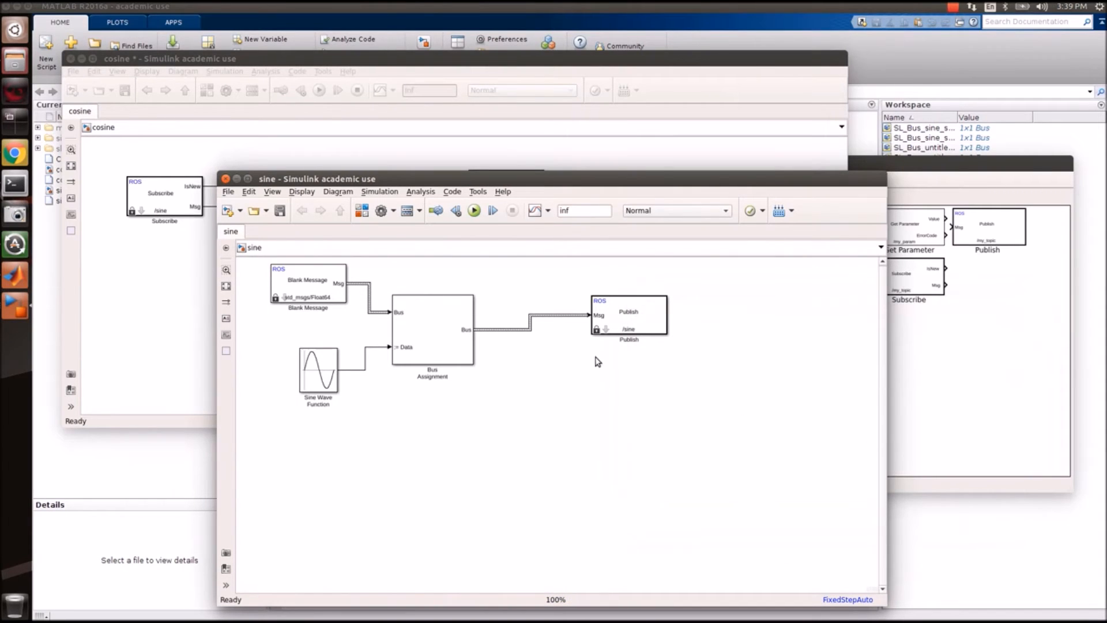
left_click(783, 212)
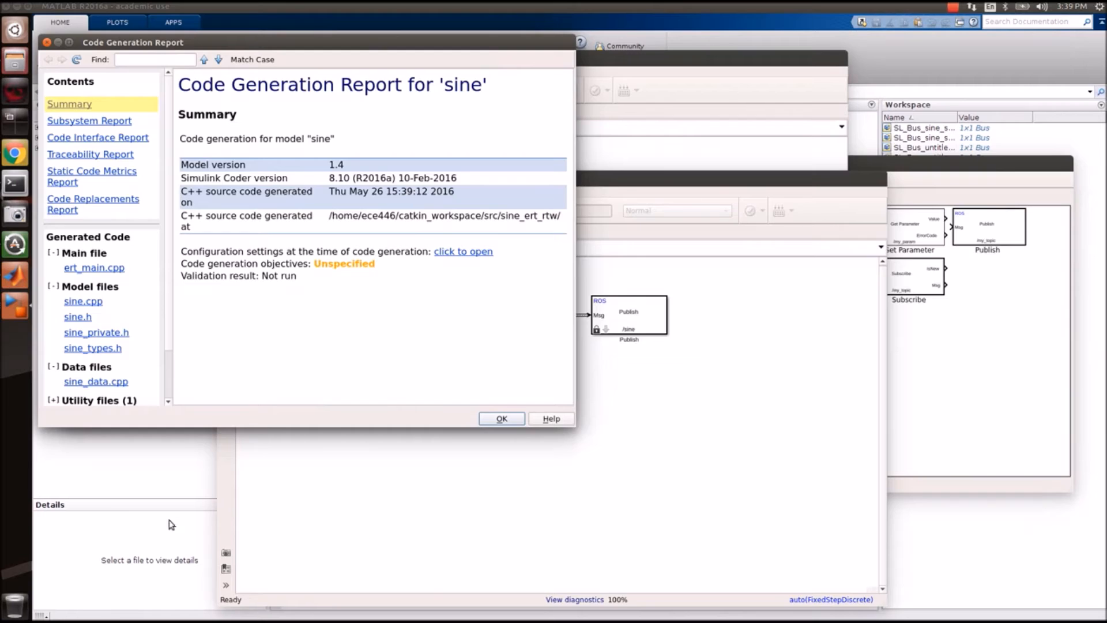
left_click(120, 515)
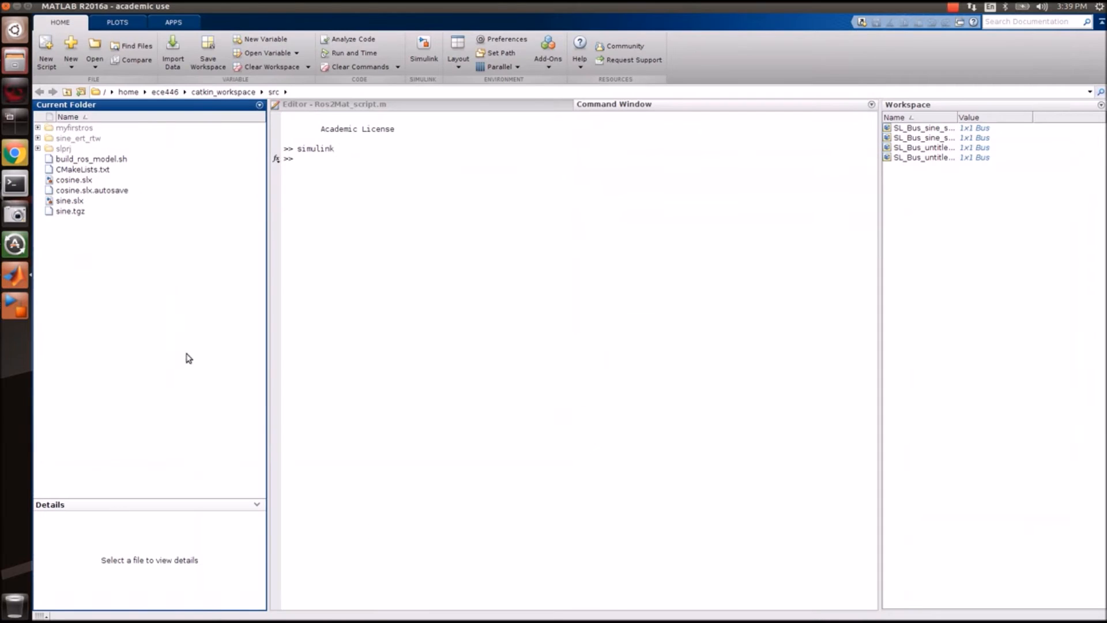
left_click(16, 304)
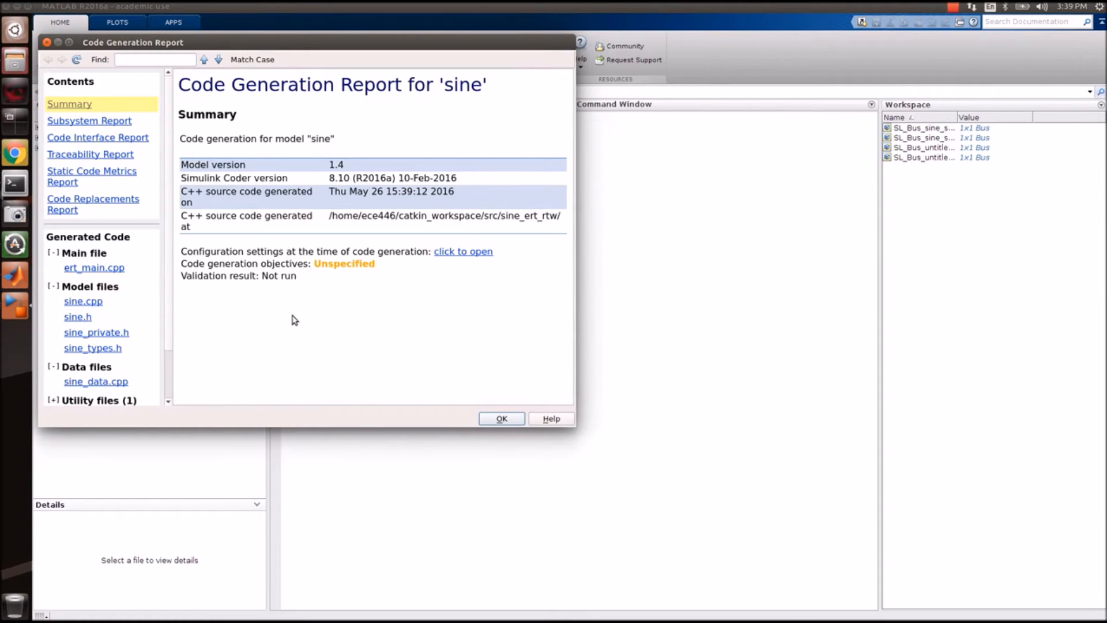
Close the code generation report, switch to the cosine model, and update its diagram.
left_click(47, 42)
left_click(25, 316)
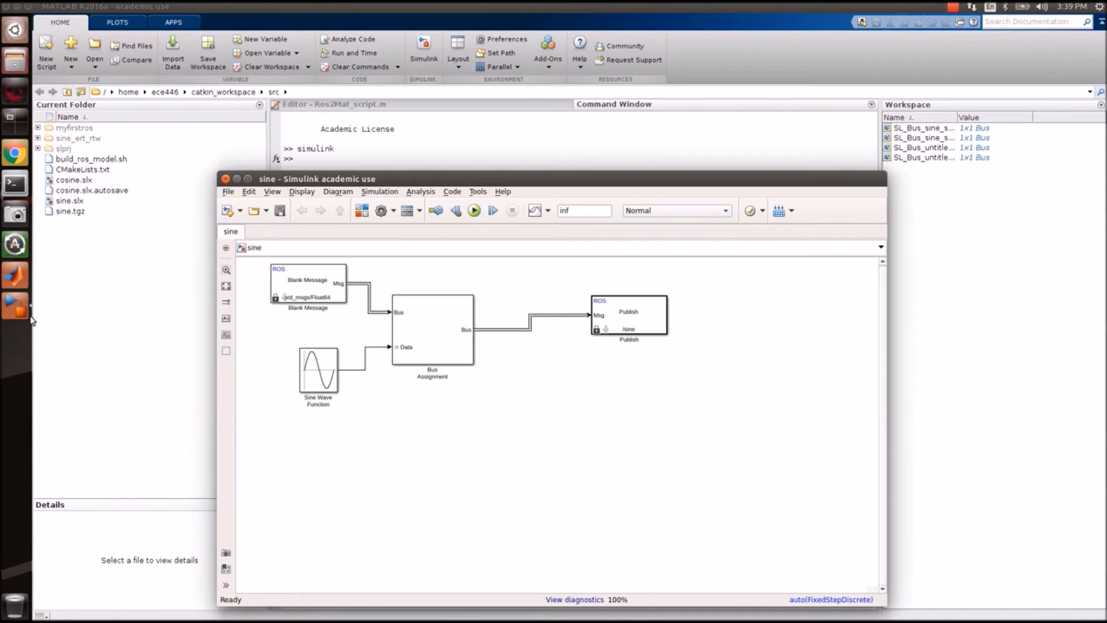
left_click(15, 322)
left_click(334, 274)
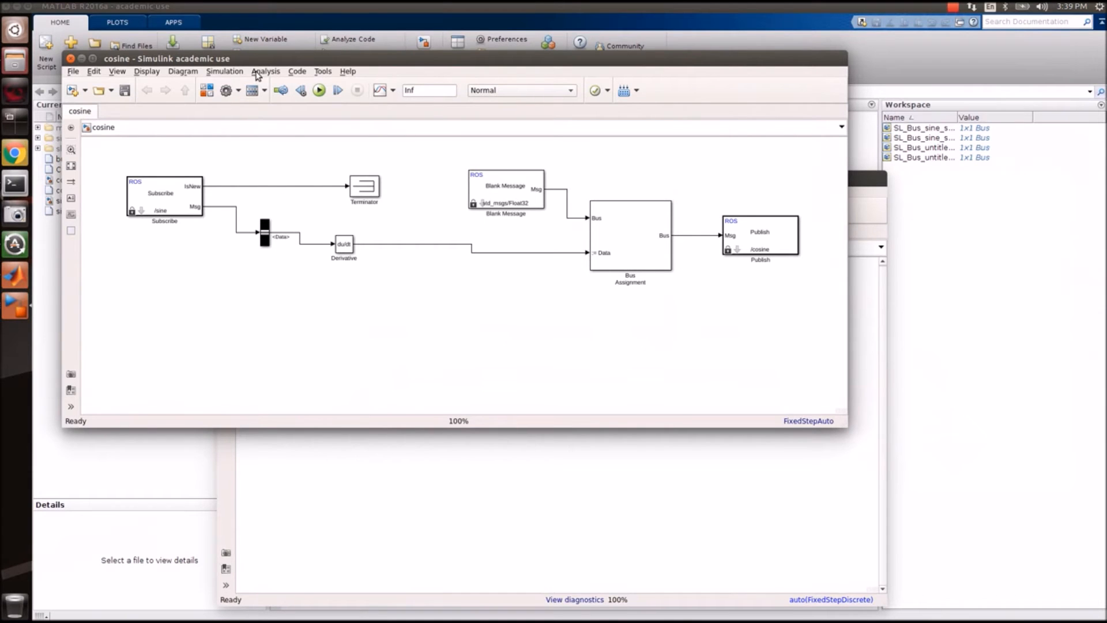
left_click(223, 72)
left_click(230, 83)
Set the Subscribe block's message type for /sine to std_msgs/Float64.
double_click(181, 203)
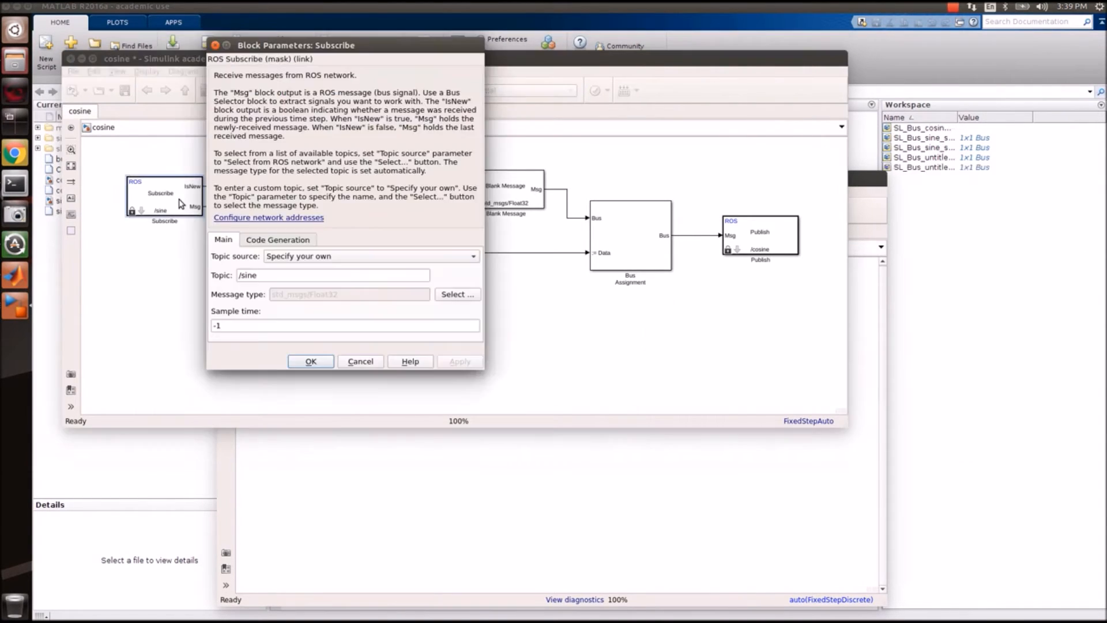
left_click(449, 294)
left_click(651, 359)
left_click(650, 360)
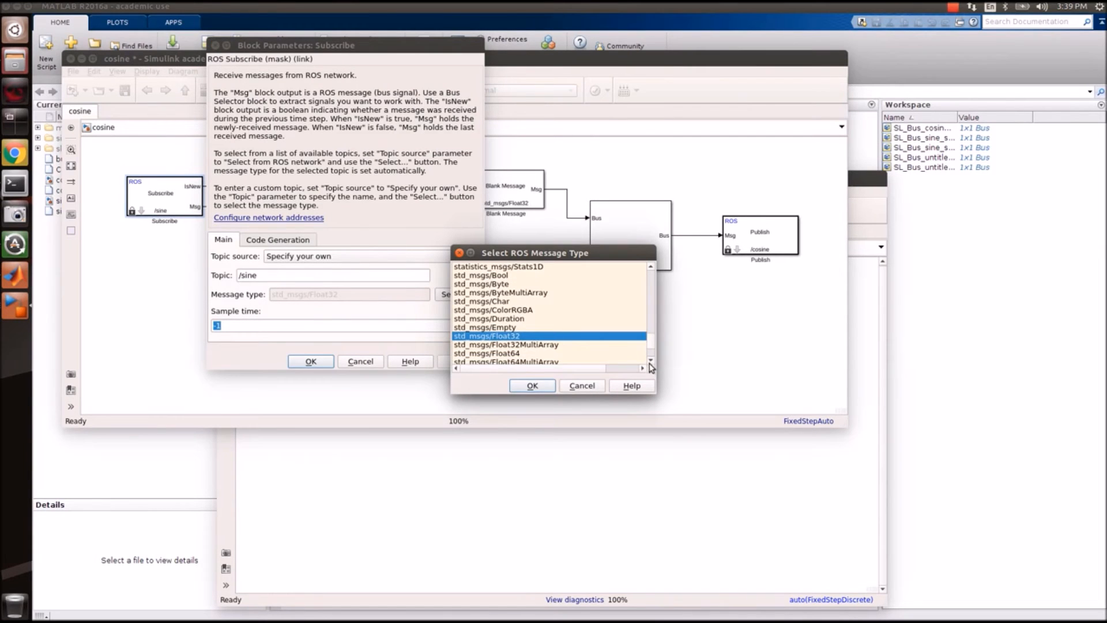
left_click(551, 354)
left_click(532, 385)
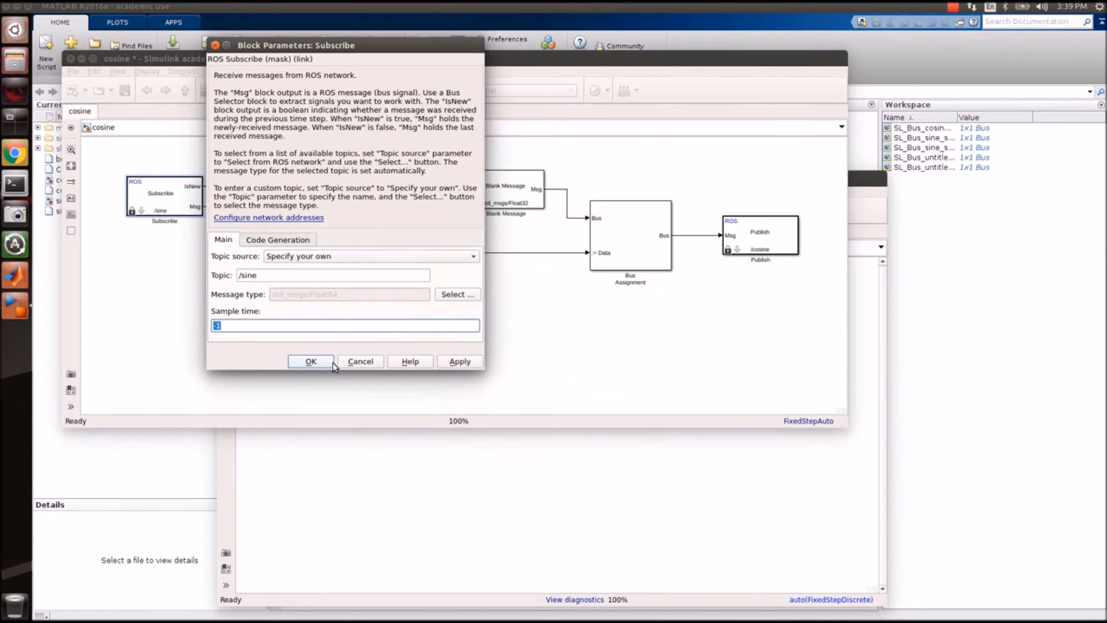
left_click(312, 362)
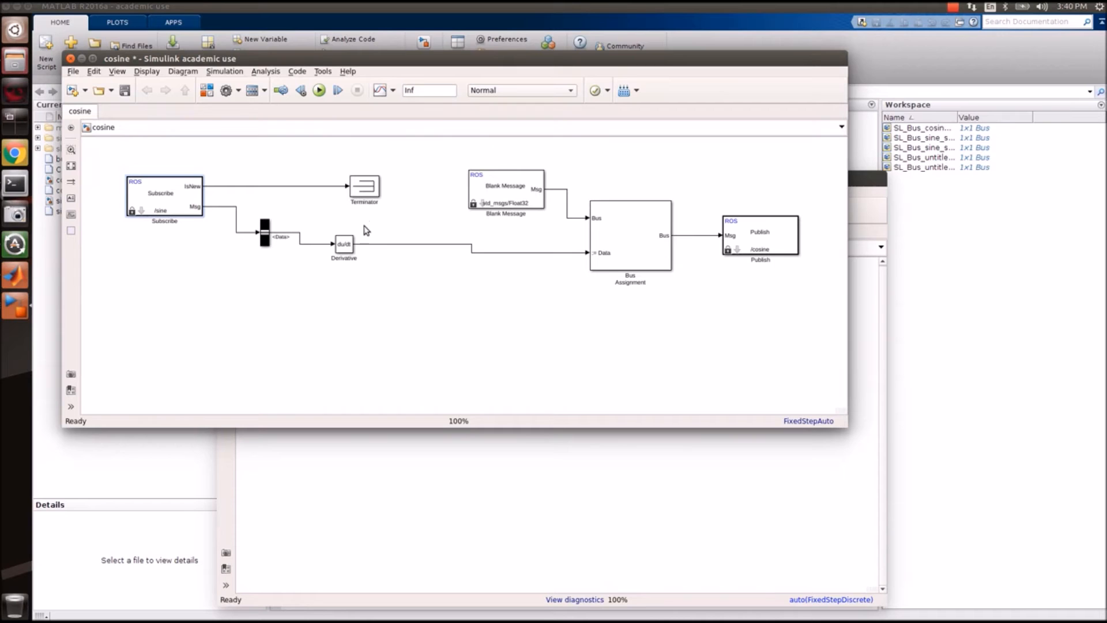
Set the cosine model's Blank Message block to the std_msgs/Float64 message type.
left_click(507, 182)
double_click(507, 183)
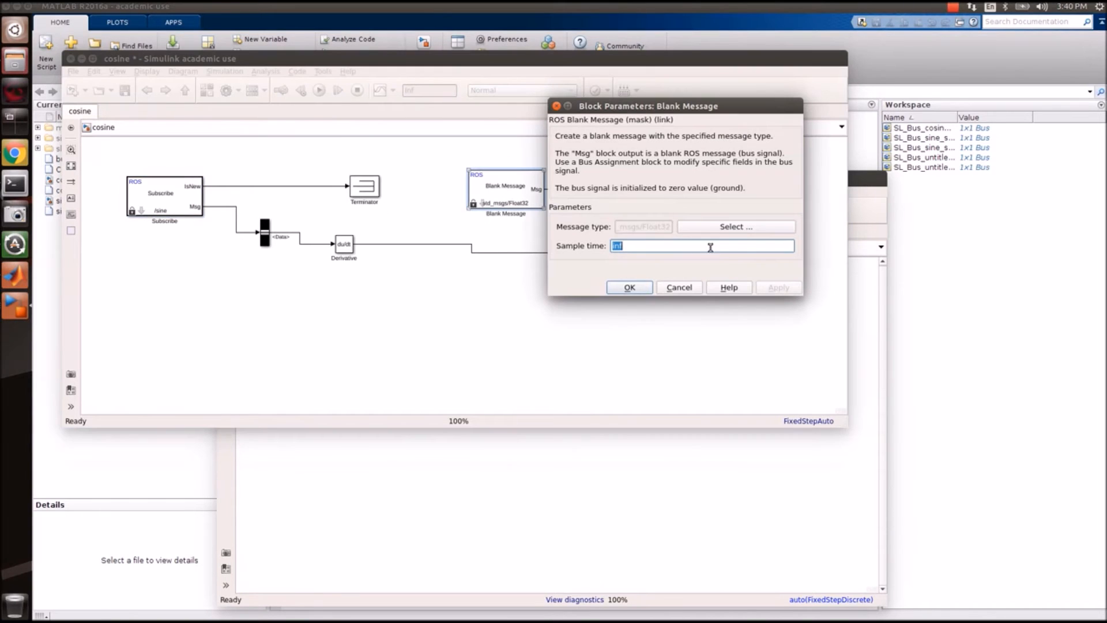
left_click(747, 227)
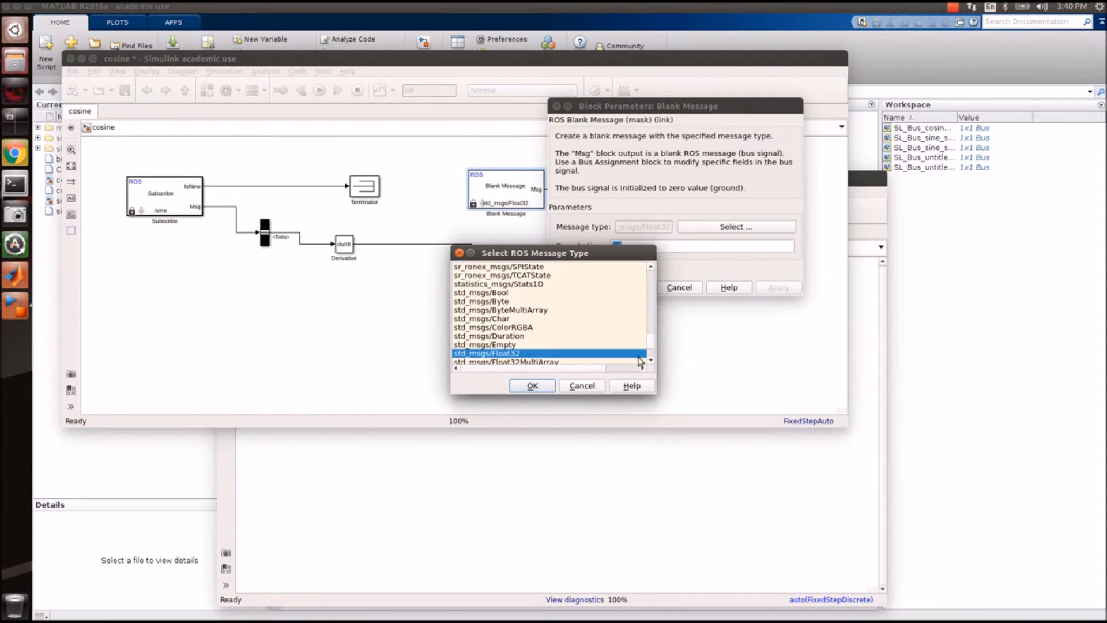
scroll(651, 360, "down", 1)
left_click(544, 354)
left_click(532, 385)
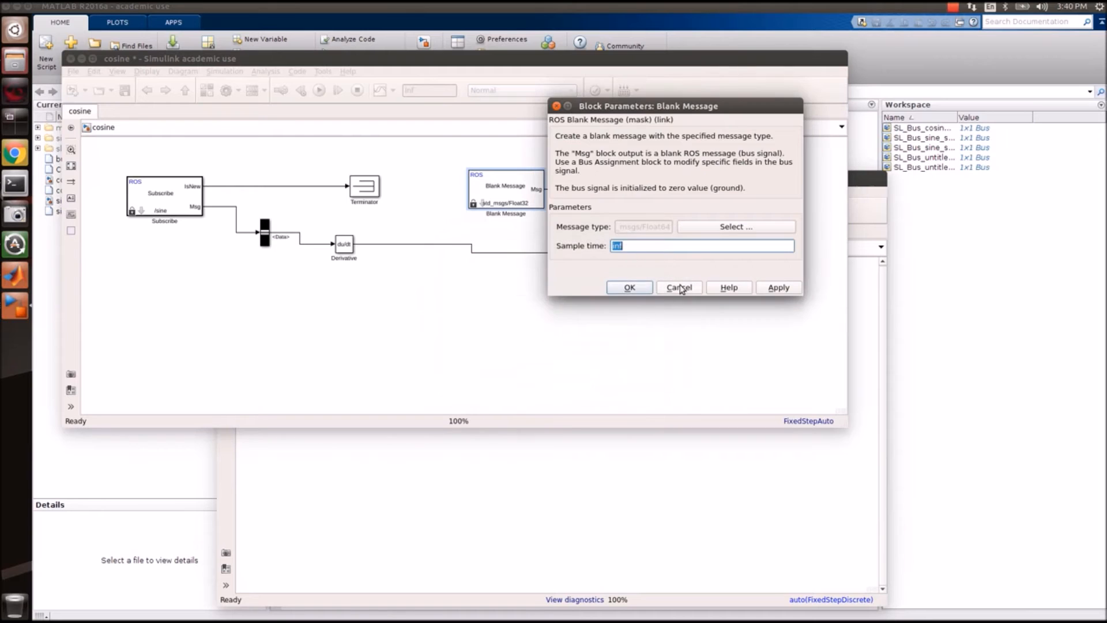
left_click(631, 287)
Set the cosine model's Publish block to the std_msgs/Float64 message type.
left_click(743, 245)
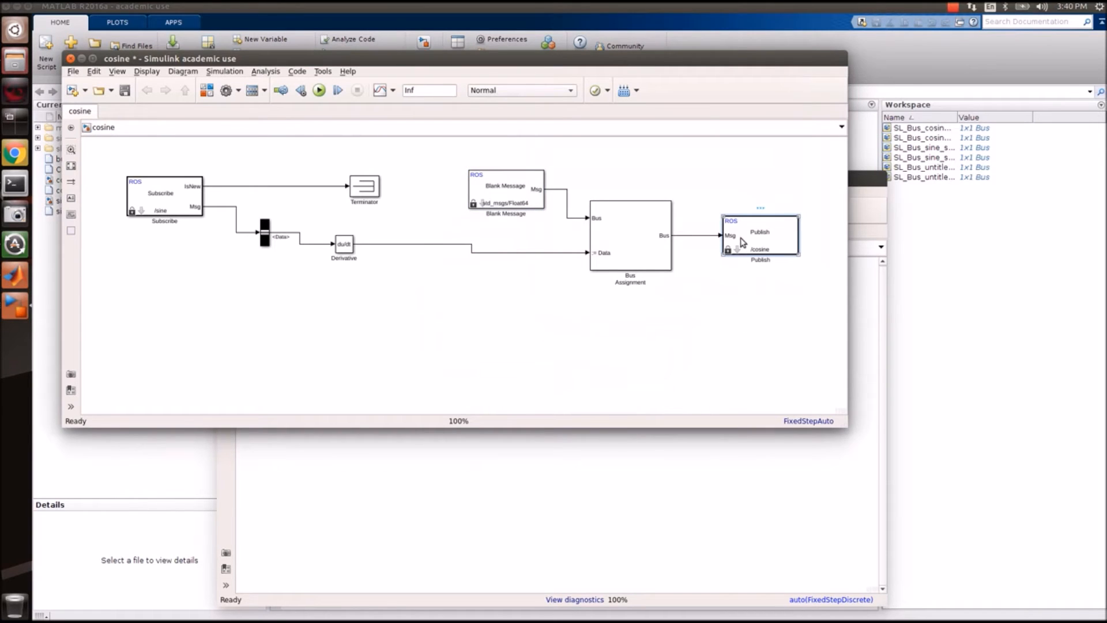
double_click(744, 252)
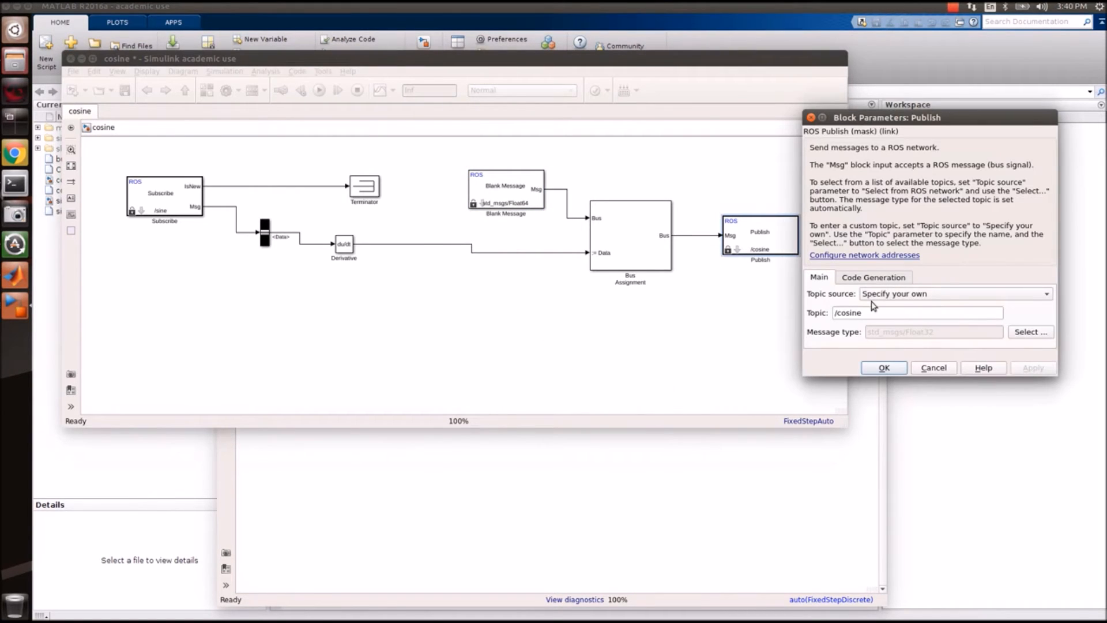
left_click(1029, 332)
left_click(650, 359)
left_click(650, 360)
left_click(552, 353)
left_click(533, 385)
left_click(882, 369)
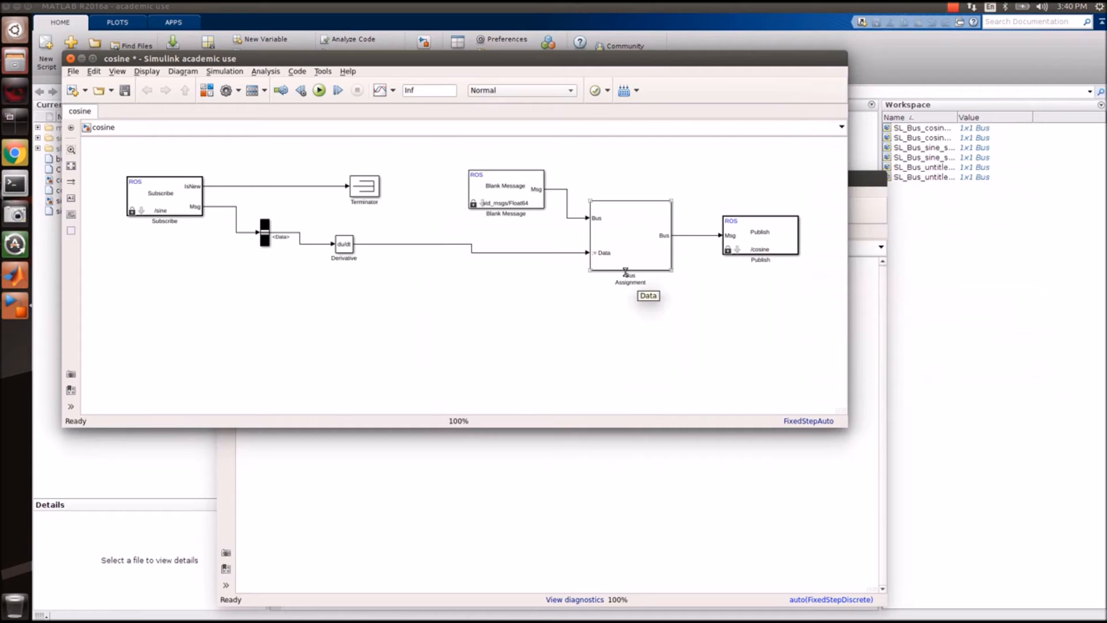
Enable continuous time support in the cosine model's Code Generation > Interface configuration.
left_click(242, 73)
left_click(254, 99)
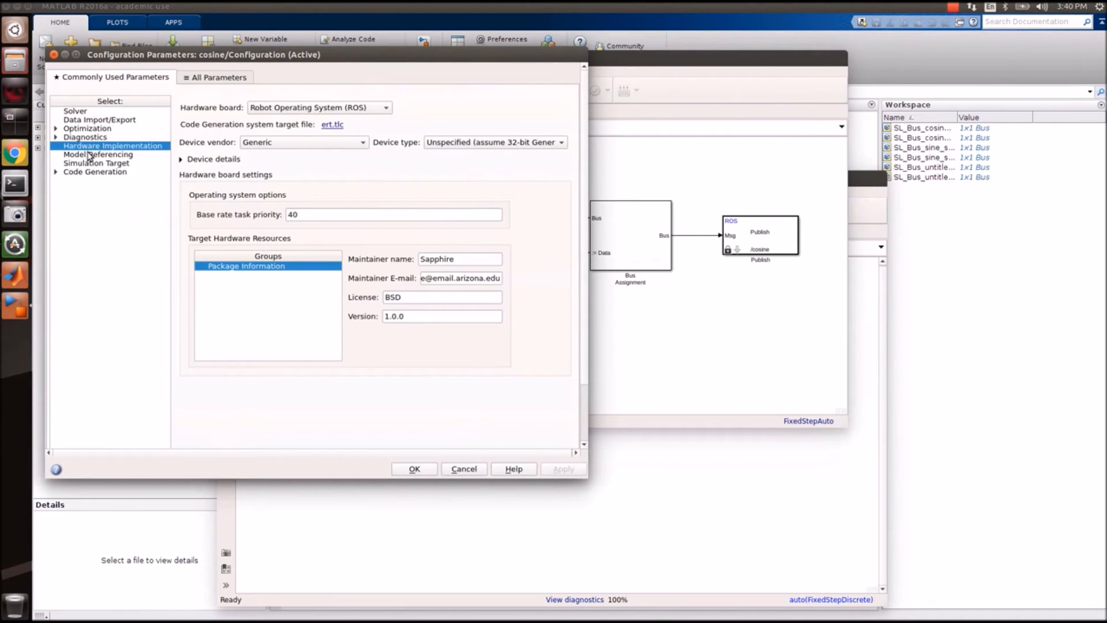
left_click(84, 172)
left_click(100, 215)
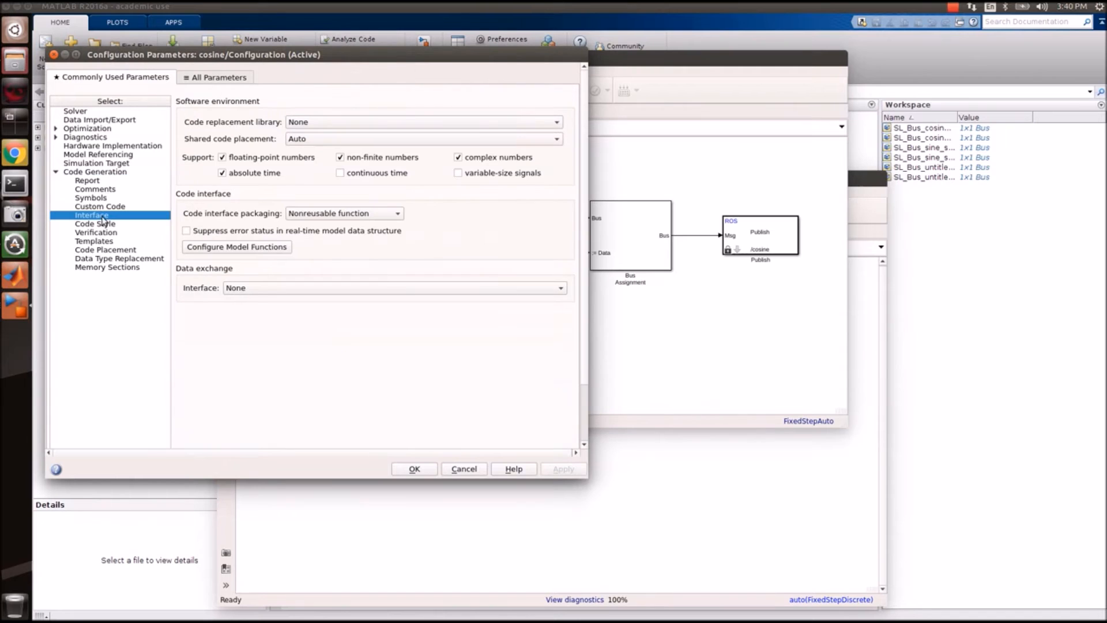
left_click(340, 173)
left_click(562, 469)
left_click(414, 468)
Save the cosine model, build its code, and close the generation report.
left_click(104, 364)
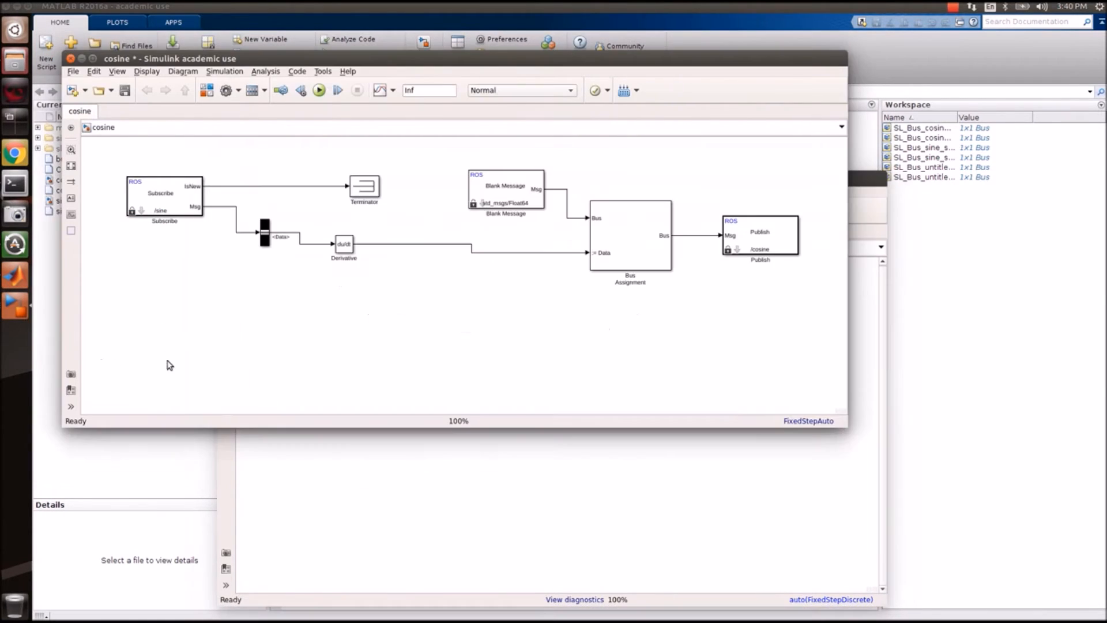
left_click(124, 91)
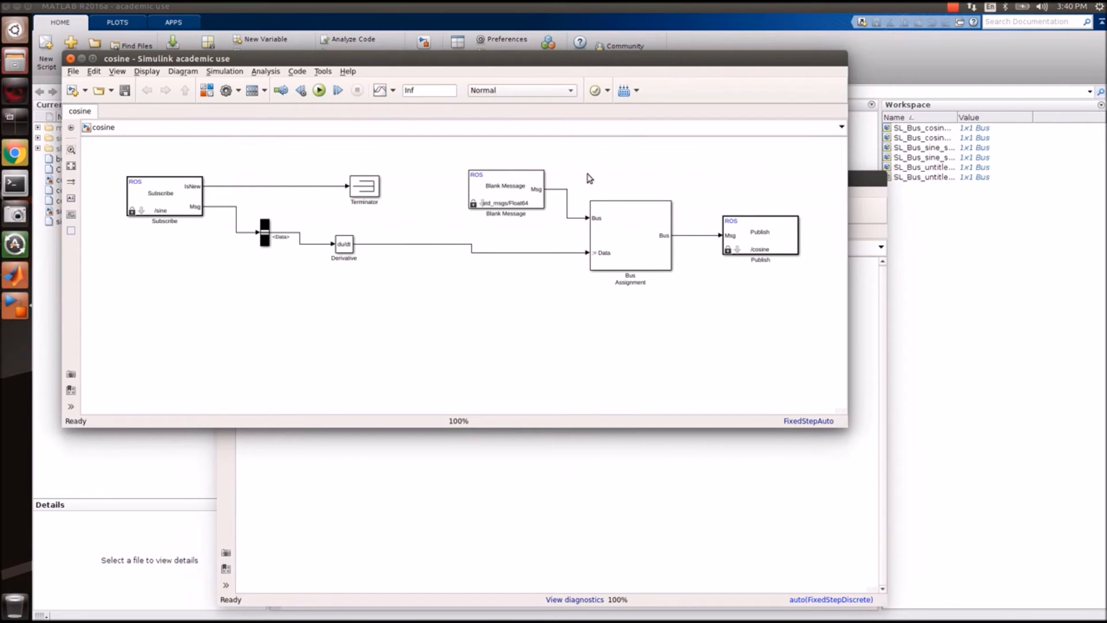
left_click(624, 90)
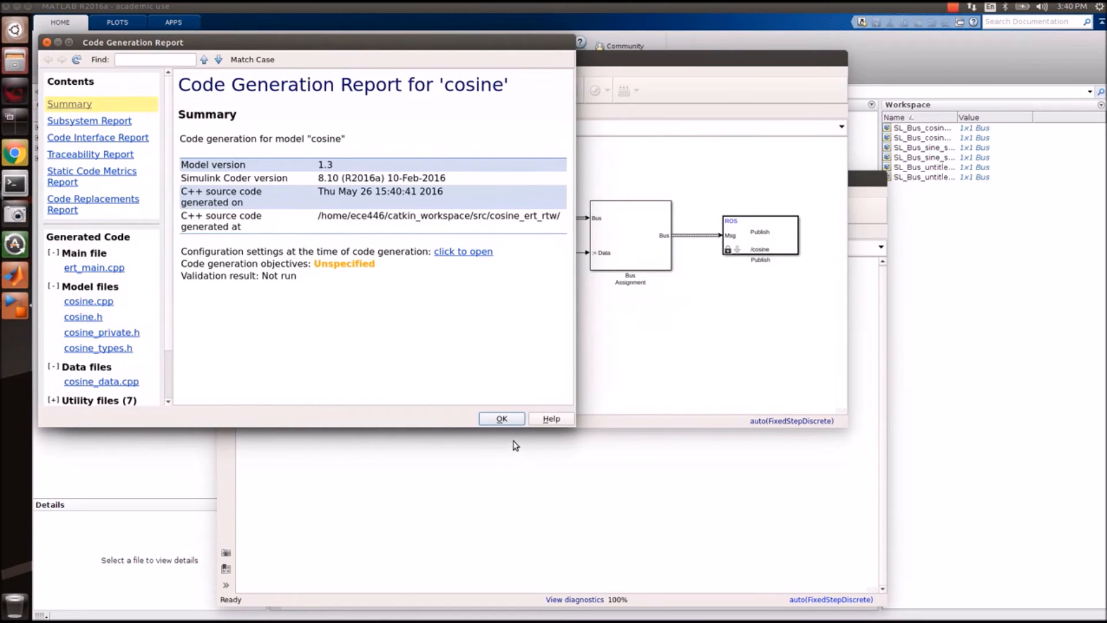
left_click(517, 422)
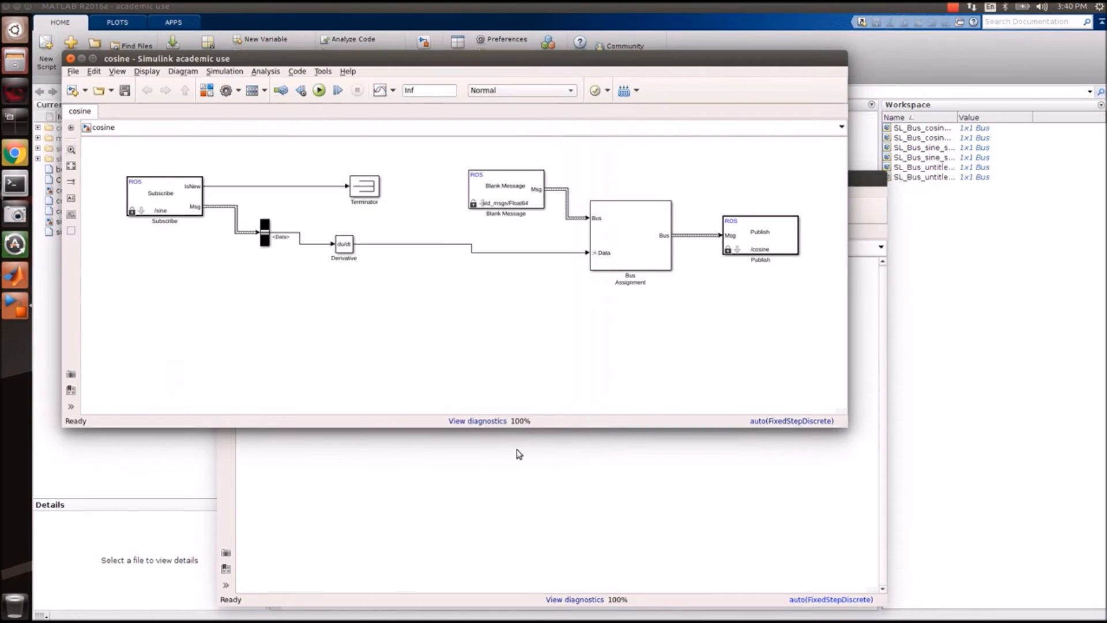
left_click(518, 464)
left_click(188, 299)
left_click(340, 569)
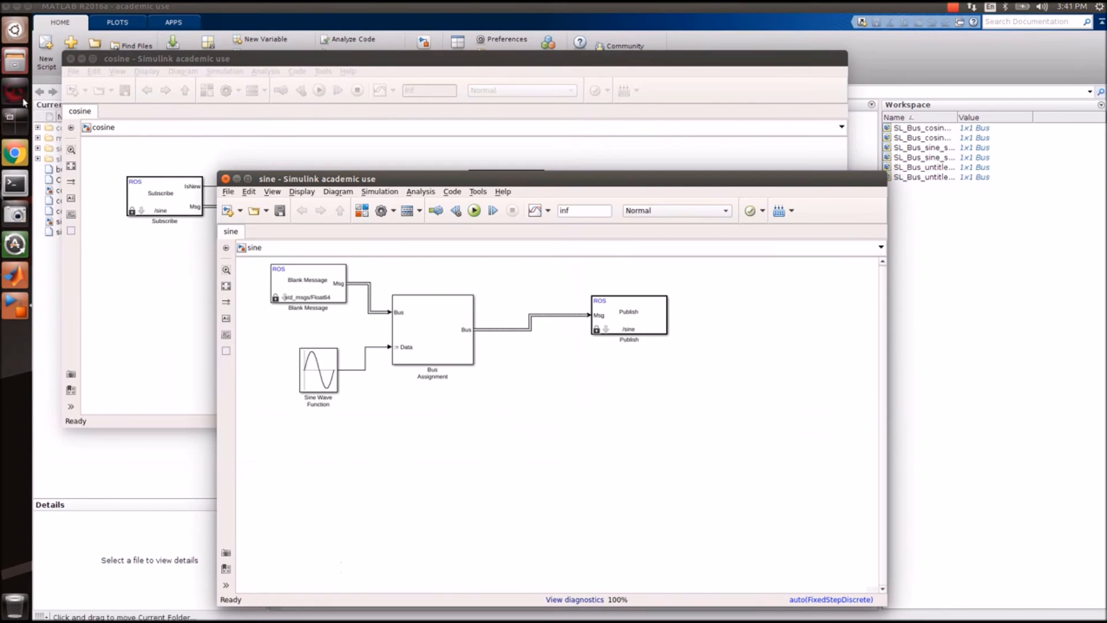
Open a new Terminal tab with Ctrl+Shift+T.
left_click(15, 184)
key("ctrl+shift+t")
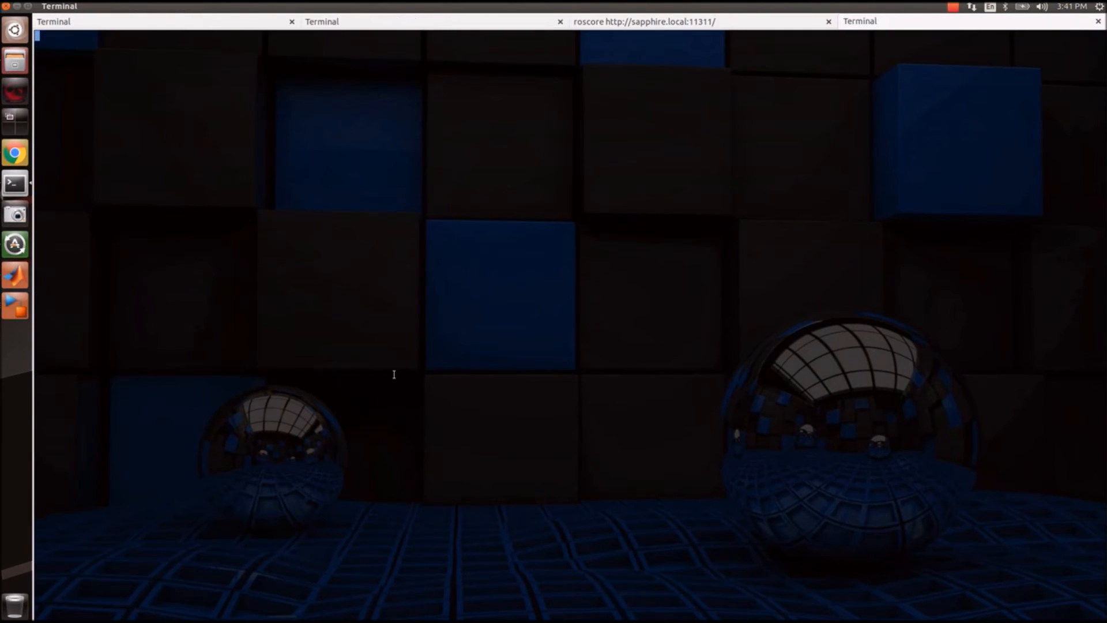
left_click(19, 311)
left_click(13, 269)
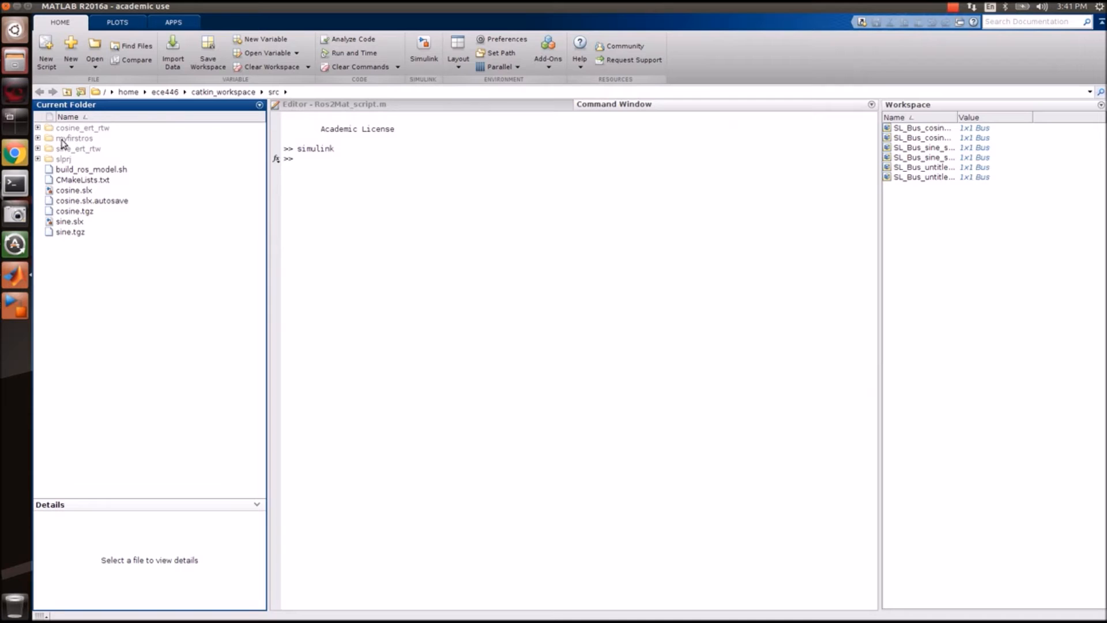
left_click(16, 185)
Run ls -lrt in src, showing sine.tgz, cosine.tgz and both _ert_rtw folders.
type("ls -lrt")
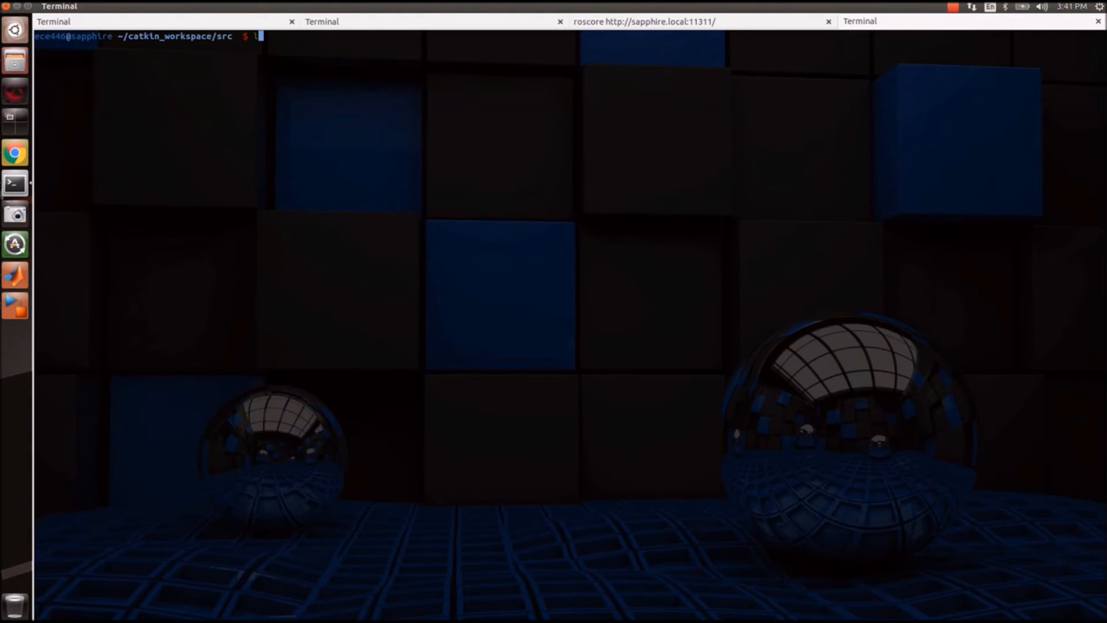
key("Return")
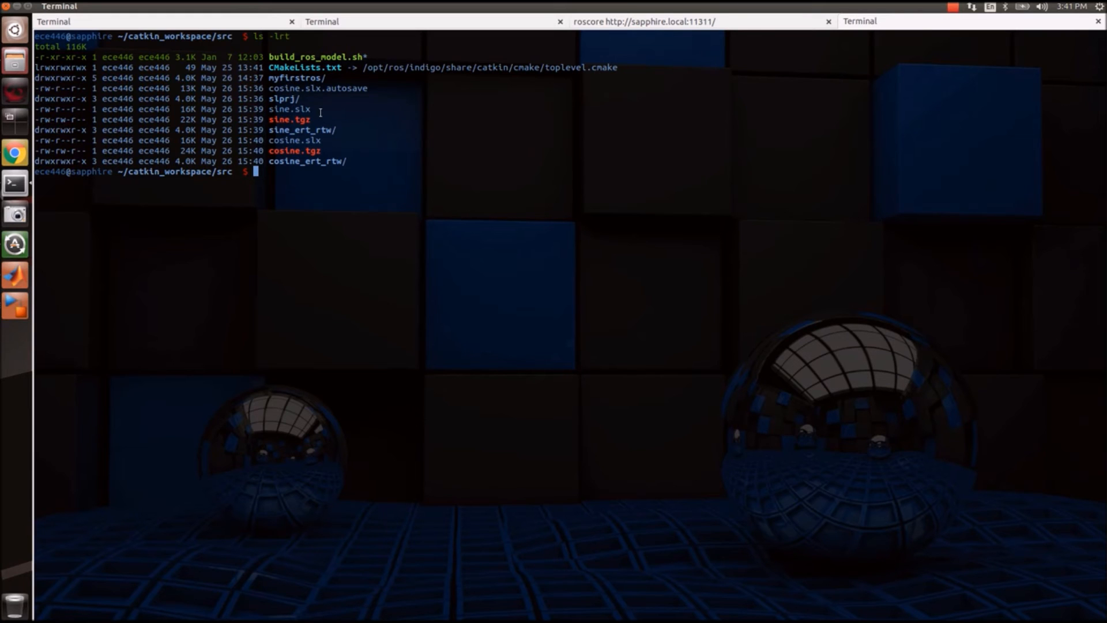
left_click(23, 314)
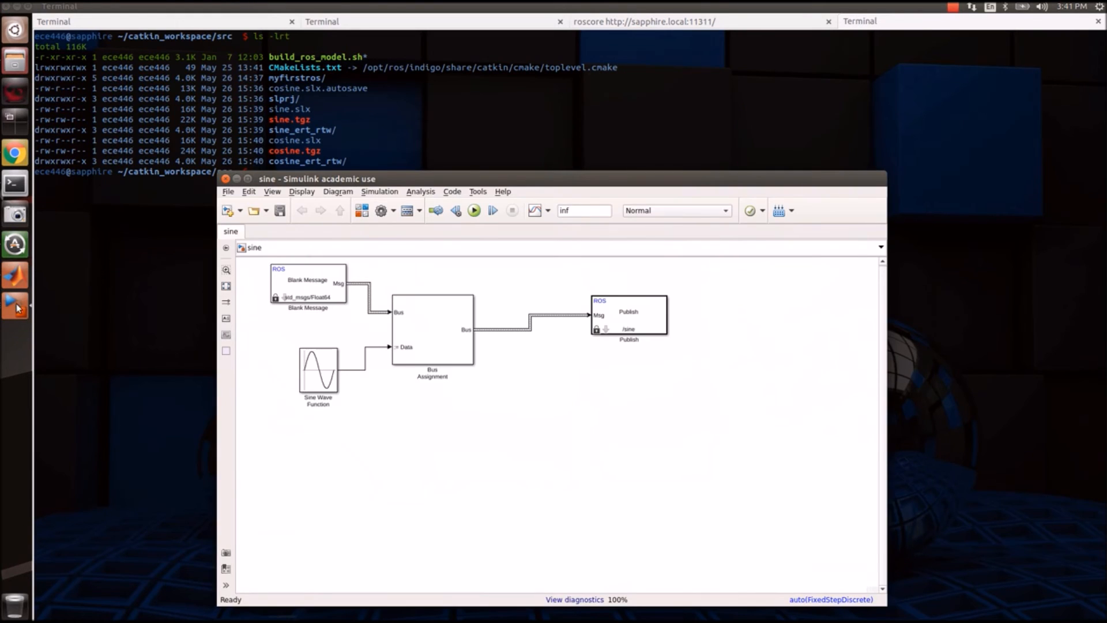
left_click(18, 308)
left_click(283, 286)
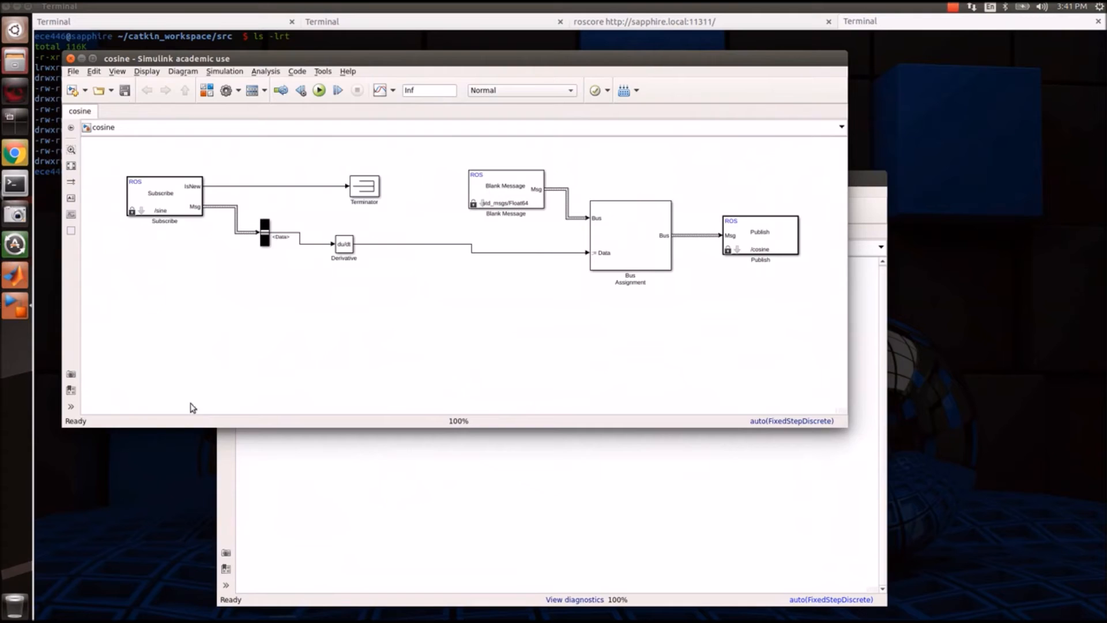
left_click(196, 459)
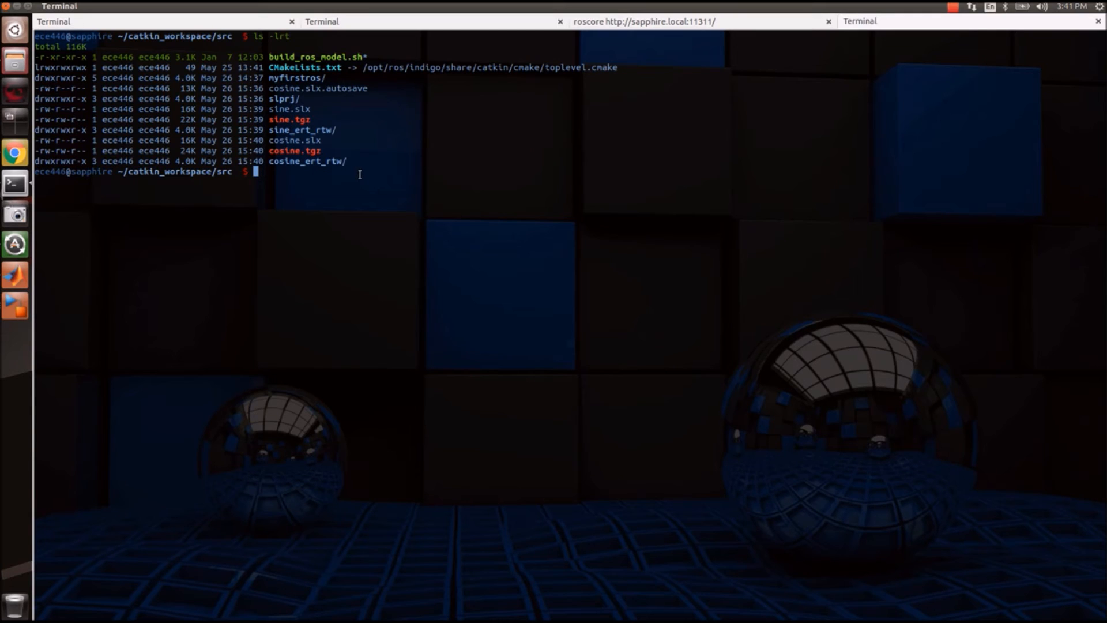
Run ./build_ros_model.sh sine.tgz ../ to build the sine package into the parent workspace.
type("./bu")
key("Tab")
type("sine.t")
key("Tab")
type("../")
left_click_drag(212, 173, 124, 174)
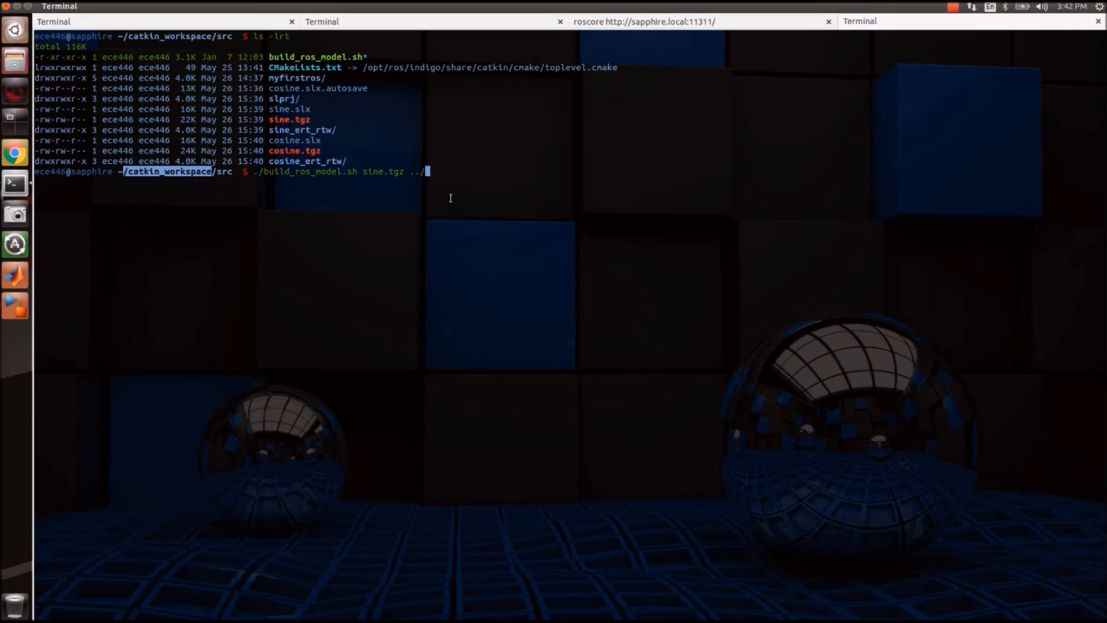
key("Return")
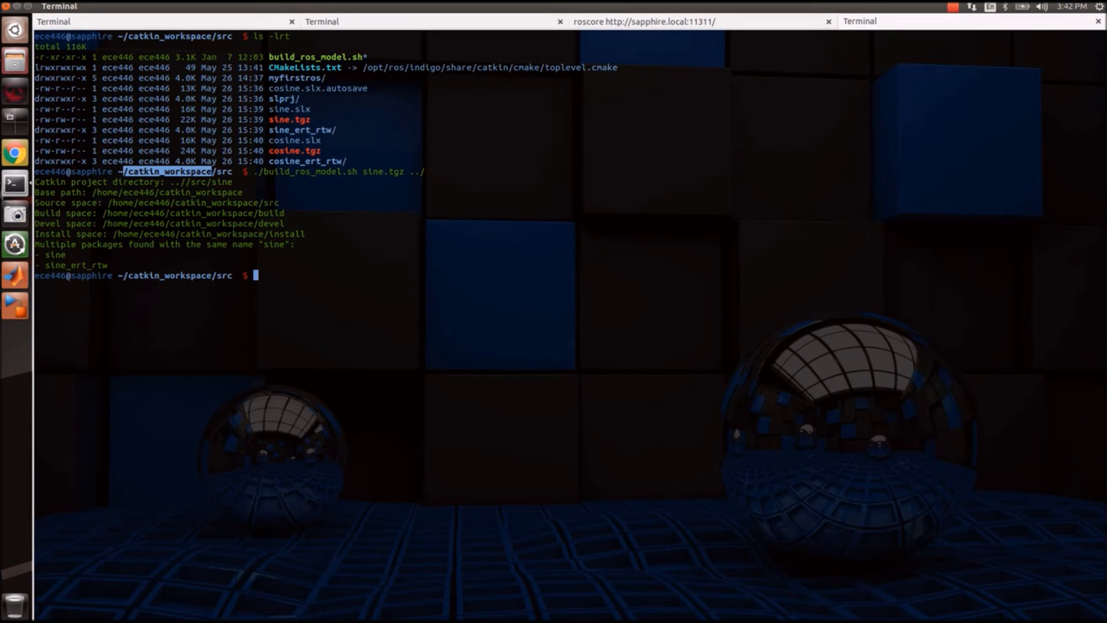
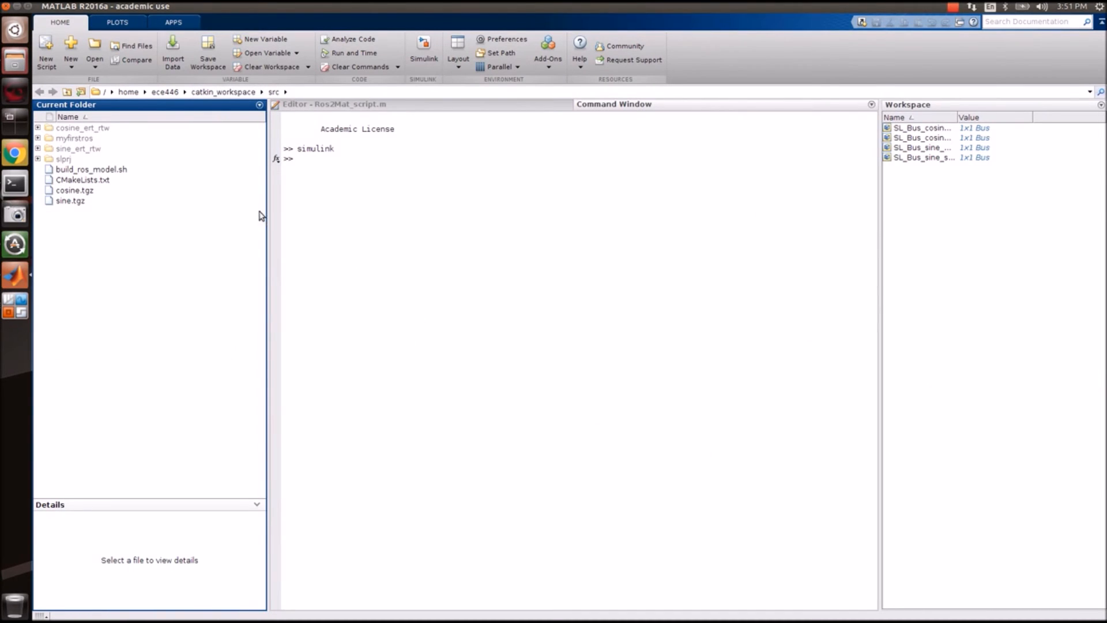
Make catkin_workspace MATLAB's current folder and run Build Model on the sine model.
left_click(240, 95)
left_click(15, 190)
left_click(779, 211)
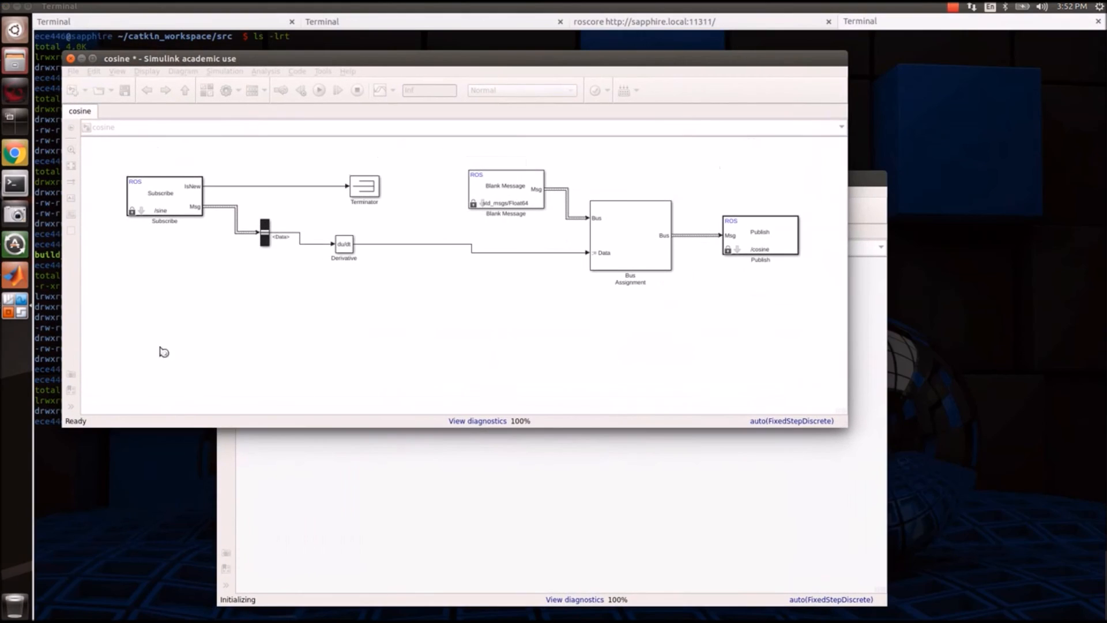
left_click(539, 482)
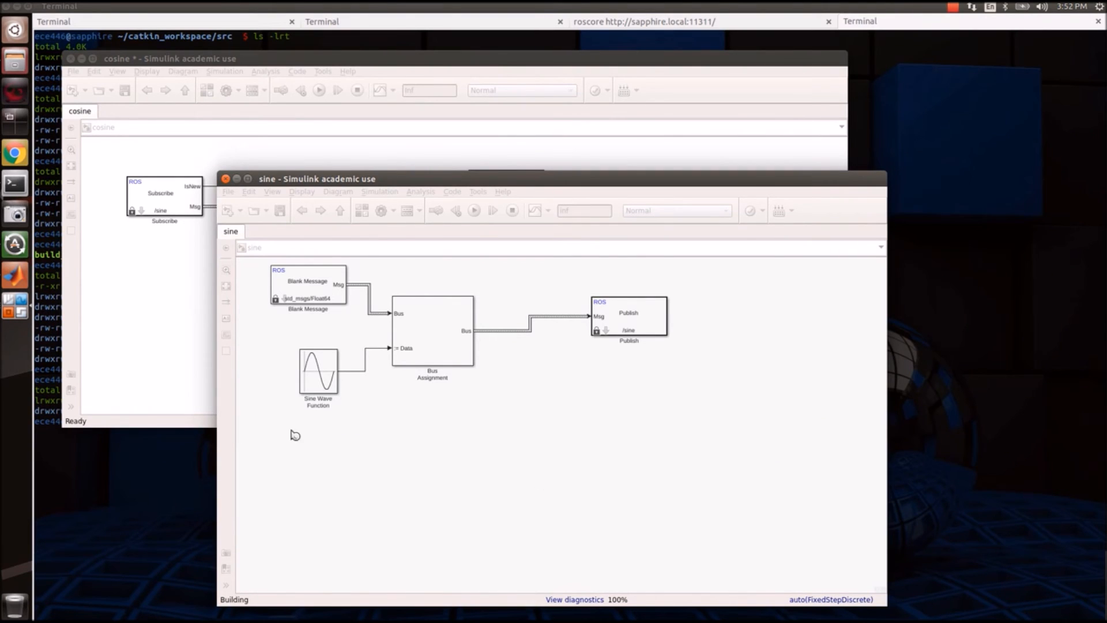
left_click(18, 277)
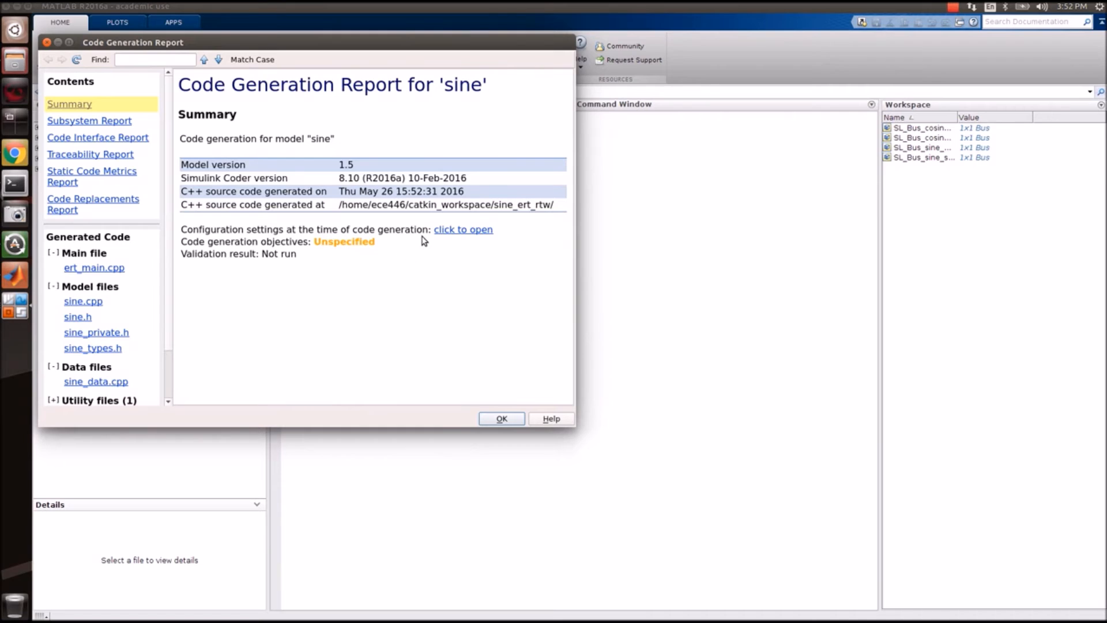
Dismiss the sine code generation report and bring the cosine model forward.
left_click_drag(436, 39, 830, 169)
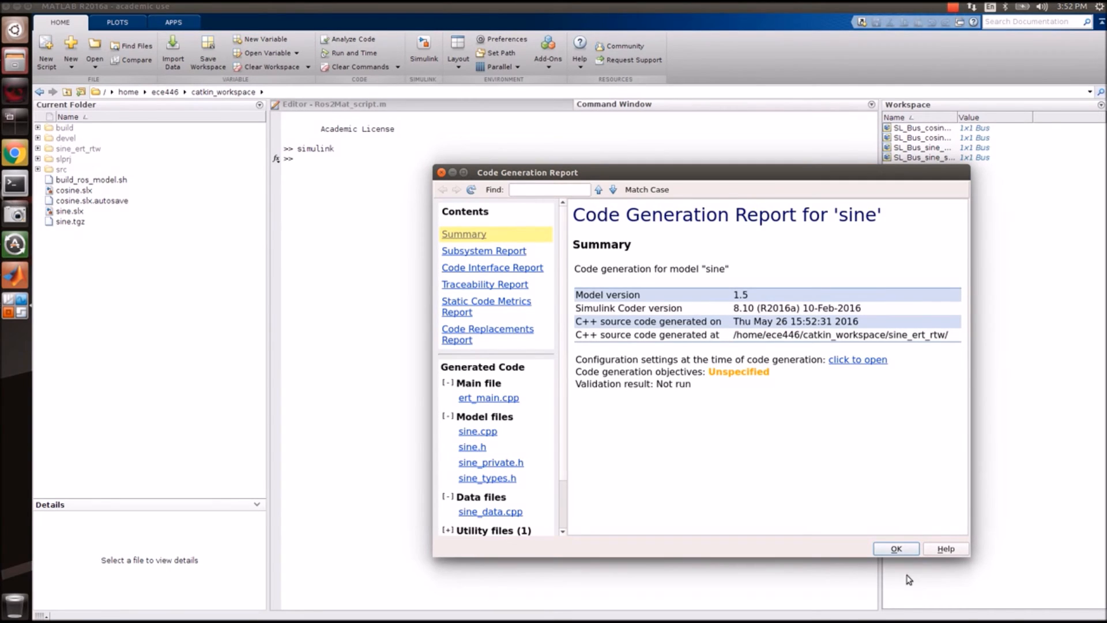
left_click(894, 549)
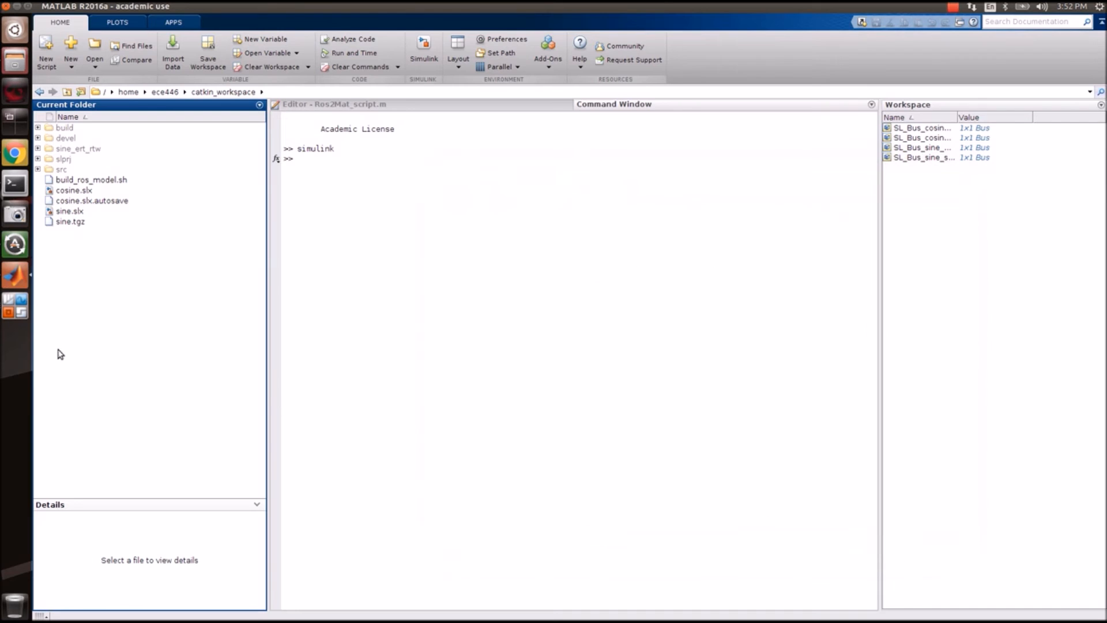
left_click(21, 305)
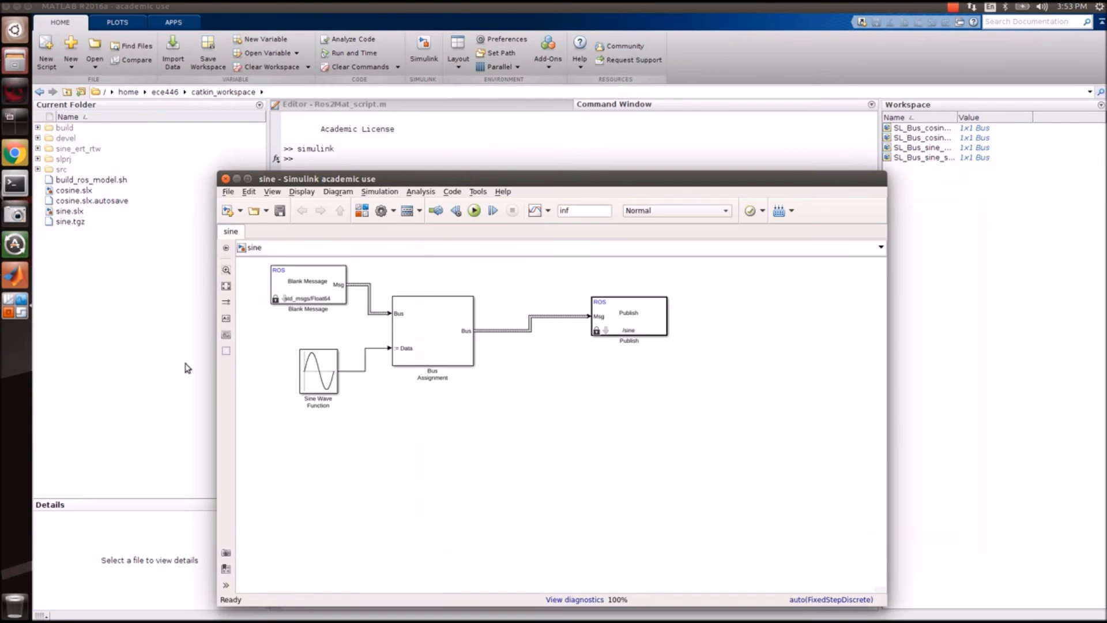
left_click(13, 314)
left_click(277, 227)
Save the cosine model, build its C++ code, and close the cosine report.
left_click(125, 92)
left_click(624, 90)
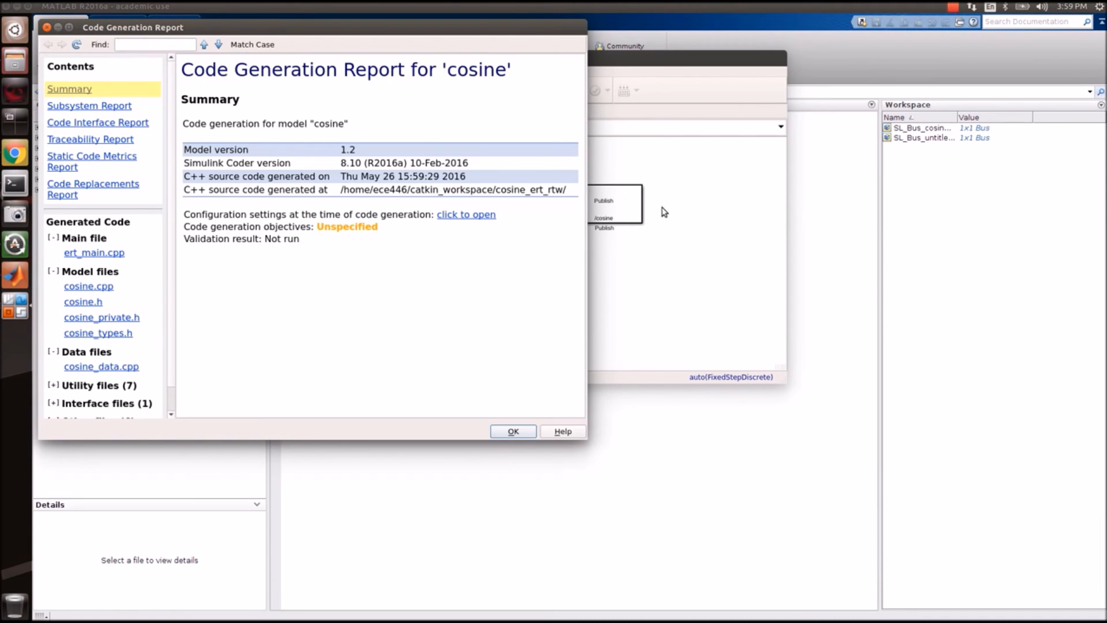
left_click(513, 432)
left_click(324, 444)
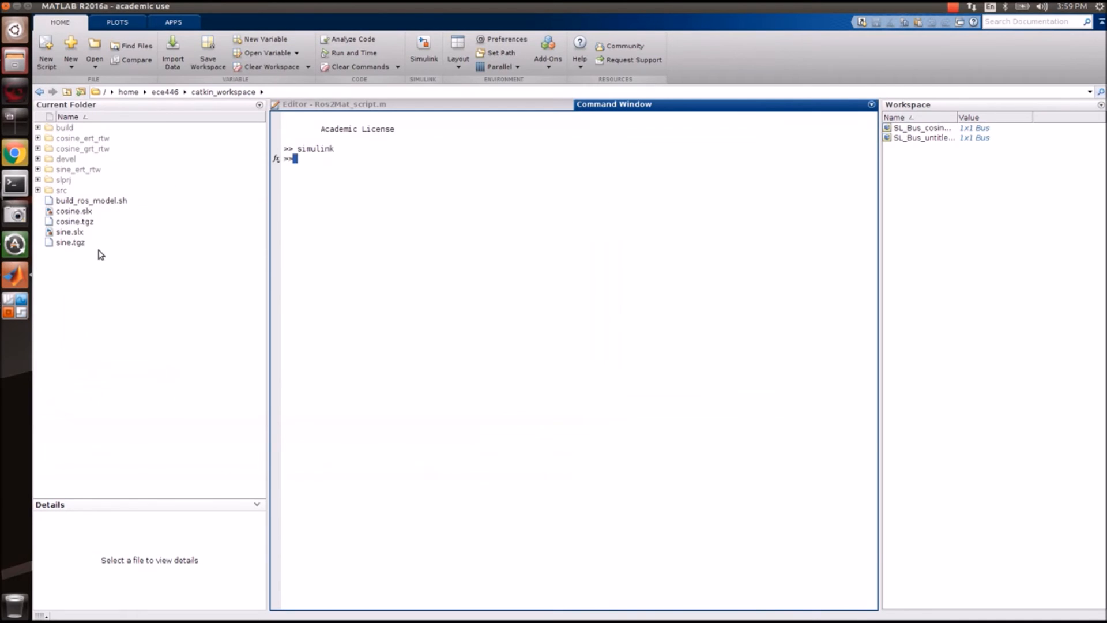
In the terminal, list the catkin_workspace files with ls -lrt.
left_click(17, 189)
type("./build_")
key("BackSpace")
key("BackSpace")
key("BackSpace")
key("BackSpace")
key("BackSpace")
key("BackSpace")
key("BackSpace")
key("BackSpace")
type("ls -lrt")
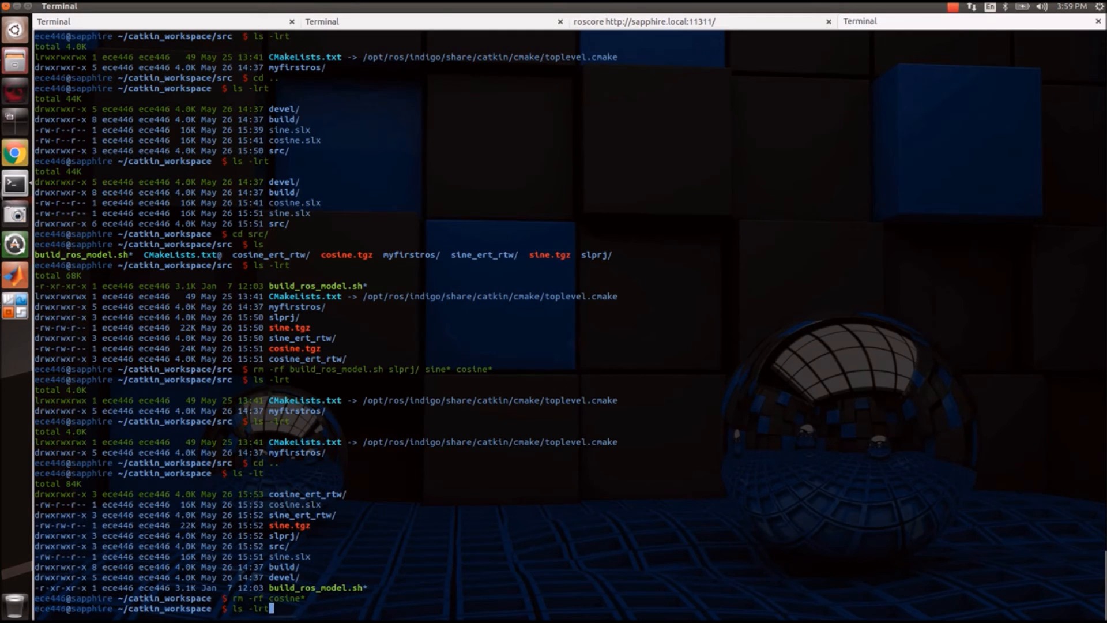
key("Return")
Run ./build_ros_model.sh sine.tgz ./ to build the sine_node executable.
type("./buildr")
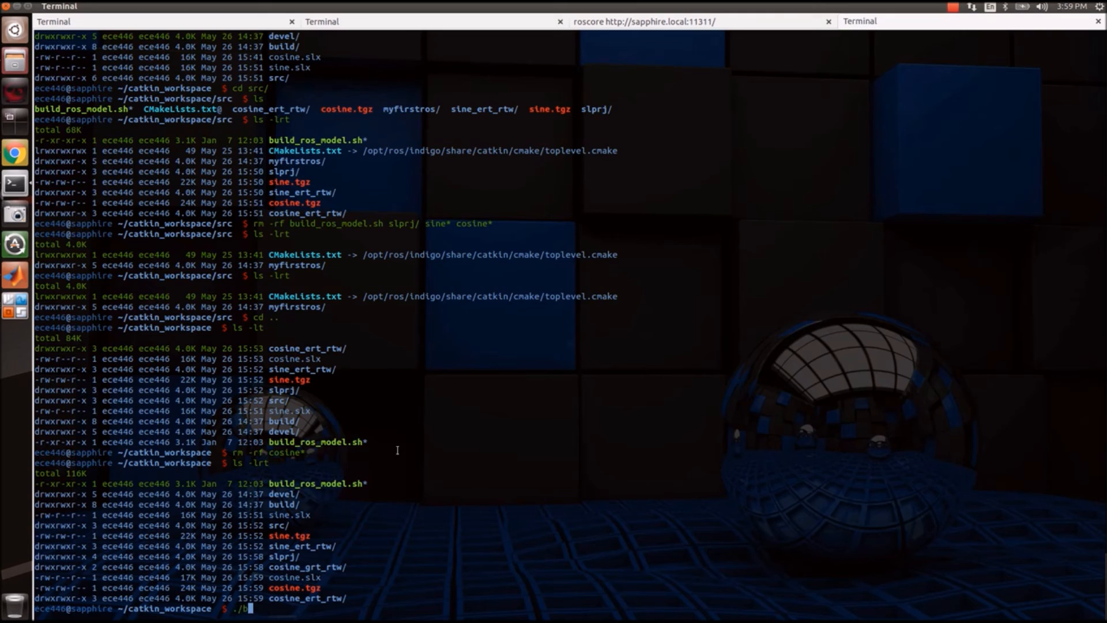
key("BackSpace")
key("Tab")
type("sine")
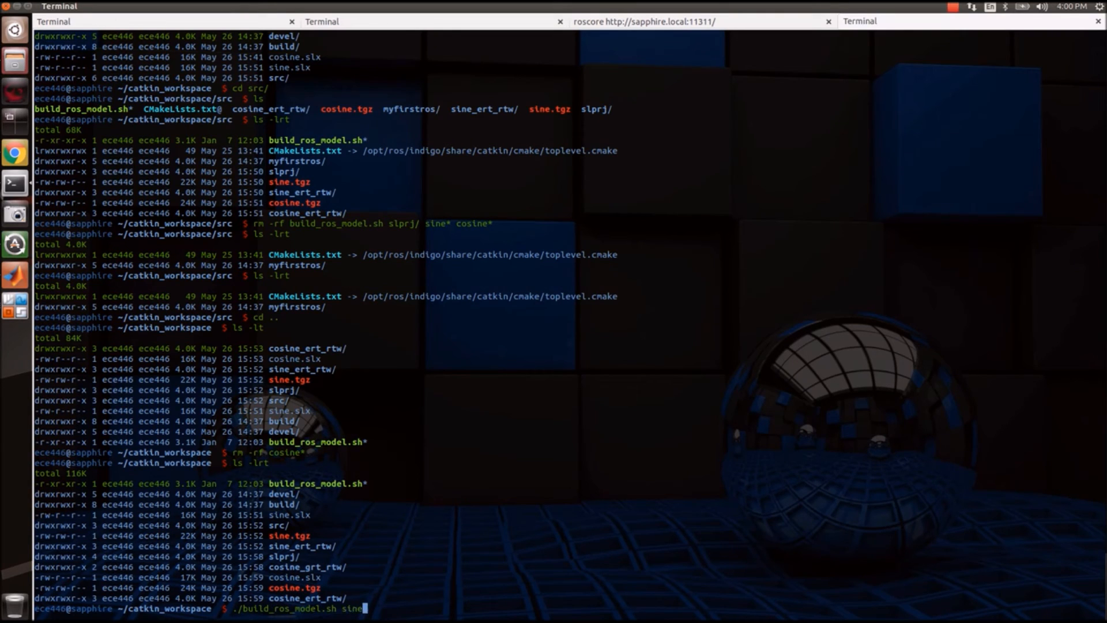
type(".tgz ./")
key("Return")
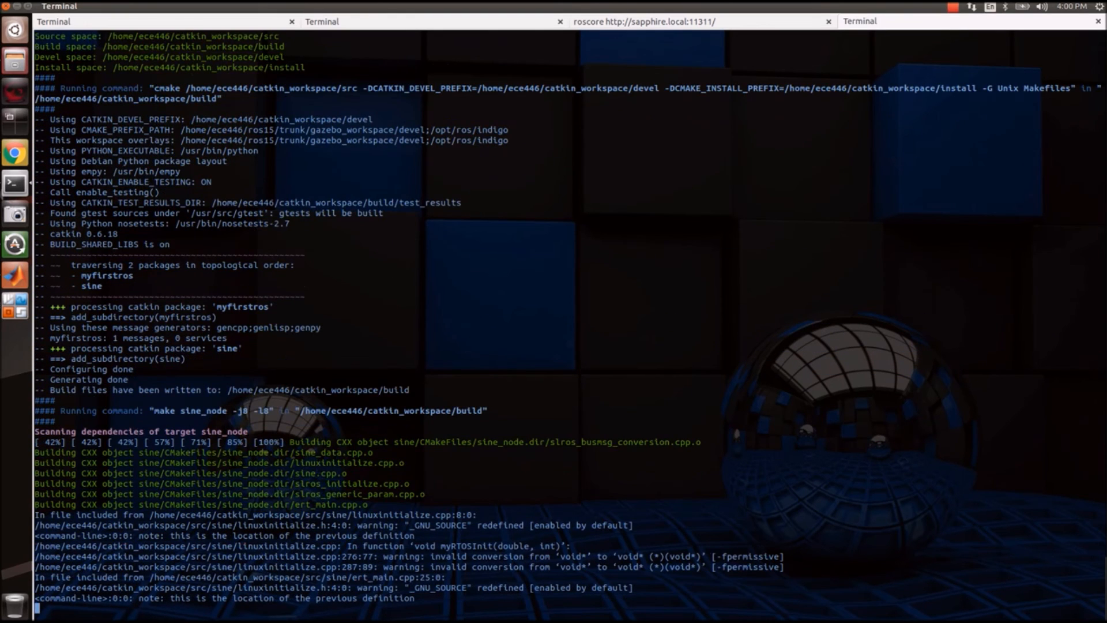
Try building cosine.tgz without a workspace path, which prints usage, then recall that command.
key("Up")
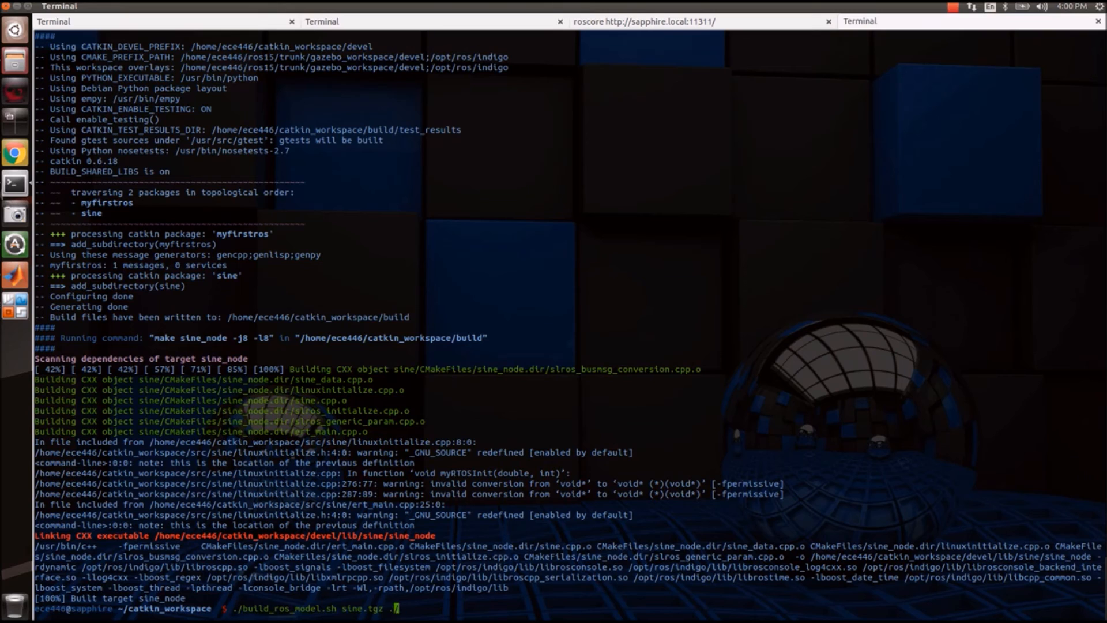
key("BackSpace")
key("BackSpace")
key("BackSpace")
key("BackSpace")
key("BackSpace")
key("BackSpace")
key("BackSpace")
key("BackSpace")
key("BackSpace")
key("BackSpace")
key("BackSpace")
type("cosine")
key("Tab")
key("Return")
key("Up")
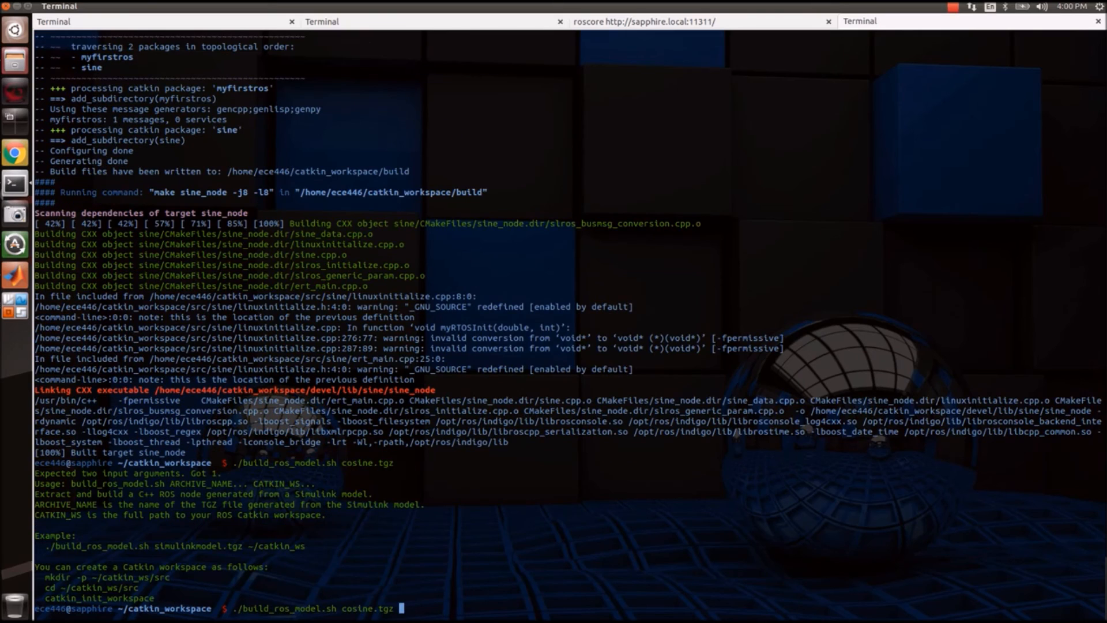
Add ./ to the cosine.tgz build command to build cosine_node, then clear the screen.
type("./")
key("Return")
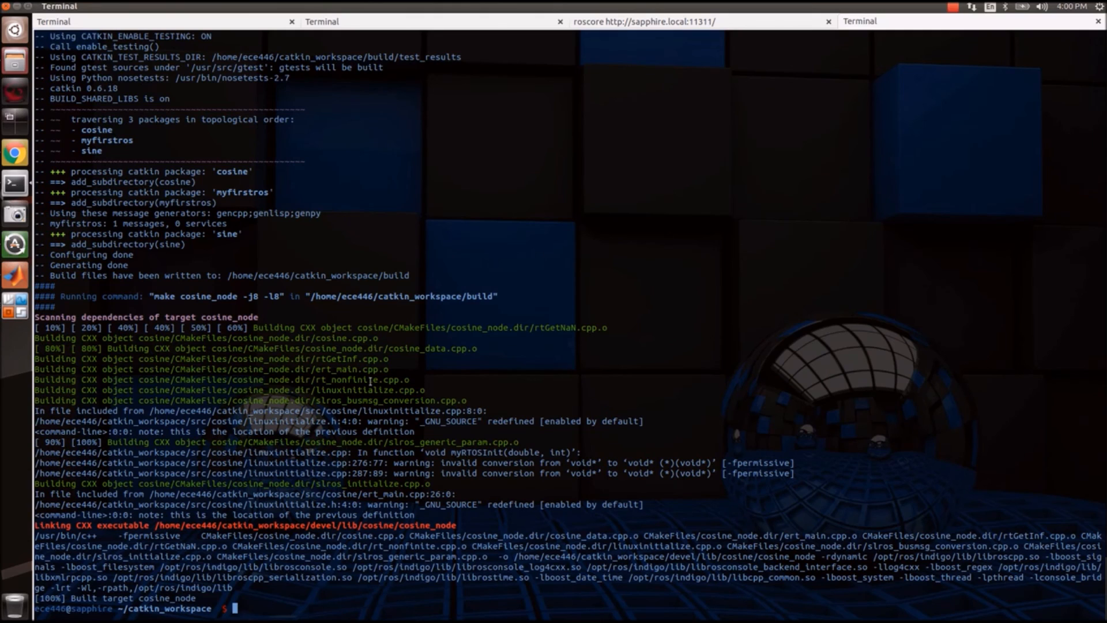
key("ctrl+l")
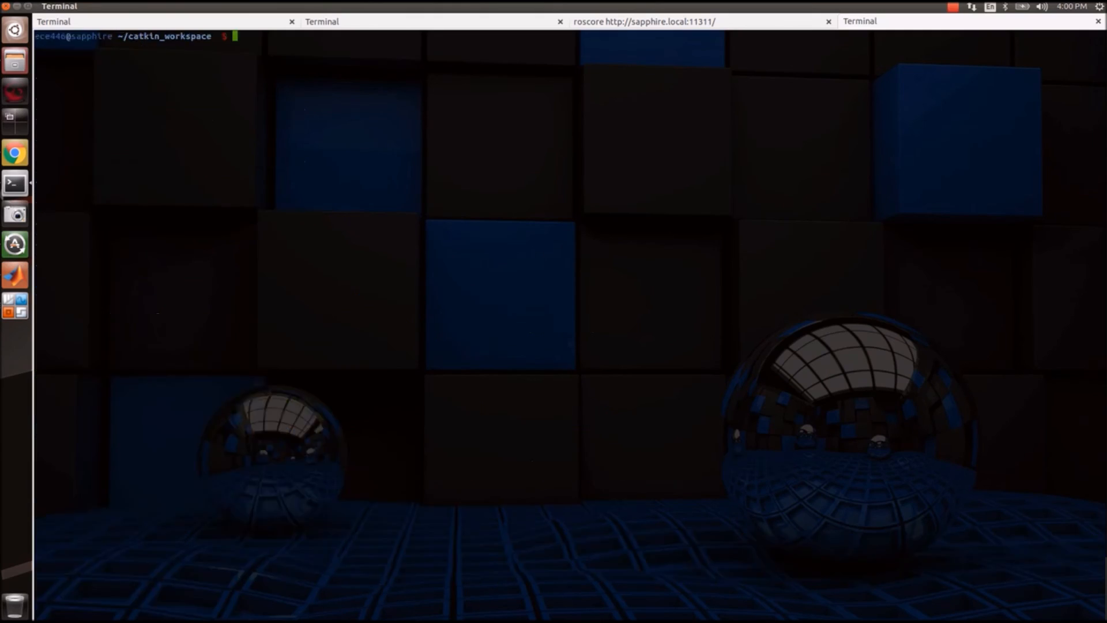
Load the workspace environment with source devel/setup.bash.
type("rosrun si")
key("Tab")
key("Tab")
type("n")
key("Tab")
key("Tab")
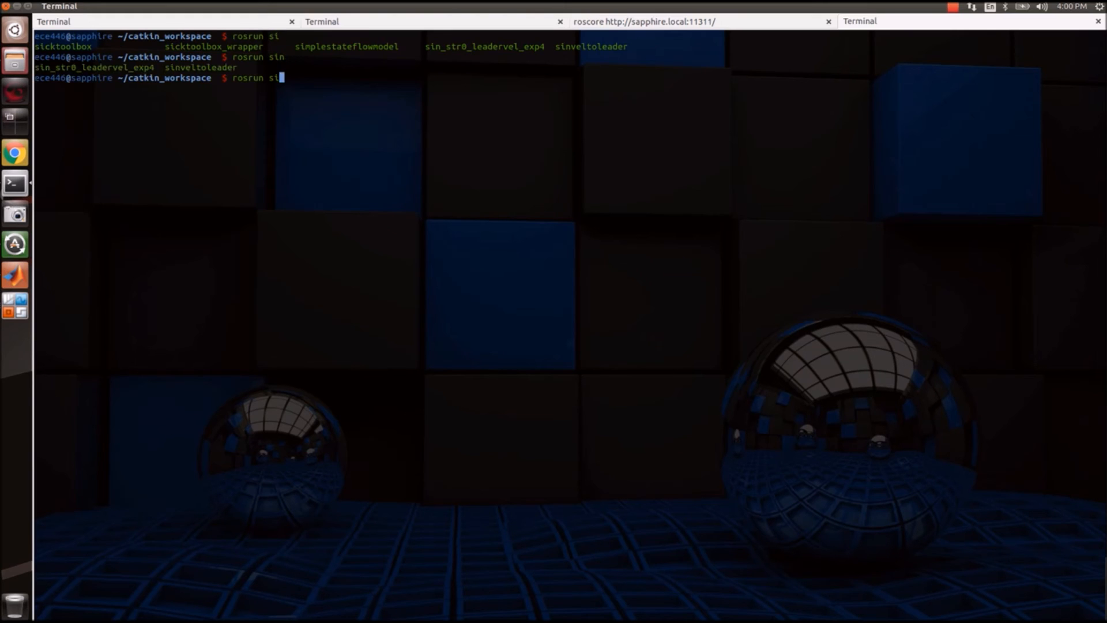
key("BackSpace")
key("BackSpace")
key("BackSpace")
key("BackSpace")
key("BackSpace")
key("BackSpace")
key("BackSpace")
key("BackSpace")
type("source devel/setup.bash")
key("Return")
Launch the sine node with rosrun sine sine_node.
type("rosrun sine")
key("Tab")
key("Tab")
key("Tab")
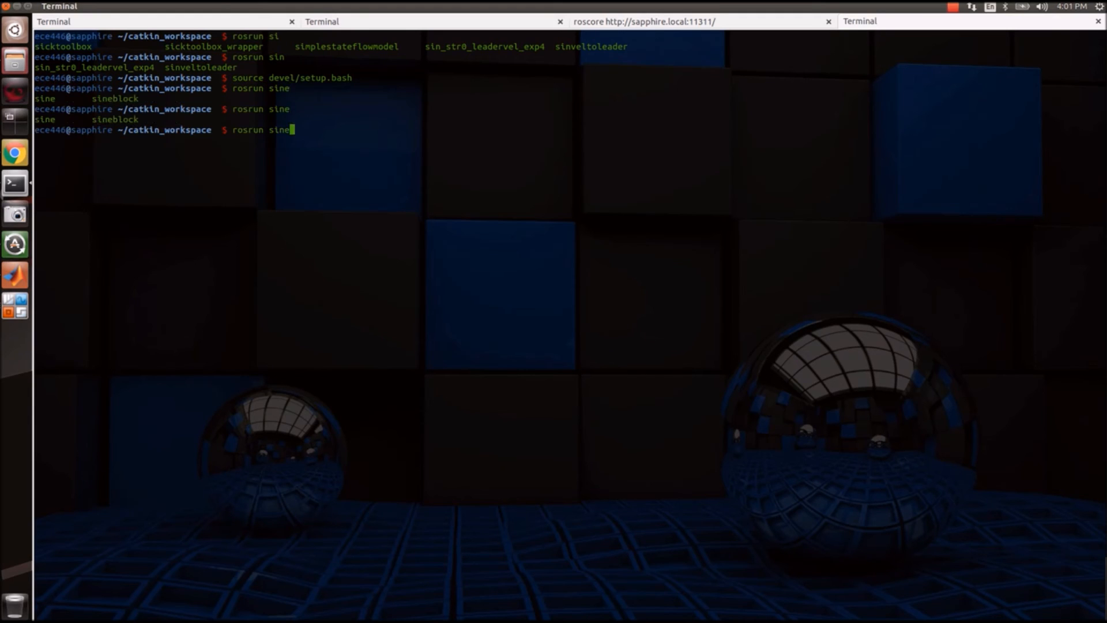
type("sin")
key("Tab")
key("Return")
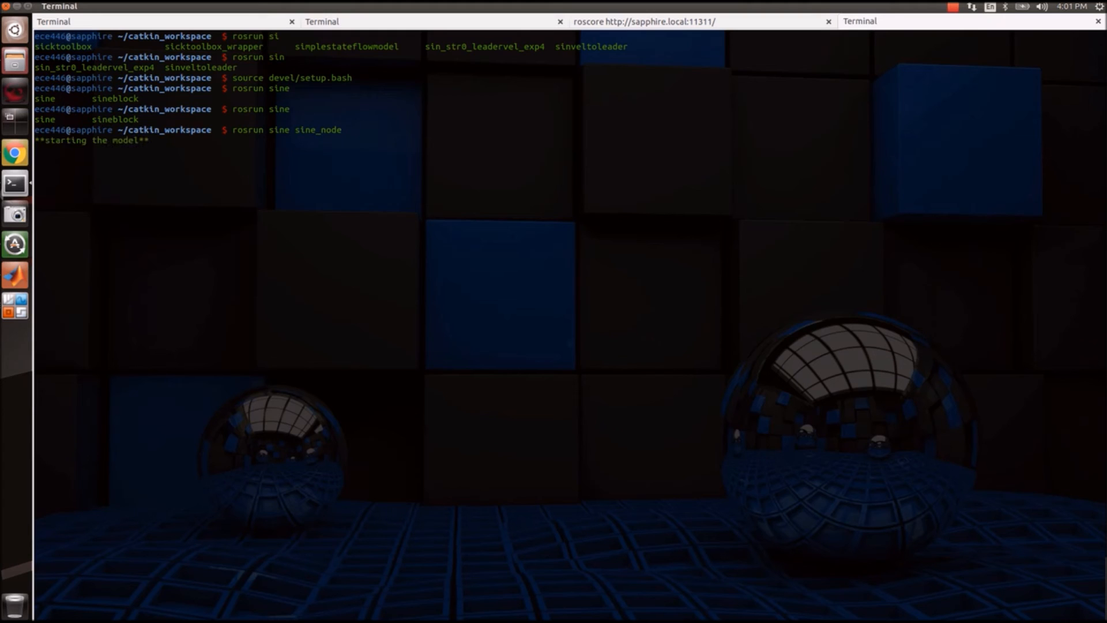
key("ctrl+shift+t")
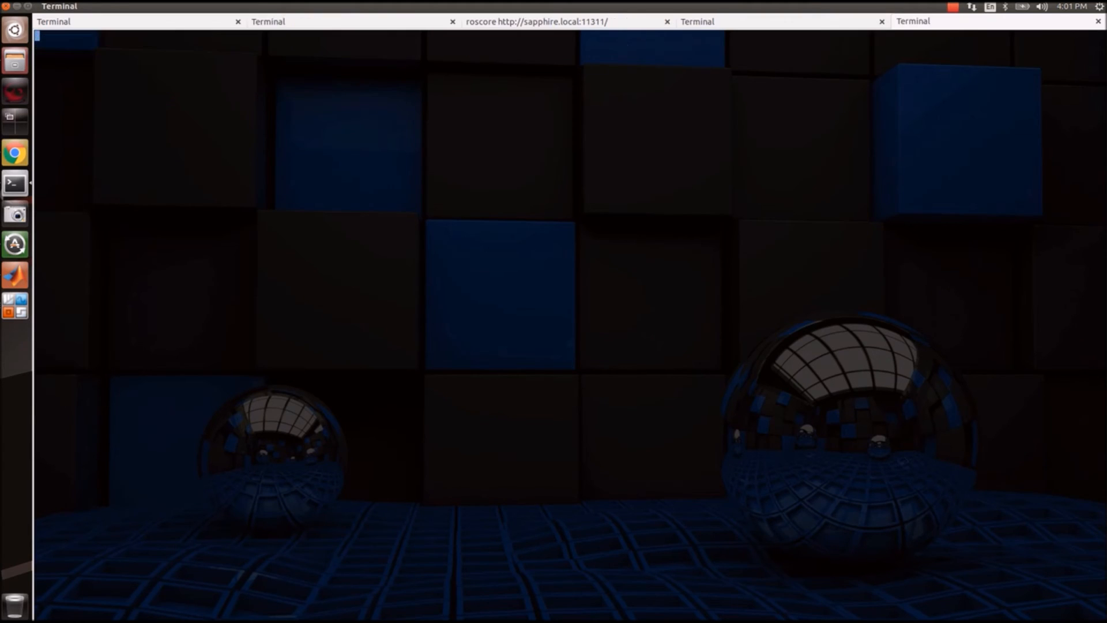
List ROS topics and echo /sine to see its oscillating values, then clear the screen.
type("ro")
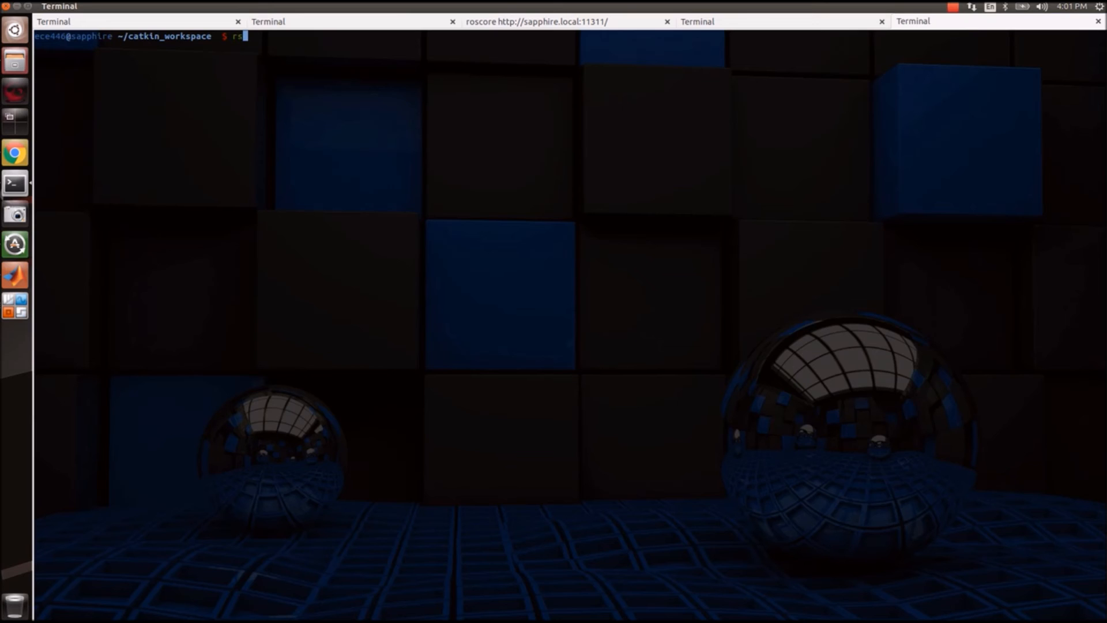
type("stopic list")
key("Return")
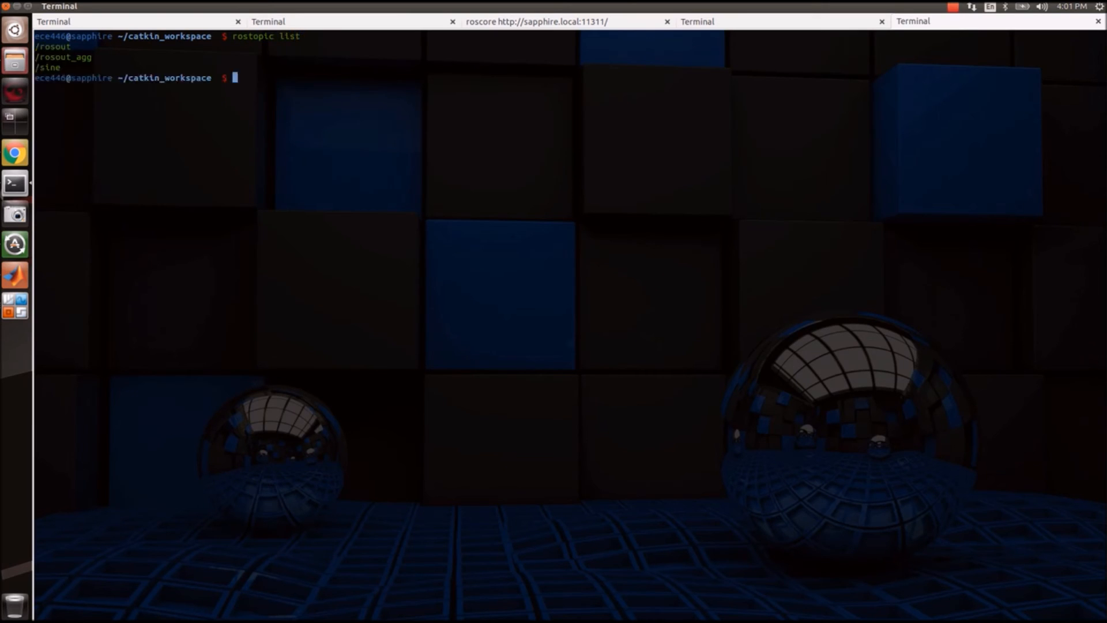
type("rostopic echo /sine")
key("Return")
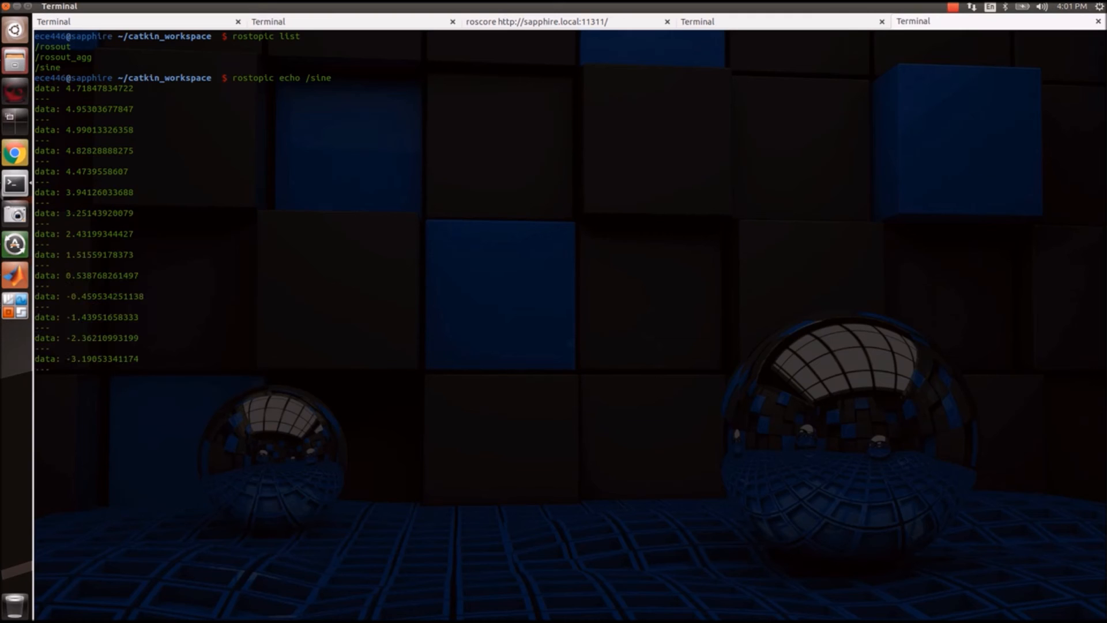
key("ctrl+c")
key("ctrl+l")
Begin typing a rosrun command for the cosine node.
type("ros")
type("topic")
key("BackSpace")
key("BackSpace")
key("BackSpace")
key("BackSpace")
key("BackSpace")
key("BackSpace")
type("run cose")
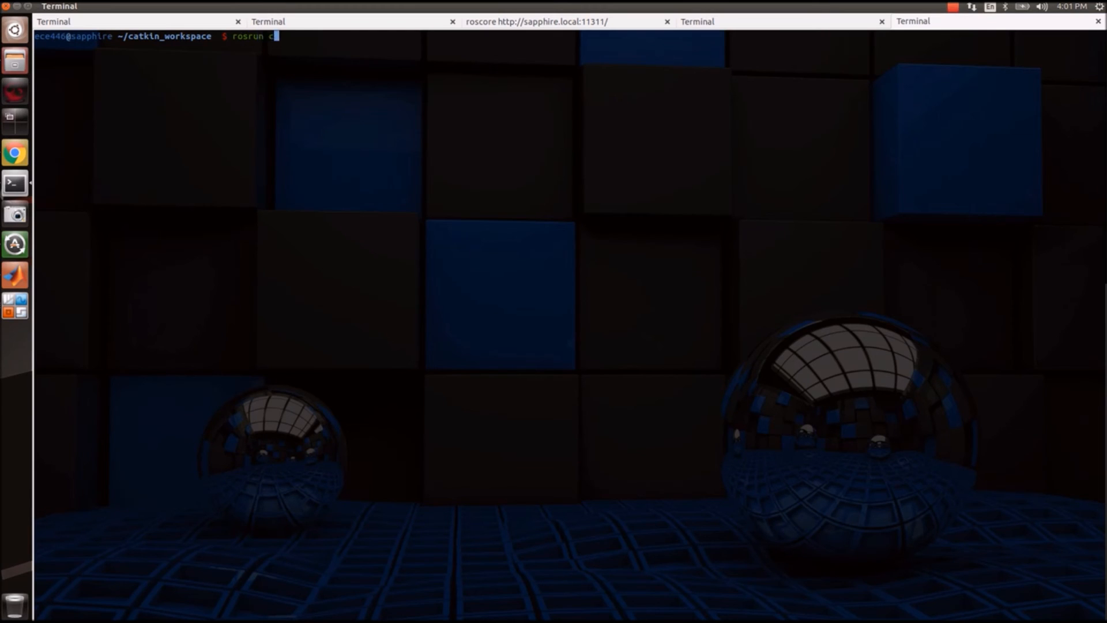
key("BackSpace")
key("BackSpace")
key("BackSpace")
key("BackSpace")
key("BackSpace")
key("BackSpace")
key("BackSpace")
key("BackSpace")
key("BackSpace")
key("BackSpace")
key("BackSpace")
Source devel/setup.bash and start the node with rosrun cosine cosine_node.
type("source de")
key("Tab")
type("setup.bash")
key("Return")
type("rosrun cosine cosine")
key("Tab")
key("Return")
In a new tab, confirm /cosine is listed and stream its values with rostopic echo /cosine.
key("ctrl+shift+t")
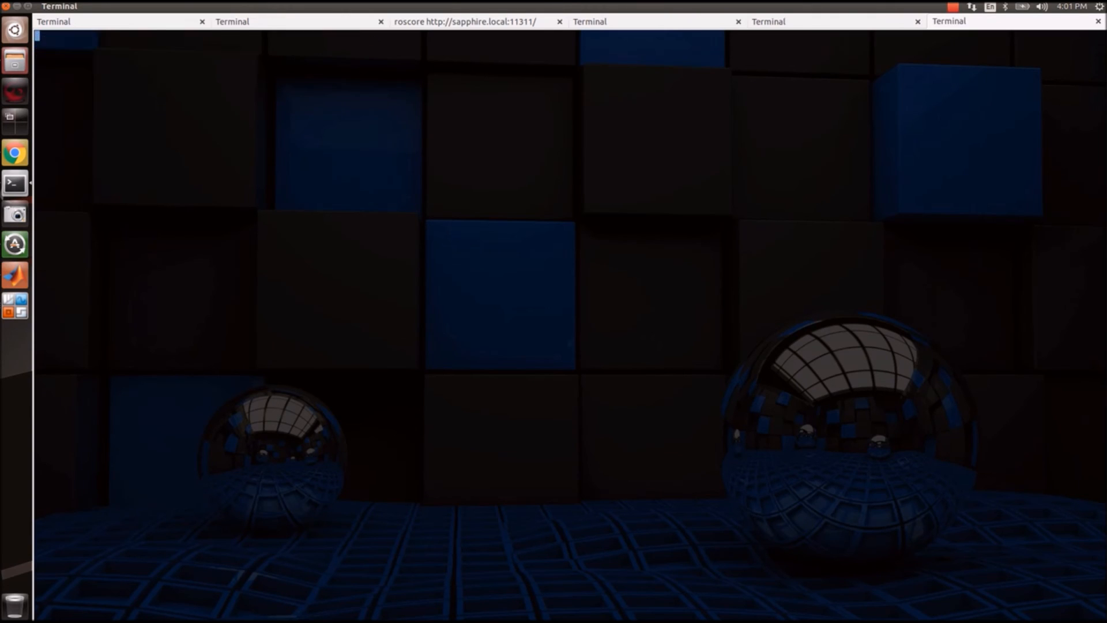
type("ros")
type("topic lis")
type("t")
key("Return")
type("rostopic echo /cosine")
key("Return")
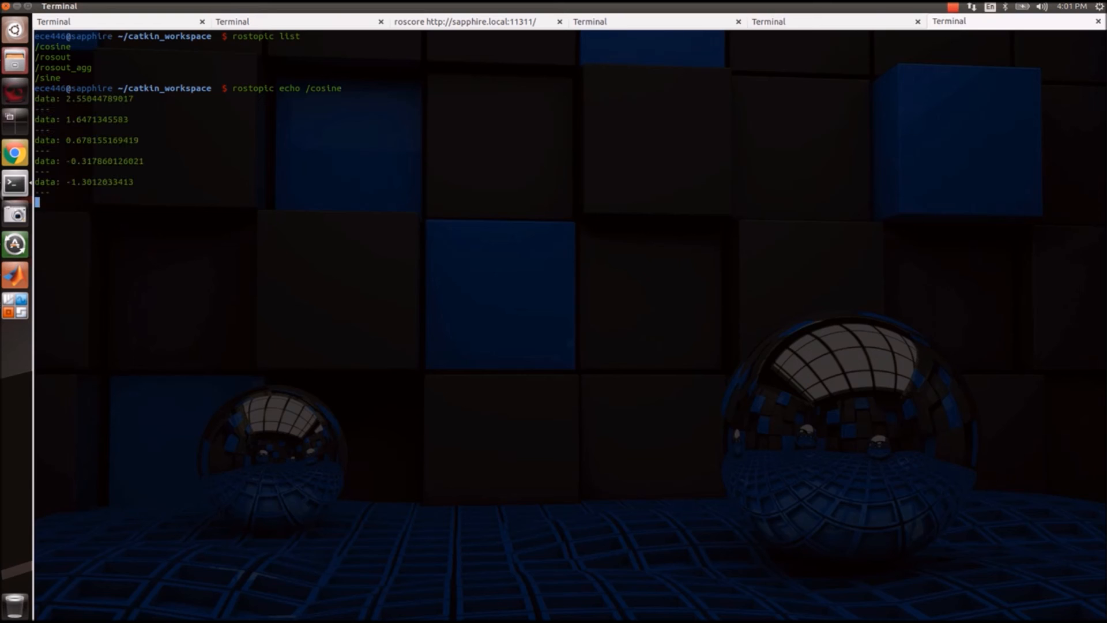
key("ctrl+shift+t")
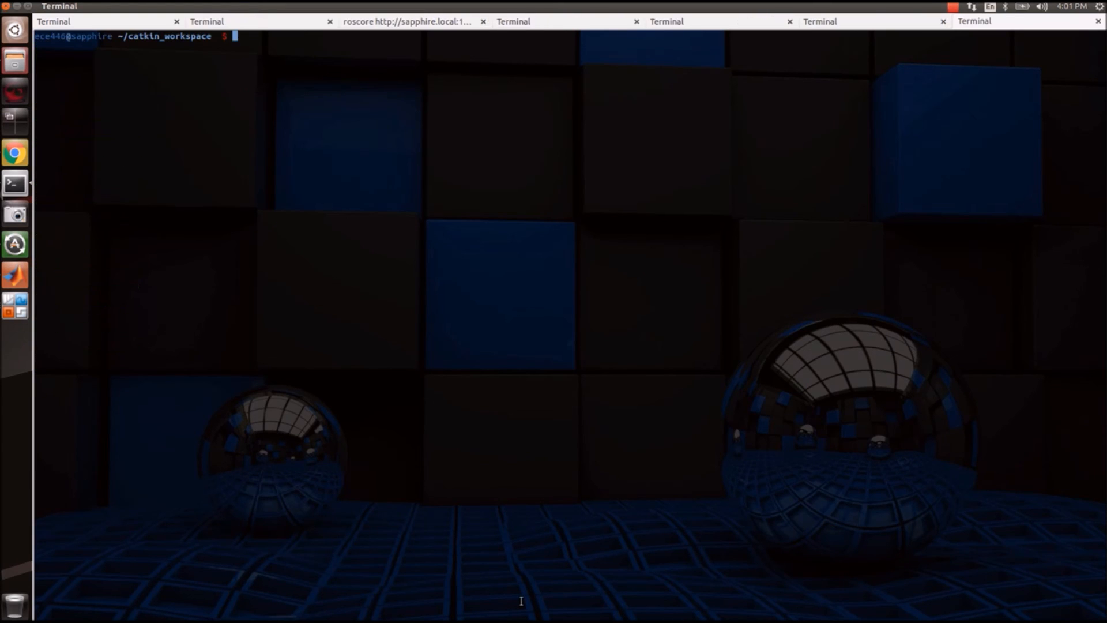
Enter rostopic echo /sine in the new tab, correcting the misspelled command.
type("rsotopic")
key("BackSpace")
key("BackSpace")
key("BackSpace")
key("BackSpace")
key("BackSpace")
type("opic")
key("BackSpace")
key("BackSpace")
key("BackSpace")
key("BackSpace")
key("BackSpace")
type("o")
key("BackSpace")
key("BackSpace")
key("BackSpace")
key("BackSpace")
type("ostopic lecho /sine")
Stop both the cosine and sine echo streams with Ctrl+C and clear the screen.
left_click(905, 18)
left_click(967, 23)
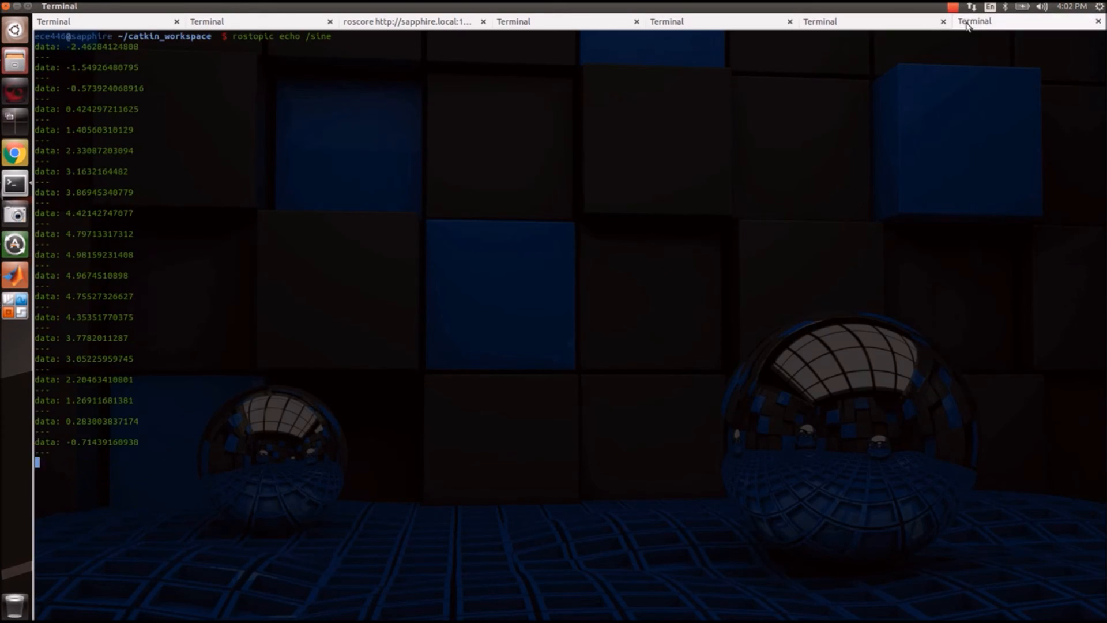
left_click(909, 22)
key("ctrl+c")
left_click(997, 23)
key("ctrl+c")
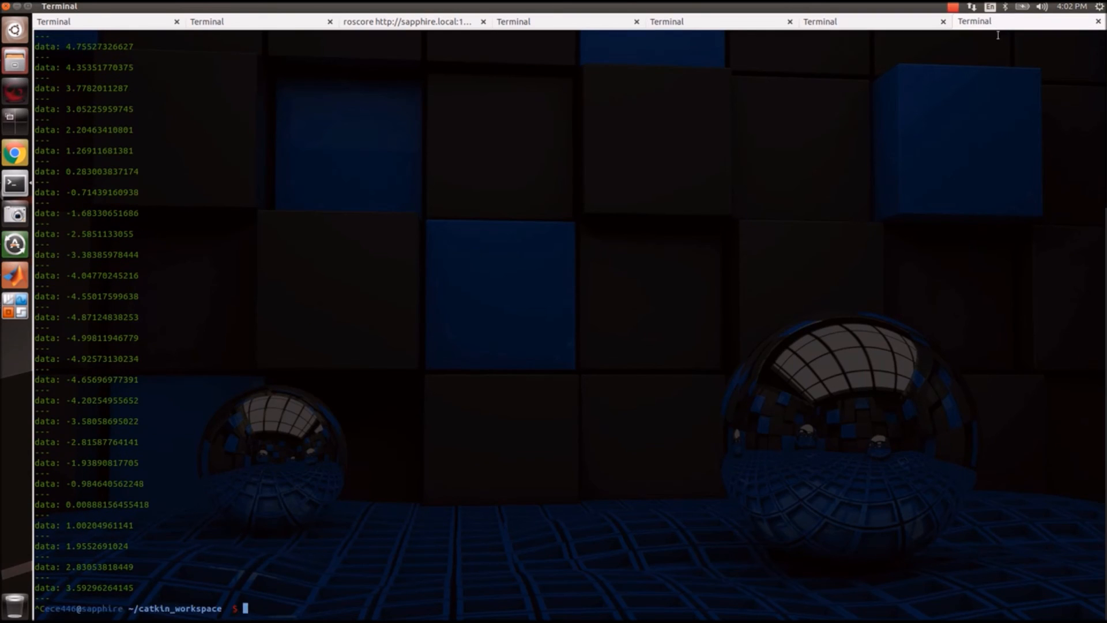
left_click(900, 23)
key("ctrl+l")
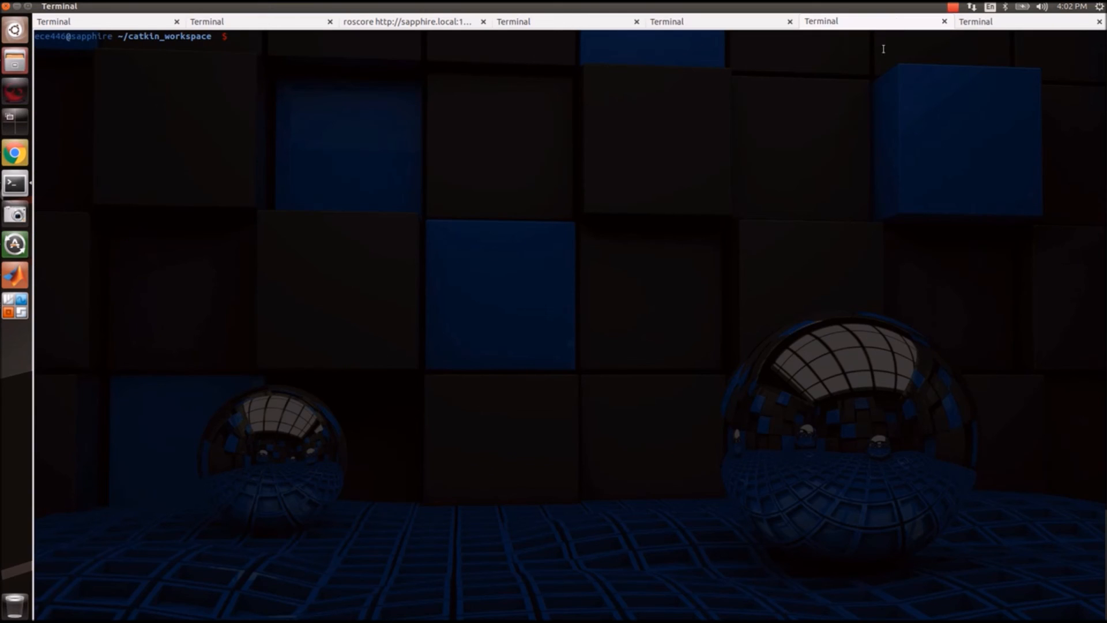
Record all topics with rosbag record -a, then stop the recording.
type("rosbag record -a")
key("Return")
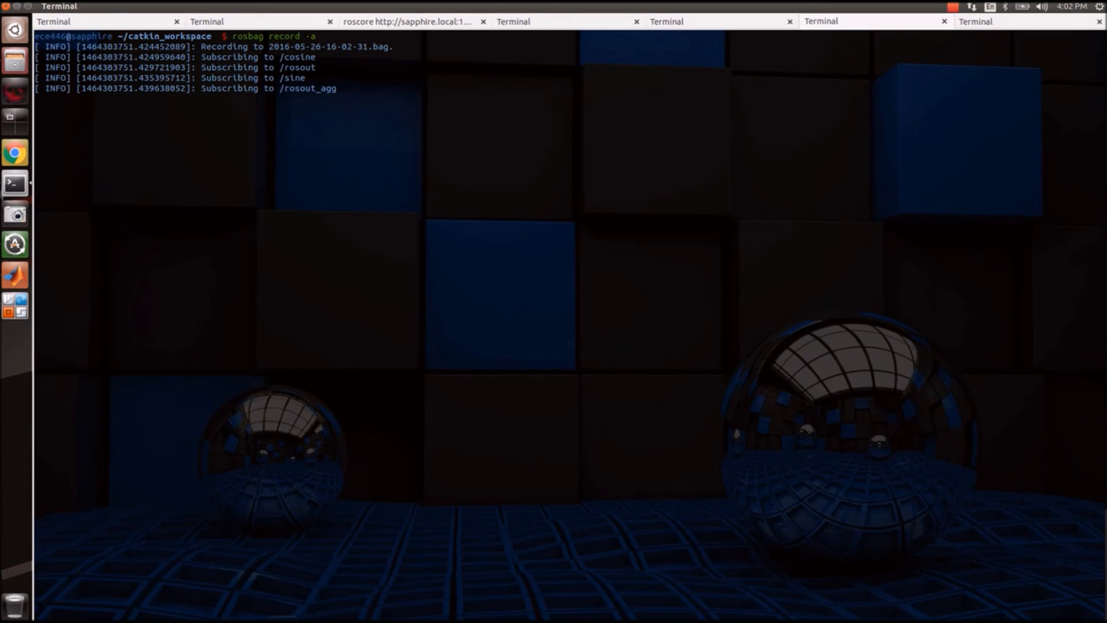
key("ctrl+c")
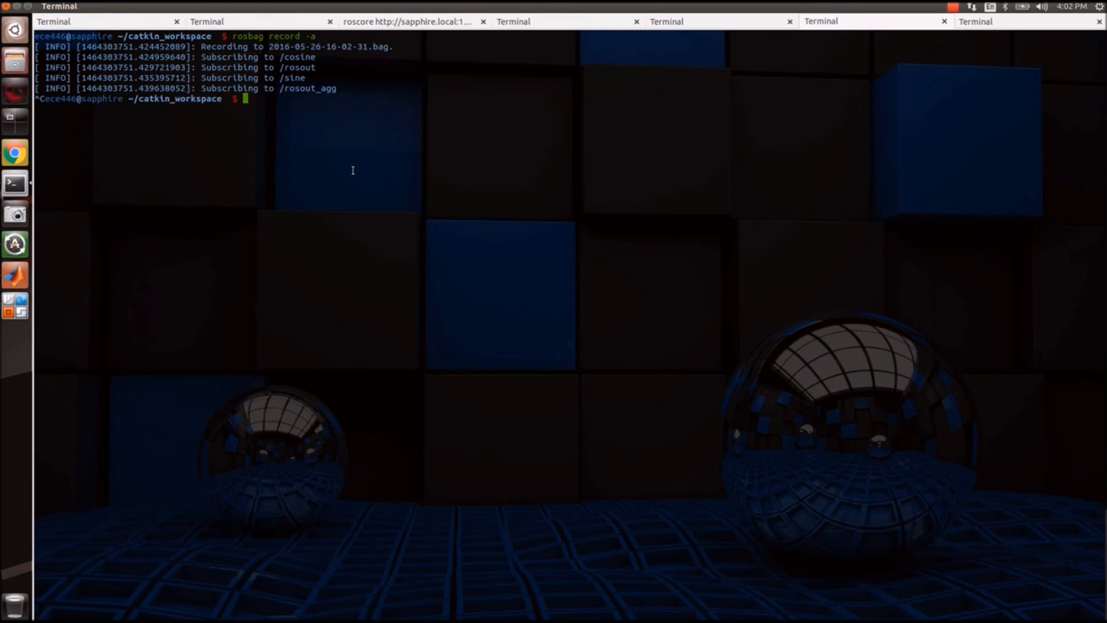
type("ls -lrt")
key("Return")
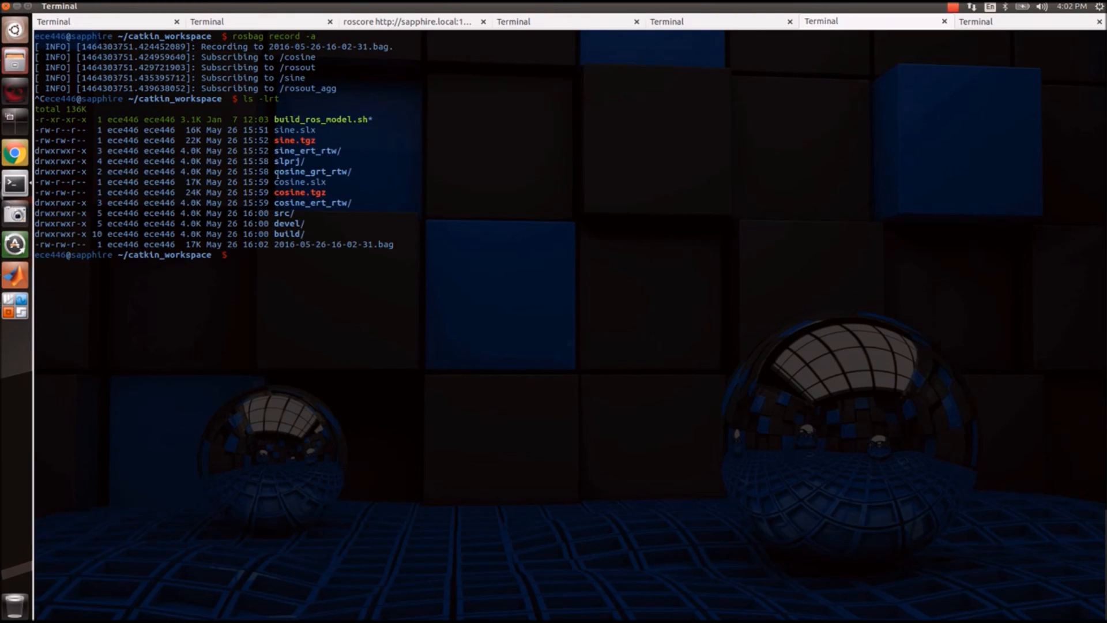
triple_click(339, 245)
left_click(340, 244)
double_click(342, 244)
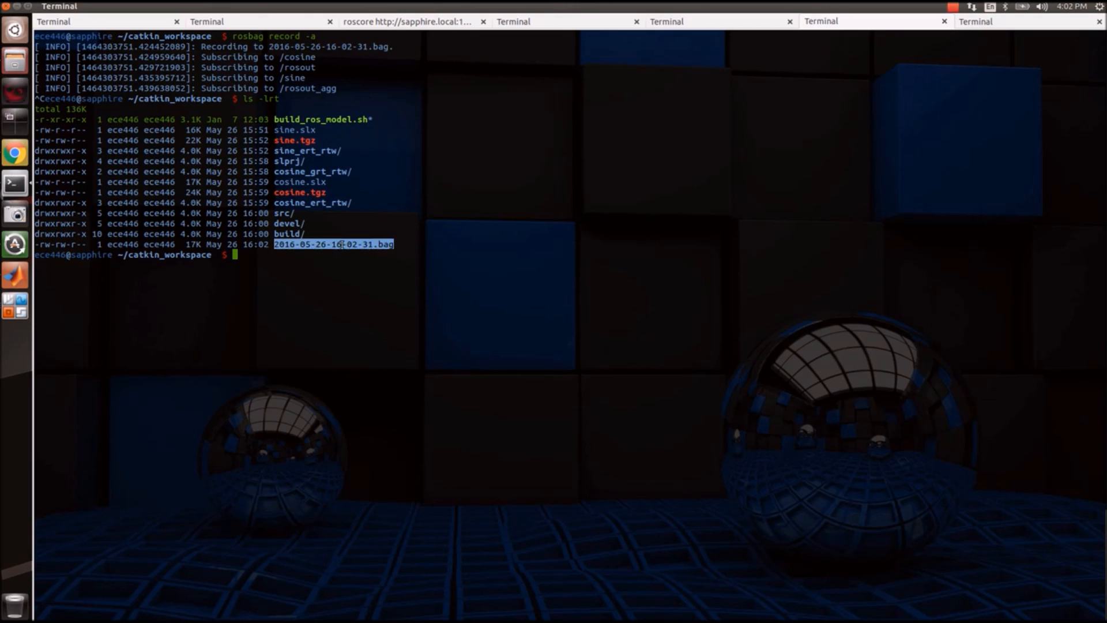
left_click(16, 275)
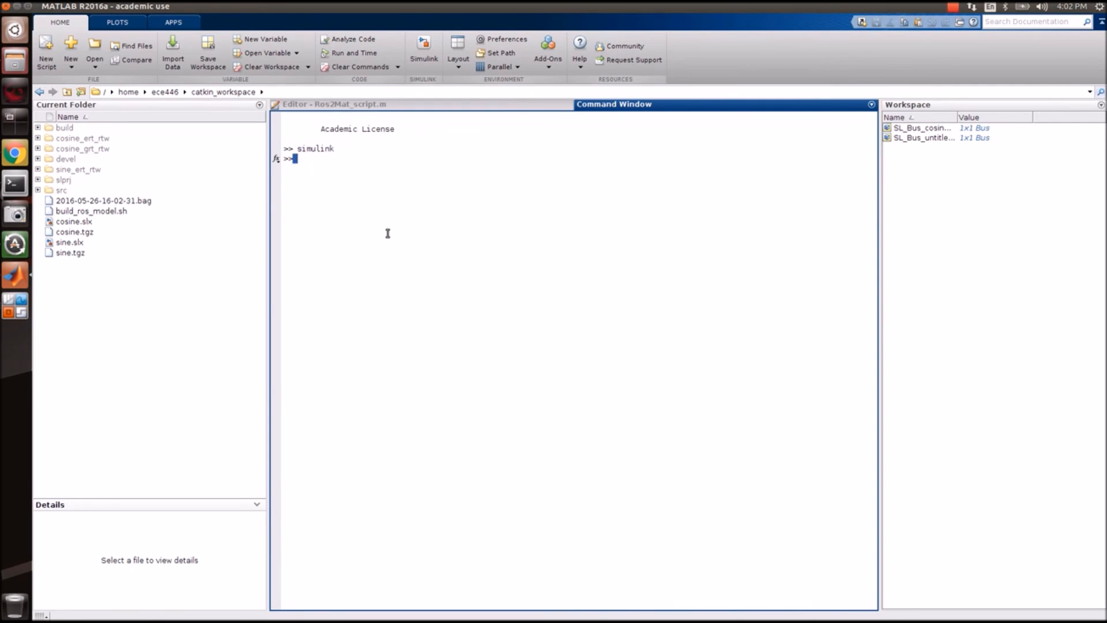
key("Up")
key("Up")
key("Up")
key("Up")
key("Up")
key("Up")
key("Up")
key("Up")
key("Up")
key("Up")
key("Up")
key("Up")
key("Up")
key("Up")
key("Up")
key("Up")
key("Up")
key("Up")
key("Up")
key("Up")
key("Up")
key("Up")
key("Up")
key("Up")
key("Up")
key("Up")
key("Up")
key("Up")
key("Down")
key("Down")
key("BackSpace")
key("BackSpace")
key("BackSpace")
key("BackSpace")
key("BackSpace")
key("BackSpace")
key("BackSpace")
key("BackSpace")
key("BackSpace")
key("BackSpace")
key("BackSpace")
key("BackSpace")
key("BackSpace")
key("BackSpace")
key("BackSpace")
key("BackSpace")
key("BackSpace")
key("BackSpace")
key("BackSpace")
key("BackSpace")
left_click(113, 201)
right_click(112, 201)
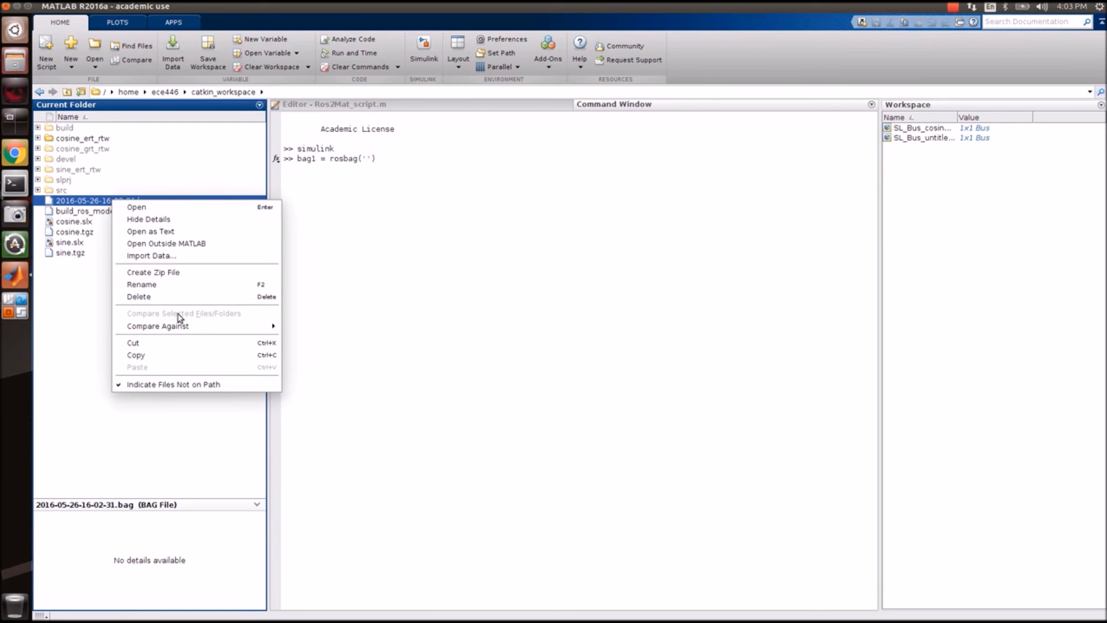
left_click(165, 285)
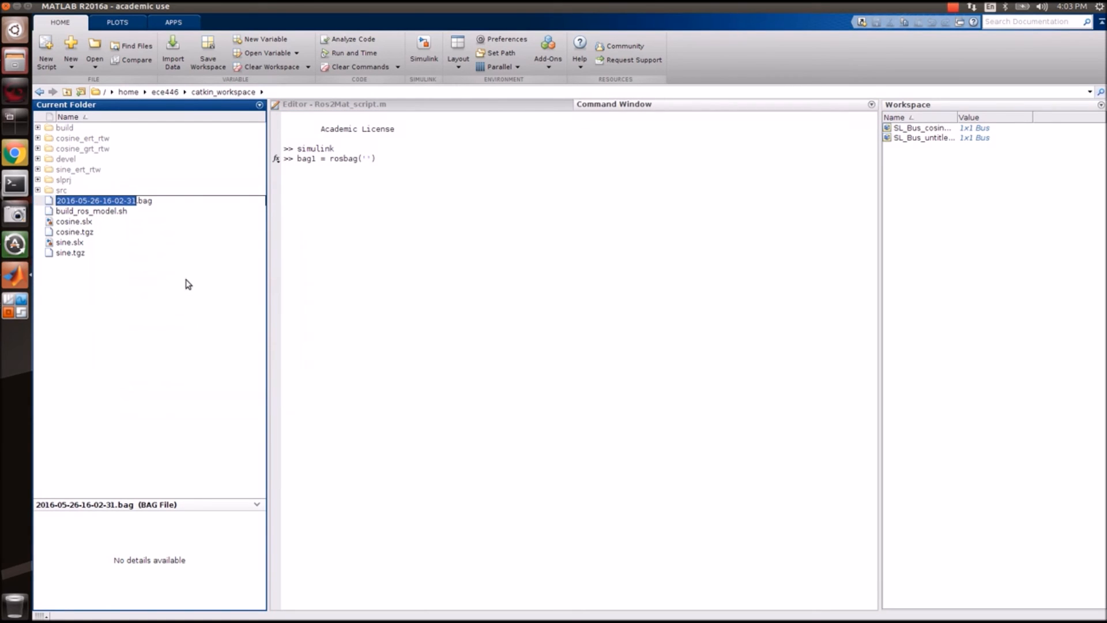
left_click(369, 173)
key("ctrl+v")
Load the recorded bag as bag1 and select its /sine messages into bagselect3.
type(".bag")
key("Return")
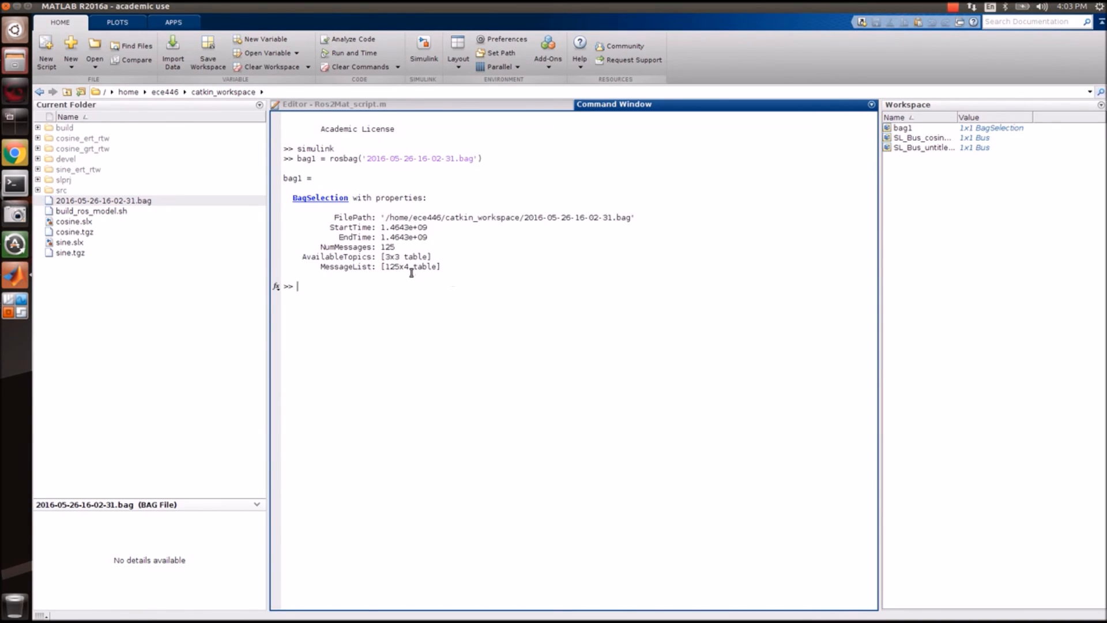
key("Up")
key("Up")
key("Up")
key("Up")
key("Up")
key("Up")
key("Up")
key("Up")
key("Up")
key("Up")
key("Up")
key("Up")
key("Up")
key("Up")
key("Up")
key("Up")
key("Up")
key("Up")
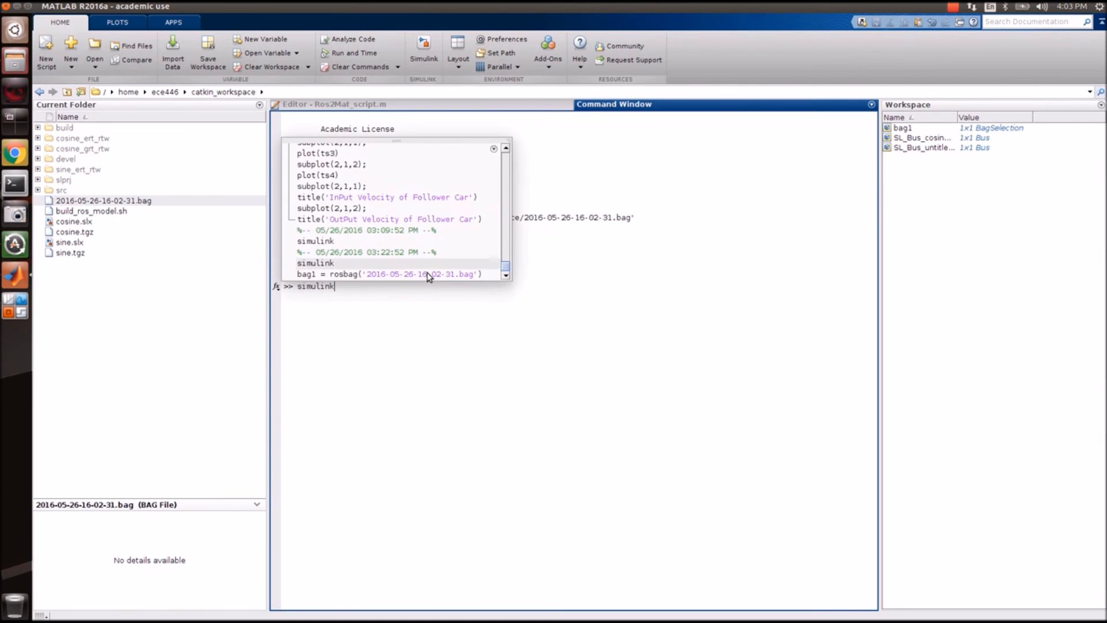
key("Down")
key("Down")
key("Down")
key("Down")
key("Down")
key("Down")
key("Down")
key("Down")
key("Down")
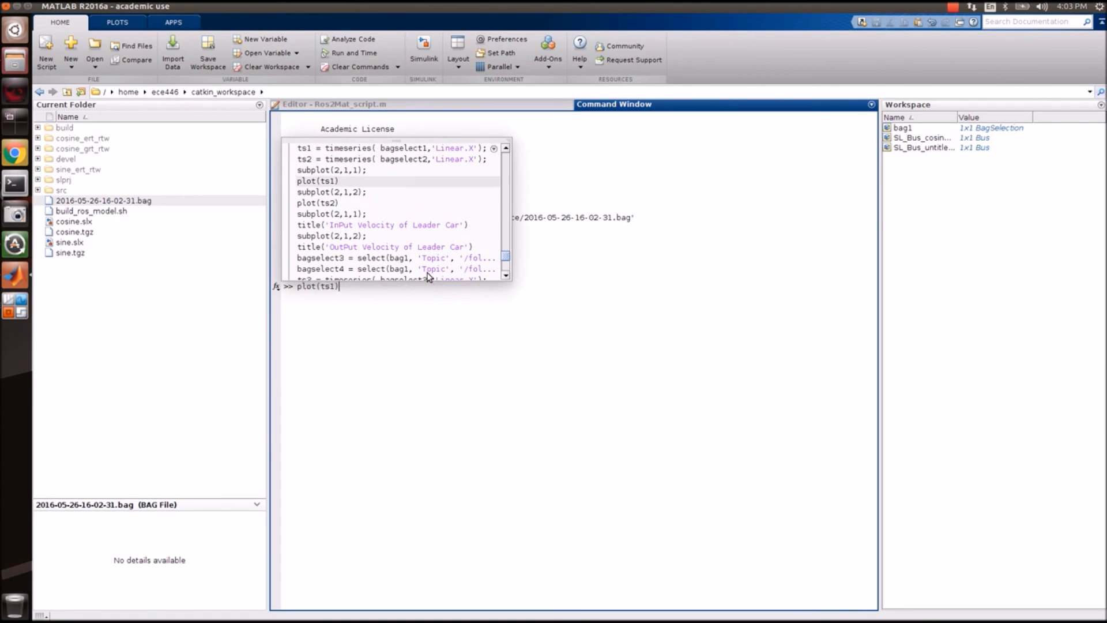
key("Return")
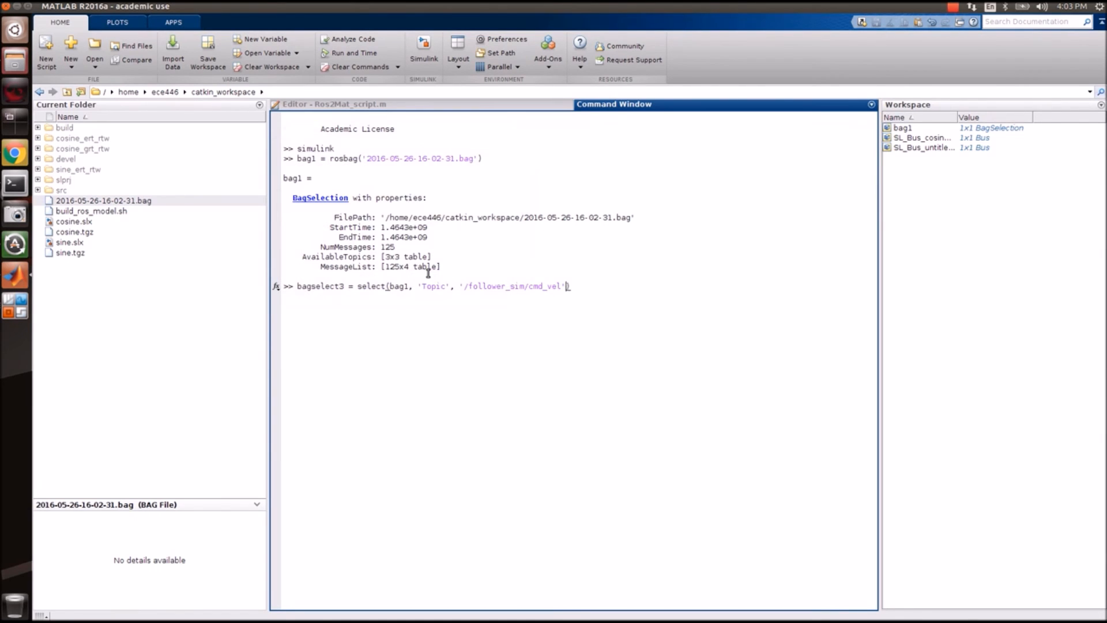
key("BackSpace")
key("BackSpace")
key("BackSpace")
key("BackSpace")
key("BackSpace")
key("BackSpace")
key("BackSpace")
key("BackSpace")
key("BackSpace")
key("BackSpace")
key("BackSpace")
key("BackSpace")
key("BackSpace")
key("BackSpace")
key("BackSpace")
key("BackSpace")
key("BackSpace")
key("BackSpace")
key("BackSpace")
type("s")
key("BackSpace")
key("BackSpace")
type("sine")
key("Return")
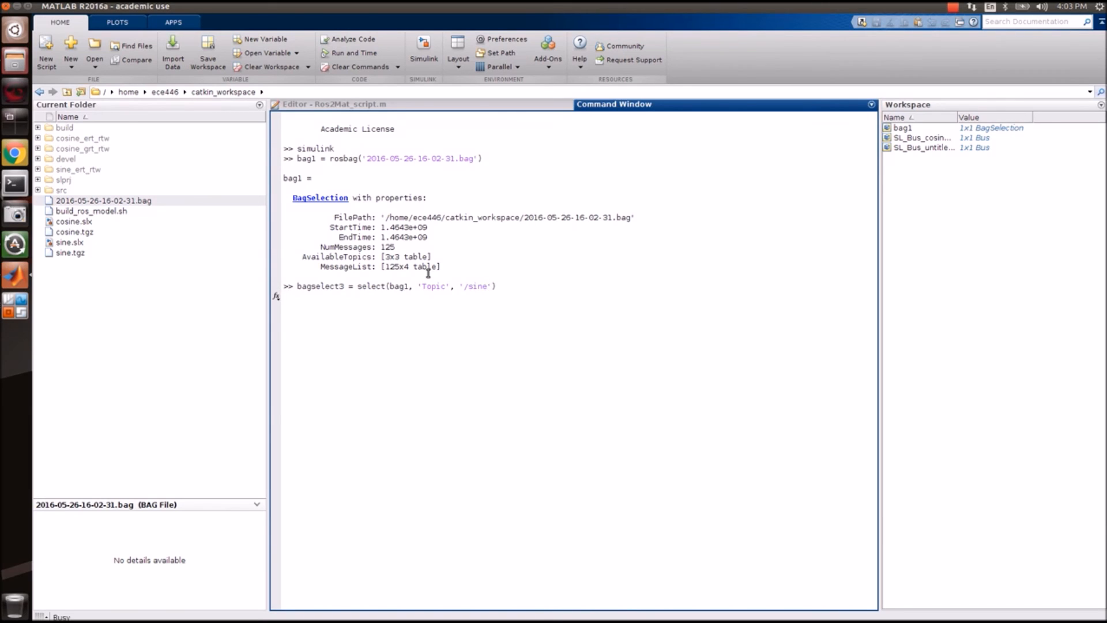
Select /sine into bagselect1, then rerun the selection for the /cosine messages.
key("Up")
key("Right")
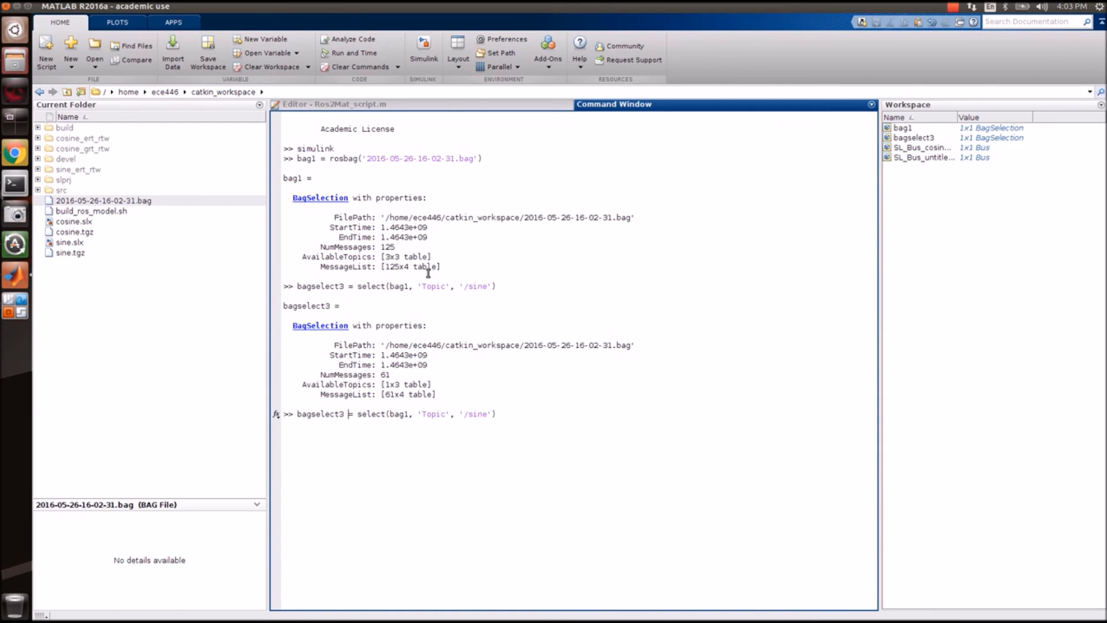
key("BackSpace")
type("1")
key("Return")
key("Up")
key("Right")
key("Left")
key("Left")
key("BackSpace")
key("BackSpace")
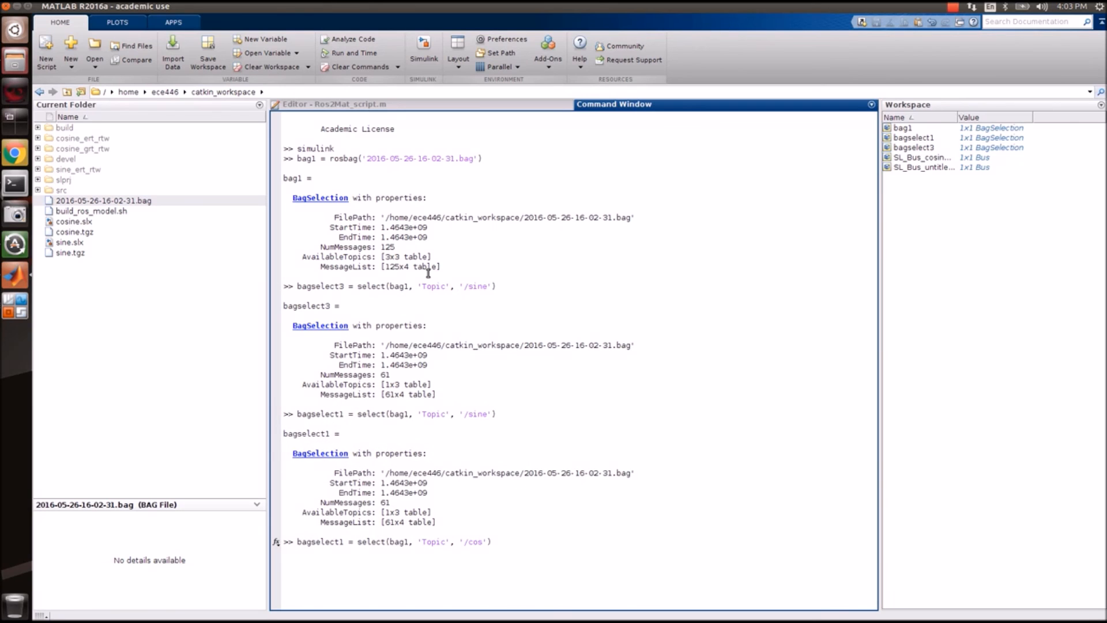
type("ne")
key("Return")
Rerun the /sine and /cosine selection commands with semicolons to suppress output.
key("Up")
key("Right")
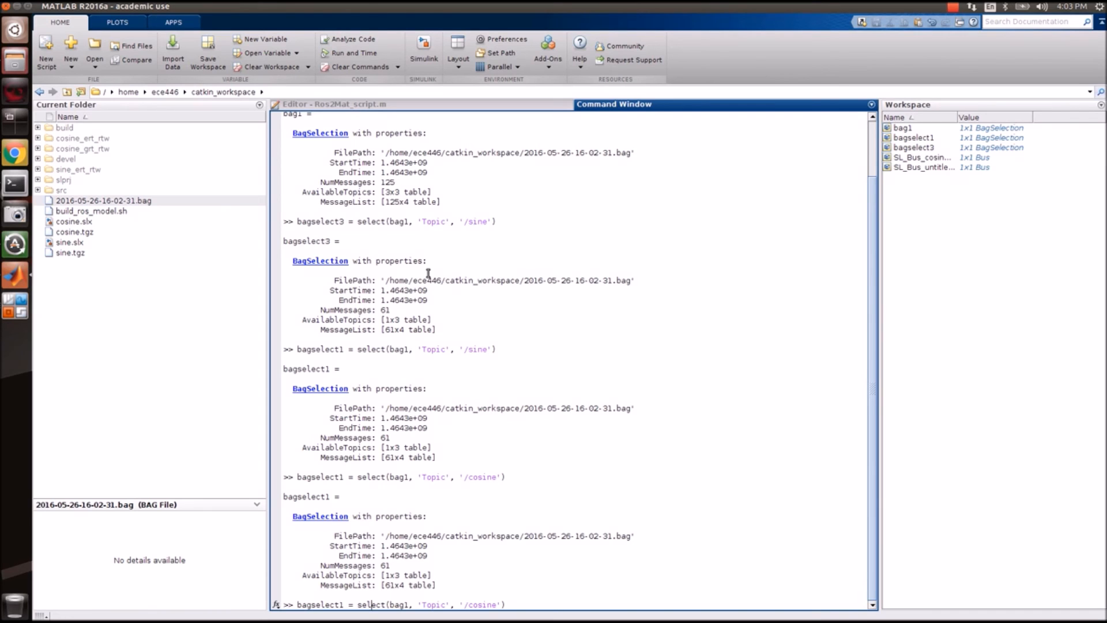
key("Up")
key("Up")
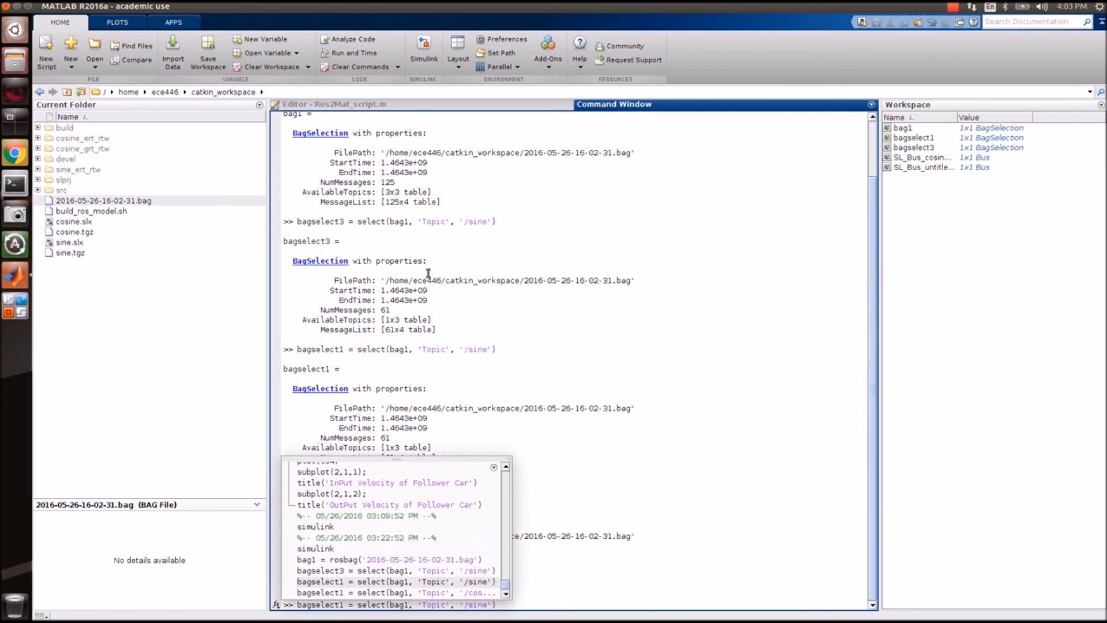
key("Right")
type(";")
key("Return")
key("Up")
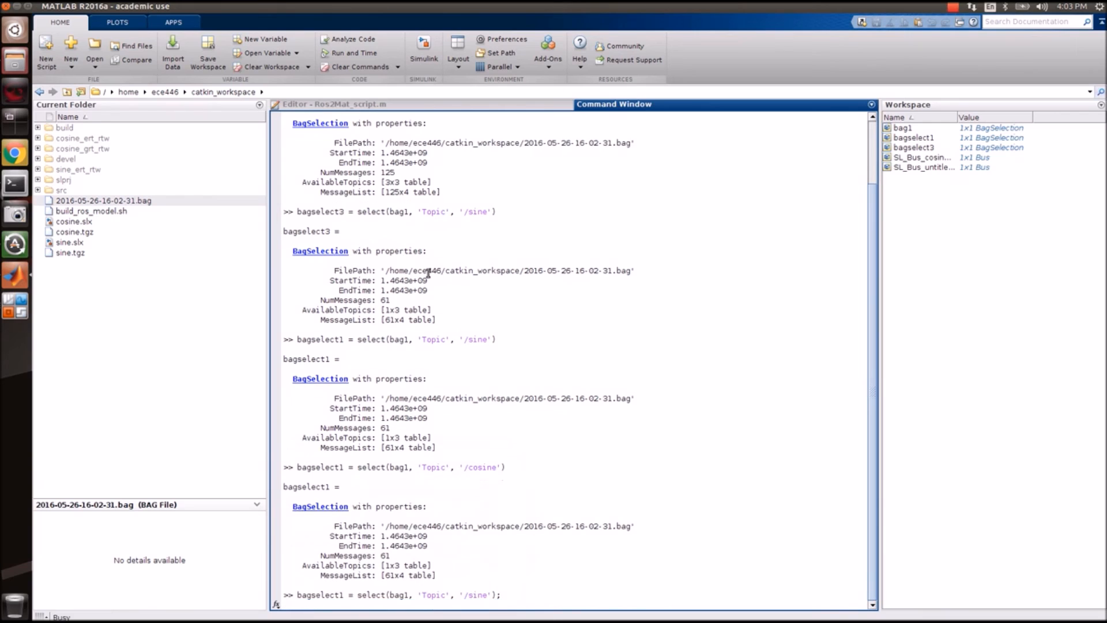
key("Right")
key("Up")
key("Up")
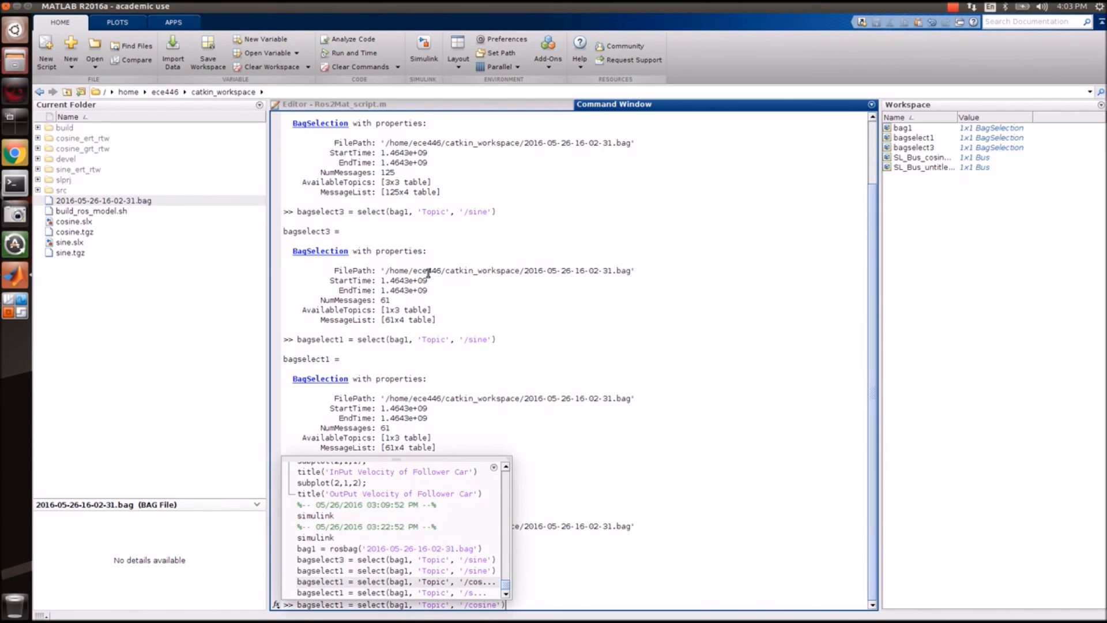
key("Right")
type(";")
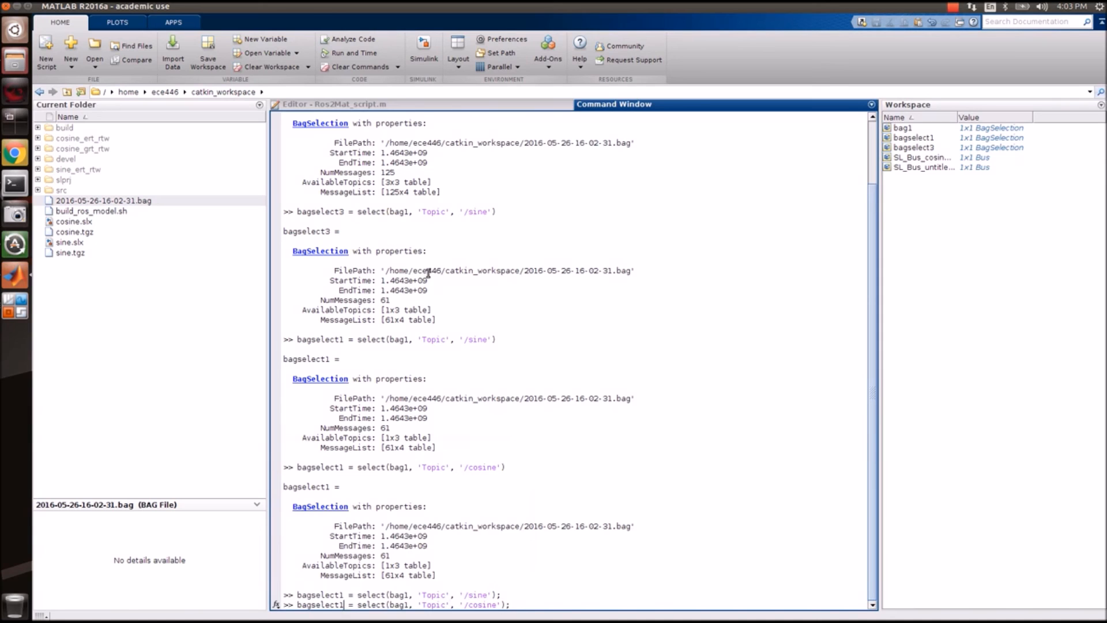
Select /cosine as bagselect2 and build timeseries ts1 from the /sine selection's Data.
key("Return")
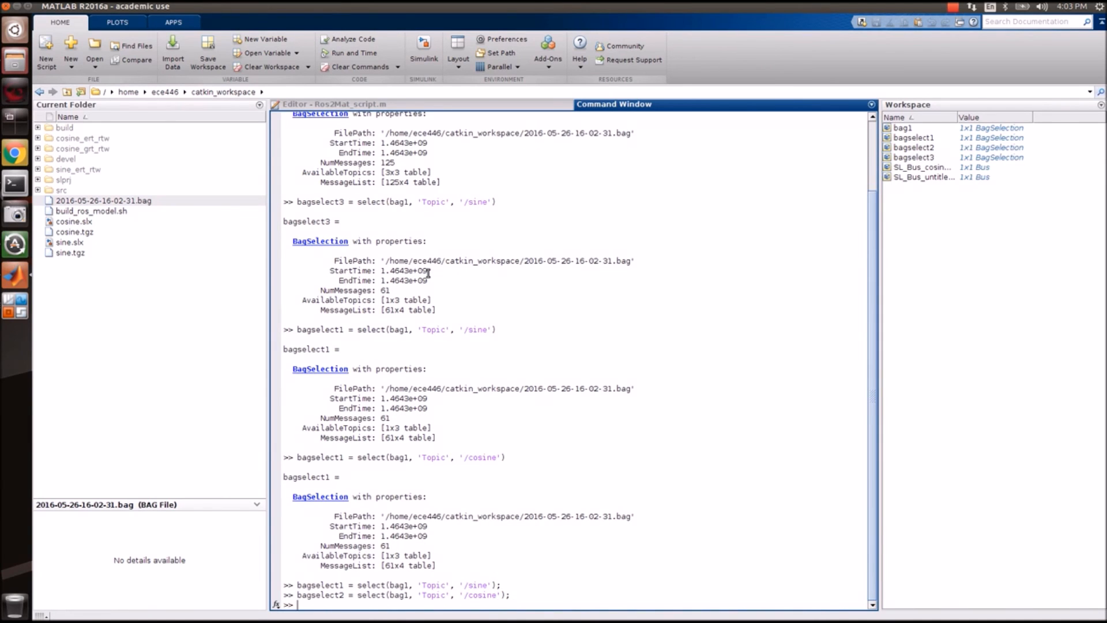
key("Up")
key("Up")
key("Up")
key("Up")
key("Up")
key("Up")
key("Up")
key("Up")
key("Up")
key("Up")
key("Up")
key("Up")
key("Up")
key("Up")
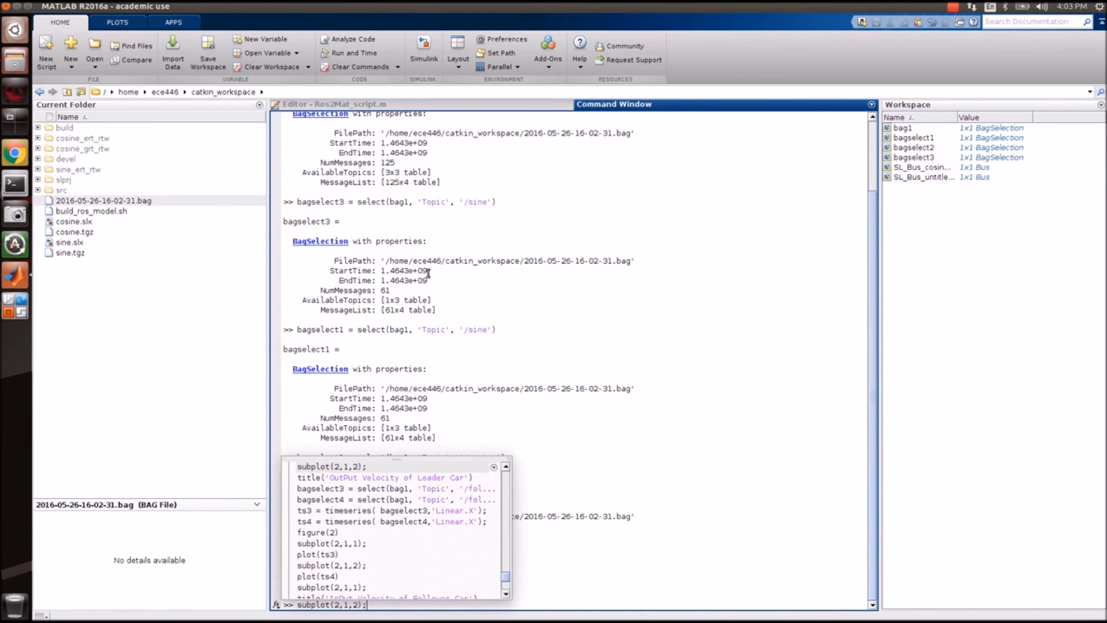
key("Up")
key("Up")
key("Up")
key("Up")
key("Up")
key("Up")
key("Up")
key("Up")
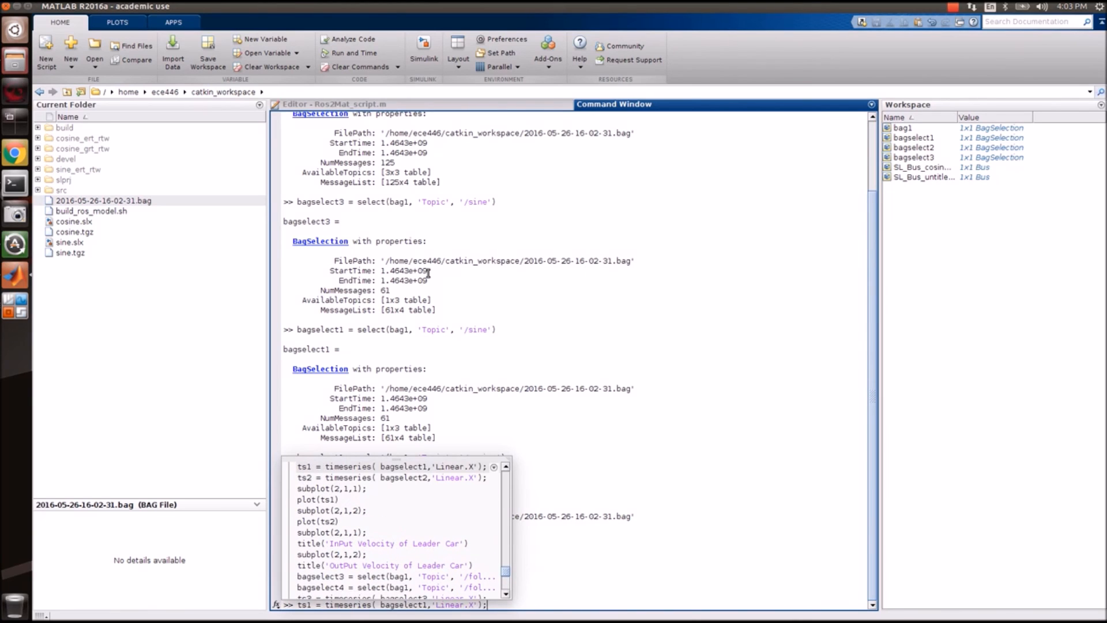
key("Up")
key("Up")
key("Down")
key("Down")
key("Down")
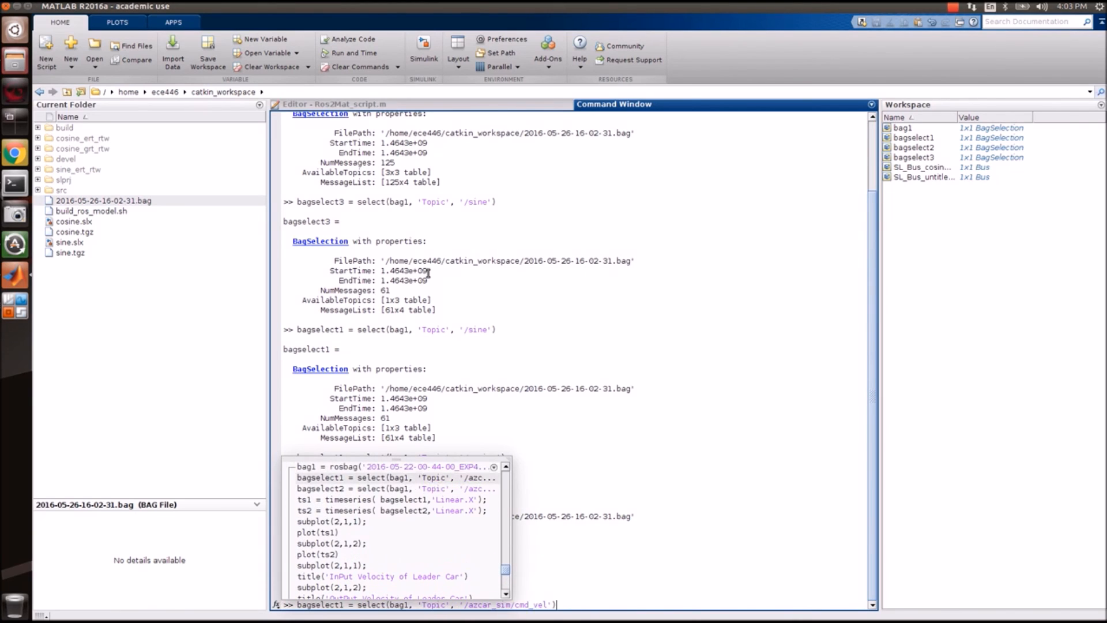
key("Left")
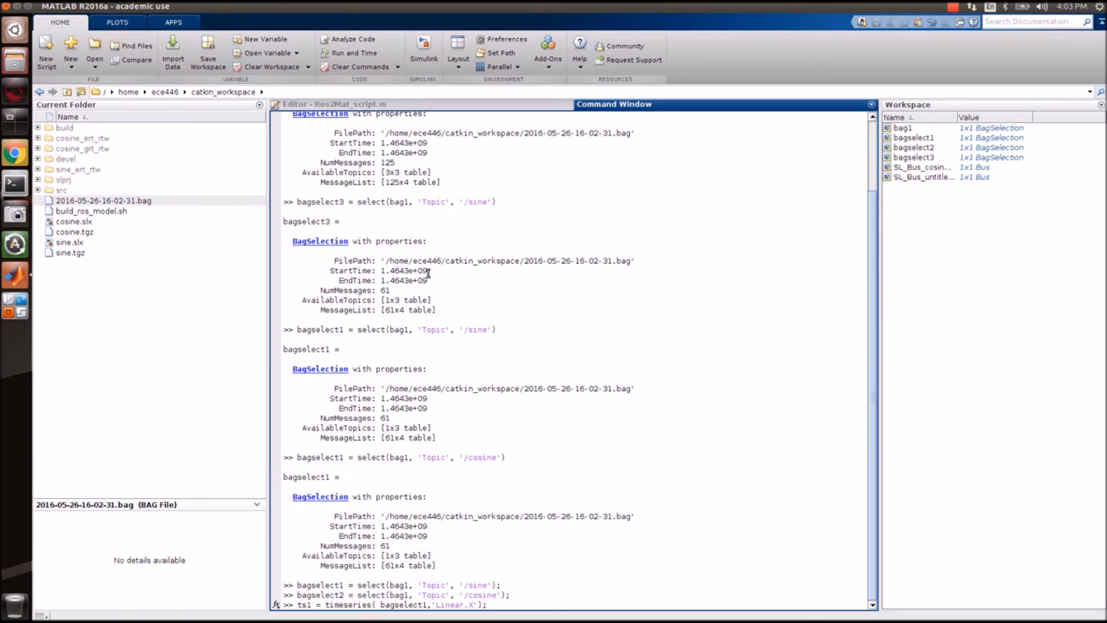
key("Right")
key("Right")
key("Right")
key("Right")
key("Right")
key("Right")
key("Right")
key("Right")
key("Right")
key("Right")
key("Right")
key("Right")
key("Right")
key("Right")
key("Delete")
key("BackSpace")
key("BackSpace")
key("BackSpace")
key("BackSpace")
key("BackSpace")
key("BackSpace")
key("BackSpace")
type("Data")
key("Return")
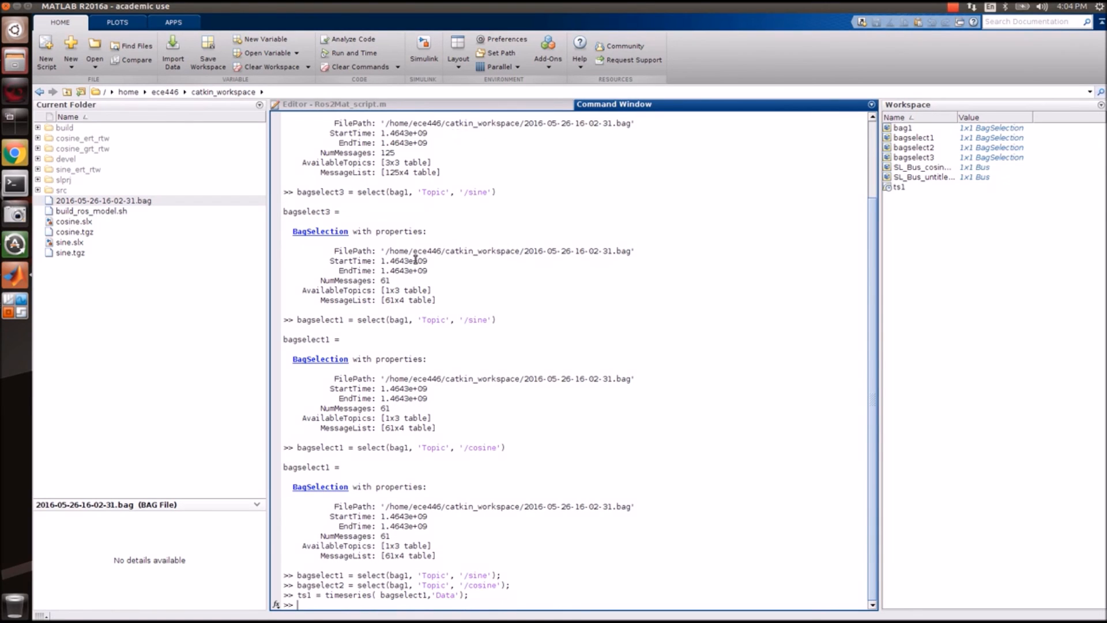
Build timeseries ts2 from bagselect2's Data.
key("Up")
key("Left")
key("Left")
key("Left")
key("Left")
key("Left")
key("Left")
key("Left")
key("Left")
key("Left")
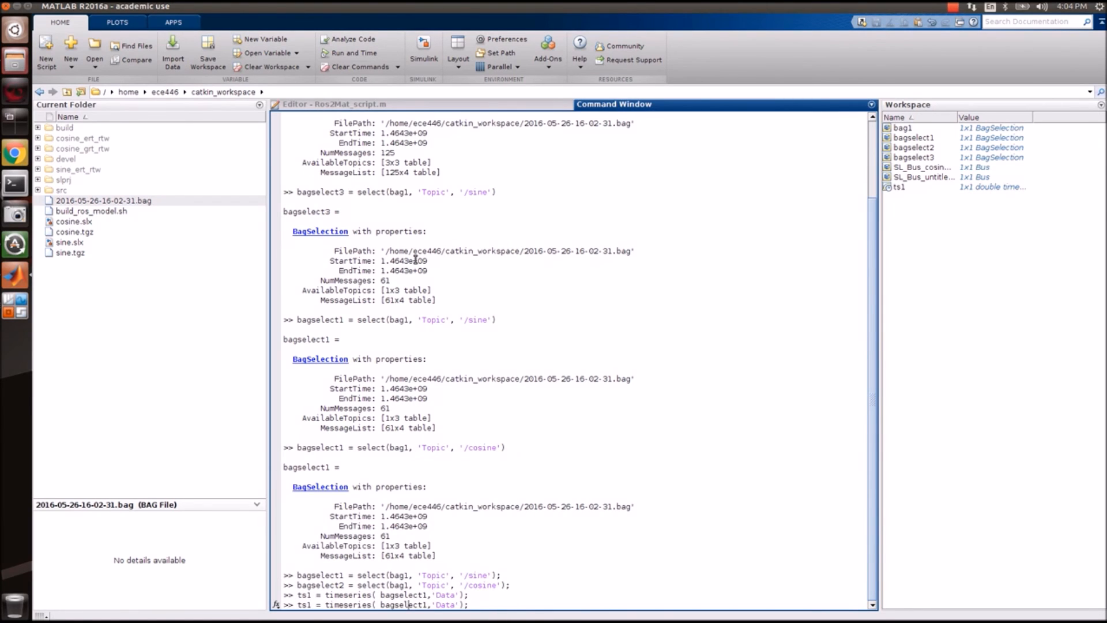
key("BackSpace")
type("2")
key("Left")
key("Left")
key("Left")
key("Left")
key("Left")
key("Left")
key("Left")
key("Left")
key("Left")
key("Left")
key("Left")
key("Left")
key("Left")
key("Left")
key("Left")
key("Left")
key("Left")
key("Left")
key("Left")
key("Left")
key("BackSpace")
type("2")
key("Return")
Enter a subplot command, recalling the earlier top-row subplot from history.
type("plot(")
key("BackSpace")
key("BackSpace")
key("BackSpace")
key("BackSpace")
key("BackSpace")
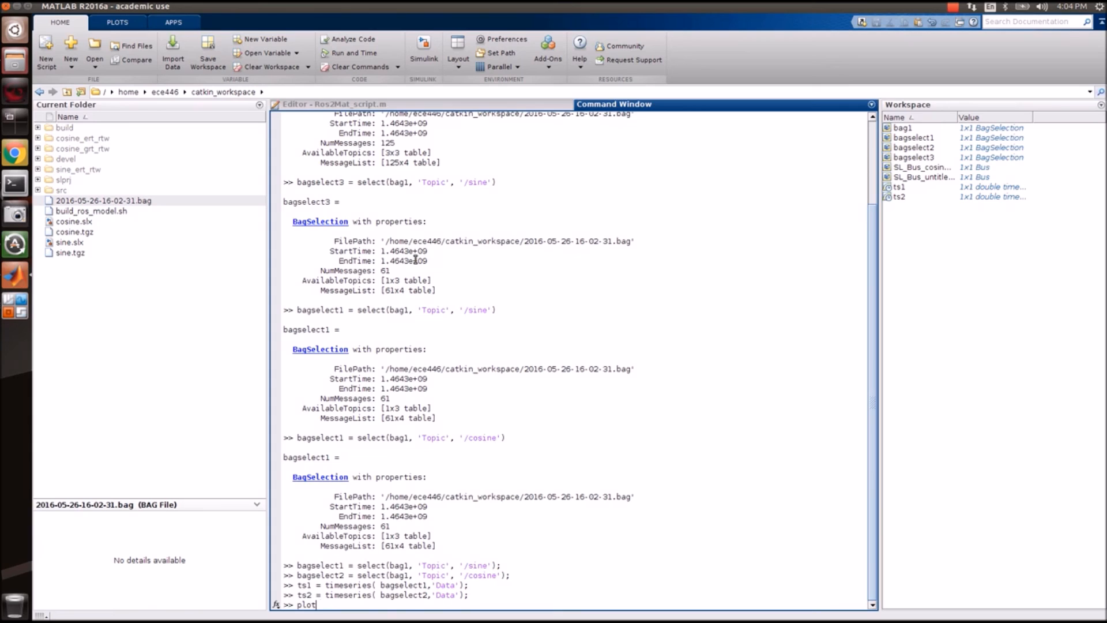
type("subplot")
key("Up")
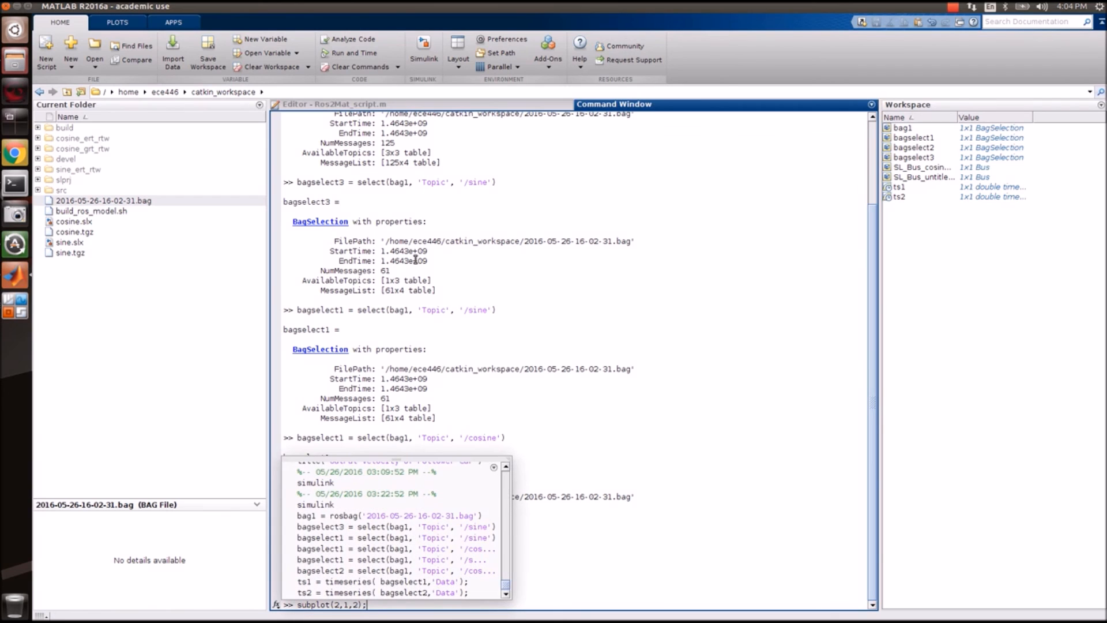
key("Up")
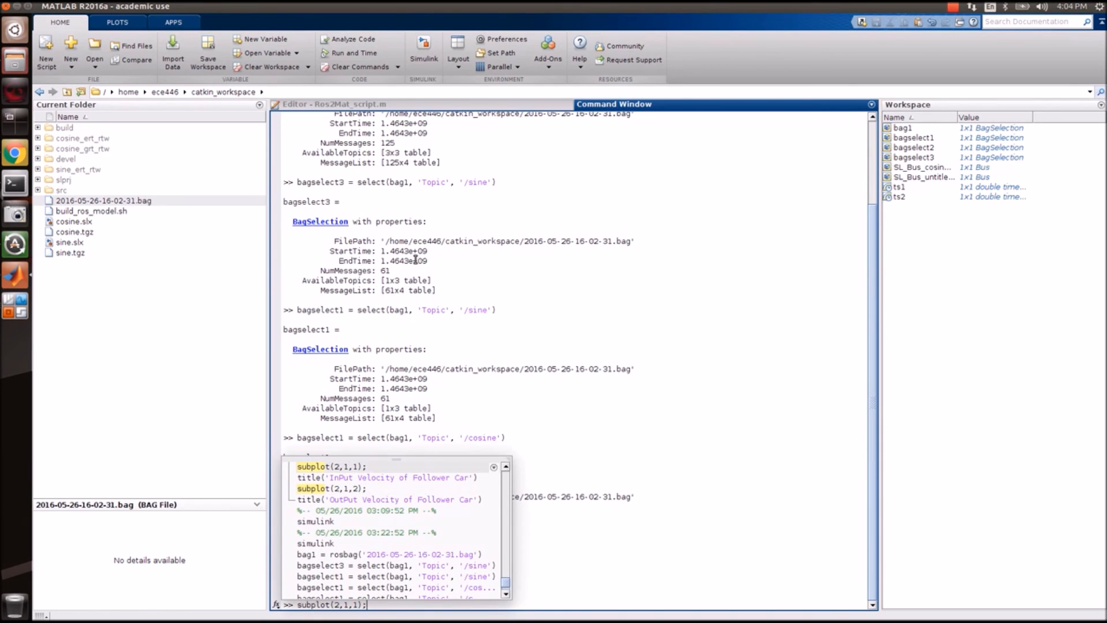
Plot ts1 in the top subplot (2,1,1) and check the result in Figure 1.
key("Return")
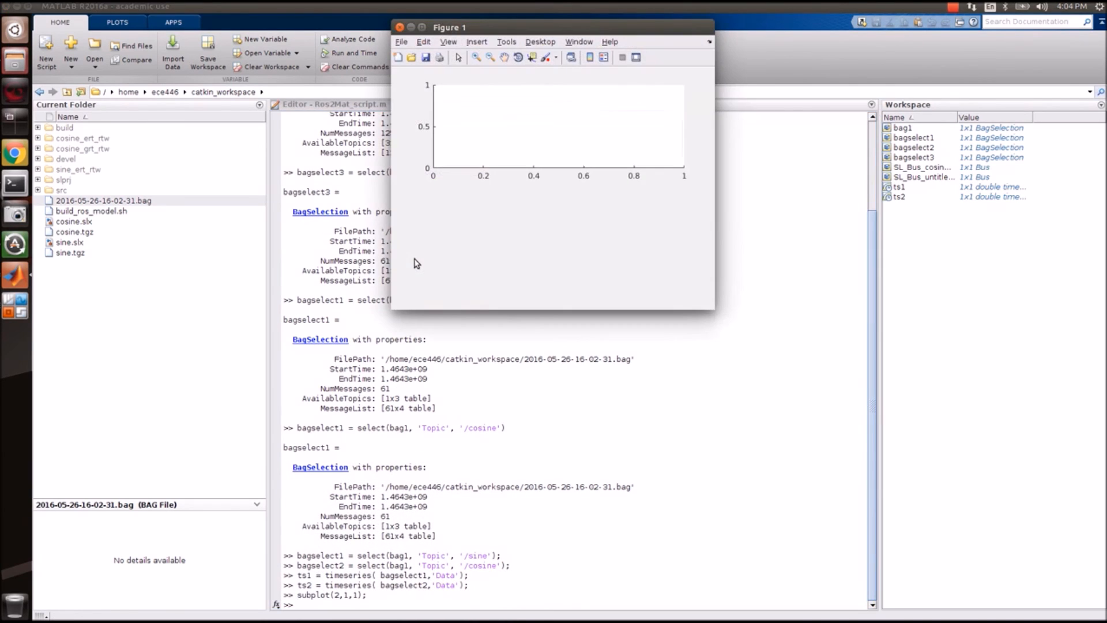
left_click(524, 446)
type("plot(ts1)")
key("Return")
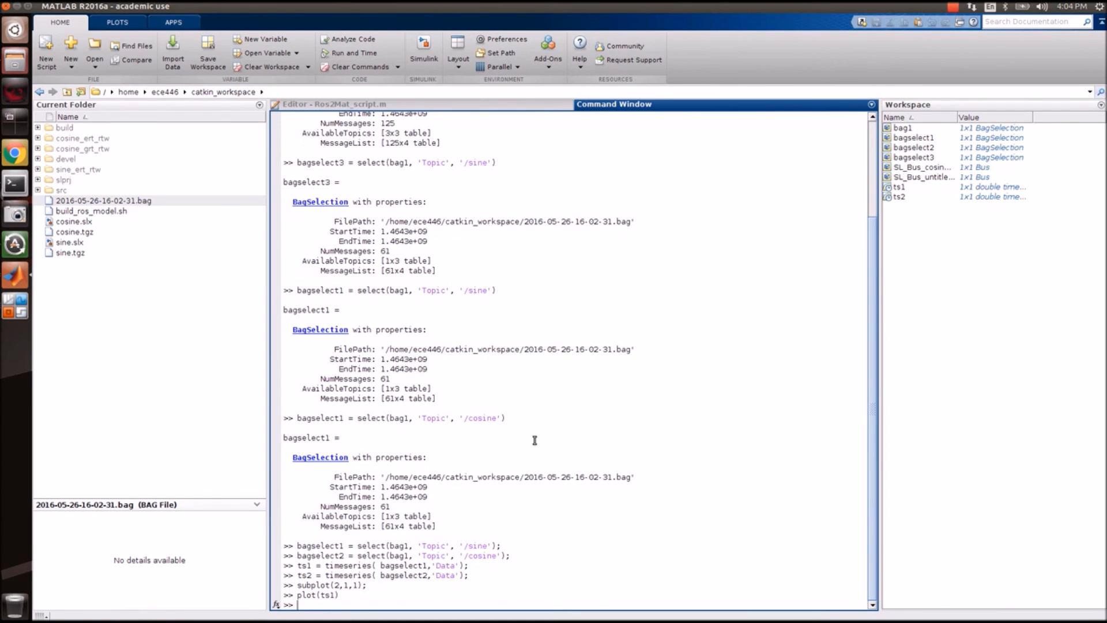
left_click(15, 276)
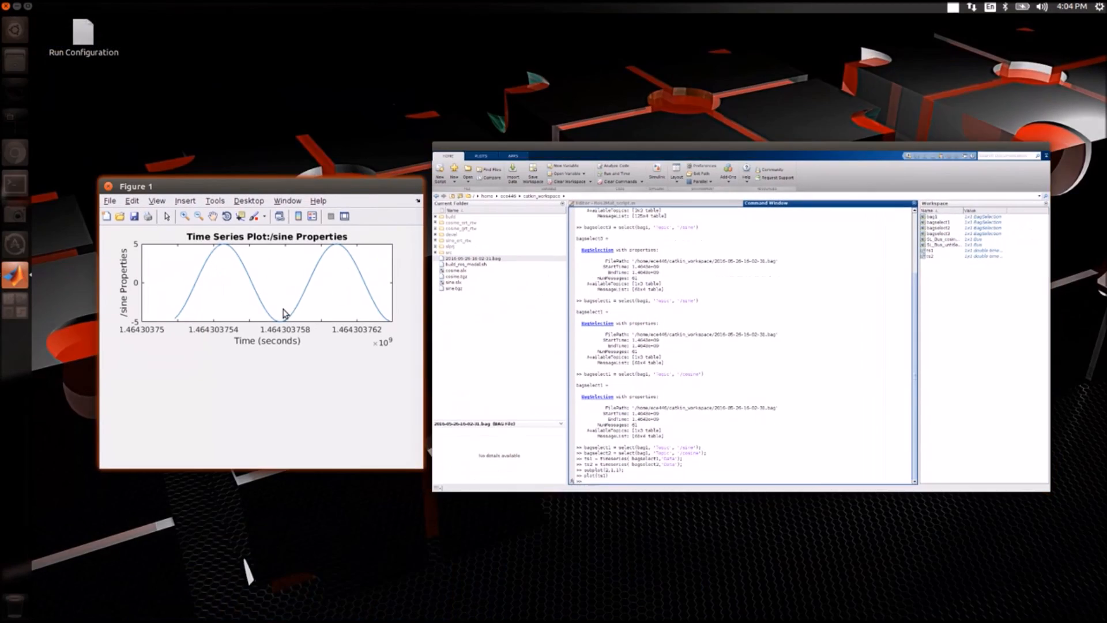
left_click(283, 313)
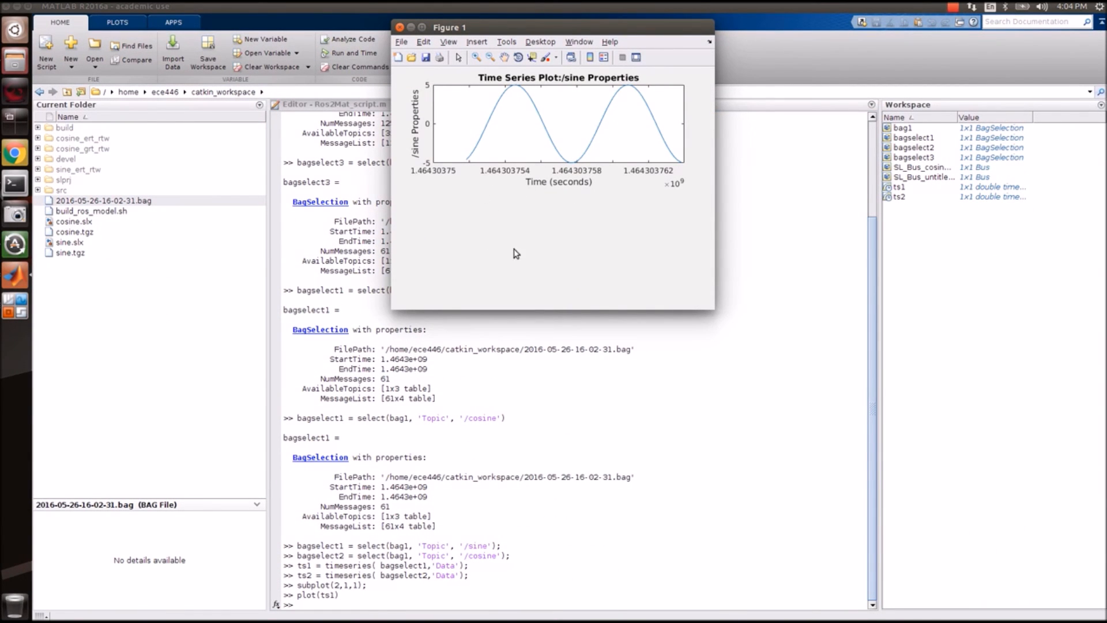
left_click(470, 602)
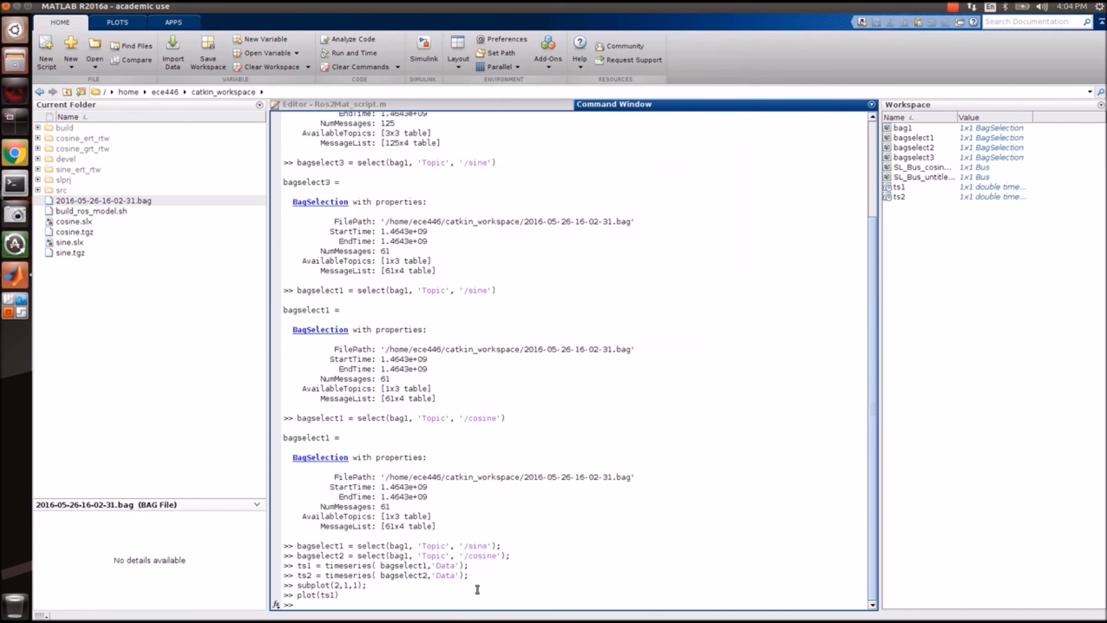
Switch to the bottom subplot (2,1,2) and plot ts2 there.
type("subplot")
key("Up")
key("Up")
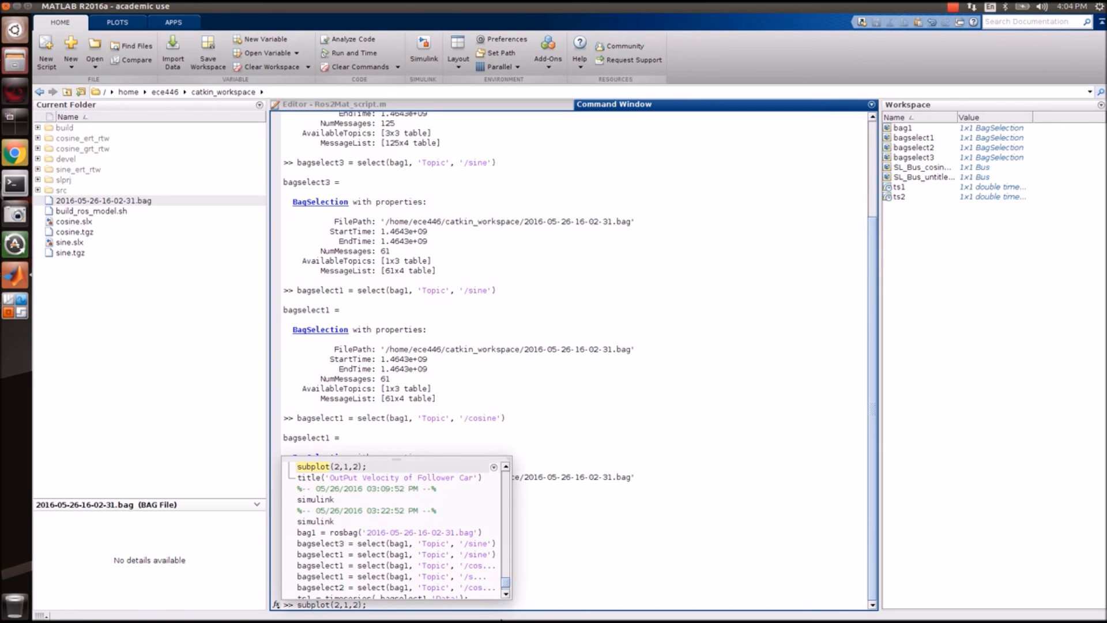
key("Return")
type("plot(ts2);")
key("Return")
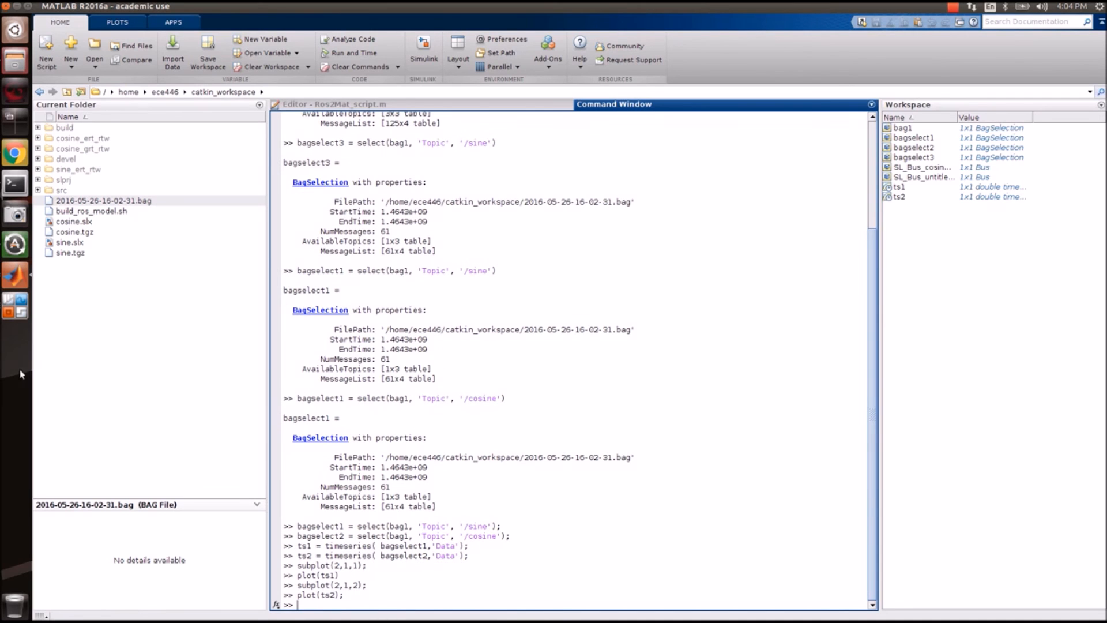
Bring Figure 1 forward and drag its edges to make it taller and wider.
left_click(11, 284)
left_click(324, 349)
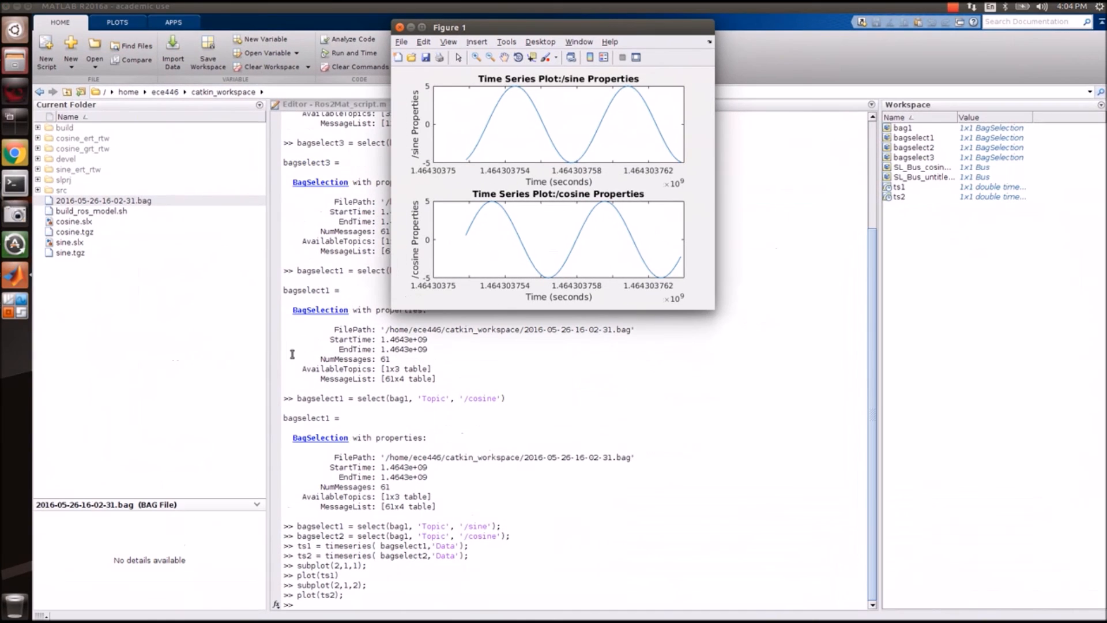
left_click_drag(711, 308, 713, 341)
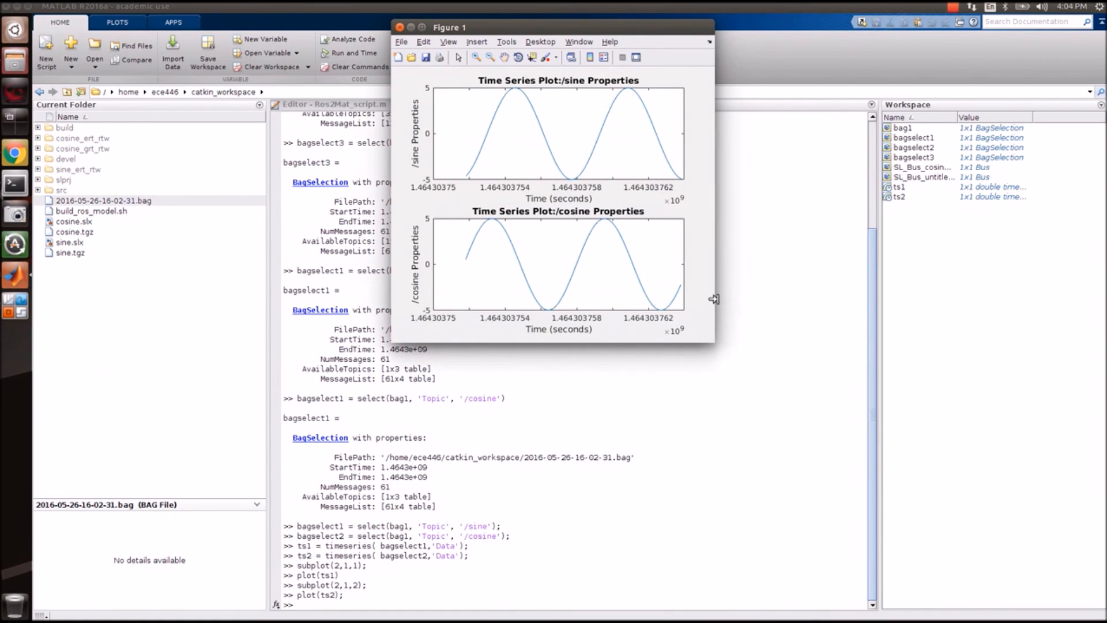
left_click_drag(714, 299, 921, 293)
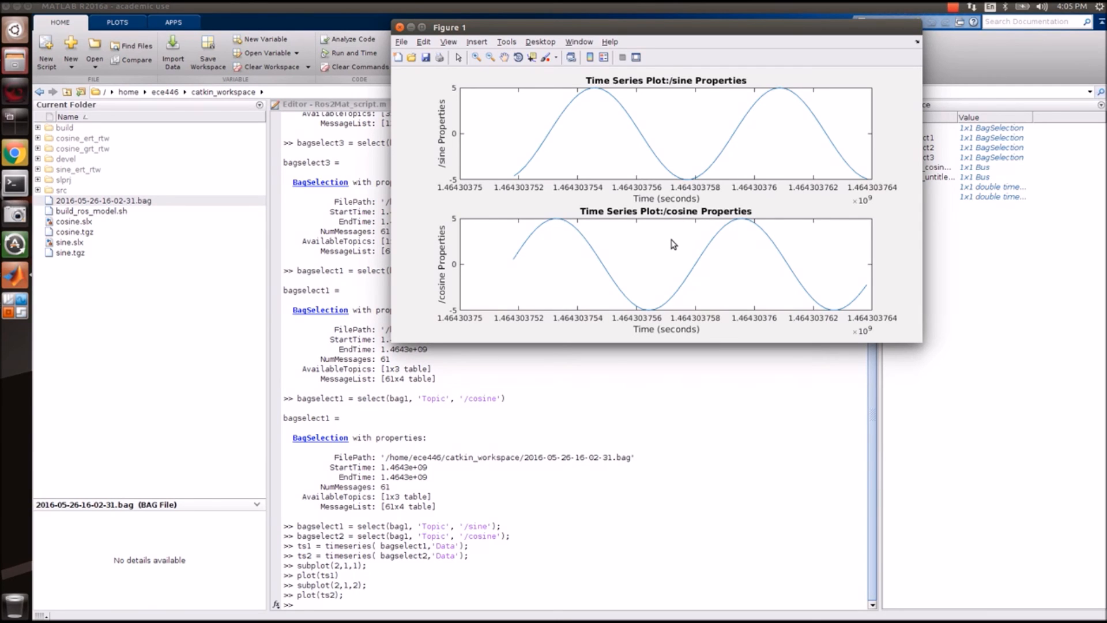
Bring the cosine Simulink model window in front of MATLAB.
left_click(15, 276)
left_click(17, 309)
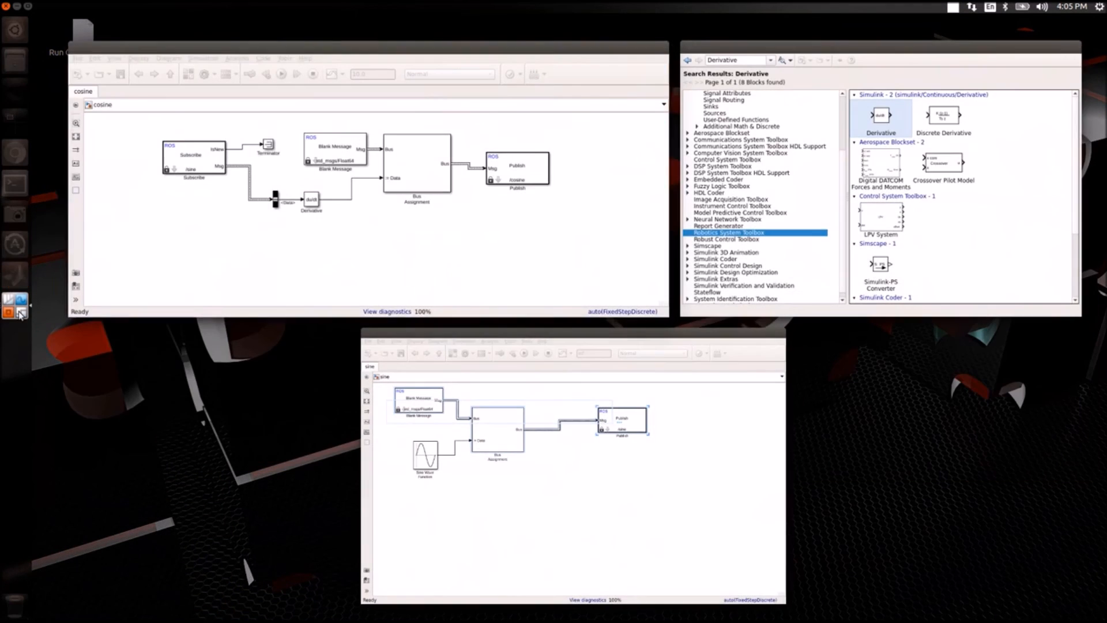
left_click(382, 299)
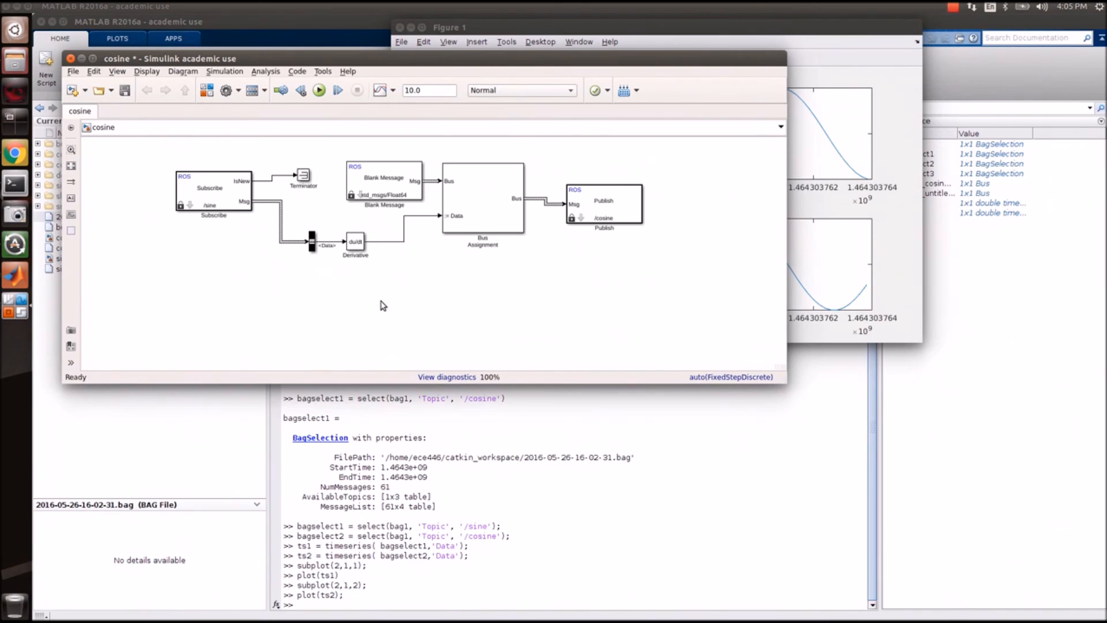